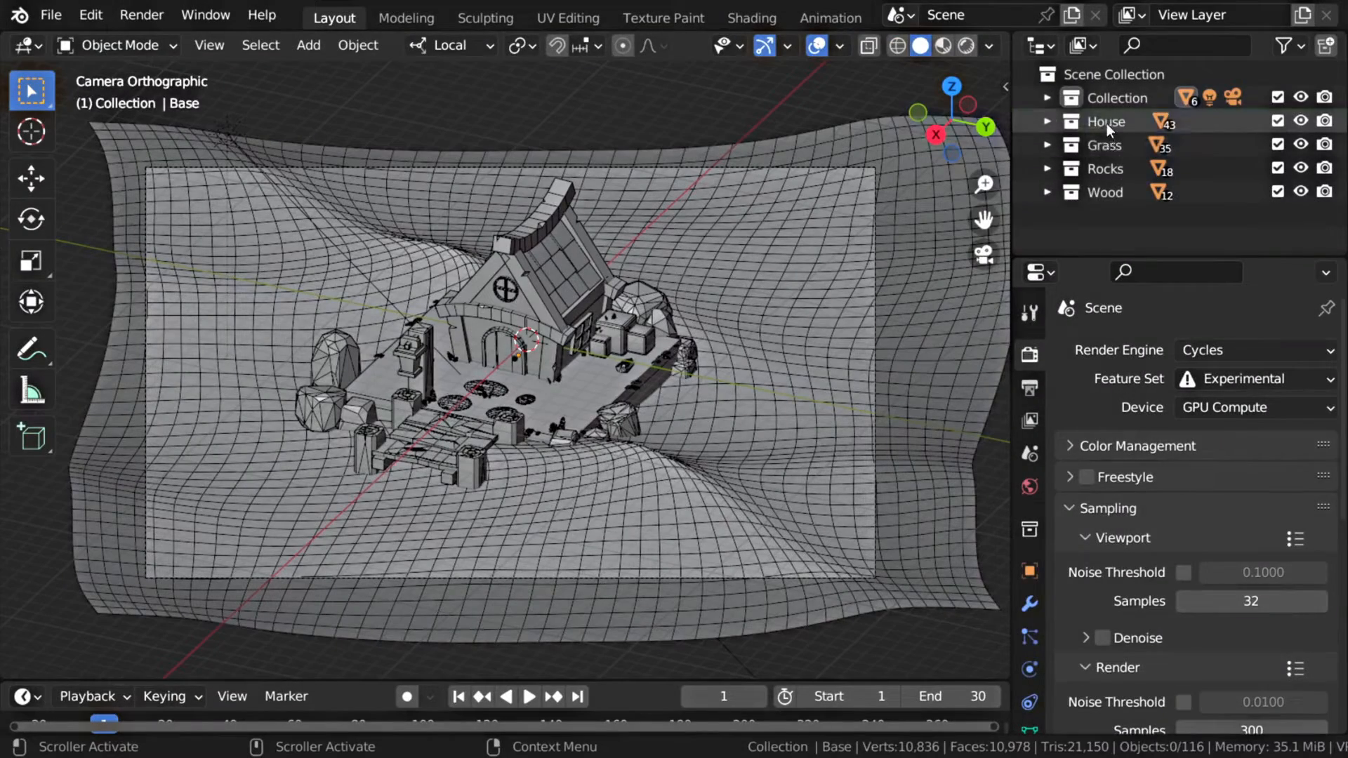
Examine the House, Grass, Rocks and Wood collections and the separate objects that make up the roof, house and bridge
click(1106, 123)
click(1107, 146)
click(1098, 188)
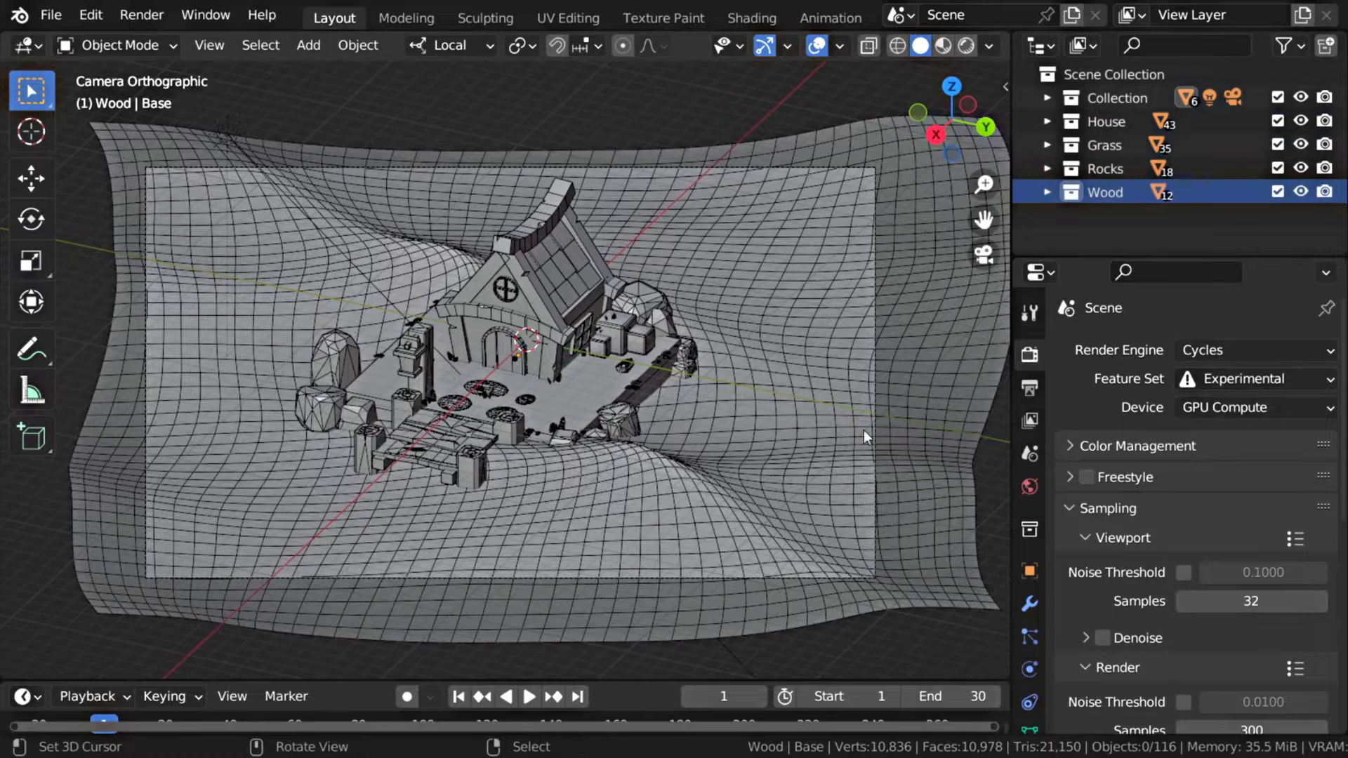
middle_drag(693, 392, 575, 324)
click(534, 281)
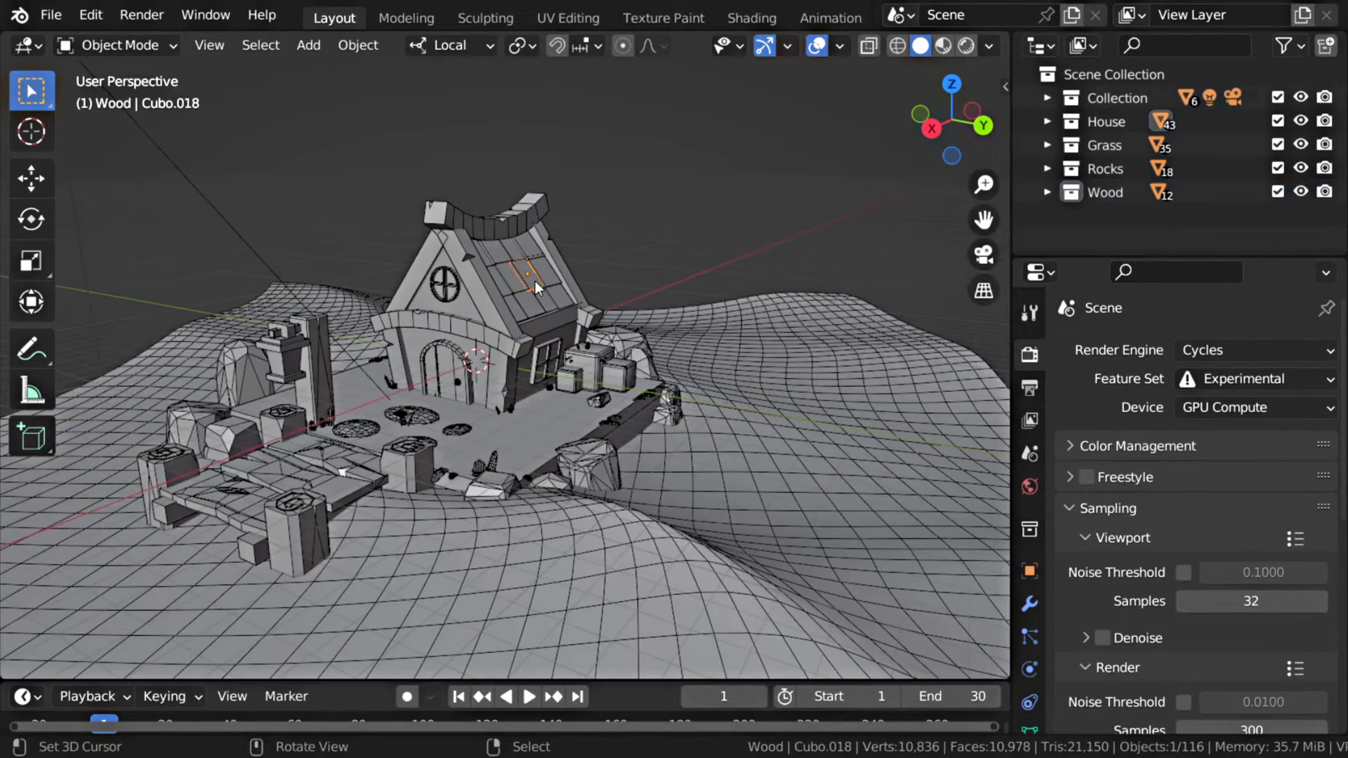
click(459, 372)
click(397, 473)
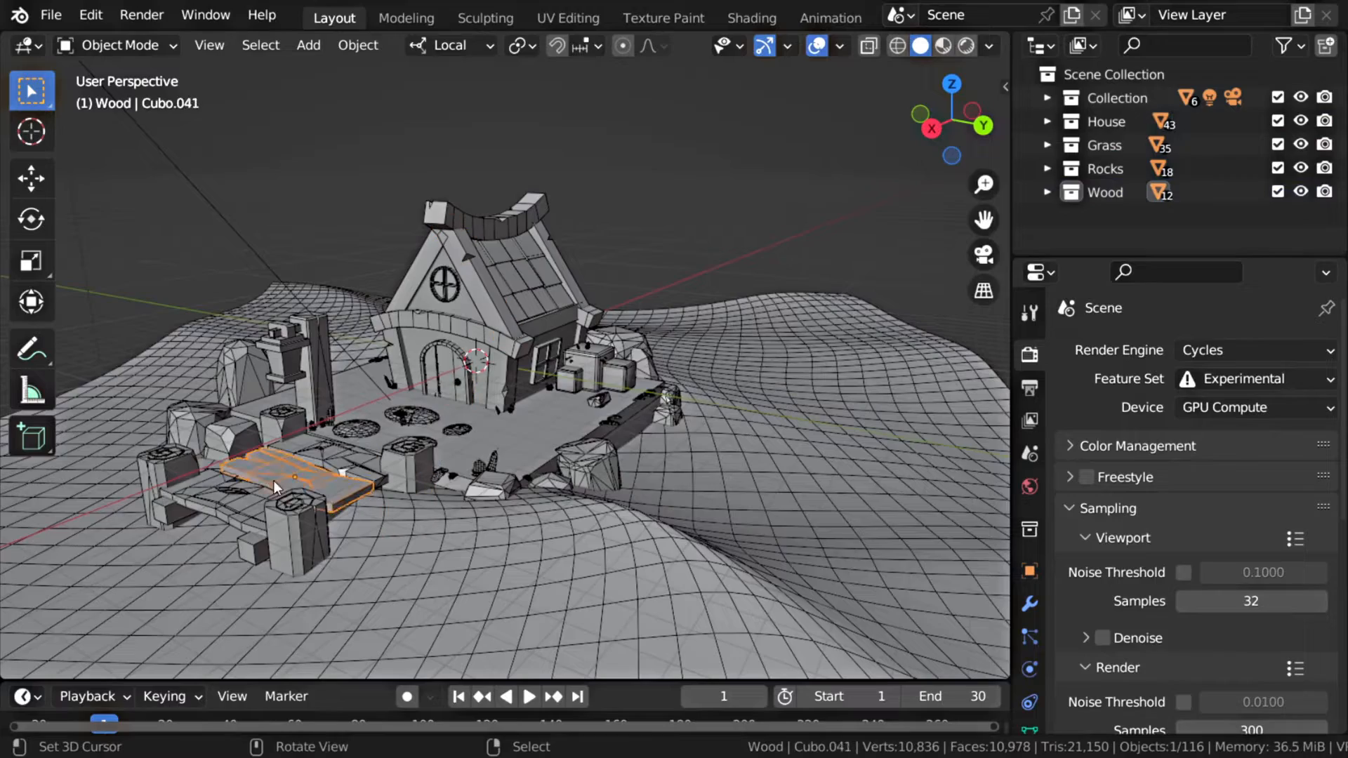
mouse_move(565, 409)
middle_down()
mouse_move(596, 391)
mouse_move(524, 420)
mouse_move(579, 395)
middle_up()
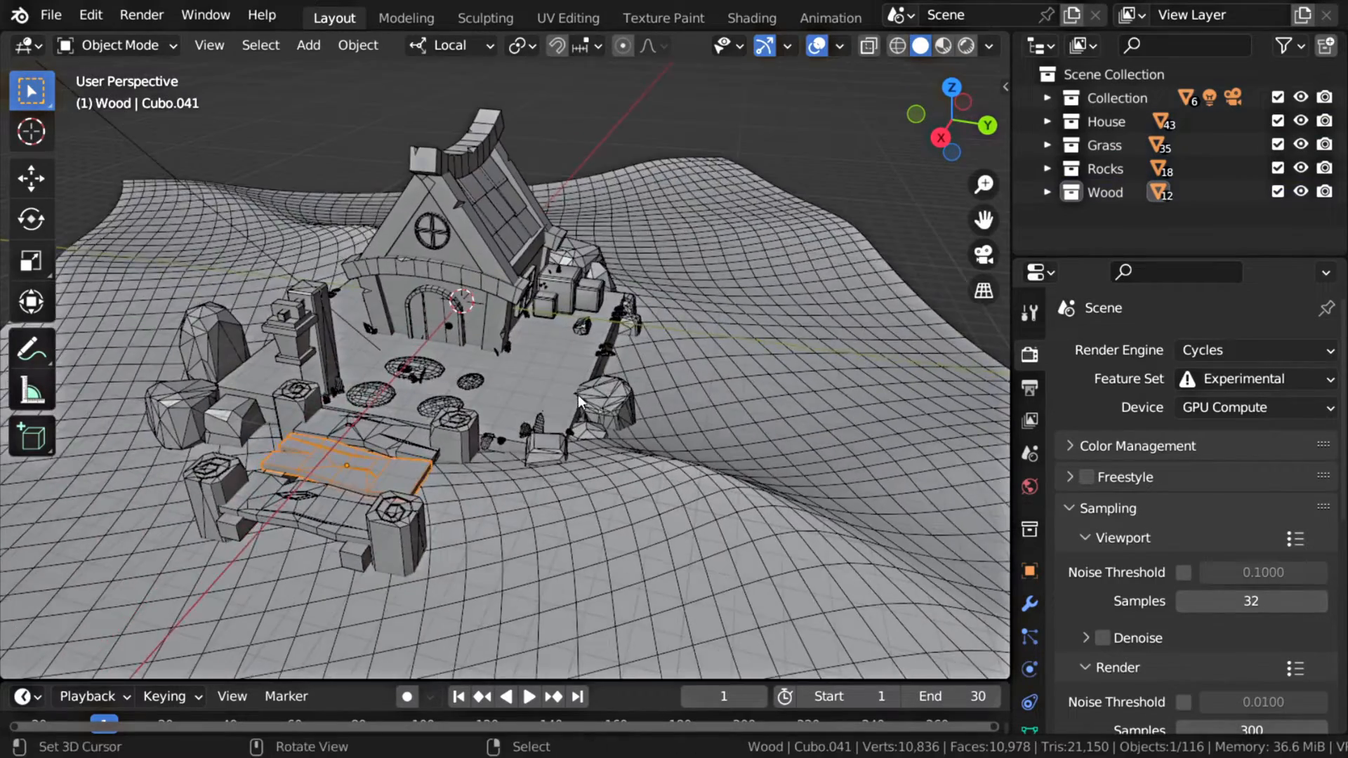
Delete the wavy sea mesh surrounding the island
scroll(578, 394, down, 3)
click(667, 355)
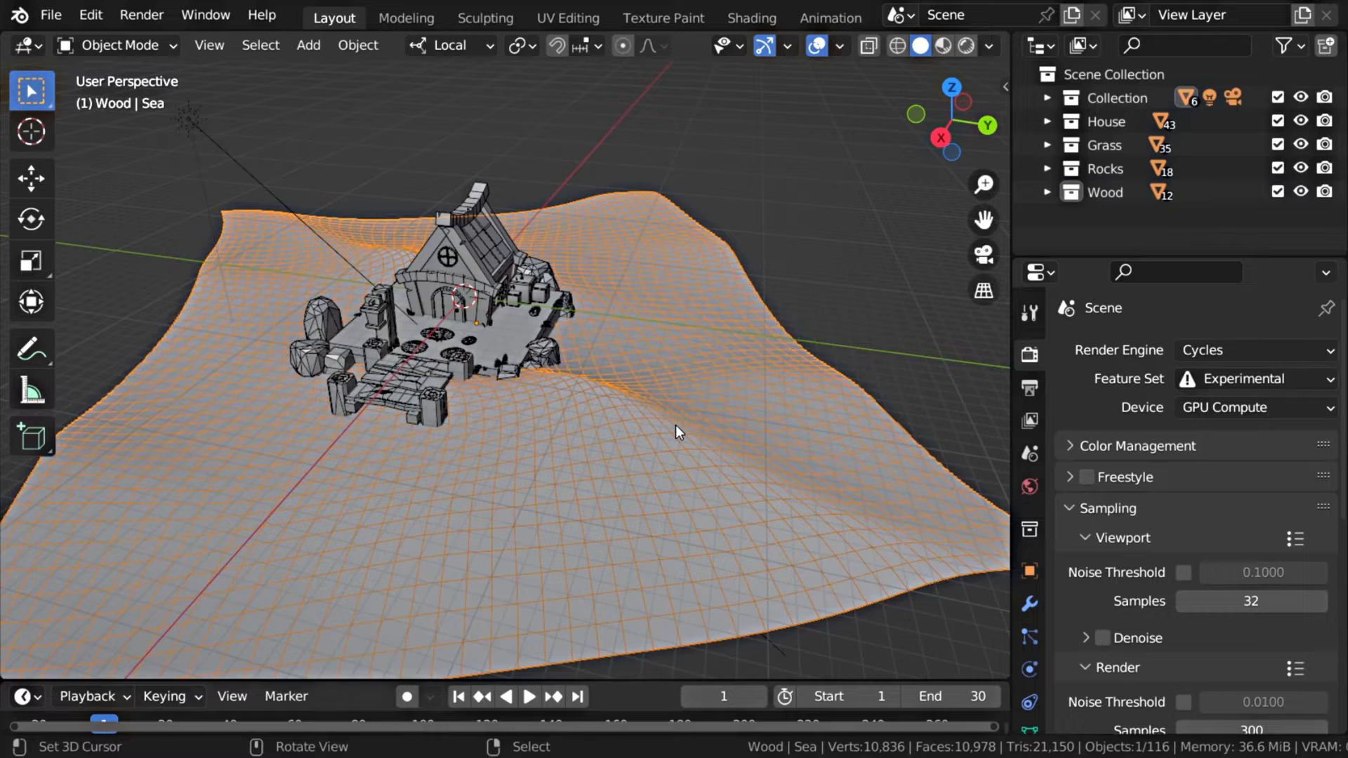
key(x)
Add a plane mesh, lower it beneath the house and scale it up until it extends well beyond the island
key(shift+a)
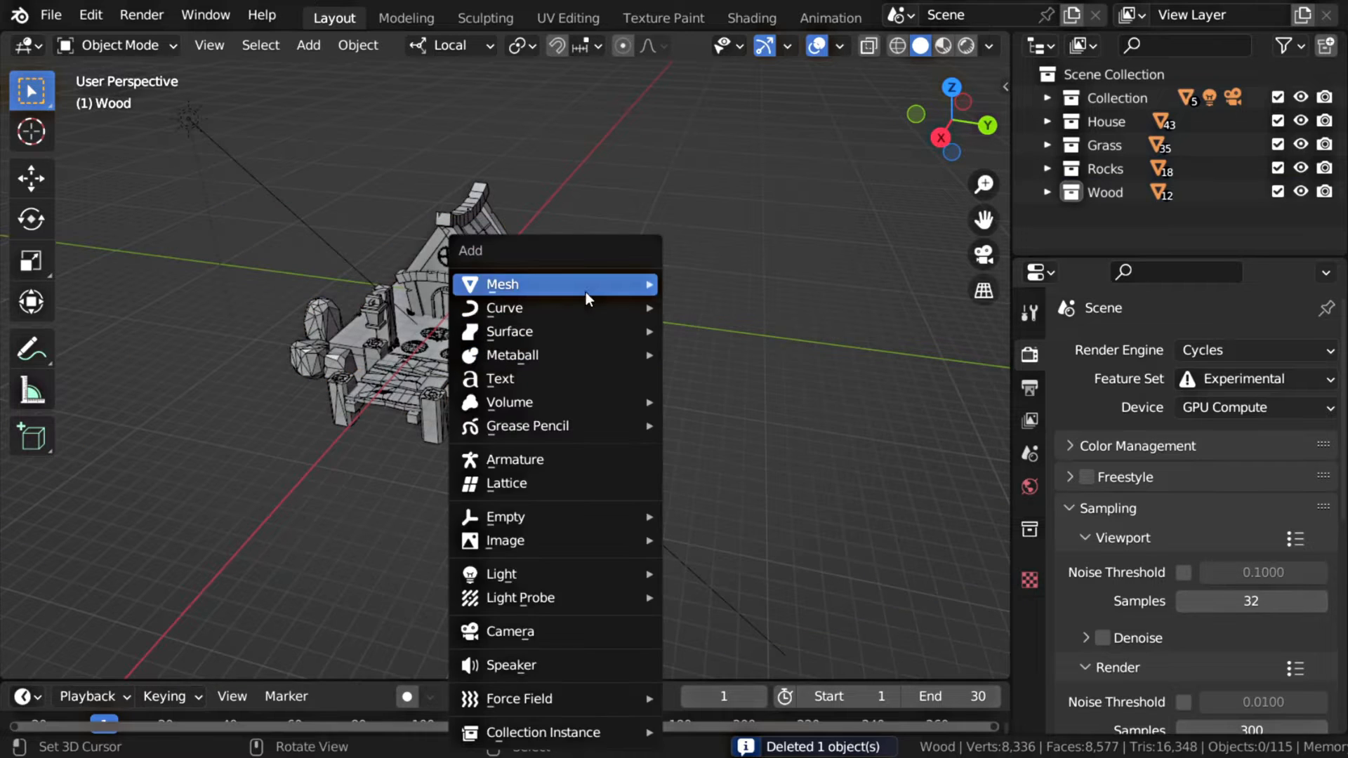
mouse_move(586, 292)
click(730, 285)
key(g)
key(z)
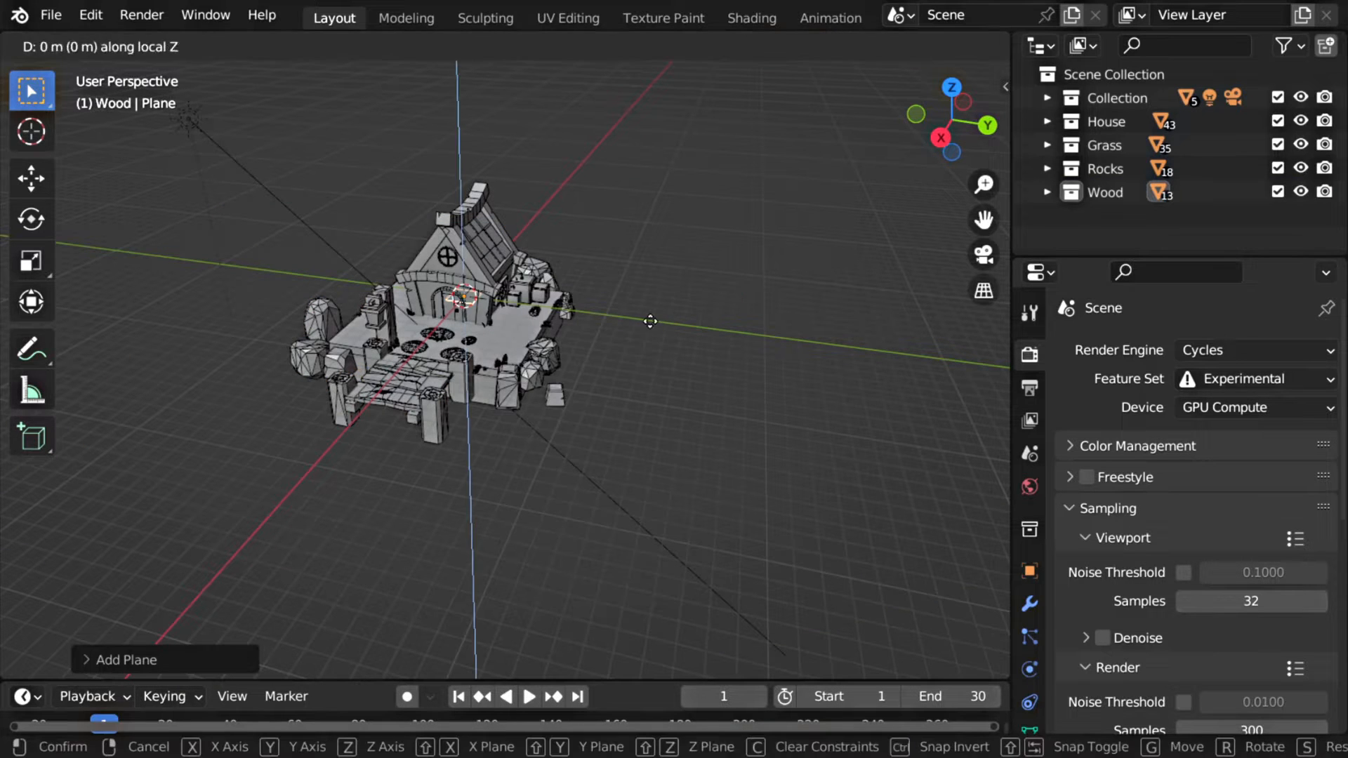
click(678, 390)
key(s)
click(196, 315)
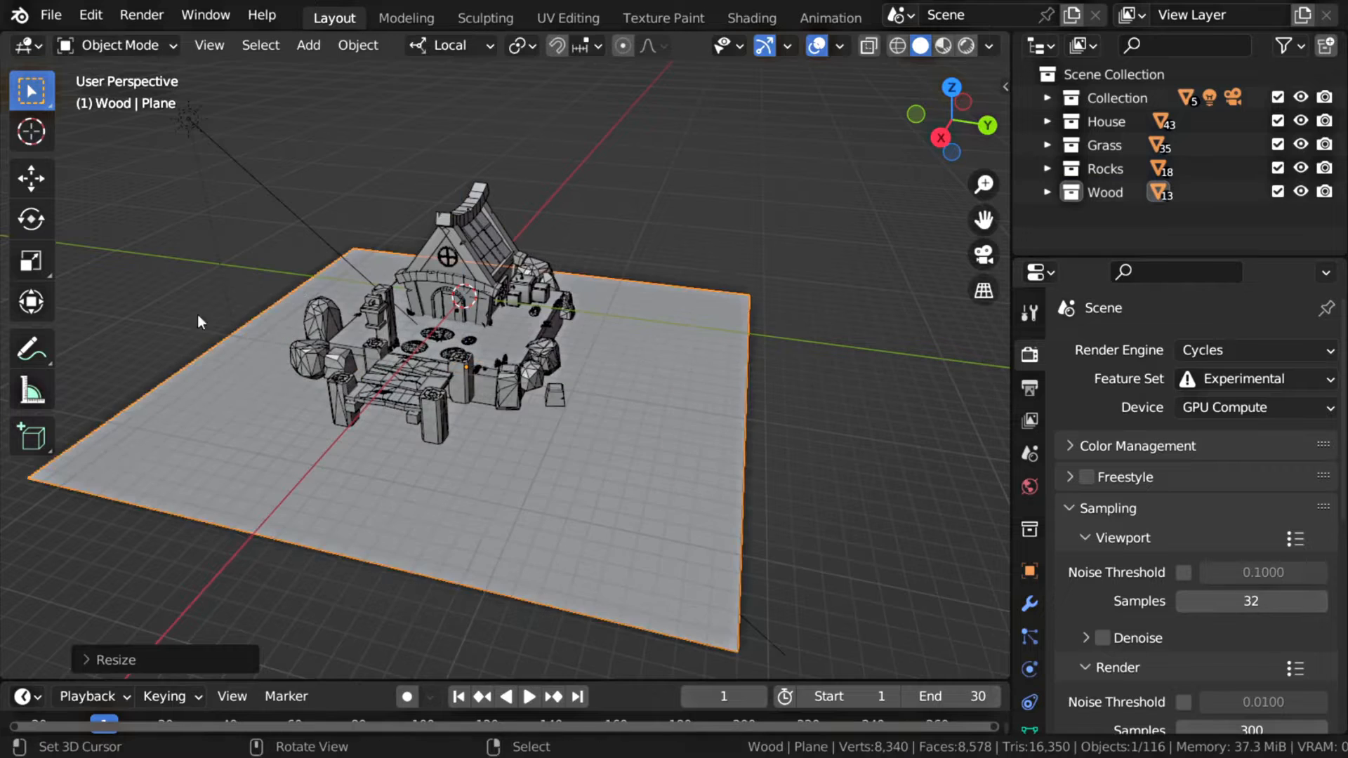
Raise the plane vertically to water level around the base of the island
middle_drag(197, 315, 469, 324)
key(g)
key(z)
key(z)
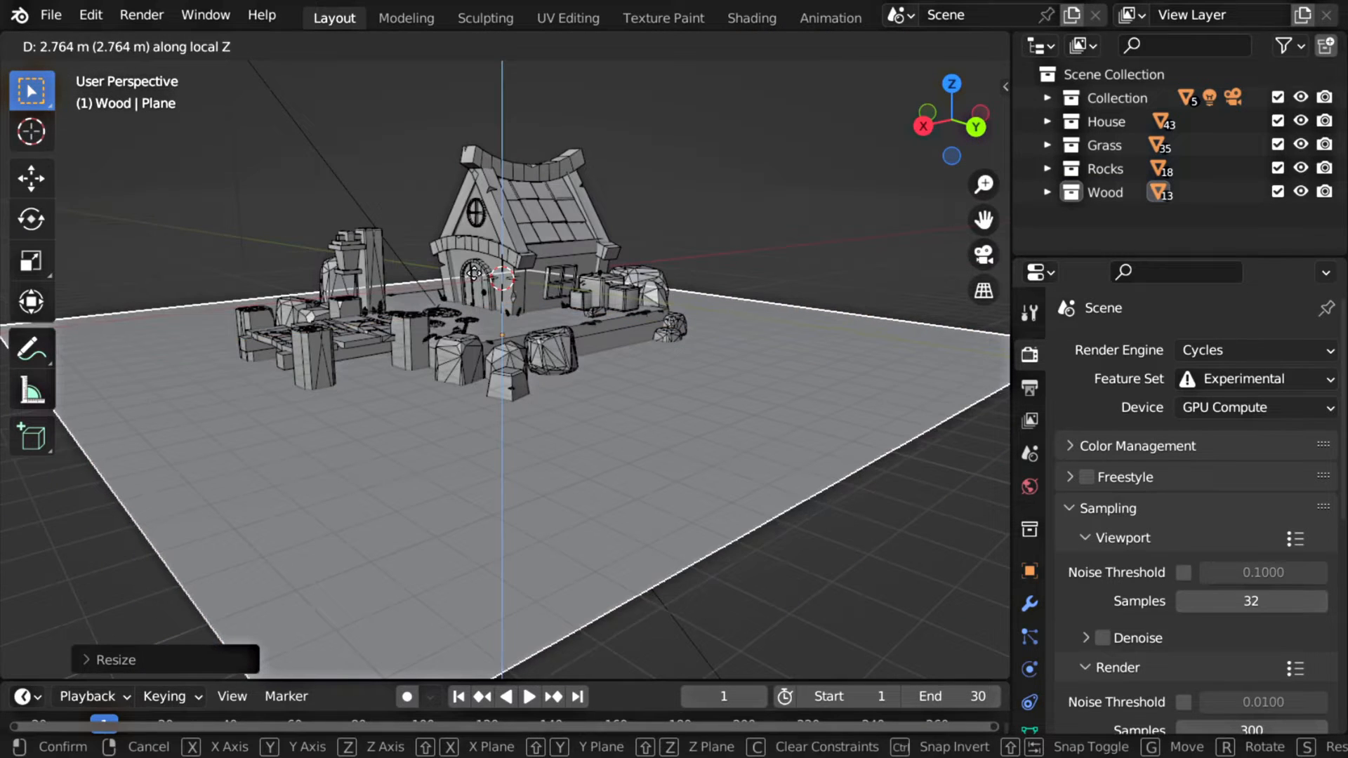
click(630, 293)
Scale the plane up further from the camera view so it fills the whole camera frame
key(KP_0)
scroll(689, 344, down, 3)
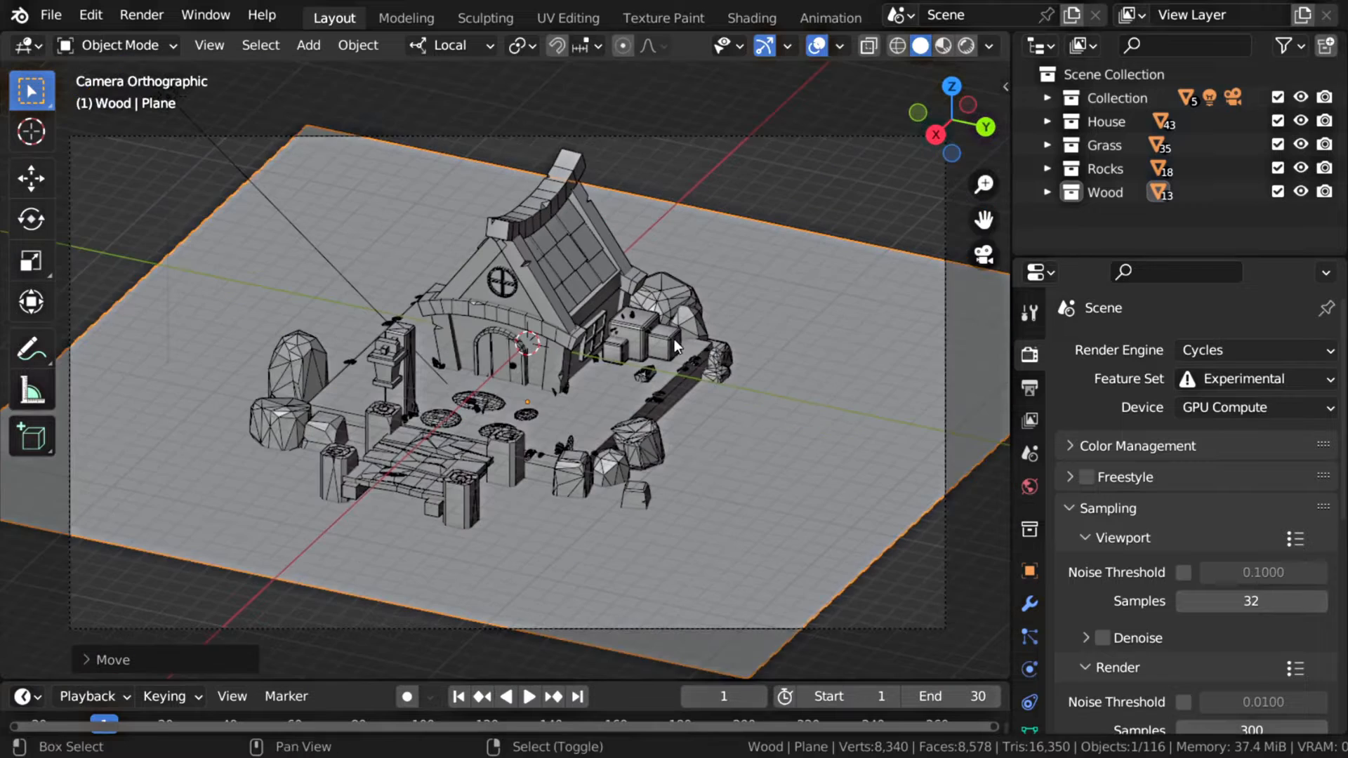
scroll(688, 301, down, 2)
key(s)
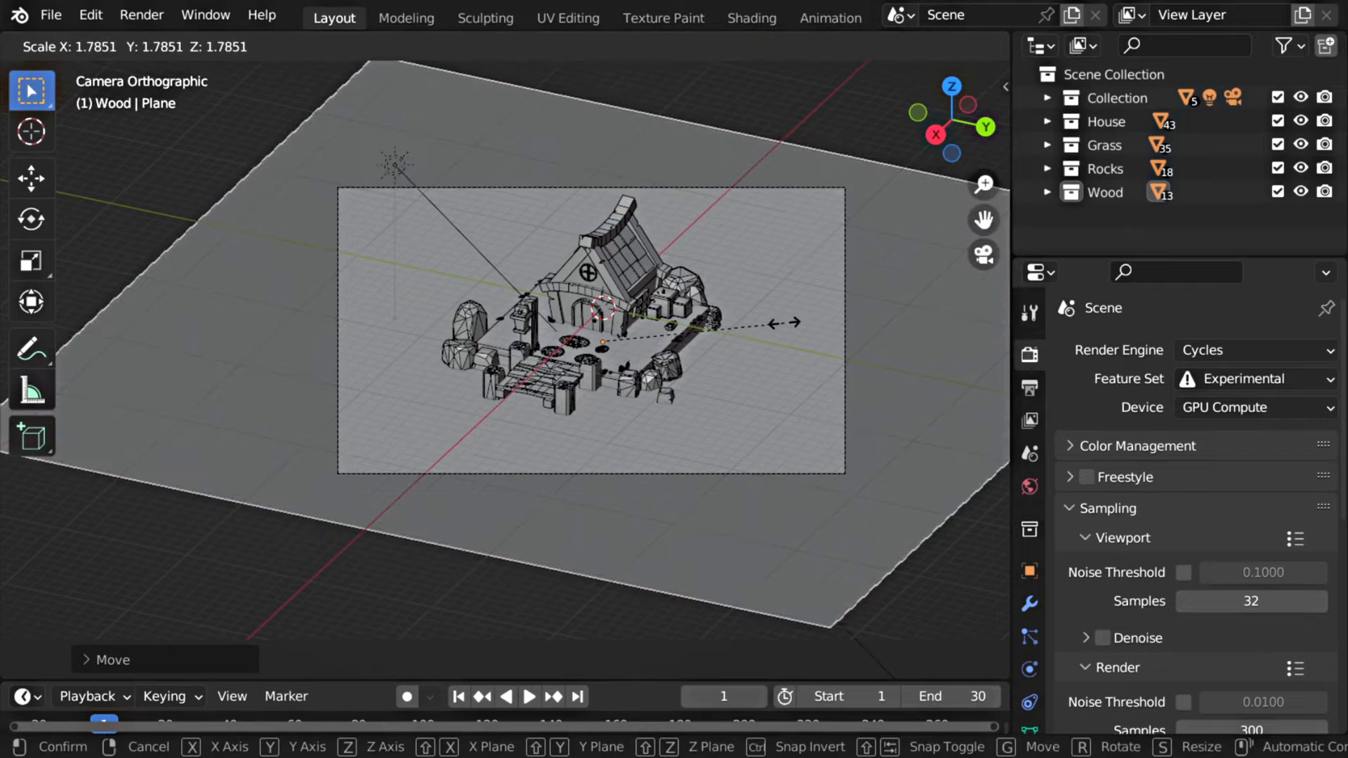
click(806, 344)
Give the plane a new material named Water
middle_drag(806, 344, 748, 348)
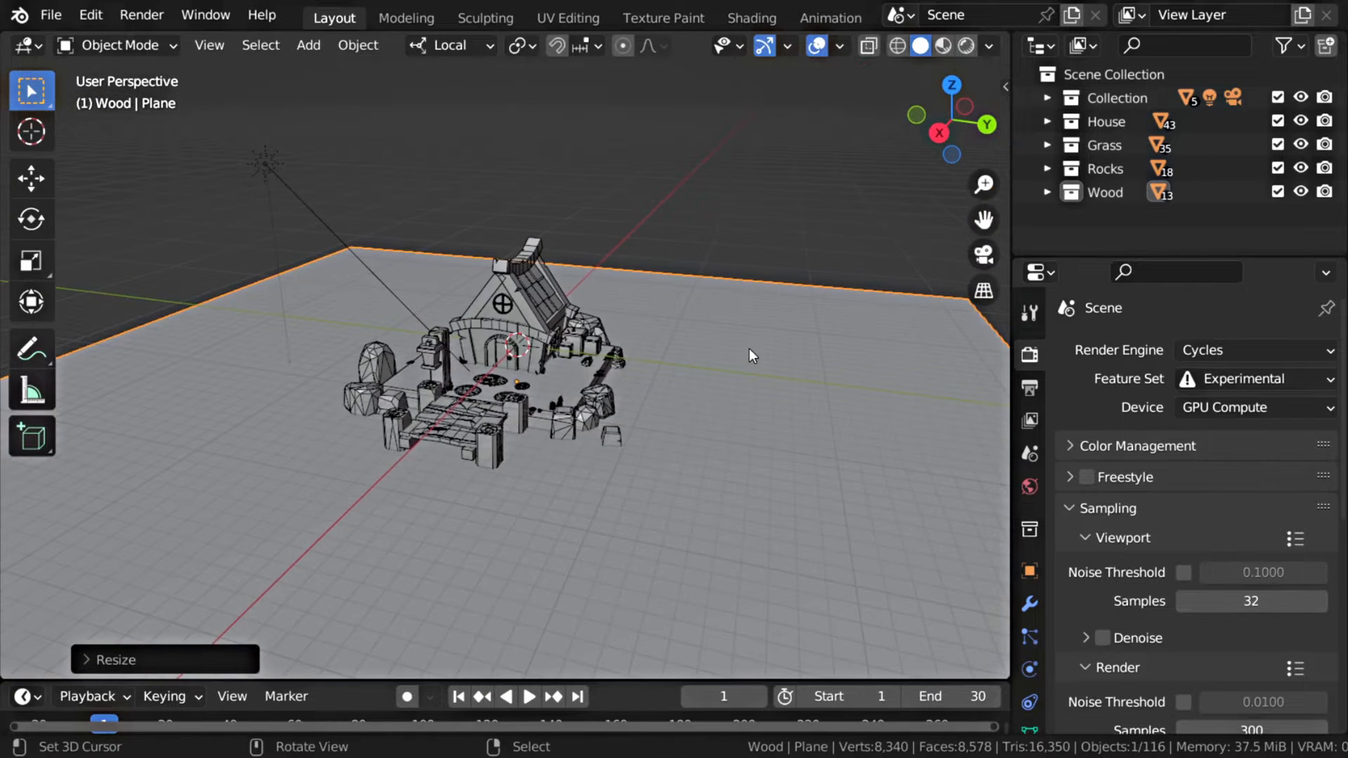
scroll(1031, 558, down, 3)
click(1030, 668)
click(1214, 445)
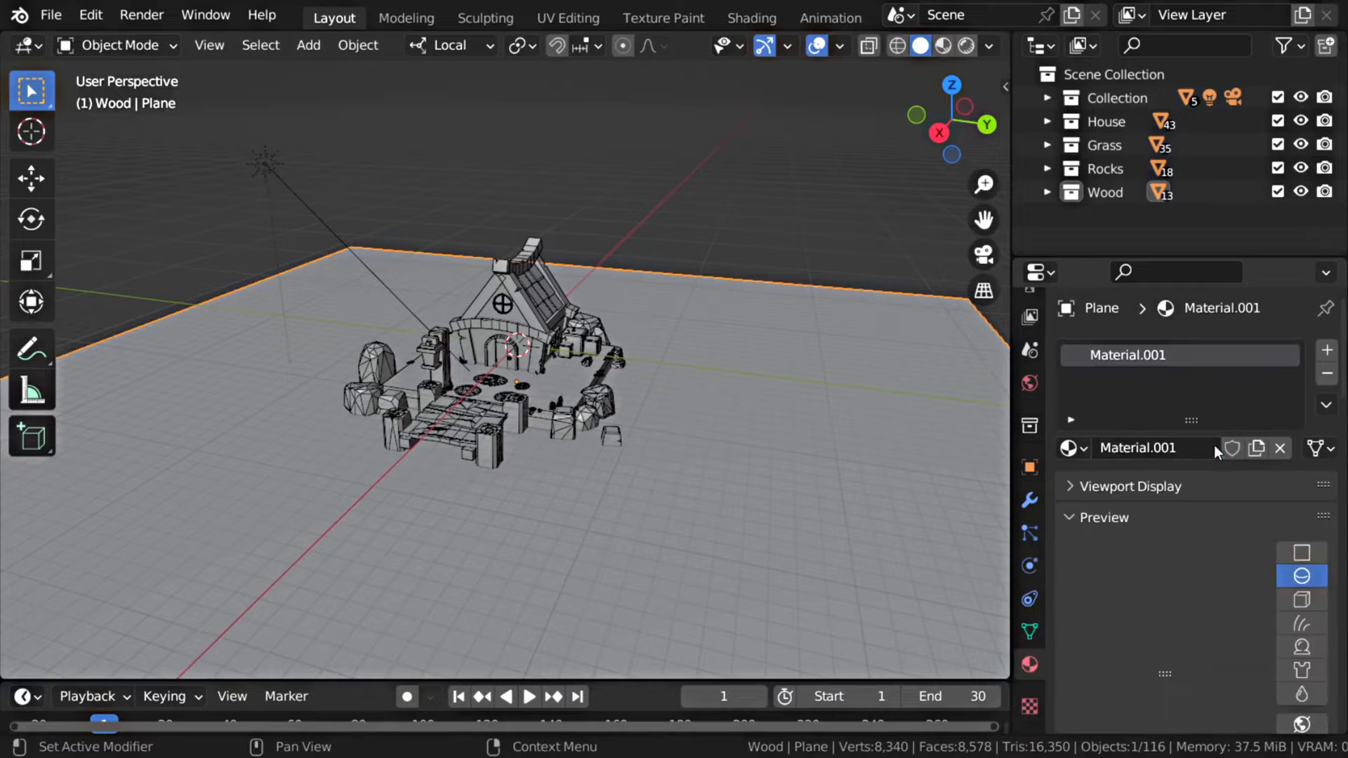
double_click(1165, 356)
text(Water)
key(Return)
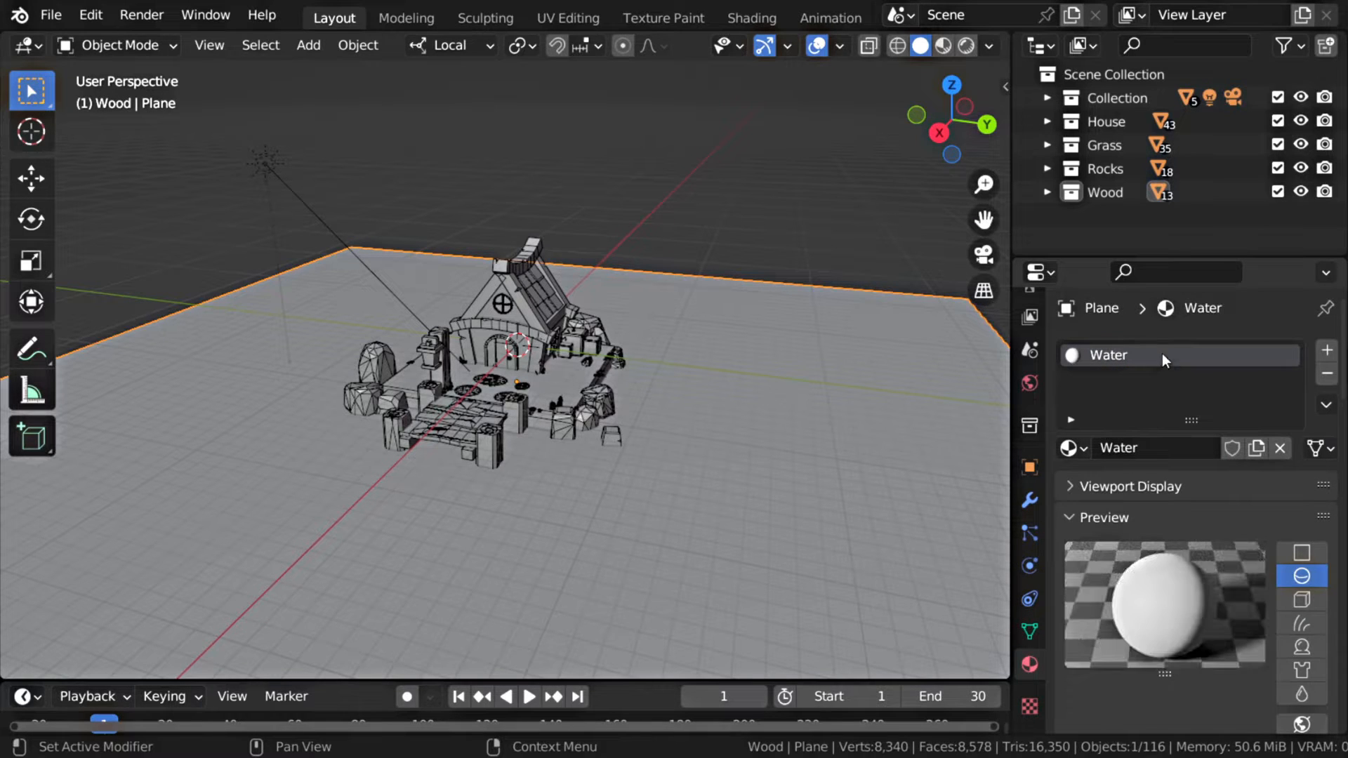
Set the Water material's base color to light blue and switch the viewport to material preview shading
click(1104, 518)
scroll(1194, 525, down, 10)
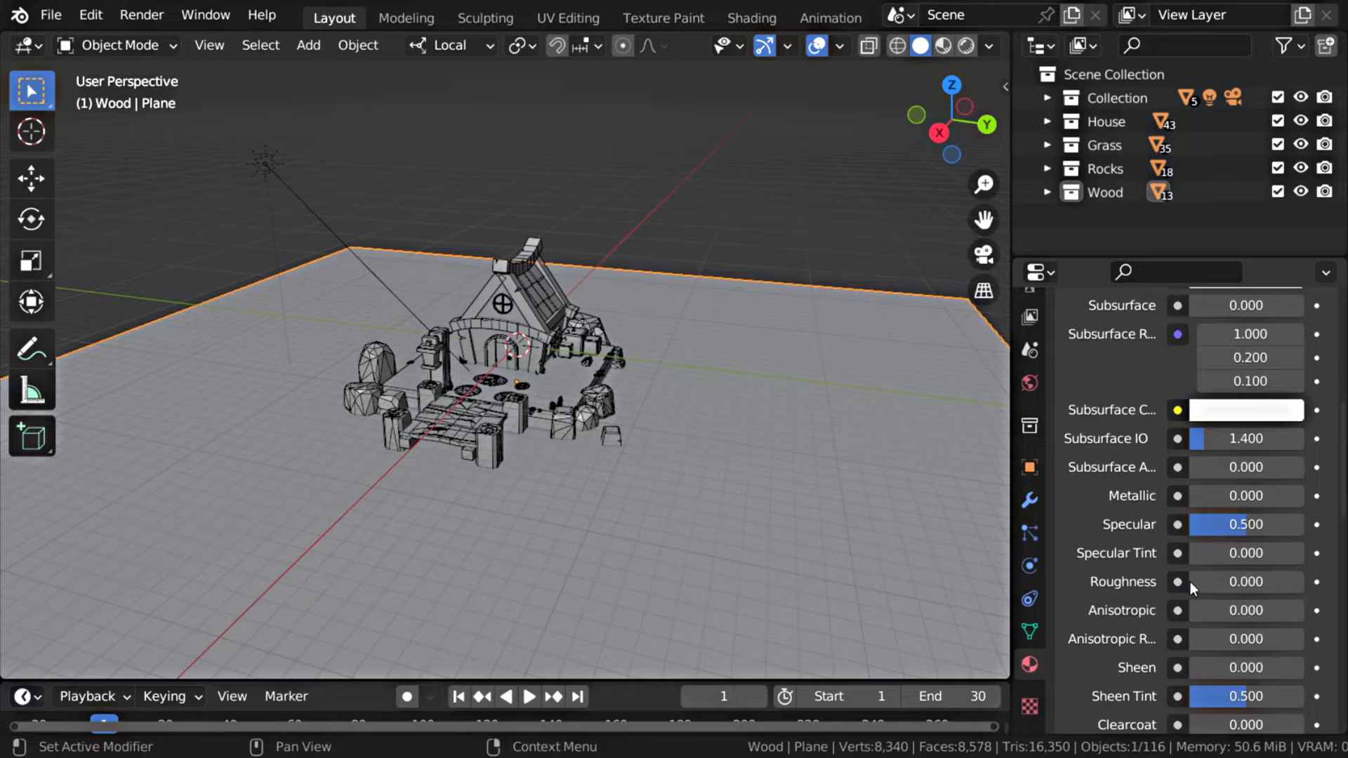
scroll(1211, 533, up, 10)
scroll(1223, 585, down, 4)
click(1225, 549)
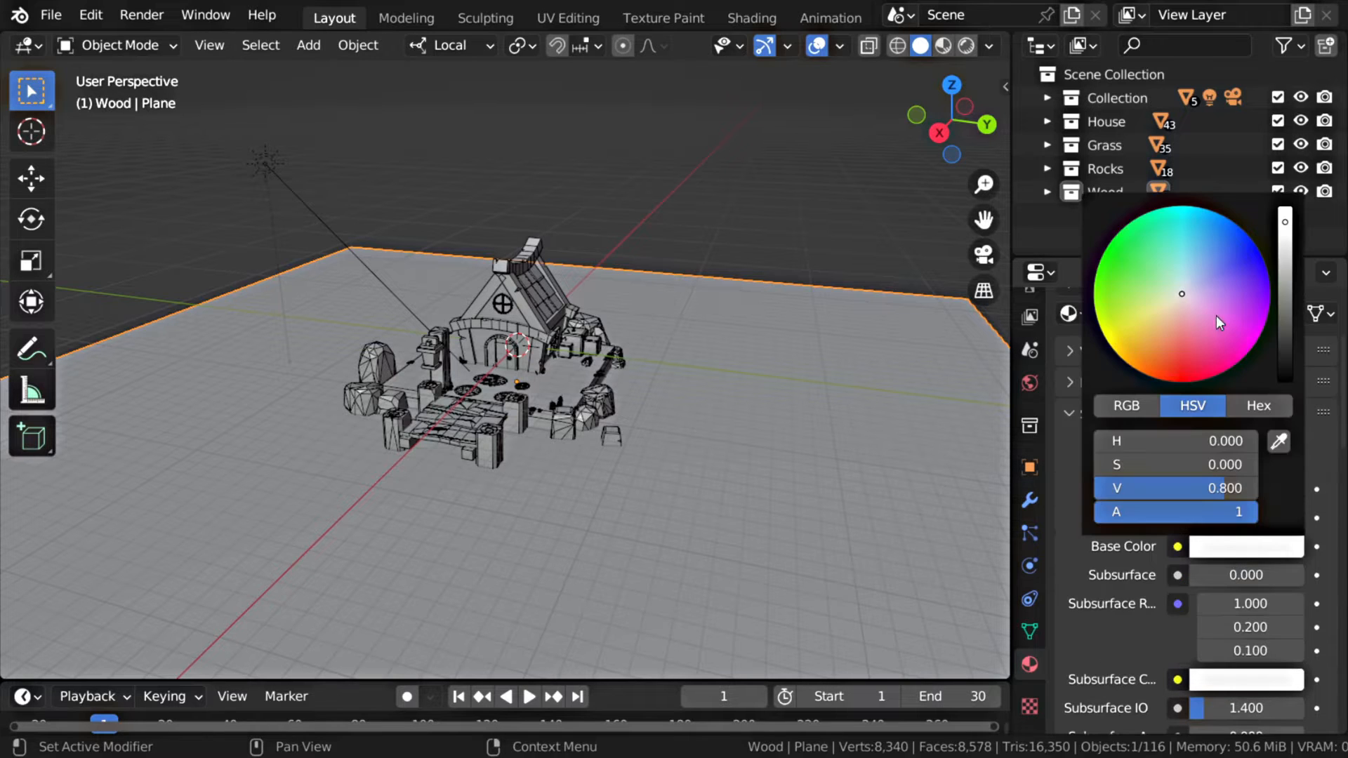
drag(1216, 267, 1220, 217)
click(947, 42)
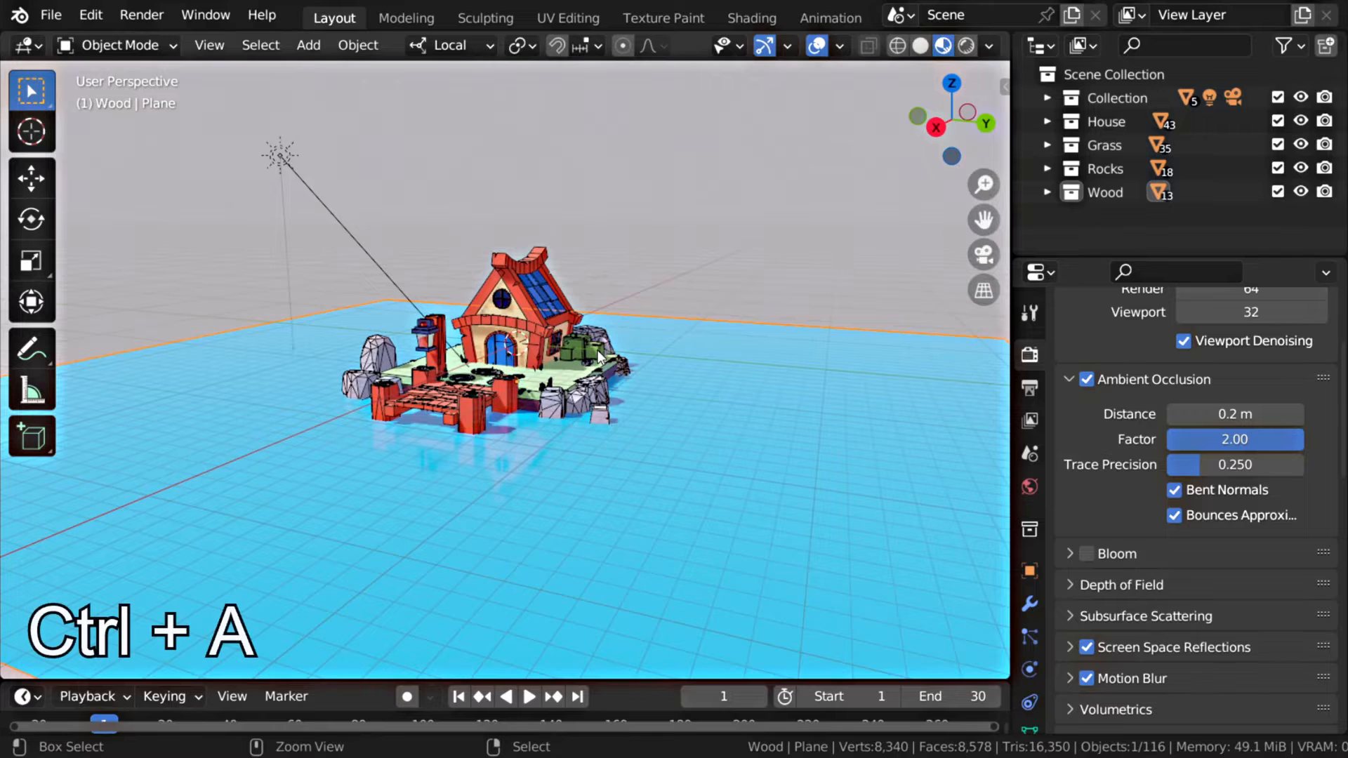
Apply the plane's scale and open the ANIMAX Fracture tools in a maximized viewport
key(ctrl+a)
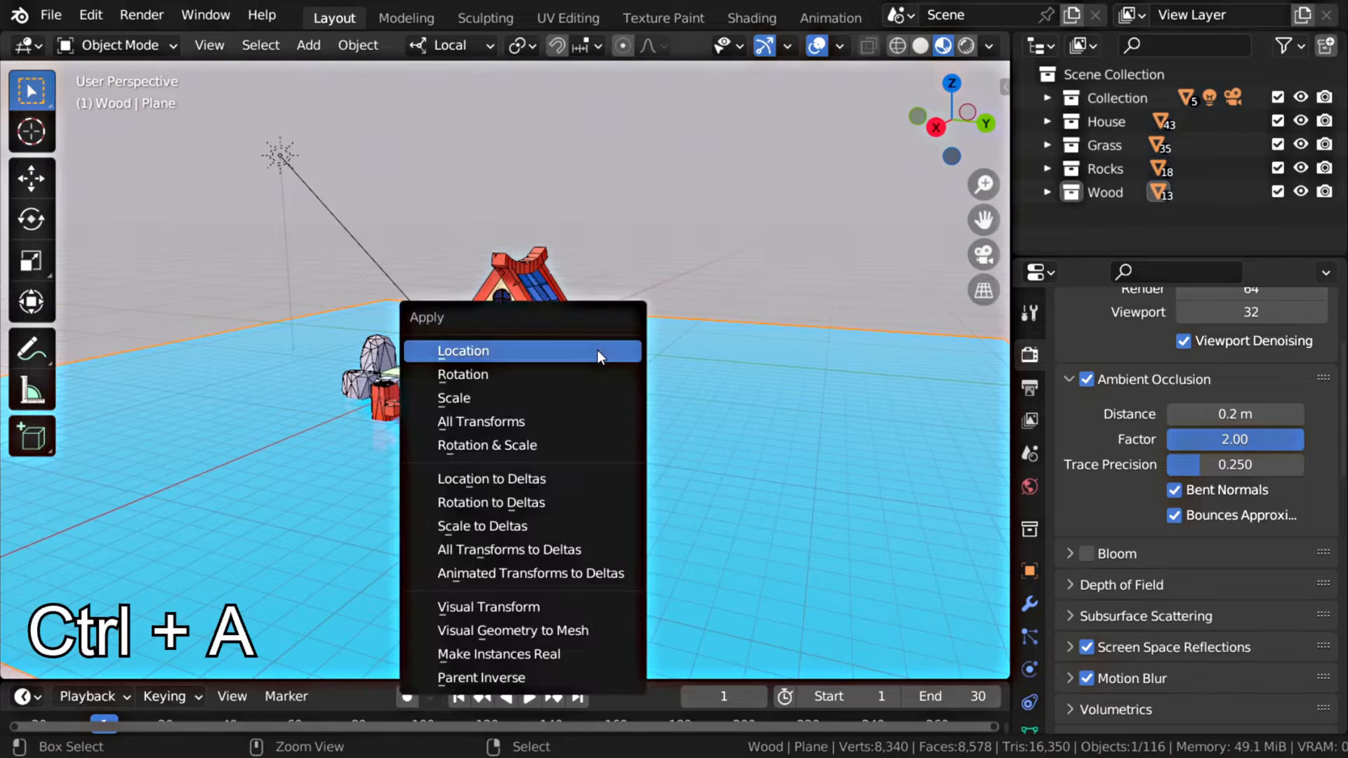
click(531, 394)
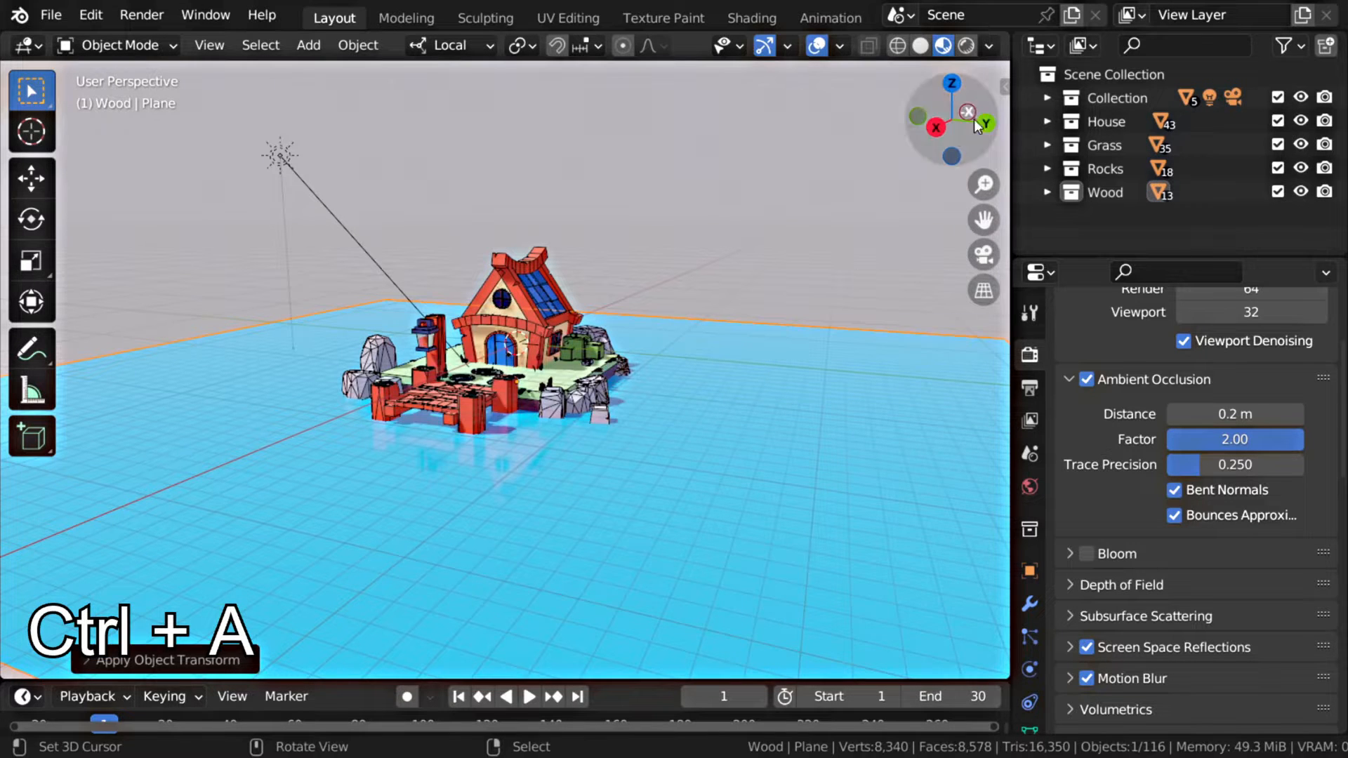
key(n)
drag(864, 203, 736, 206)
click(996, 469)
click(885, 114)
ctrl+middle_drag(882, 224, 883, 202)
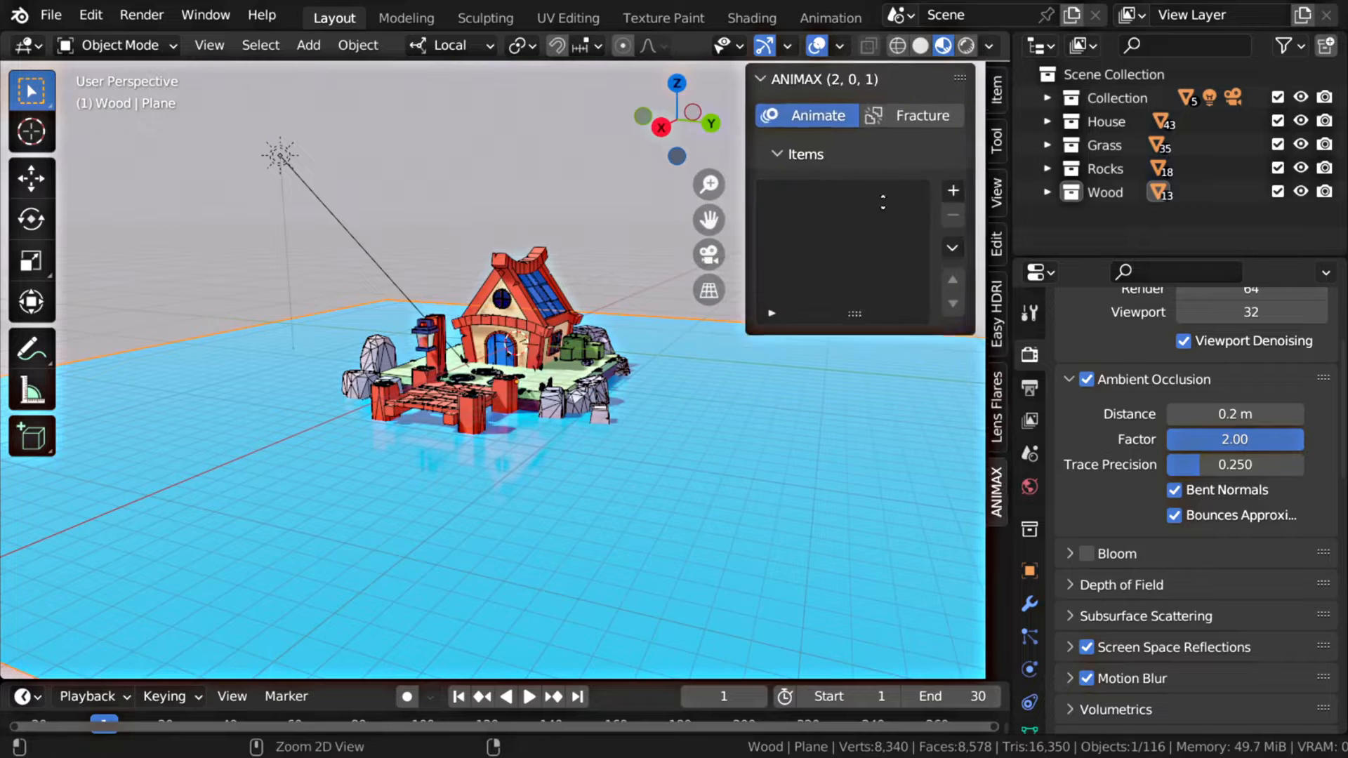
click(912, 115)
key(ctrl+space)
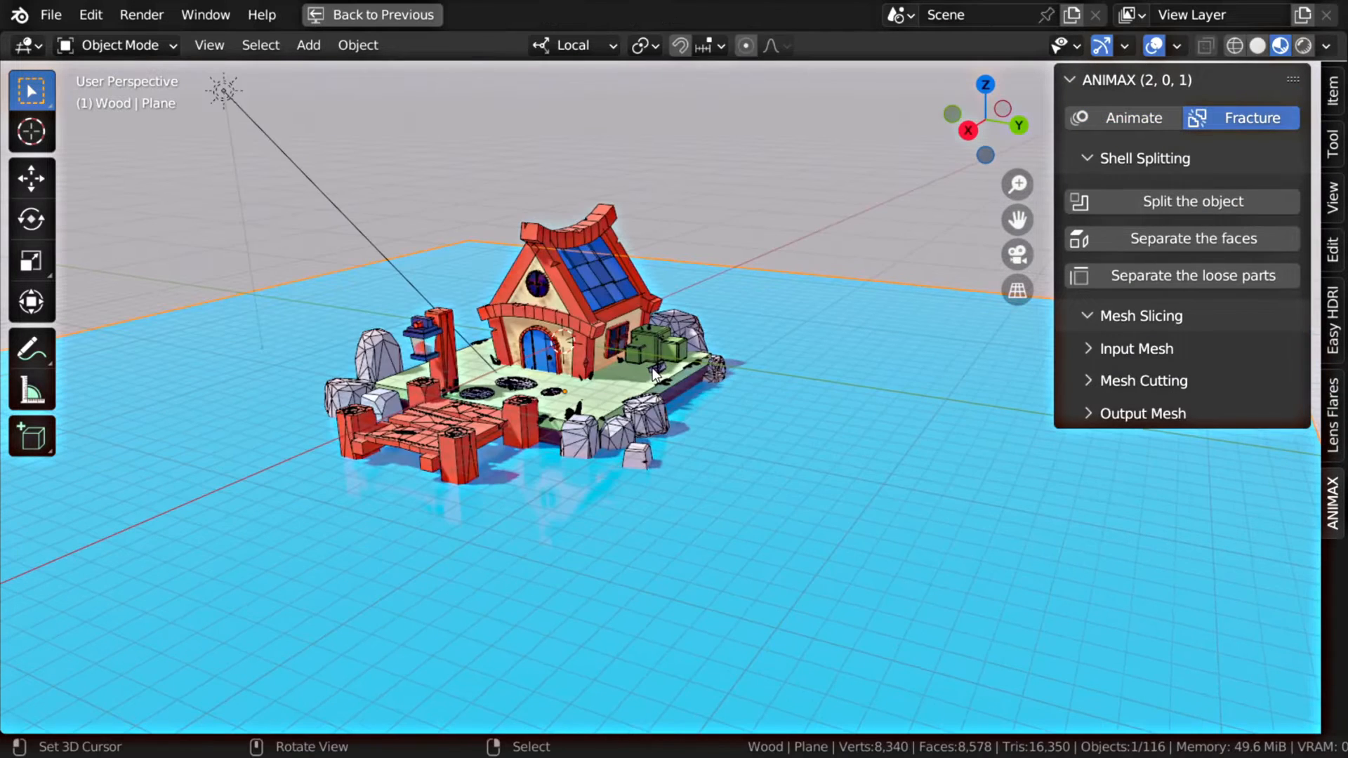
Isolate the plane in local view and split it into a new collection named Water, keeping the original object
key(KP_Divide)
scroll(700, 382, up, 2)
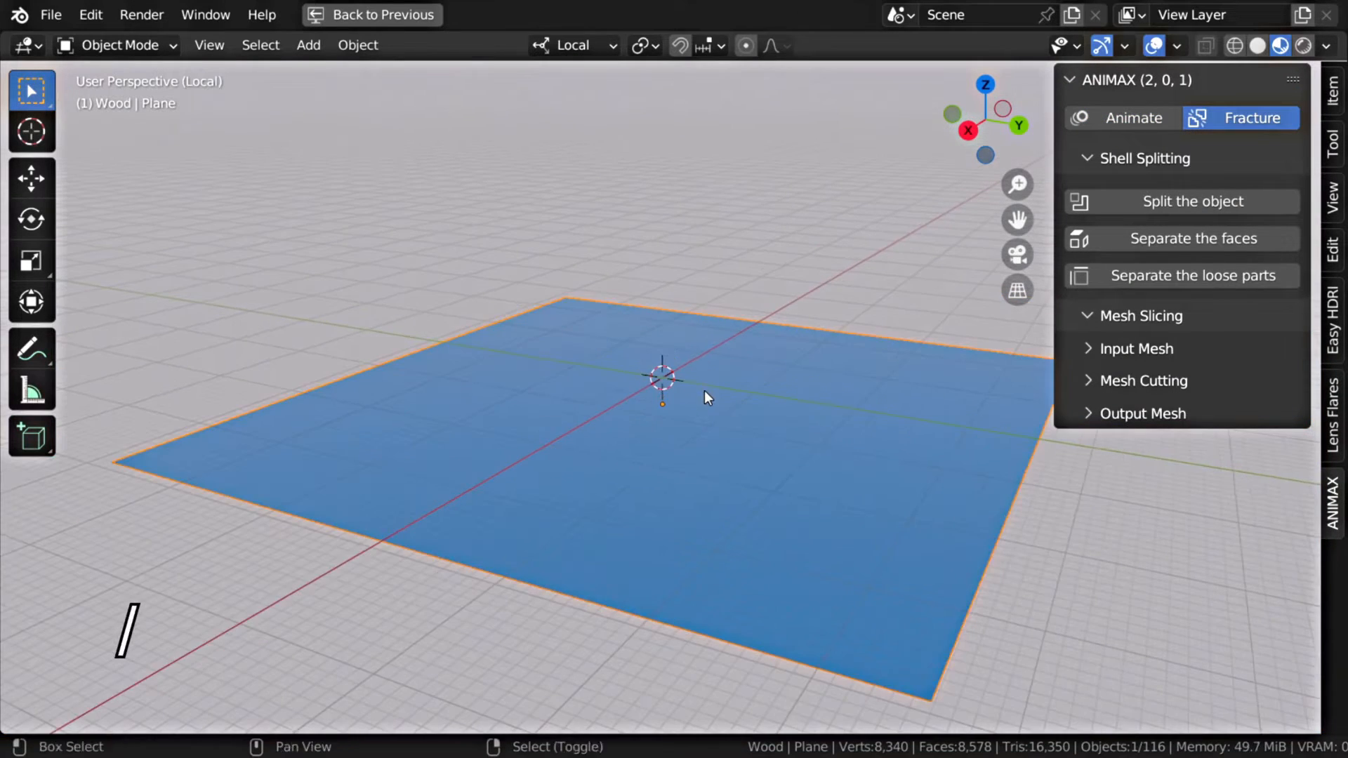
shift+middle_drag(704, 389, 646, 358)
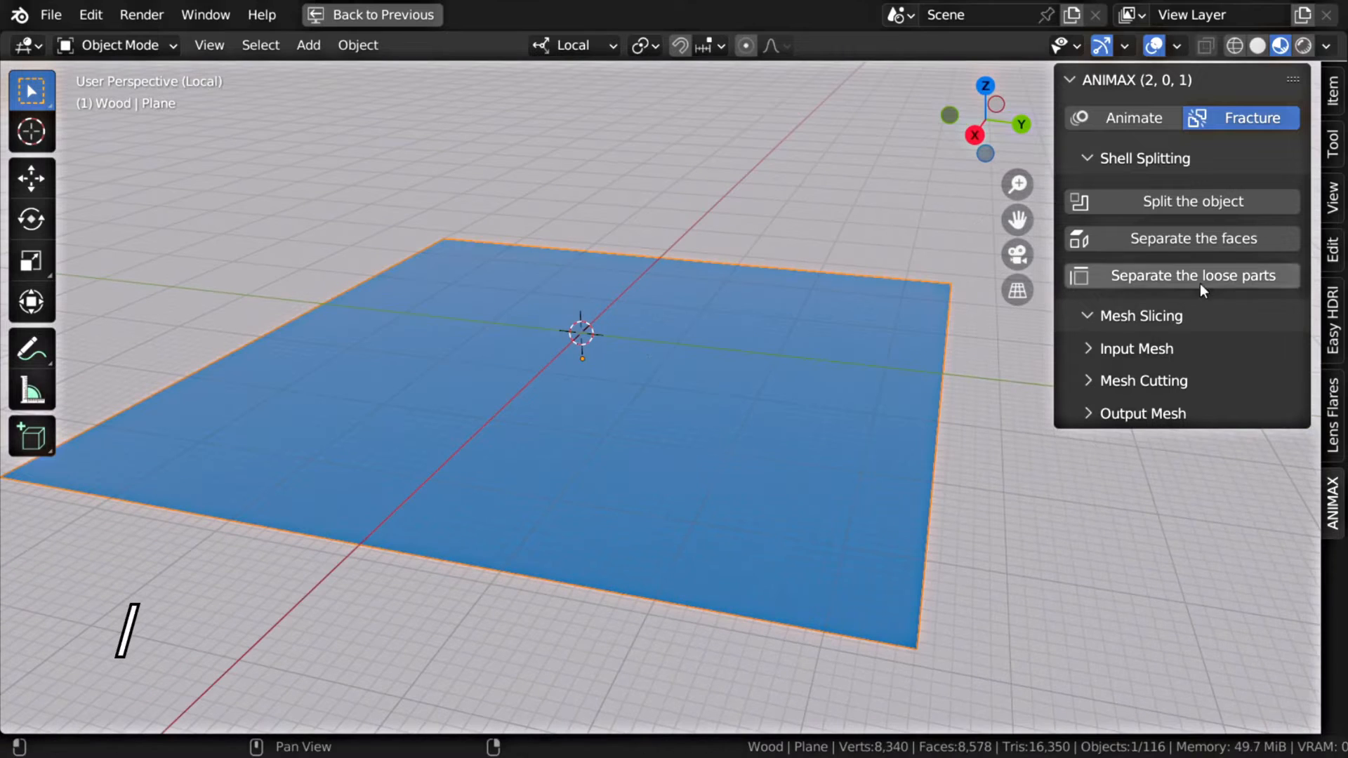
click(1182, 201)
click(1115, 281)
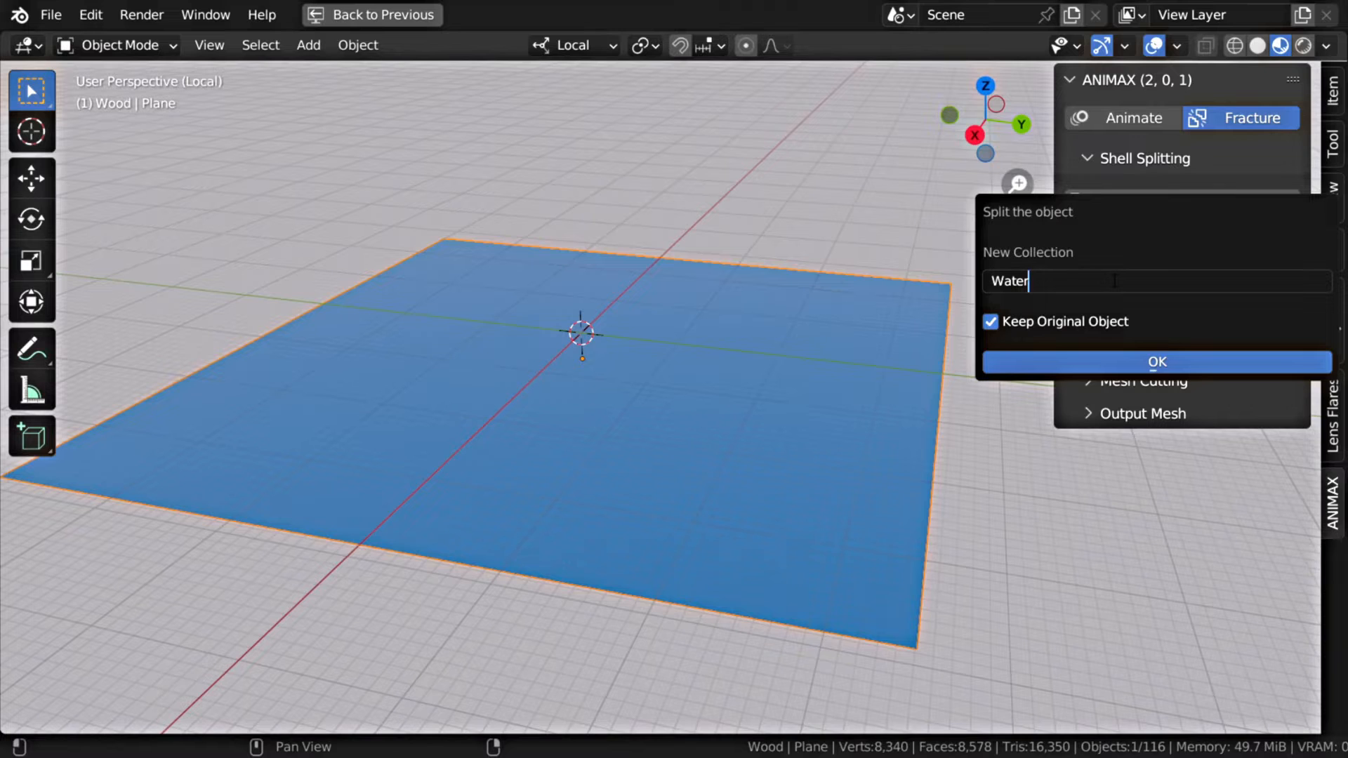
text(Water)
key(Return)
click(1154, 359)
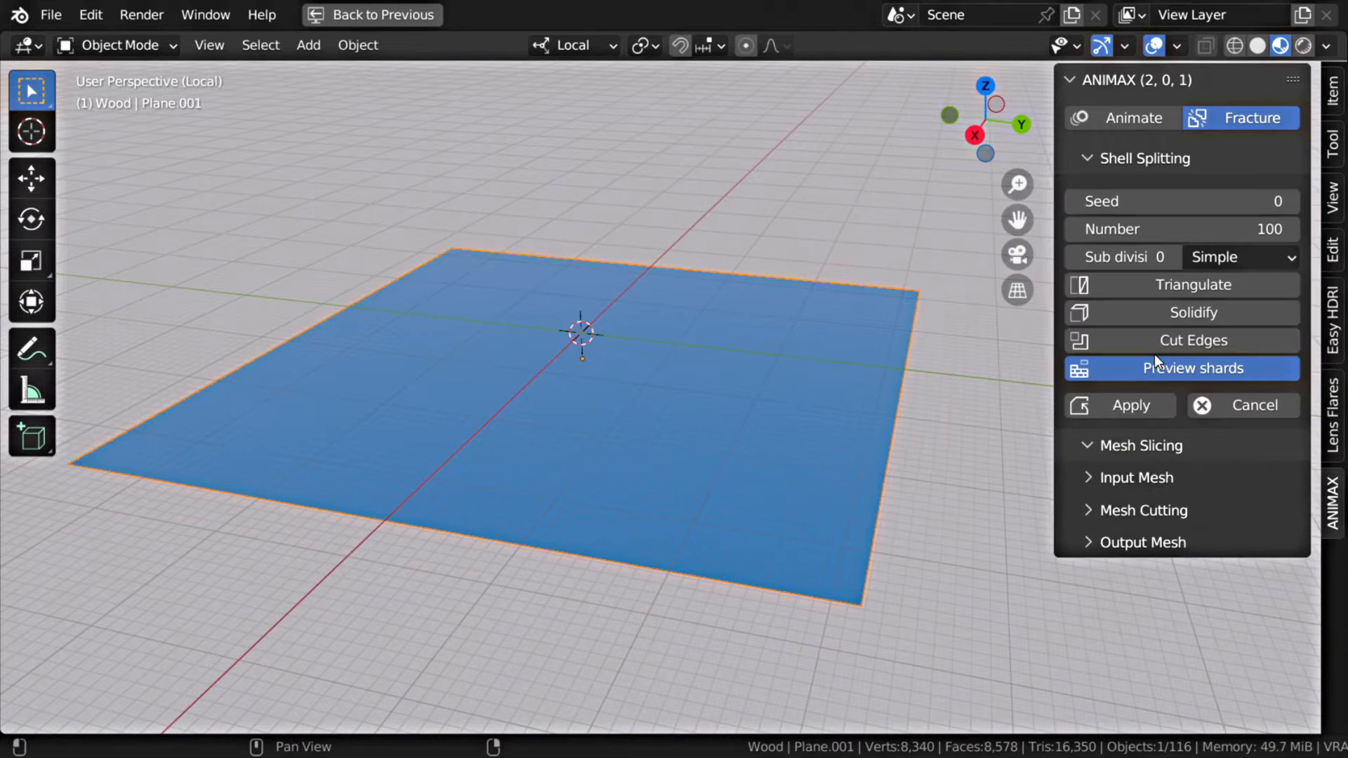
Set the shell splitting to 5 simple subdivisions and a shard number of 500
click(1174, 256)
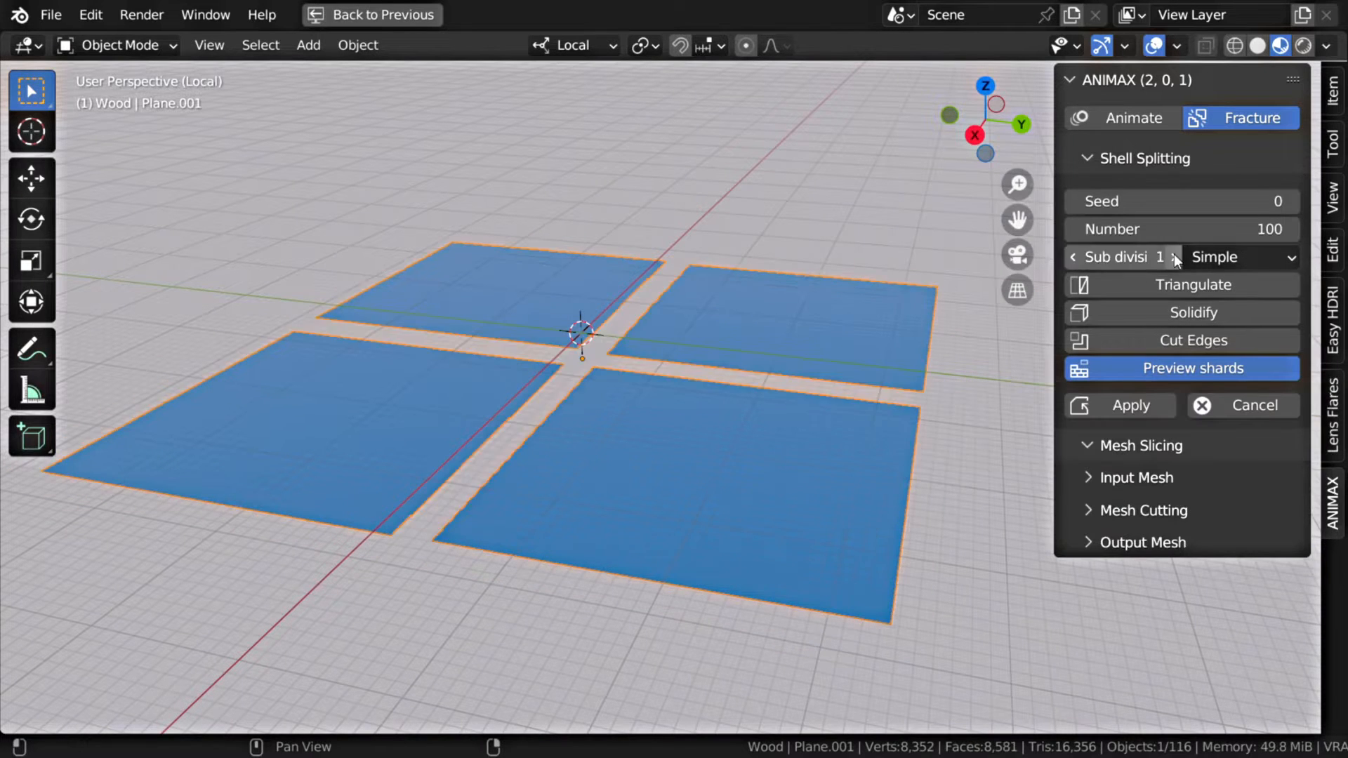
click(1173, 257)
click(1174, 257)
click(1174, 257)
click(1173, 257)
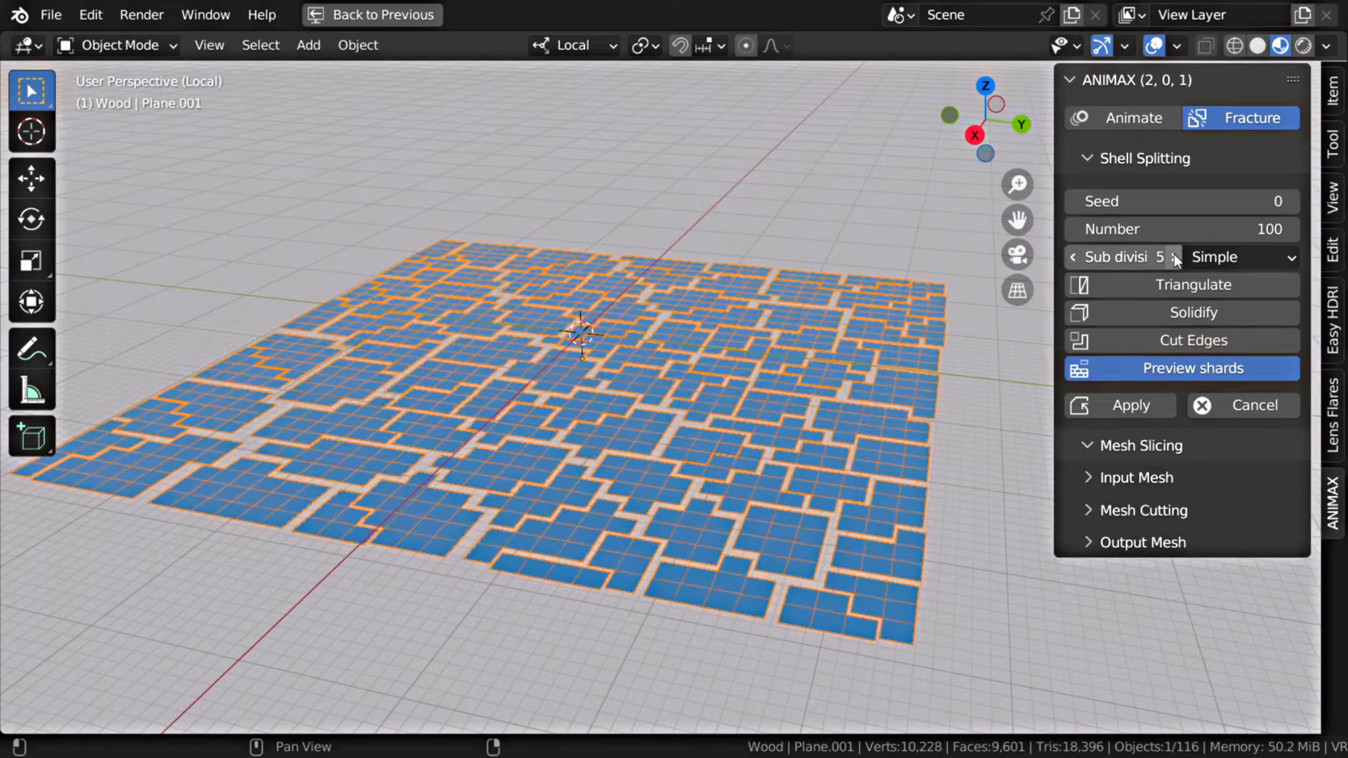
click(1192, 230)
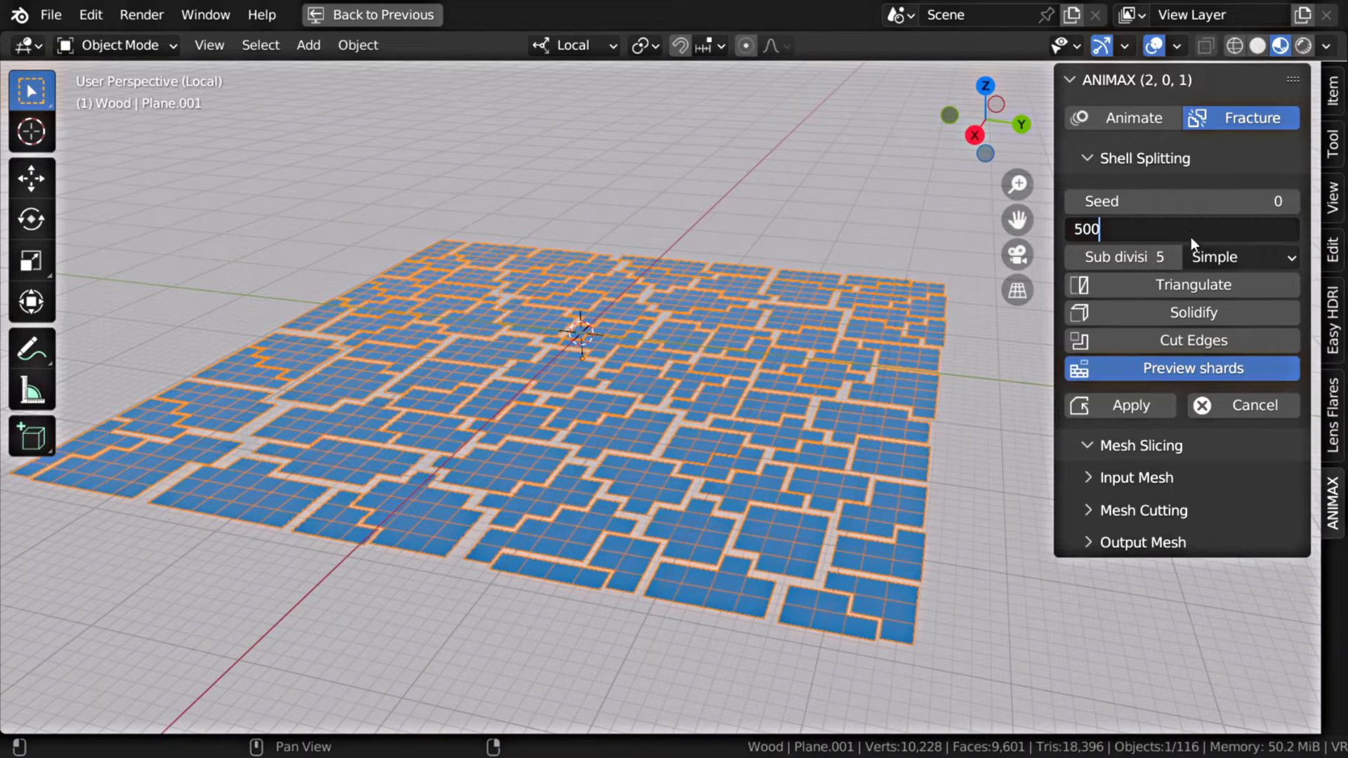
text(500)
key(Return)
Enable Cut Edges for the plane's shards and check their outlines up close
middle_drag(806, 377, 797, 424)
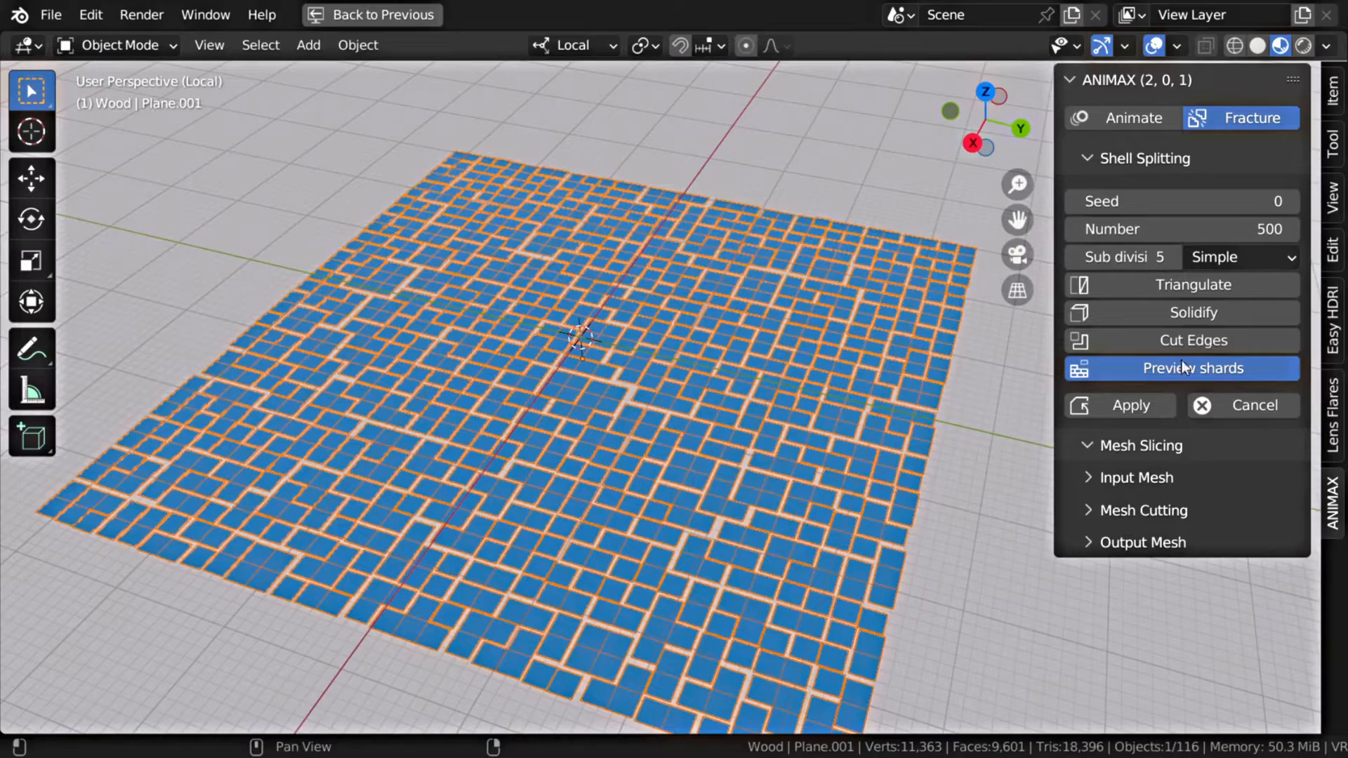
click(1181, 340)
scroll(685, 423, up, 4)
middle_drag(685, 423, 606, 327)
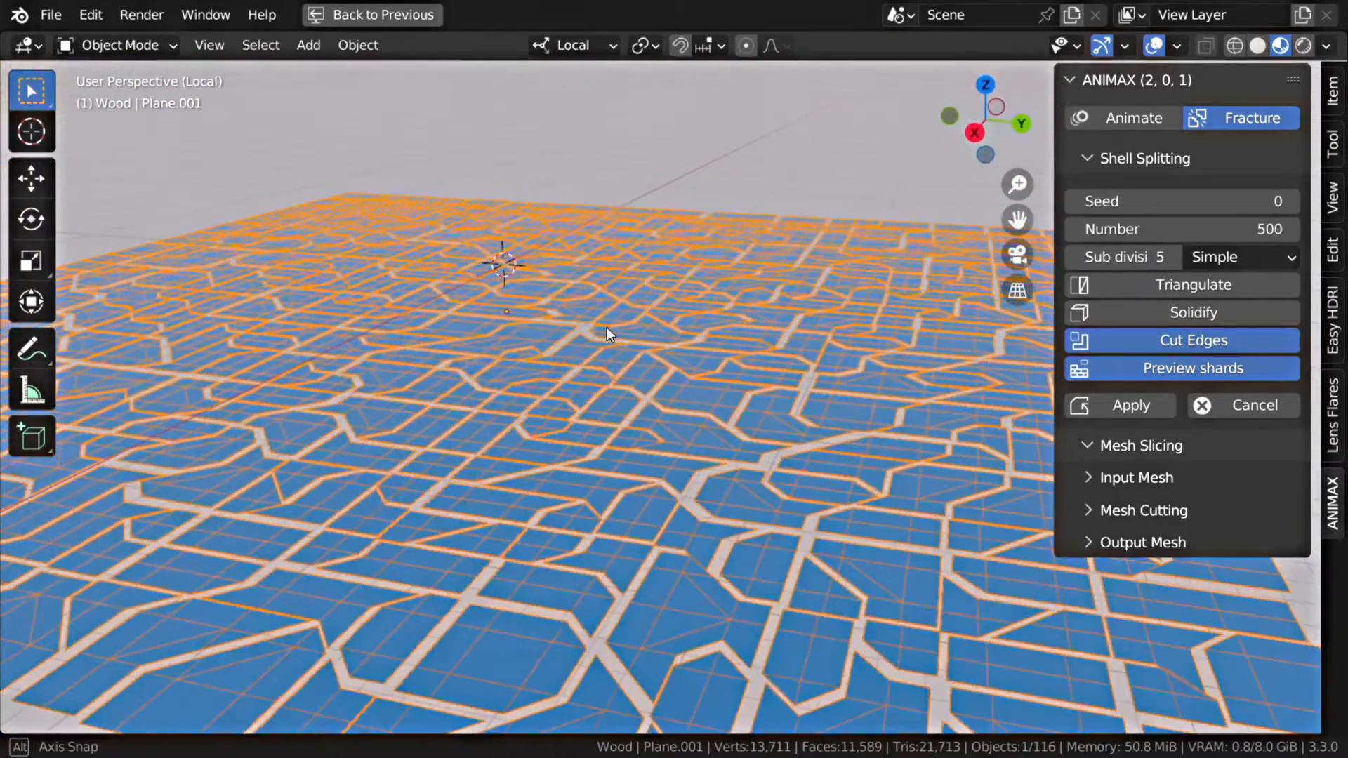
Enable Solidify on the shards with a thickness of 3 m
click(1228, 311)
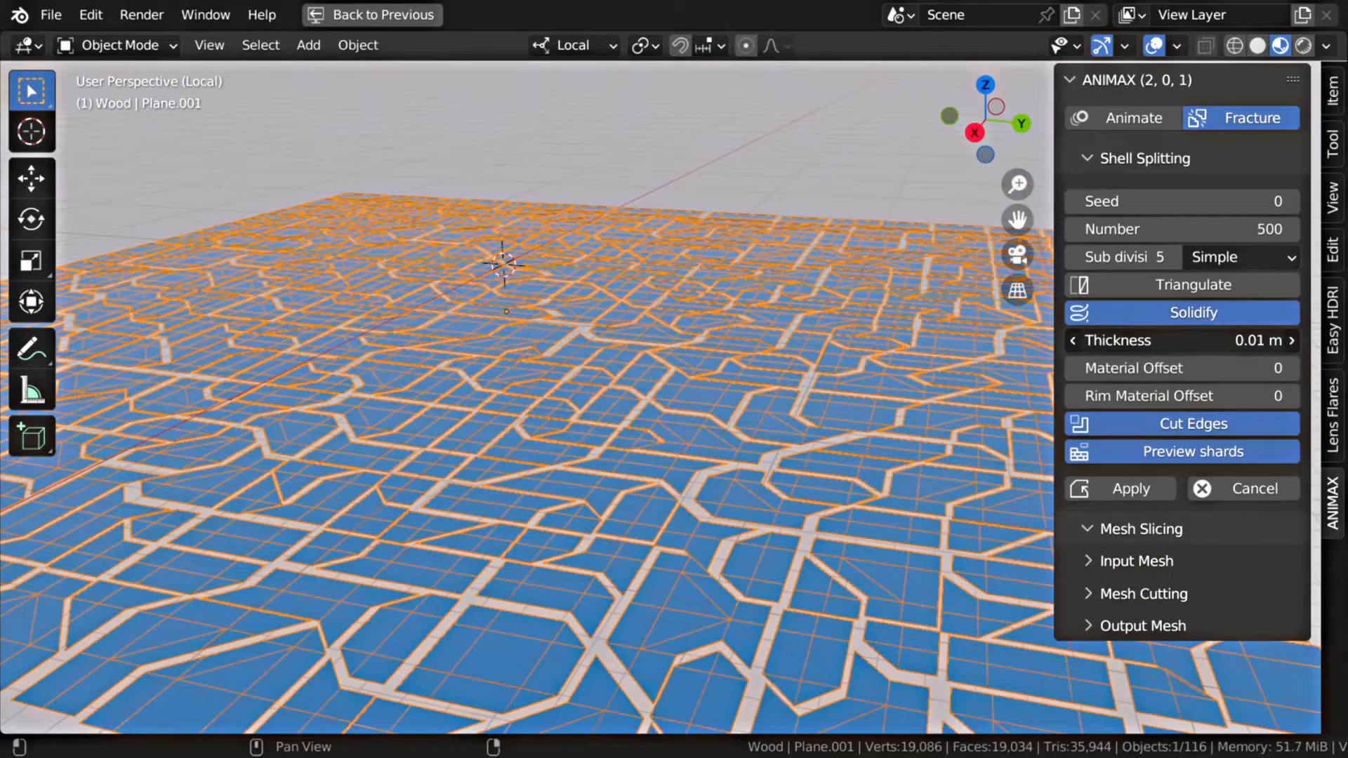
drag(1193, 340, 1285, 340)
scroll(888, 419, down, 2)
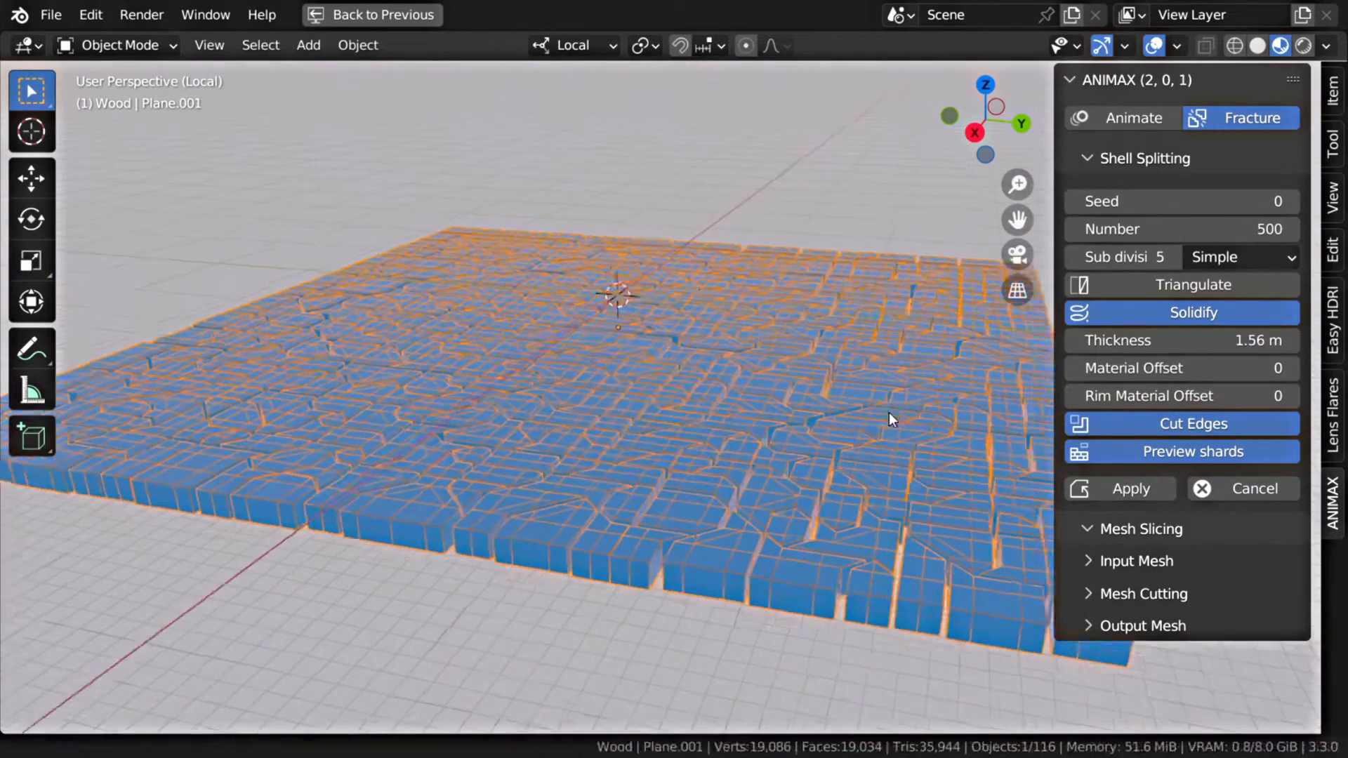
scroll(888, 419, down, 1)
click(1156, 340)
text(3)
key(Return)
Hide the viewport overlays and inspect the thickened shards up close
middle_drag(878, 421, 629, 346)
scroll(608, 376, up, 4)
scroll(634, 345, down, 1)
scroll(634, 345, down, 2)
click(1153, 47)
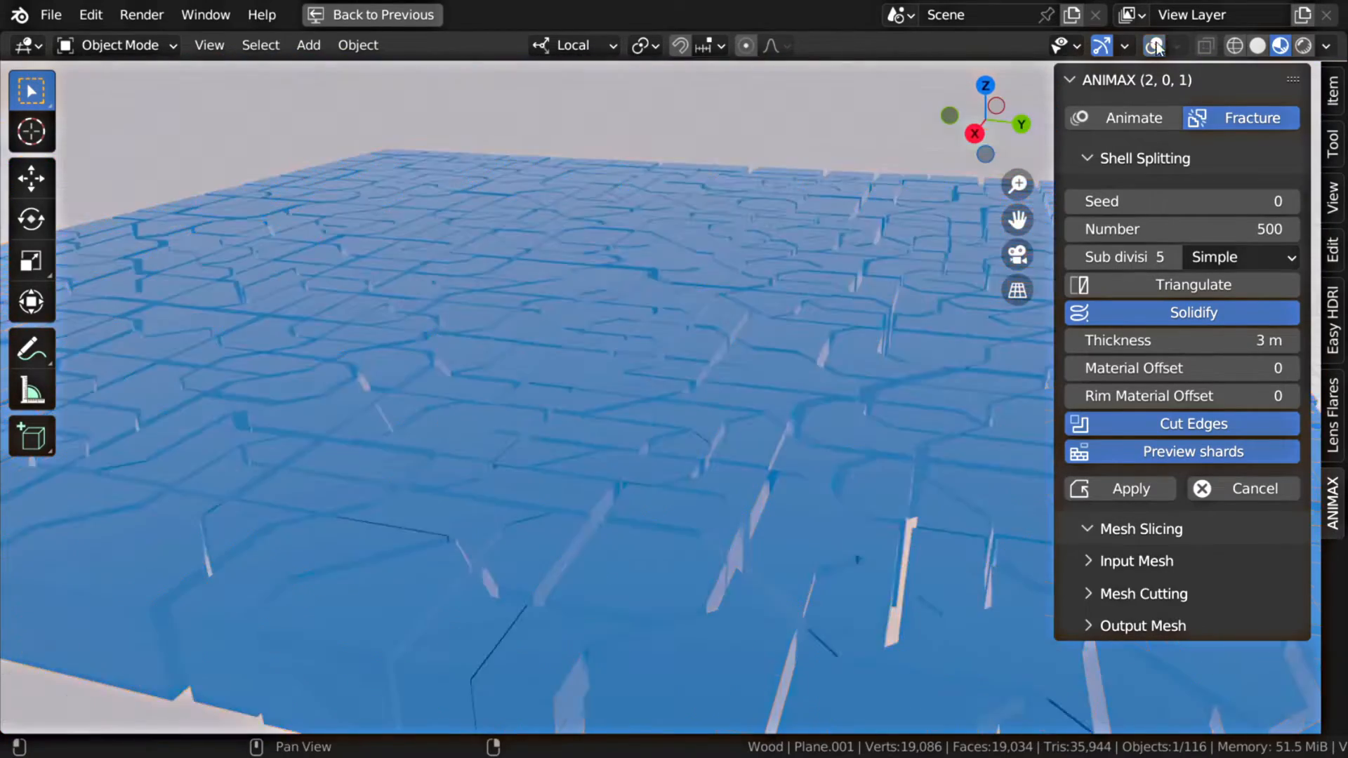
scroll(626, 433, up, 5)
scroll(626, 433, down, 7)
Bring up the water plane's modifier stack and collapse all of its ANIMAX modifiers
key(ctrl+space)
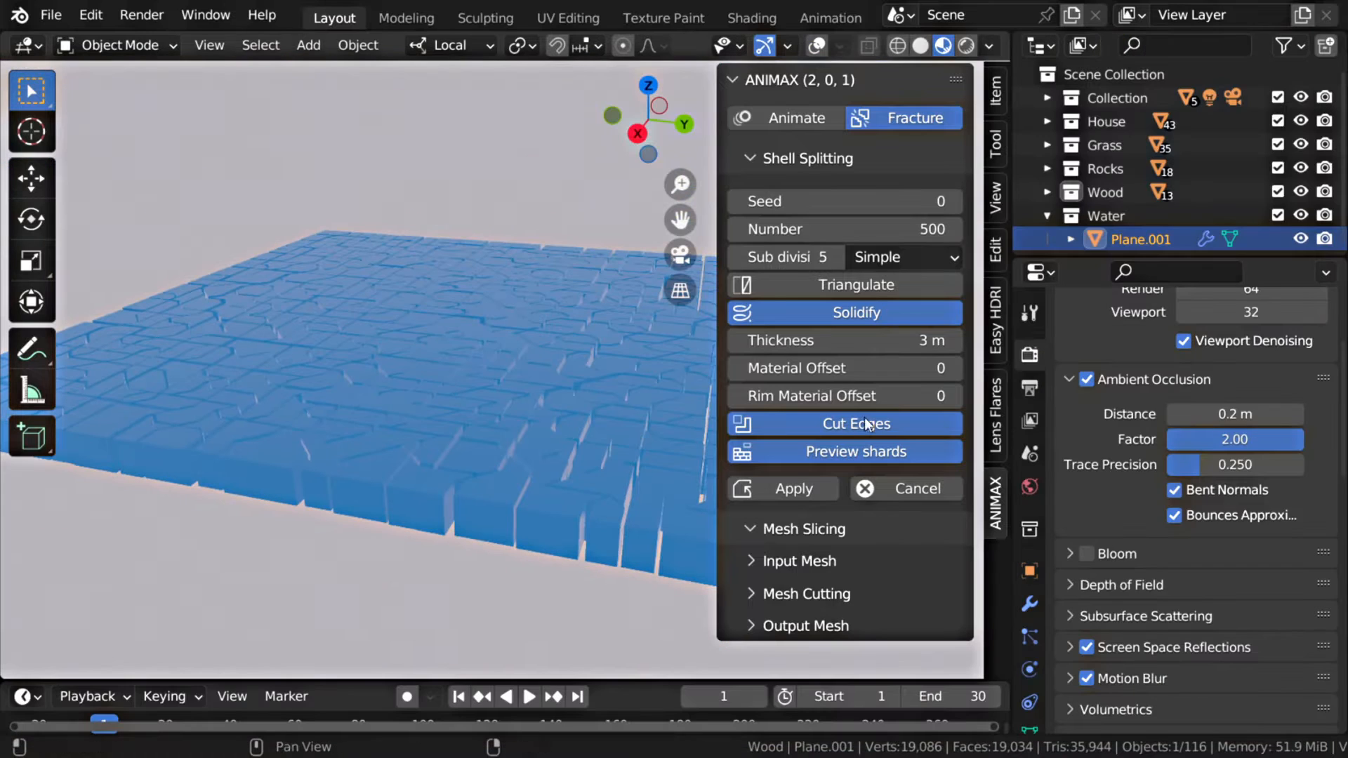
click(1028, 605)
scroll(1102, 396, up, 5)
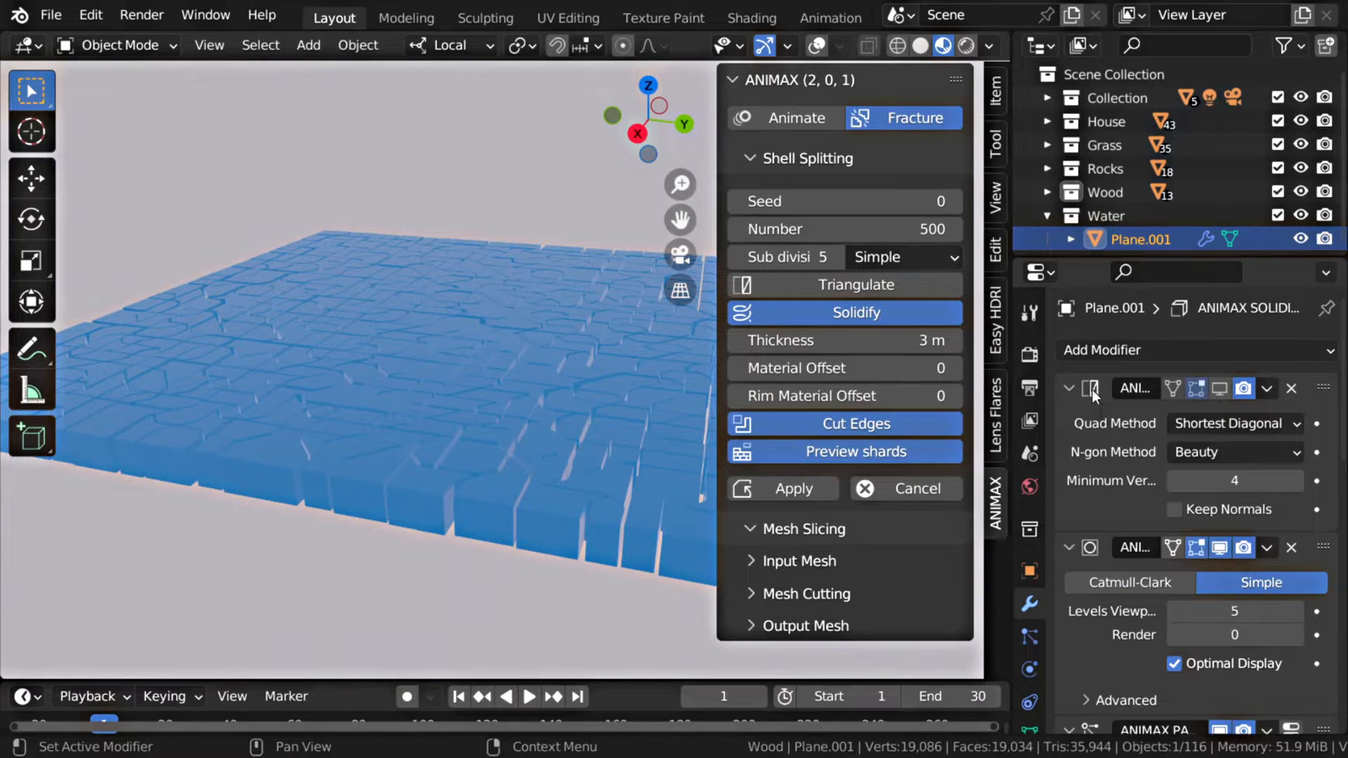
click(1069, 387)
click(1069, 420)
click(1069, 451)
click(1070, 481)
click(1070, 514)
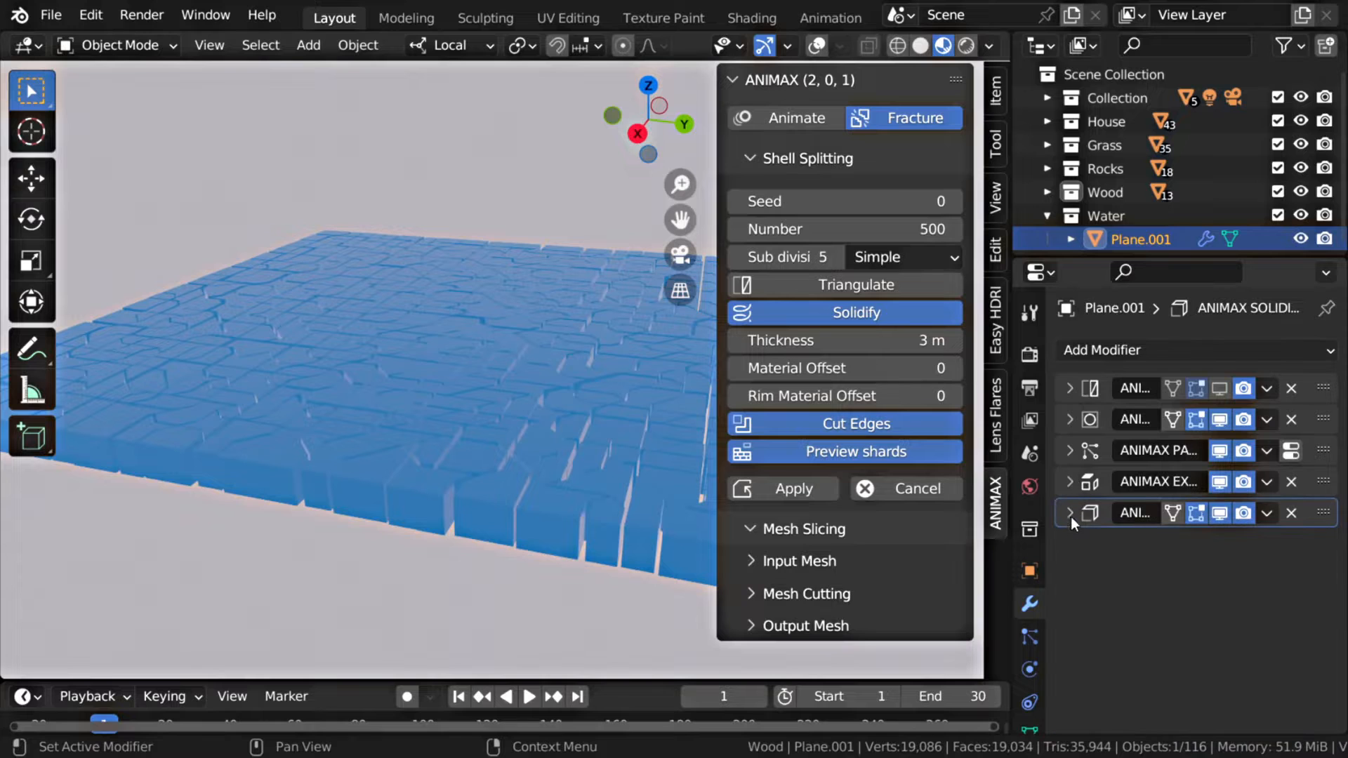
Add a Bevel modifier with 4 segments to the water shards and check the rounded edges
click(1109, 349)
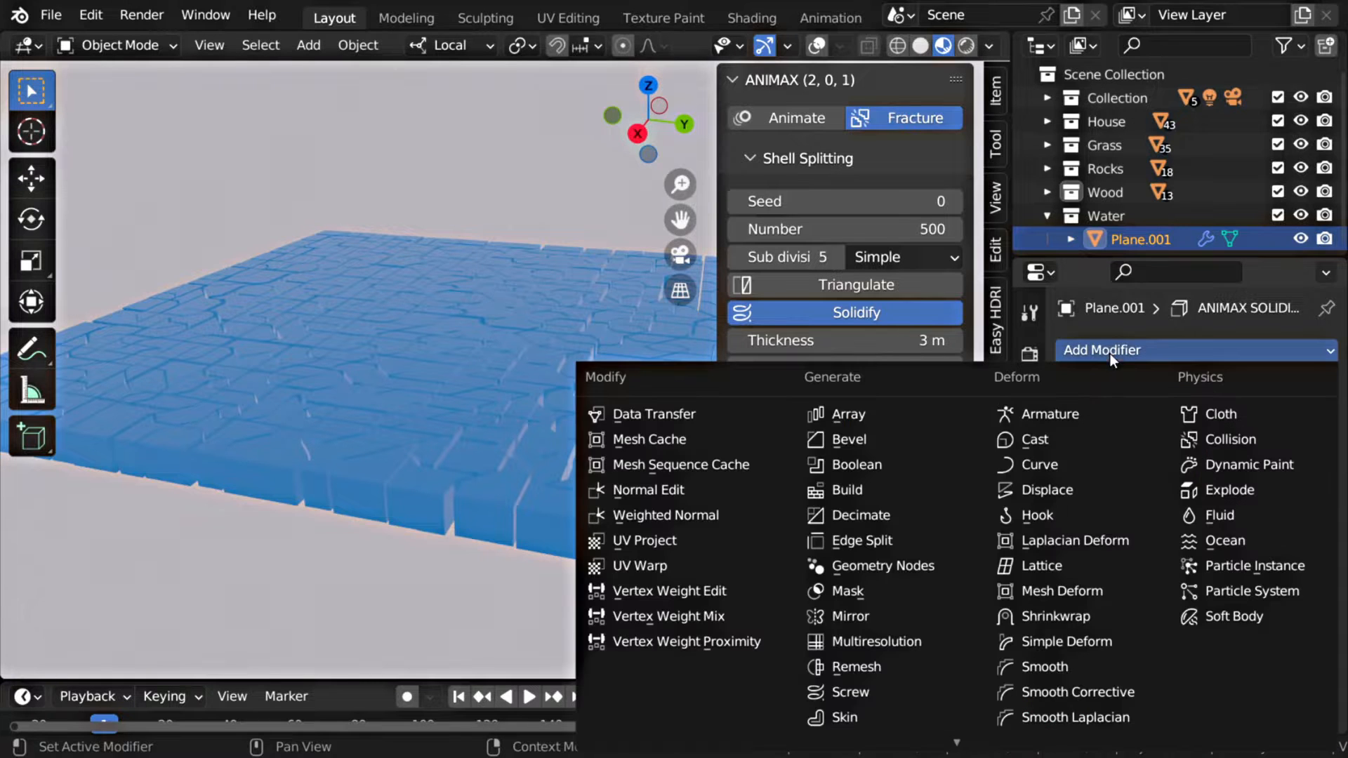
click(890, 440)
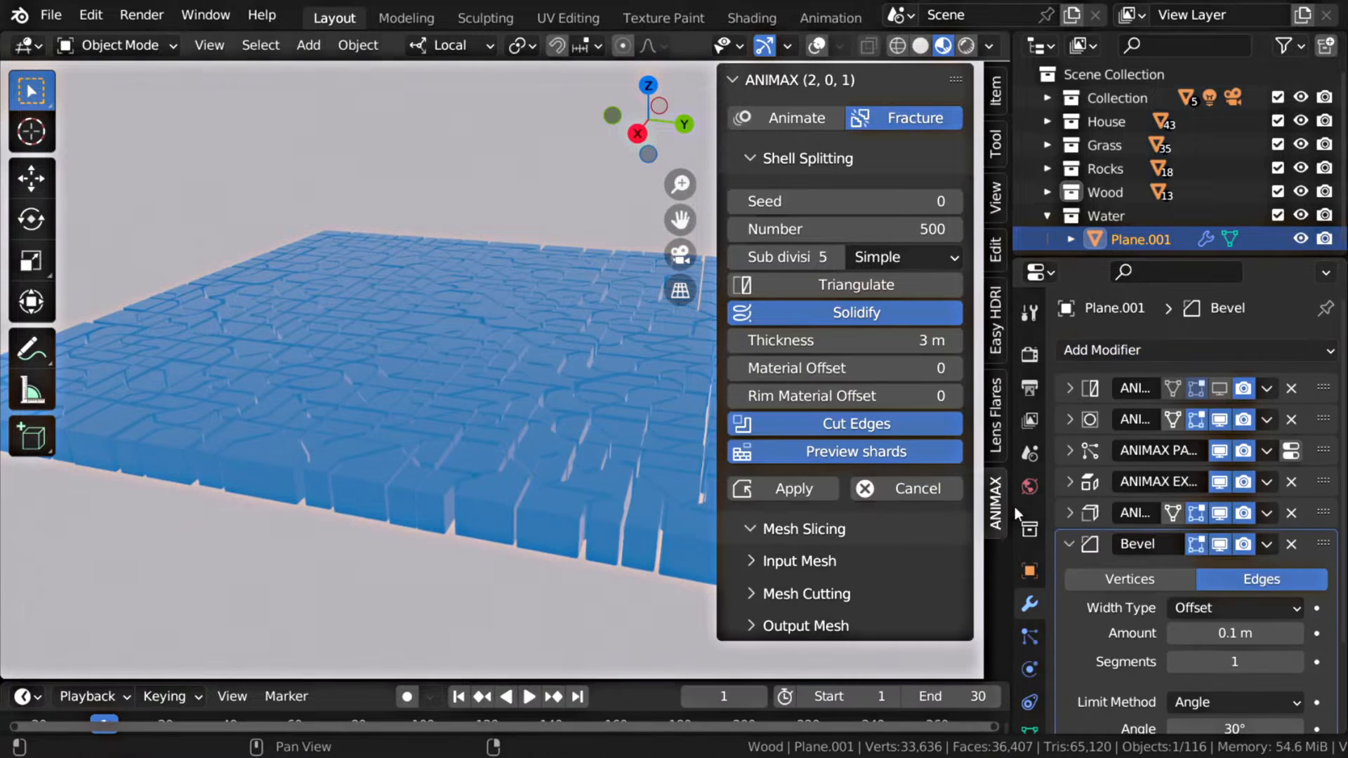
click(1233, 656)
key(Return)
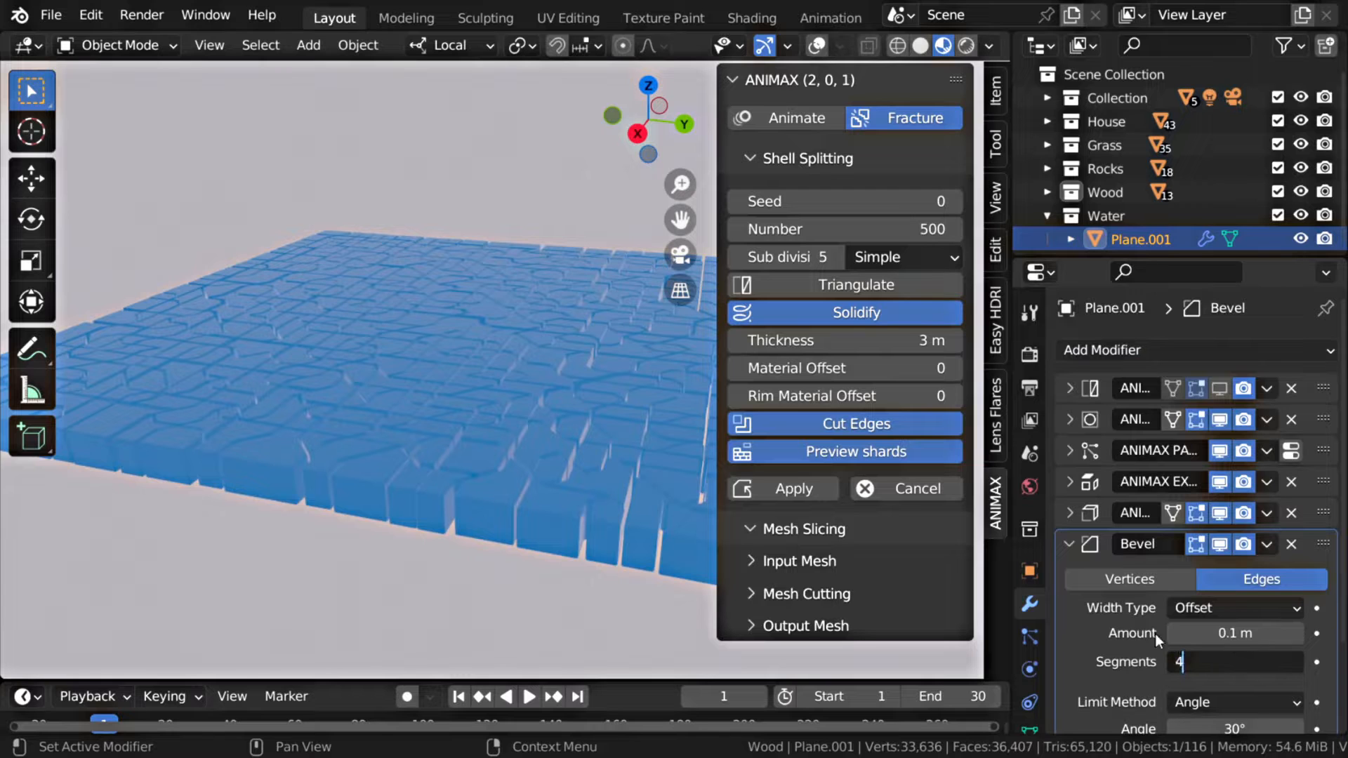
scroll(521, 456, up, 5)
scroll(345, 381, down, 5)
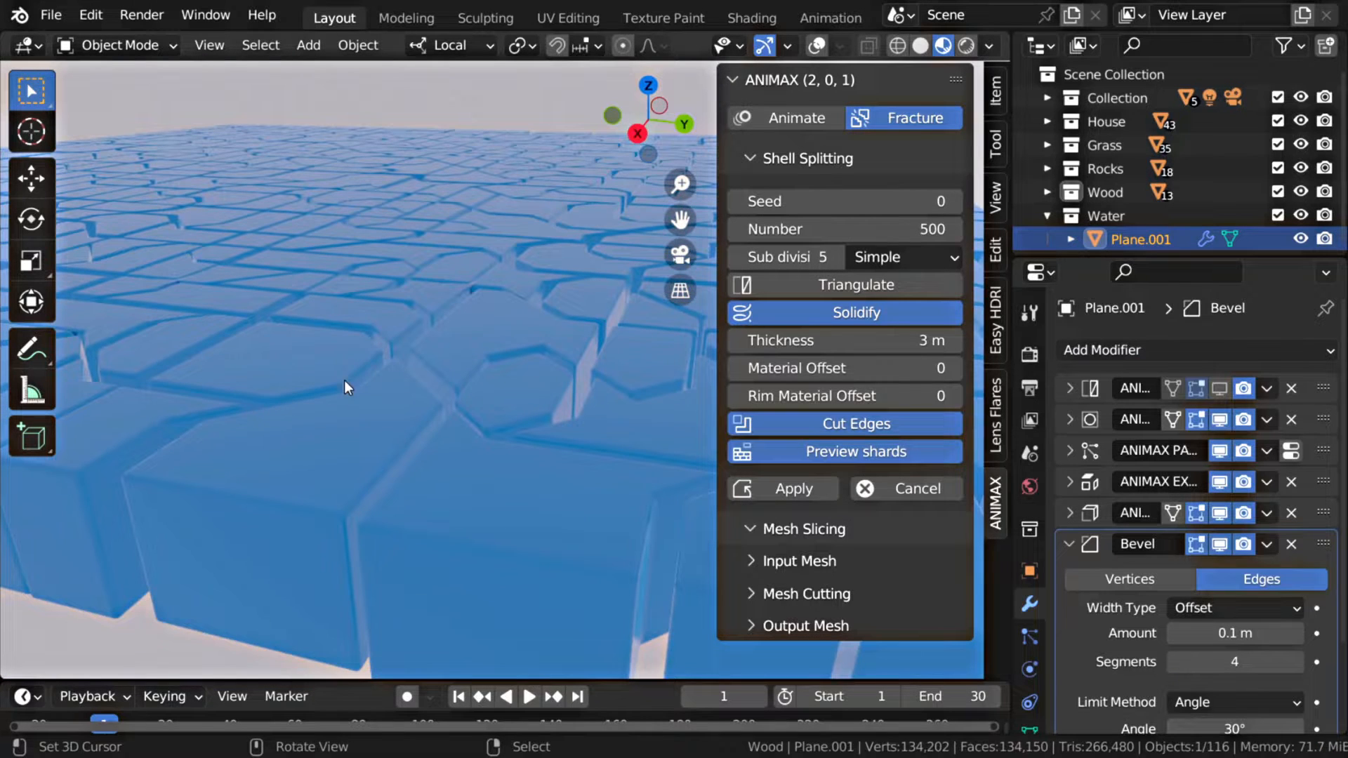
Shade the water shards smooth and apply the shell splitting
right_click(395, 373)
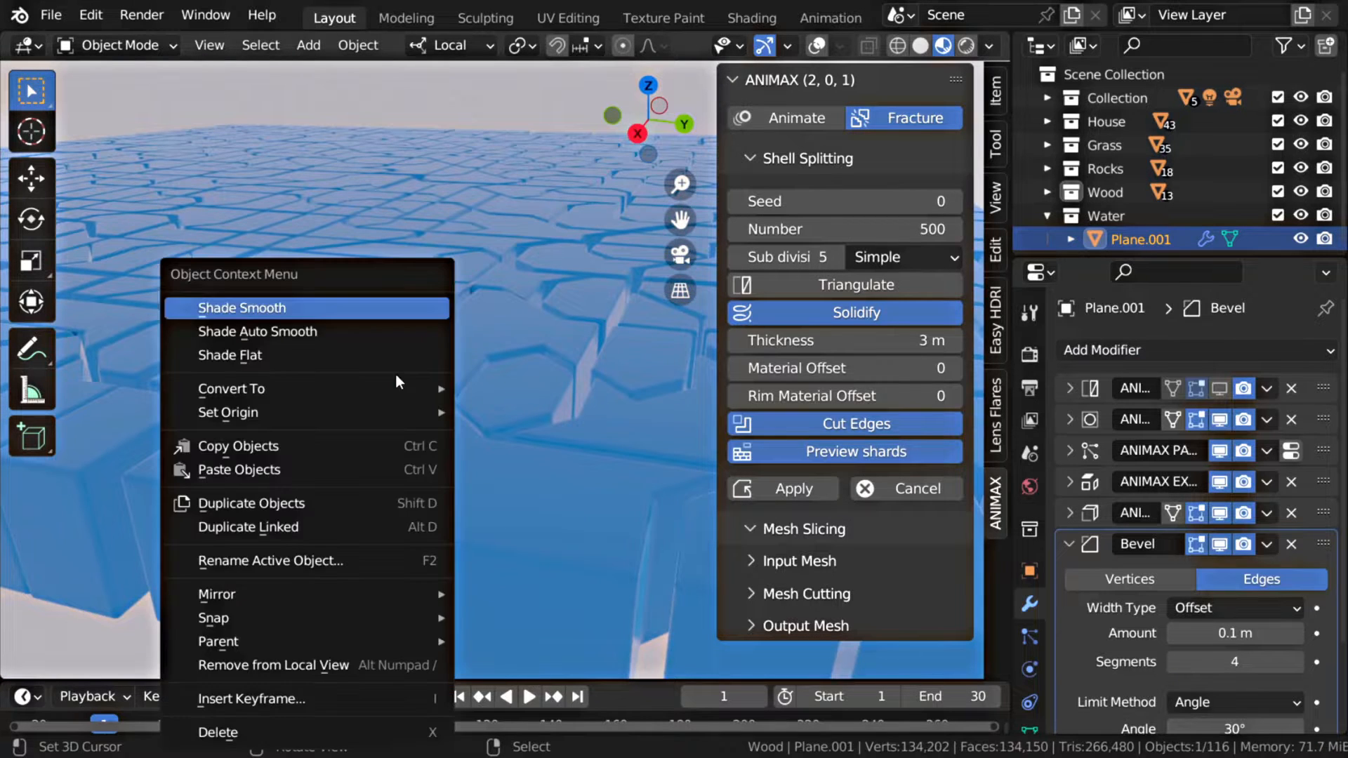
click(322, 309)
middle_drag(319, 310, 404, 359)
scroll(351, 392, down, 5)
scroll(372, 379, up, 2)
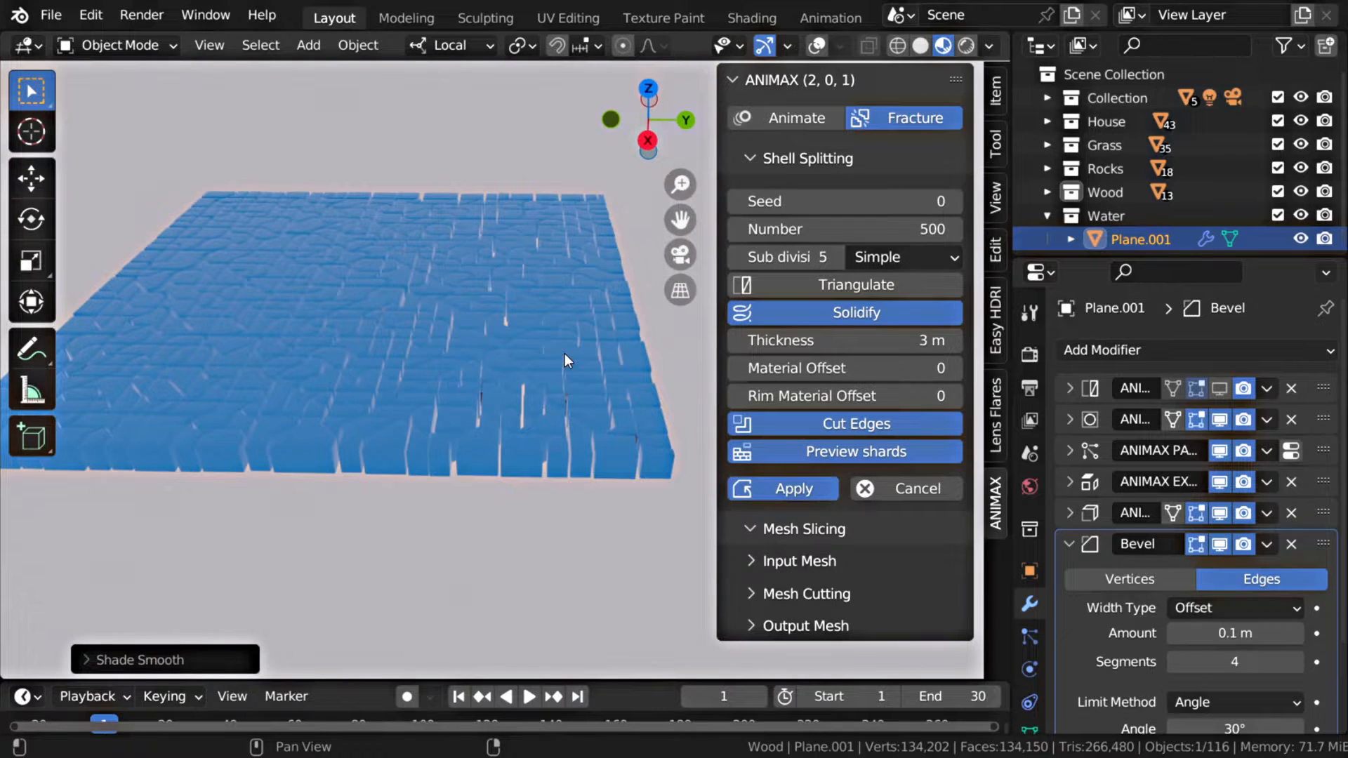
middle_drag(565, 352, 506, 317)
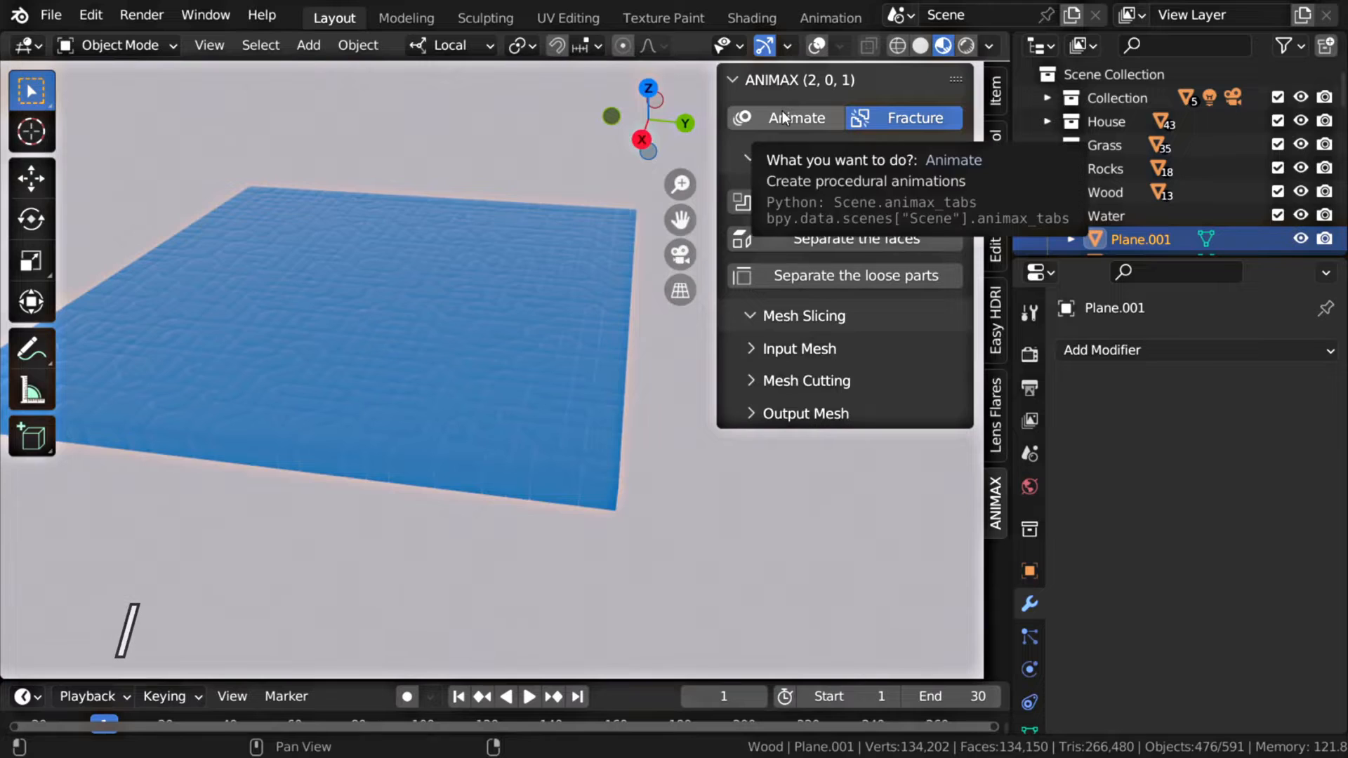
Examine the fractured water around the island house through the scene camera, up close and as a whole
key(KP_0)
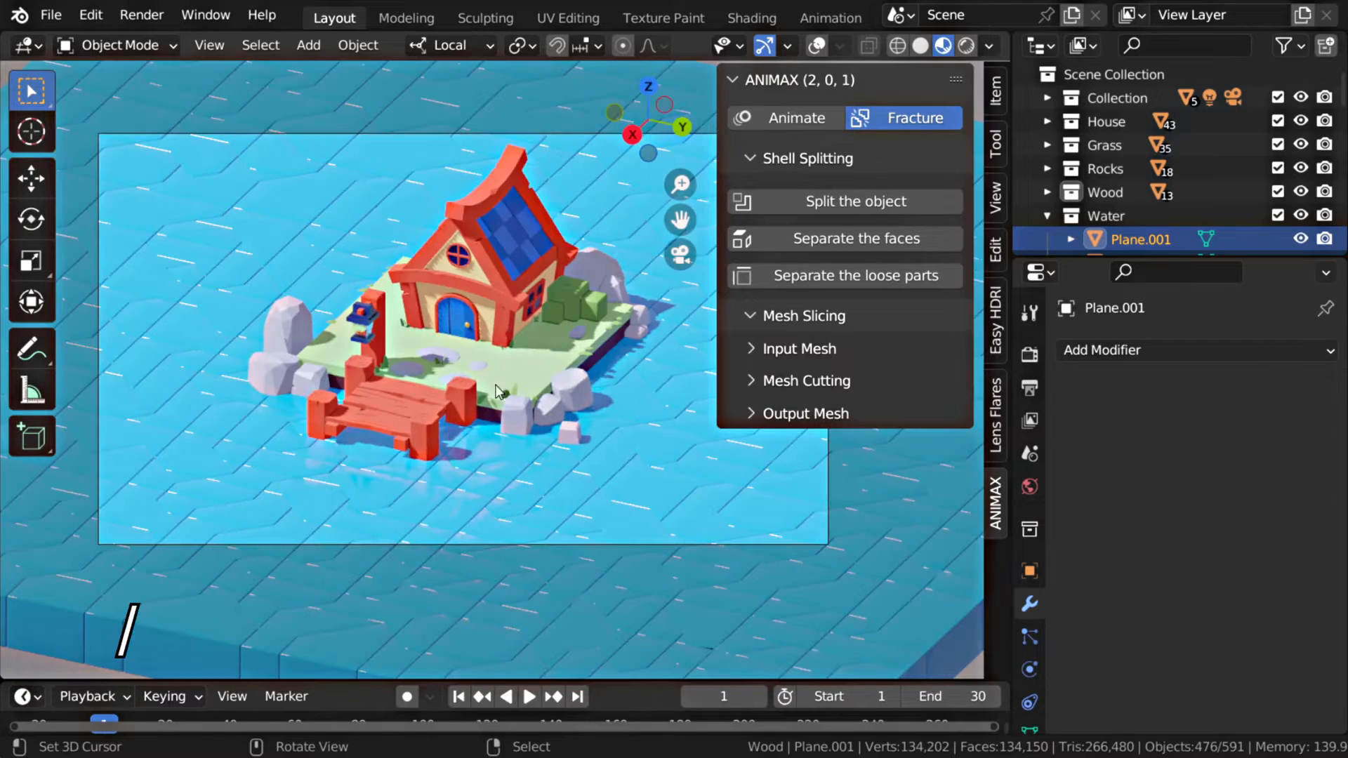
key(ctrl+space)
scroll(704, 485, up, 4)
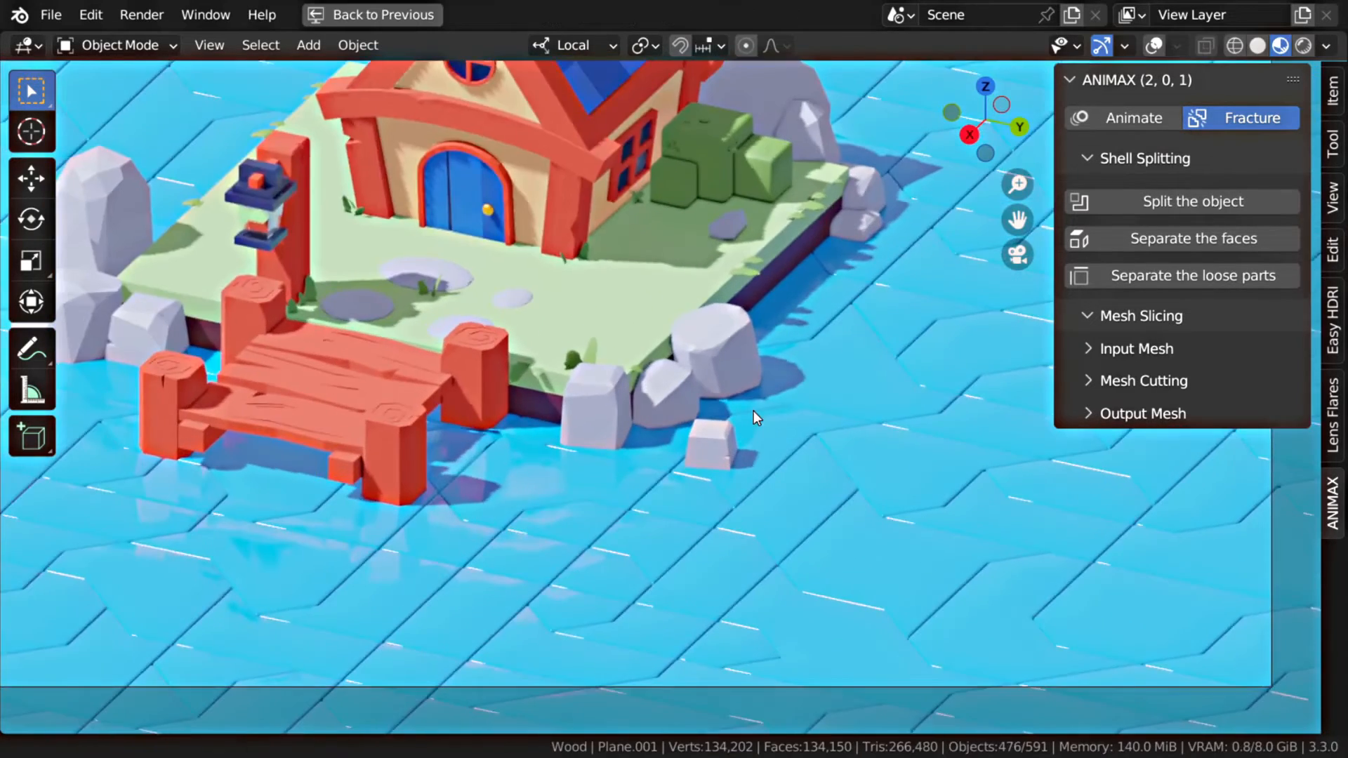
scroll(753, 410, down, 6)
shift+middle_drag(773, 578, 765, 575)
scroll(655, 447, up, 4)
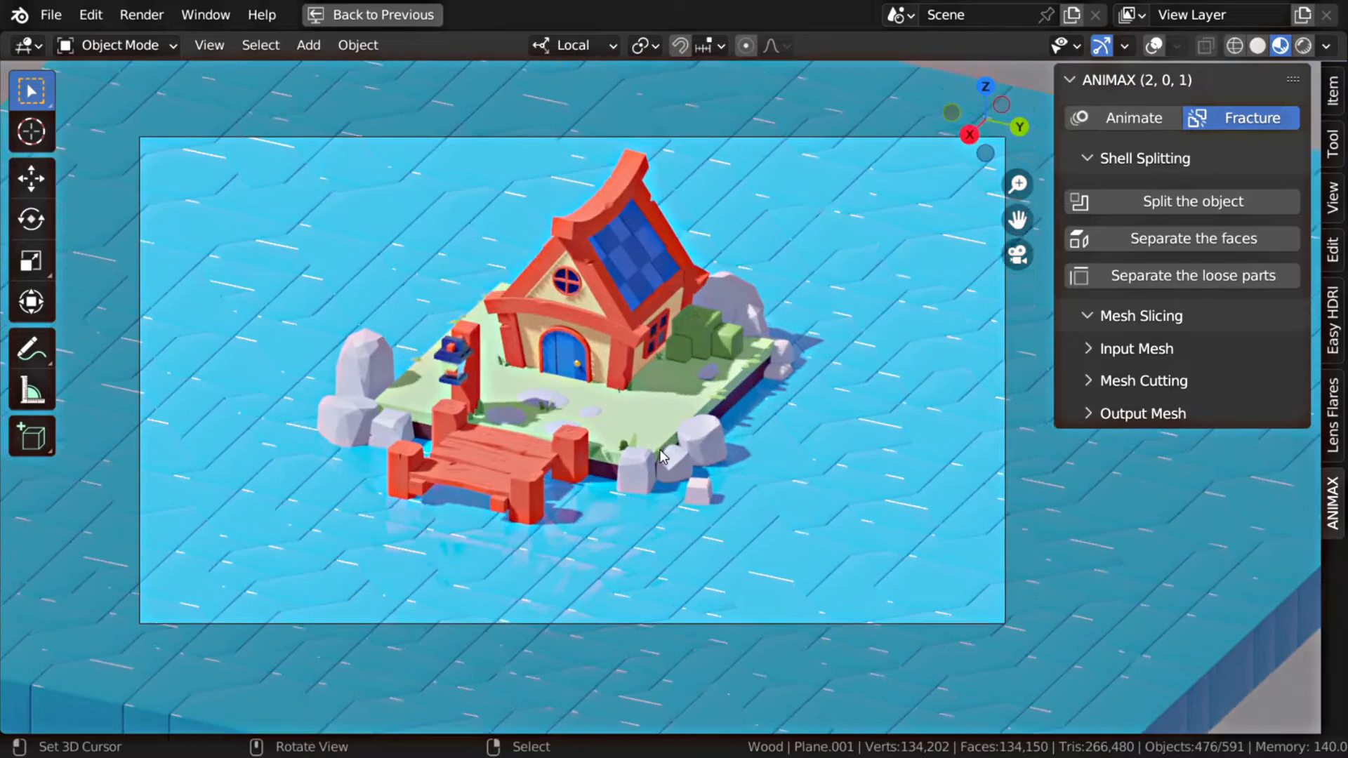
scroll(566, 403, down, 3)
Select the house walls and isolate them in local view
click(625, 325)
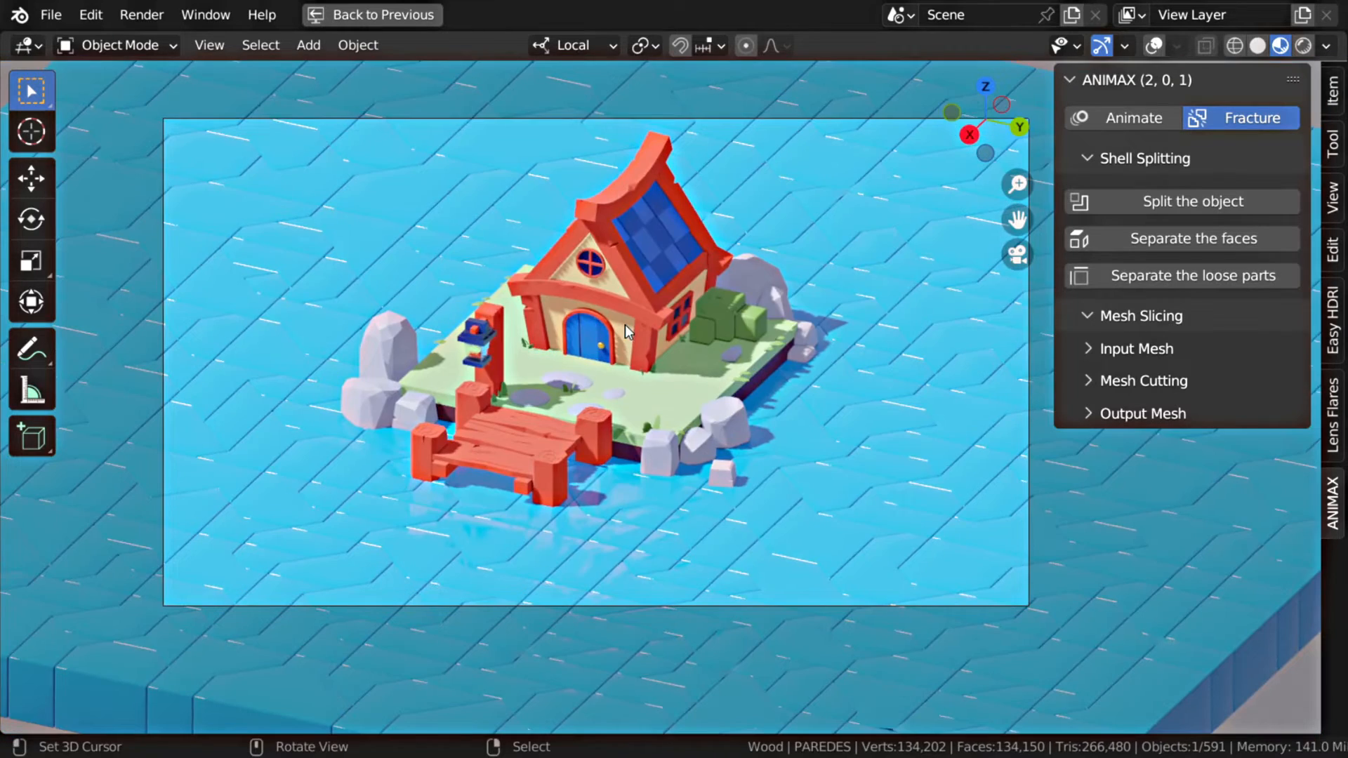
key(g)
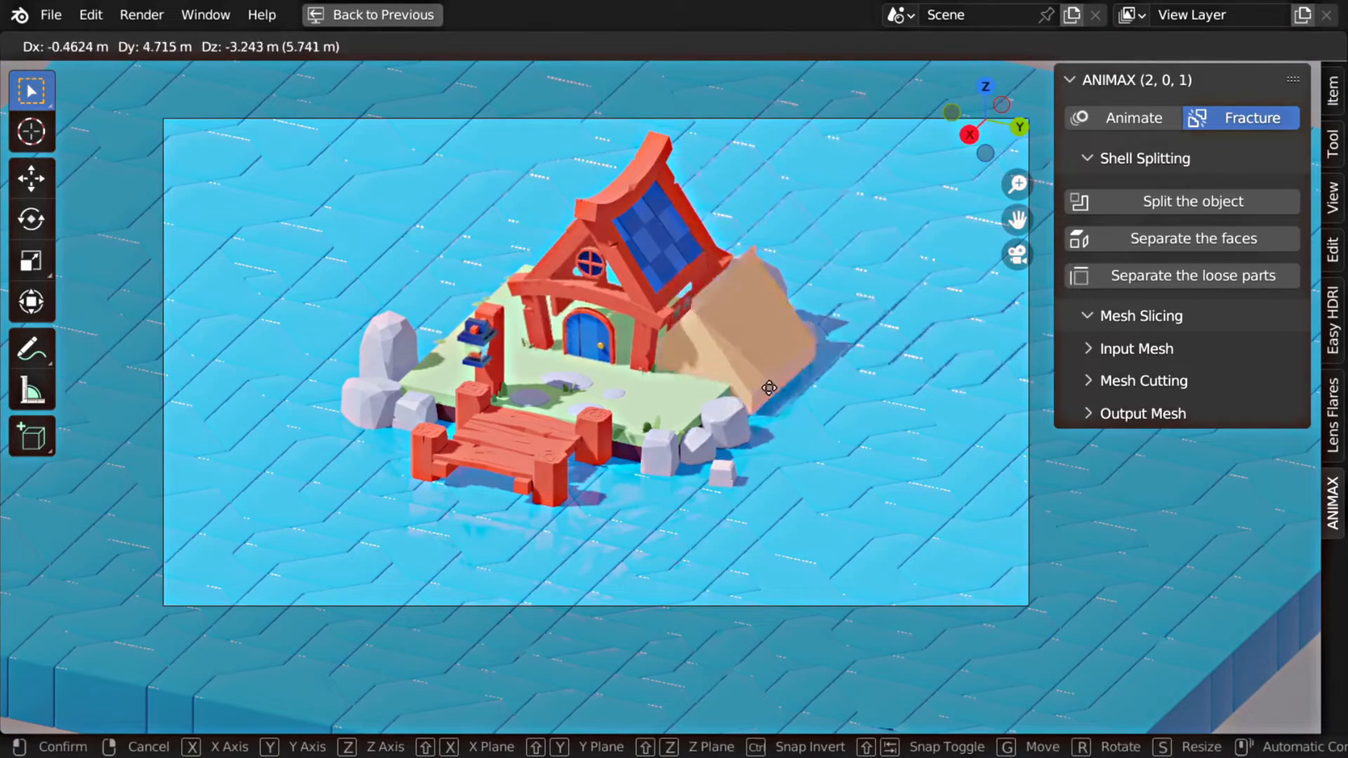
key(Escape)
key(KP_Divide)
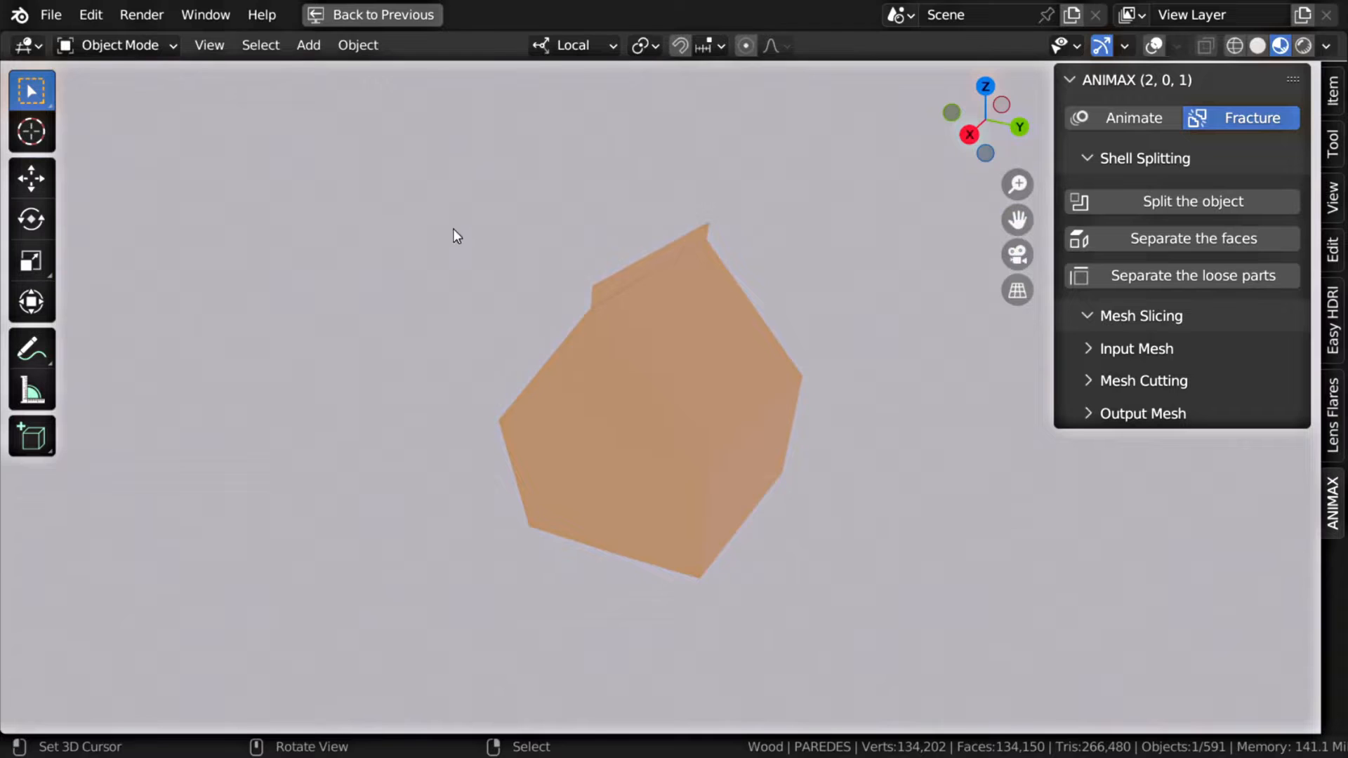
Show the overlays and delete the surplus geometry at the roof ridge and the bottom face of the walls mesh
click(1164, 43)
key(Tab)
middle_drag(680, 262, 580, 247)
click(669, 213)
key(x)
click(652, 247)
click(586, 382)
key(x)
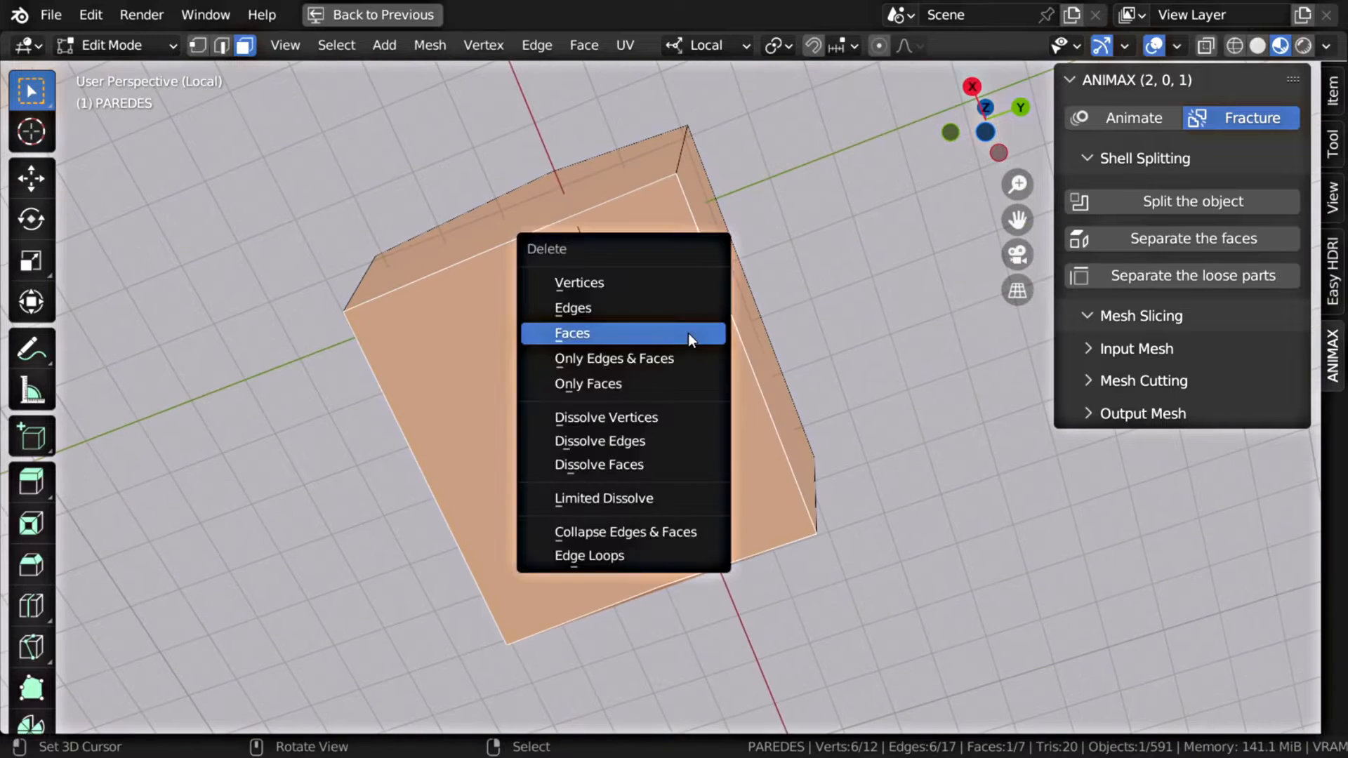
click(688, 333)
Triangulate the remaining faces of the walls mesh and return to Object Mode
middle_drag(688, 333, 779, 404)
key(ctrl+t)
key(ctrl+t)
key(Tab)
Split the walls object into a new collection named Bricks, keeping the original object
click(1137, 204)
text(Bri)
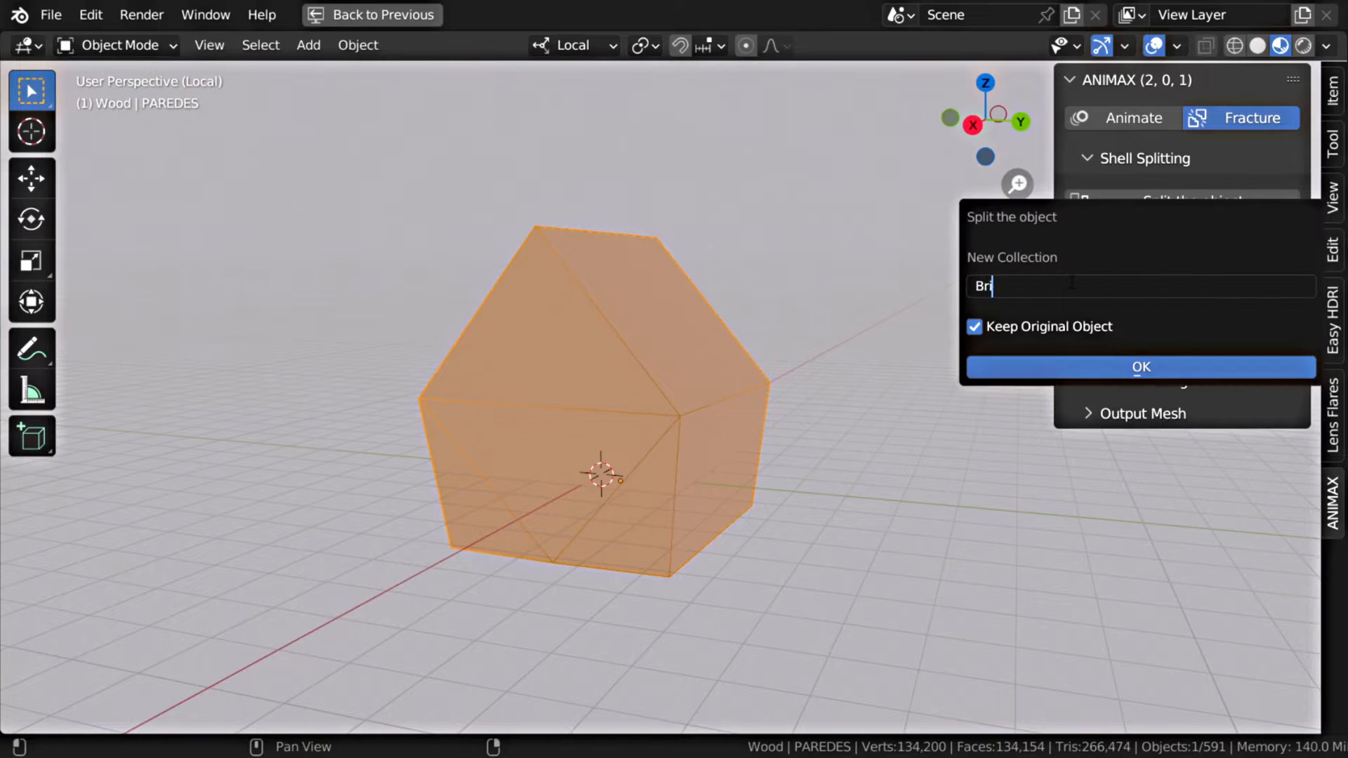
text(cks)
key(Return)
key(Return)
Set the walls' shell splitting to 3 simple subdivisions and a shard number of 500, checking the brick pattern
middle_drag(702, 421, 755, 442)
click(1175, 258)
click(1174, 258)
middle_drag(766, 384, 611, 410)
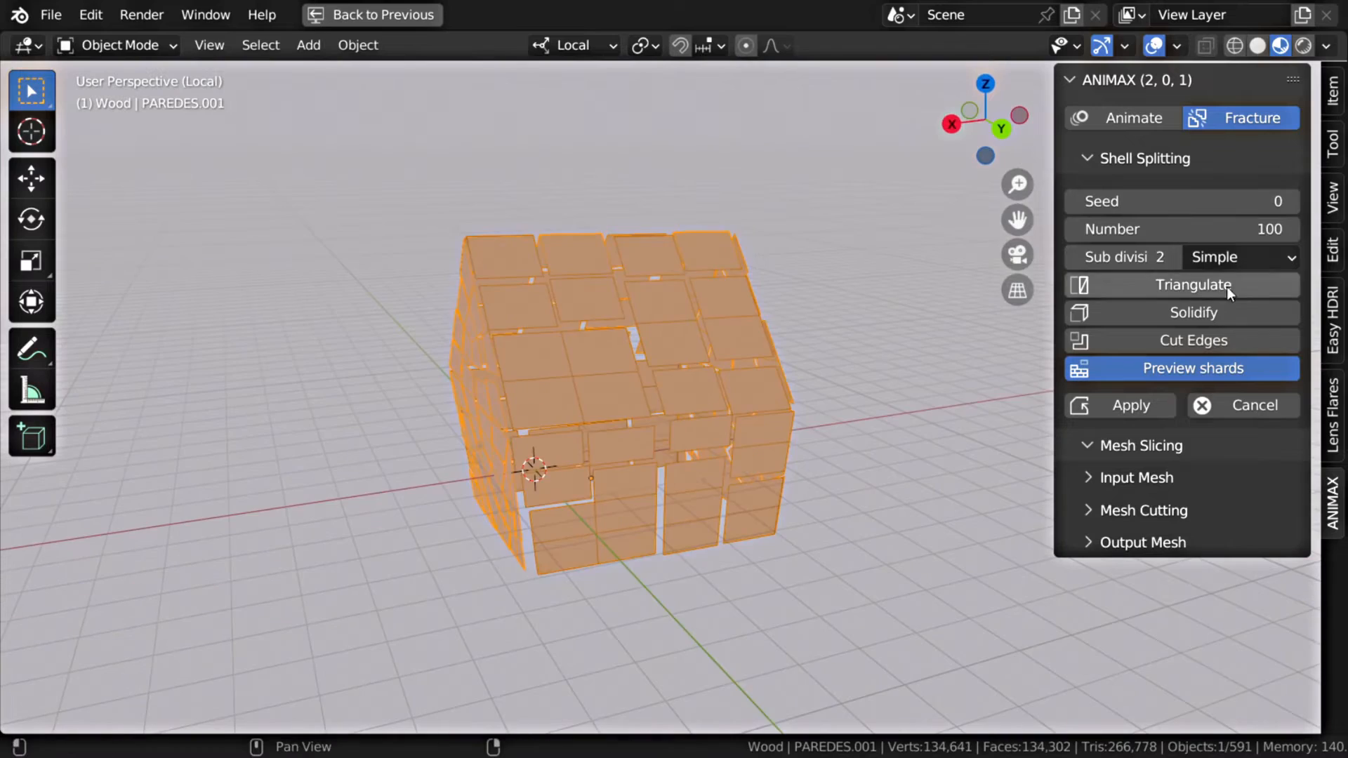
click(1174, 257)
middle_drag(828, 372, 899, 327)
click(1216, 229)
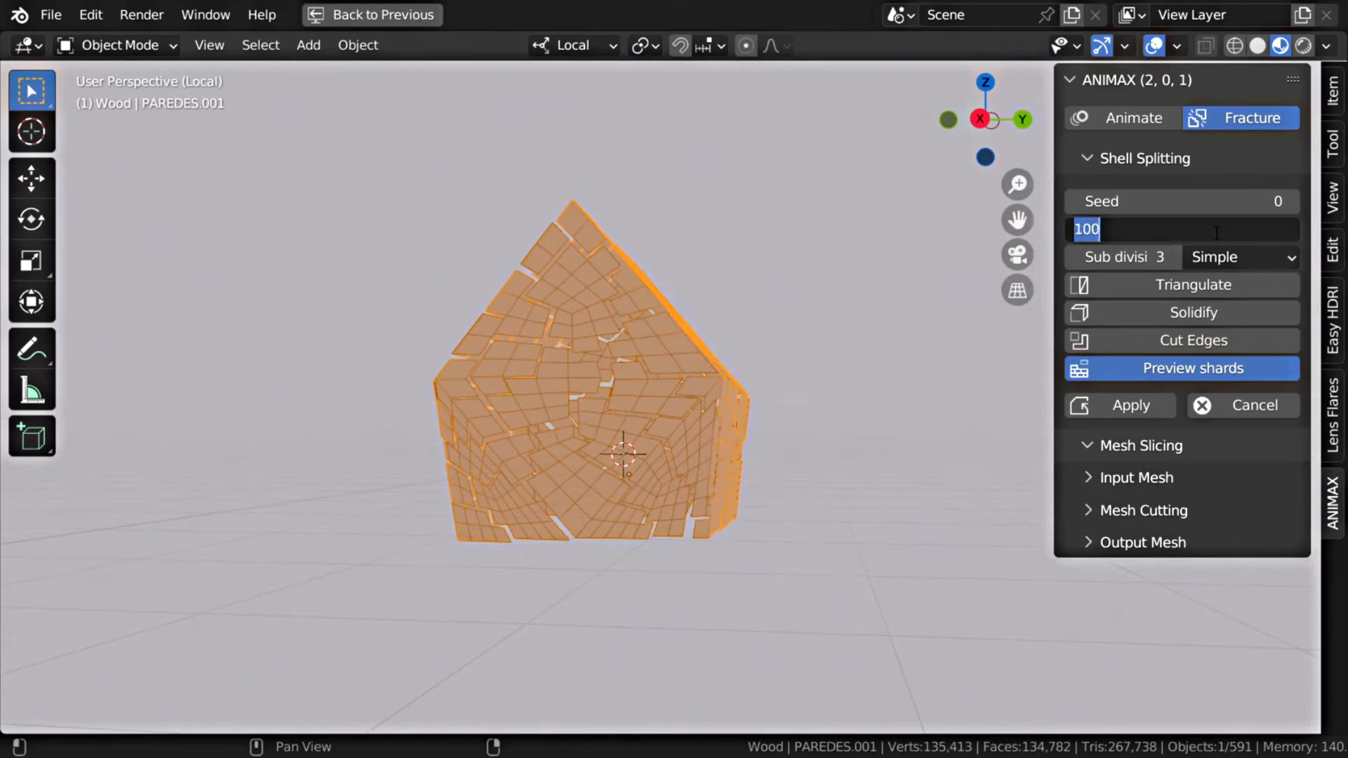
key(Return)
scroll(616, 525, up, 3)
middle_drag(616, 525, 596, 379)
scroll(667, 456, down, 4)
scroll(628, 427, up, 3)
scroll(801, 389, down, 4)
scroll(802, 390, up, 3)
middle_drag(801, 389, 663, 369)
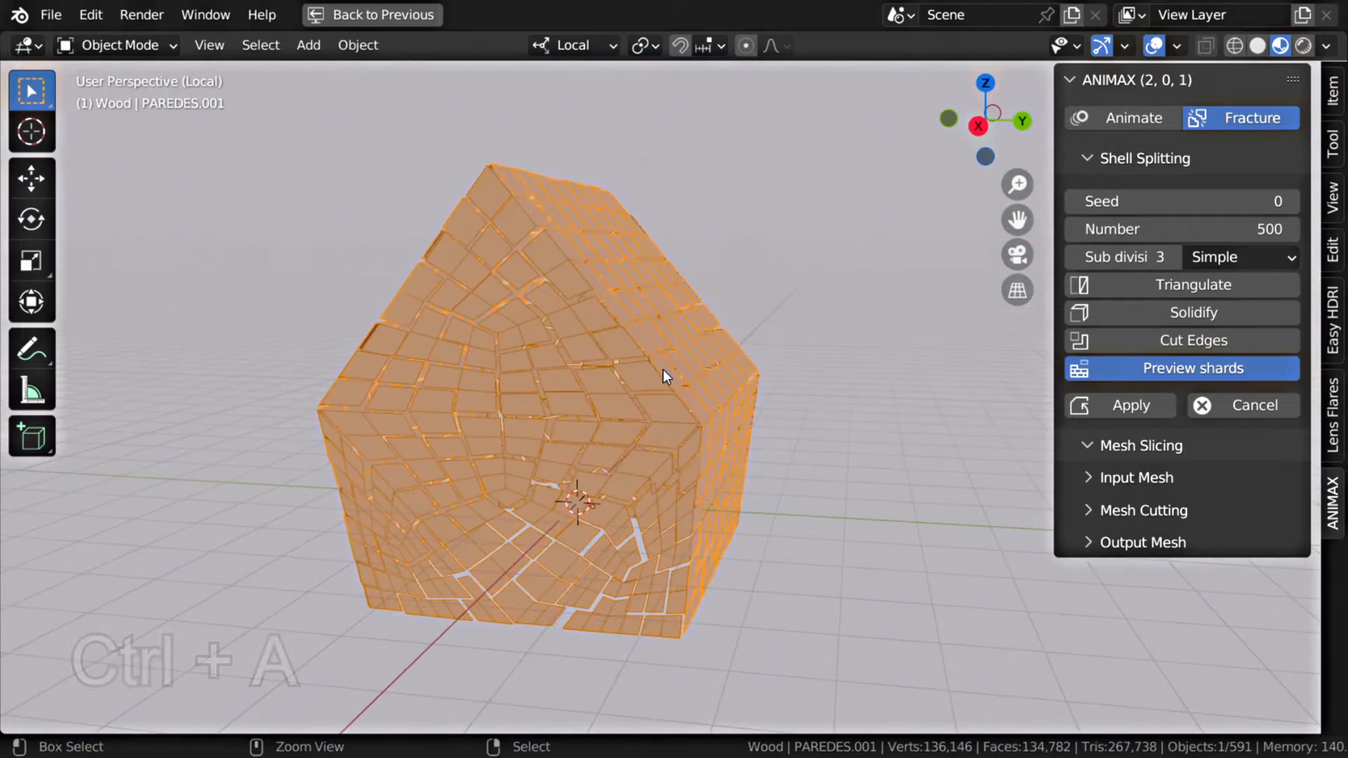
Apply the object transform of the fractured walls
key(ctrl+a)
click(662, 369)
middle_drag(672, 479, 625, 466)
Enable Solidify on the wall shards with a thickness of 0.27 m and inspect the bricks
click(1193, 313)
middle_drag(701, 365, 692, 547)
scroll(674, 456, up, 5)
middle_drag(702, 453, 605, 450)
scroll(605, 449, down, 5)
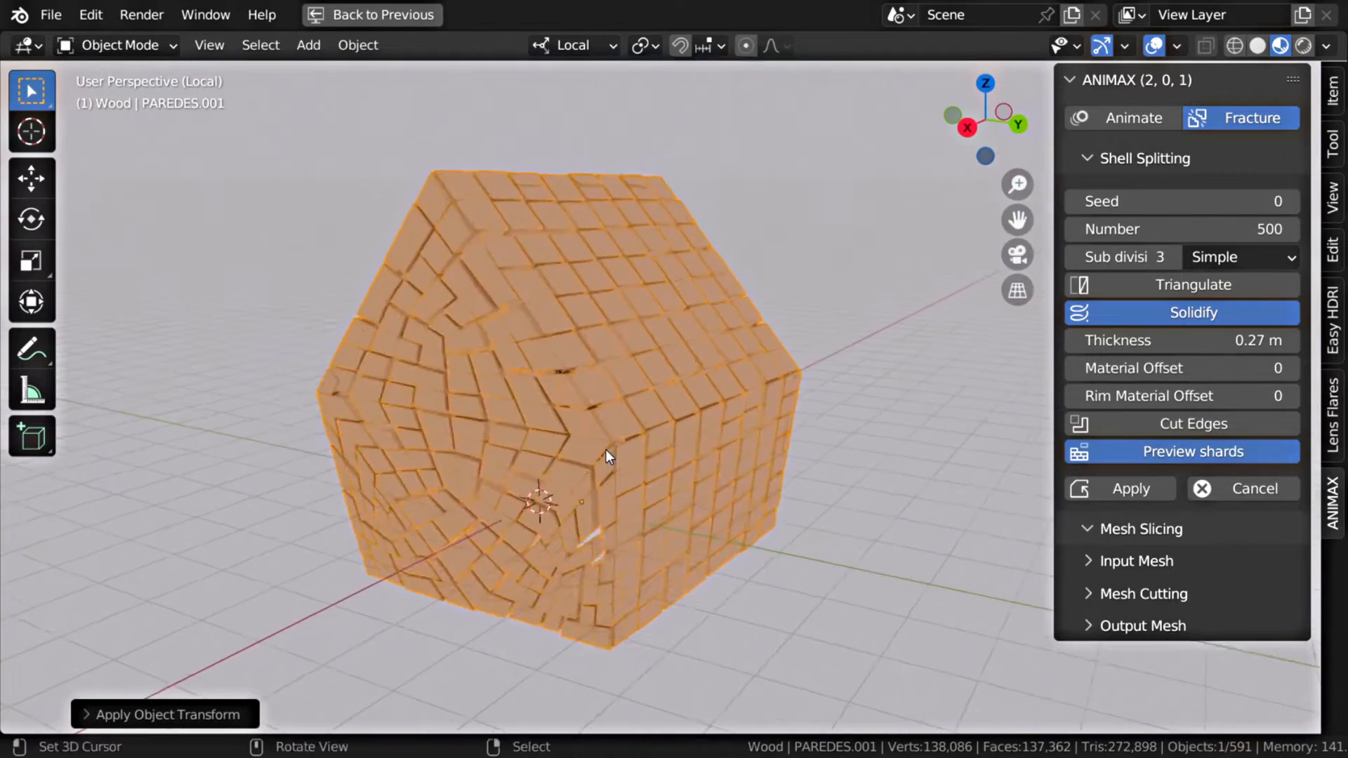
Add a Bevel modifier with 4 segments to the wall bricks
key(ctrl+space)
click(1070, 420)
click(1126, 351)
click(851, 352)
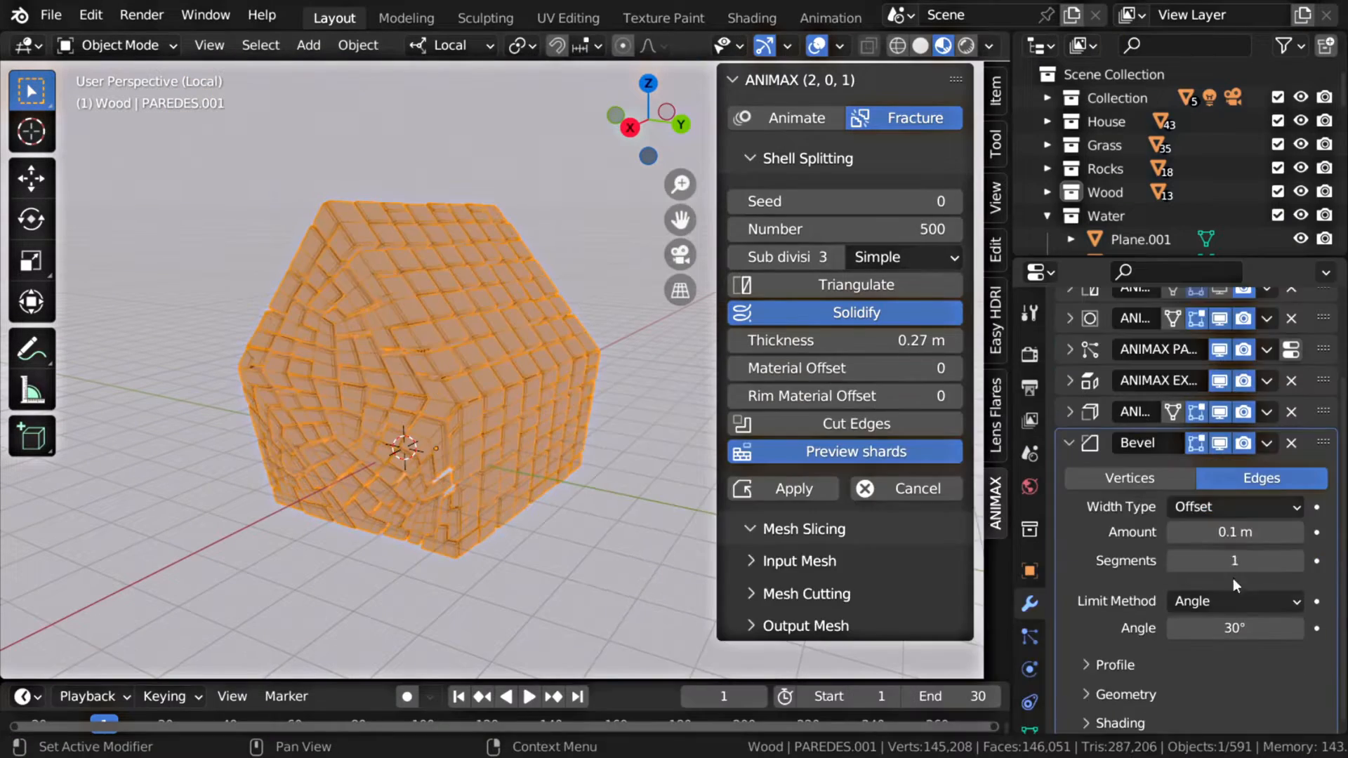
drag(1221, 562, 1232, 561)
scroll(430, 400, up, 5)
scroll(452, 357, down, 3)
Shade the wall bricks smooth and hide the viewport overlays
right_click(409, 302)
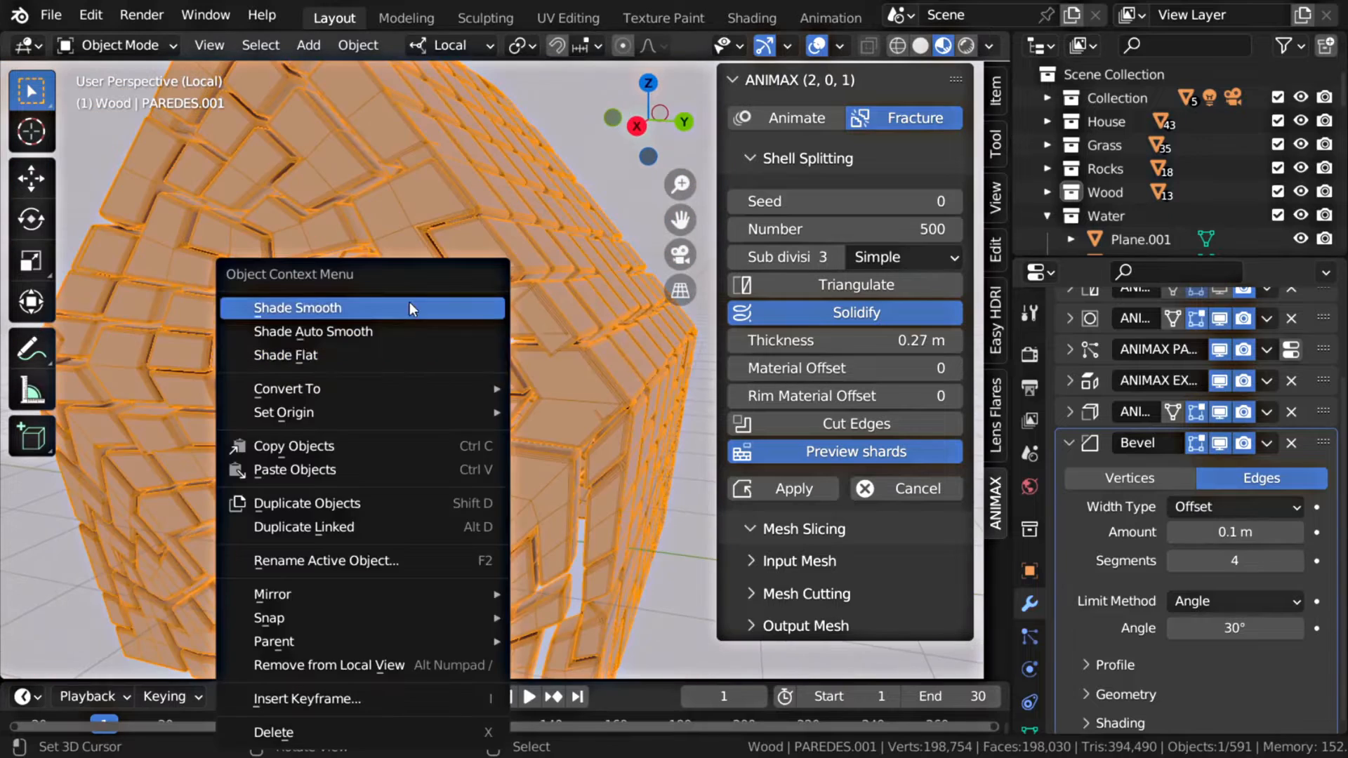
click(410, 302)
click(817, 46)
middle_drag(534, 379, 603, 393)
Apply the walls' shell splitting and return to the full scene in camera view
click(780, 456)
key(ctrl+space)
scroll(616, 439, down, 5)
mouse_move(646, 439)
middle_down()
mouse_move(600, 445)
mouse_move(660, 432)
middle_up()
click(1130, 489)
middle_drag(596, 545, 682, 413)
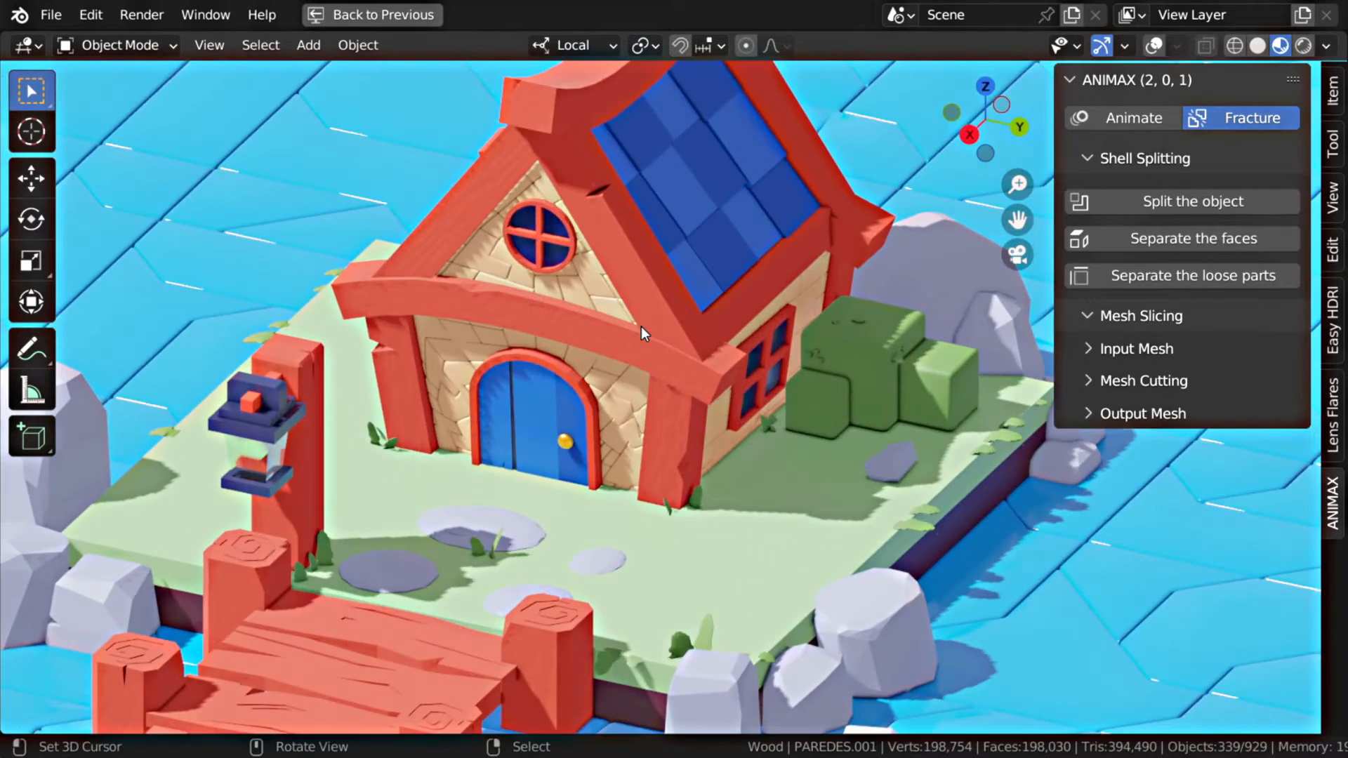
Select the island's base block and isolate it in local view with the overlays shown
scroll(642, 326, down, 4)
right_click(704, 435)
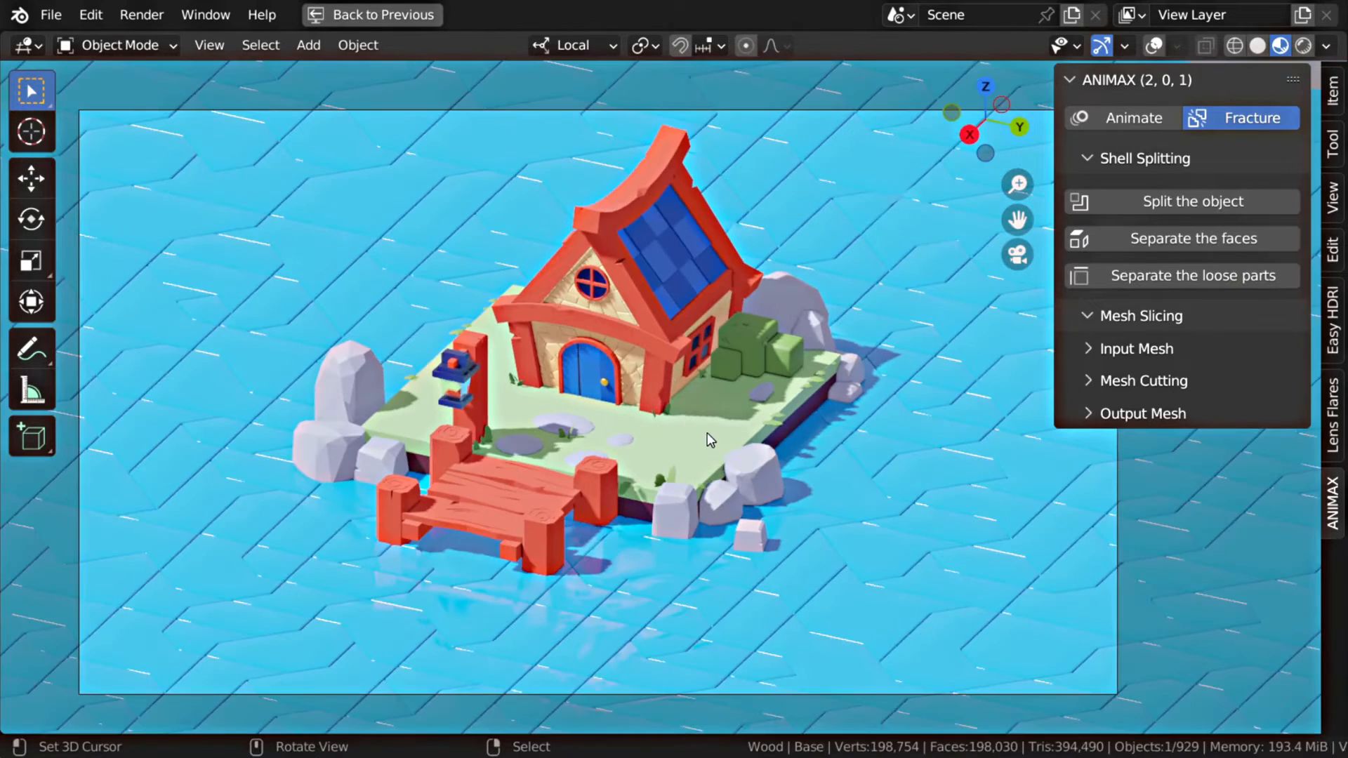
key(g)
right_click(504, 225)
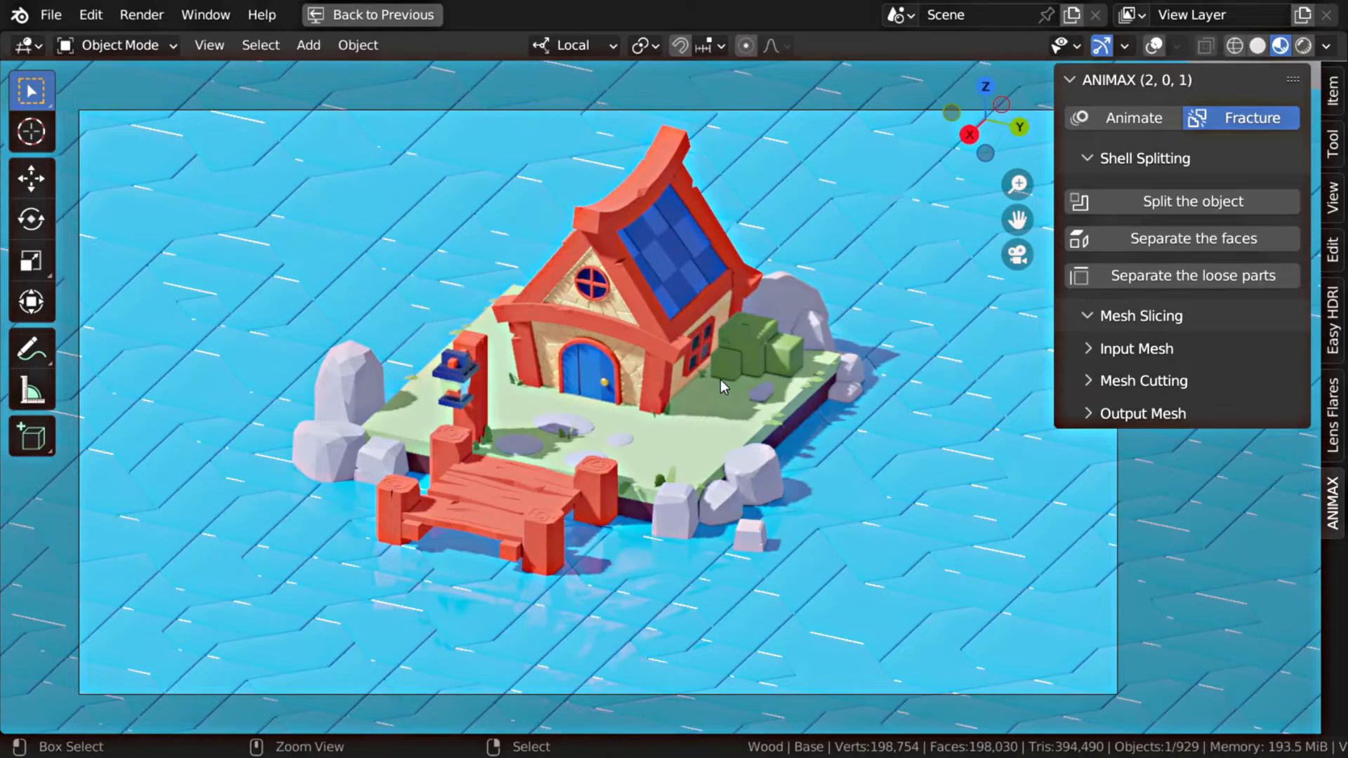
key(KP_Divide)
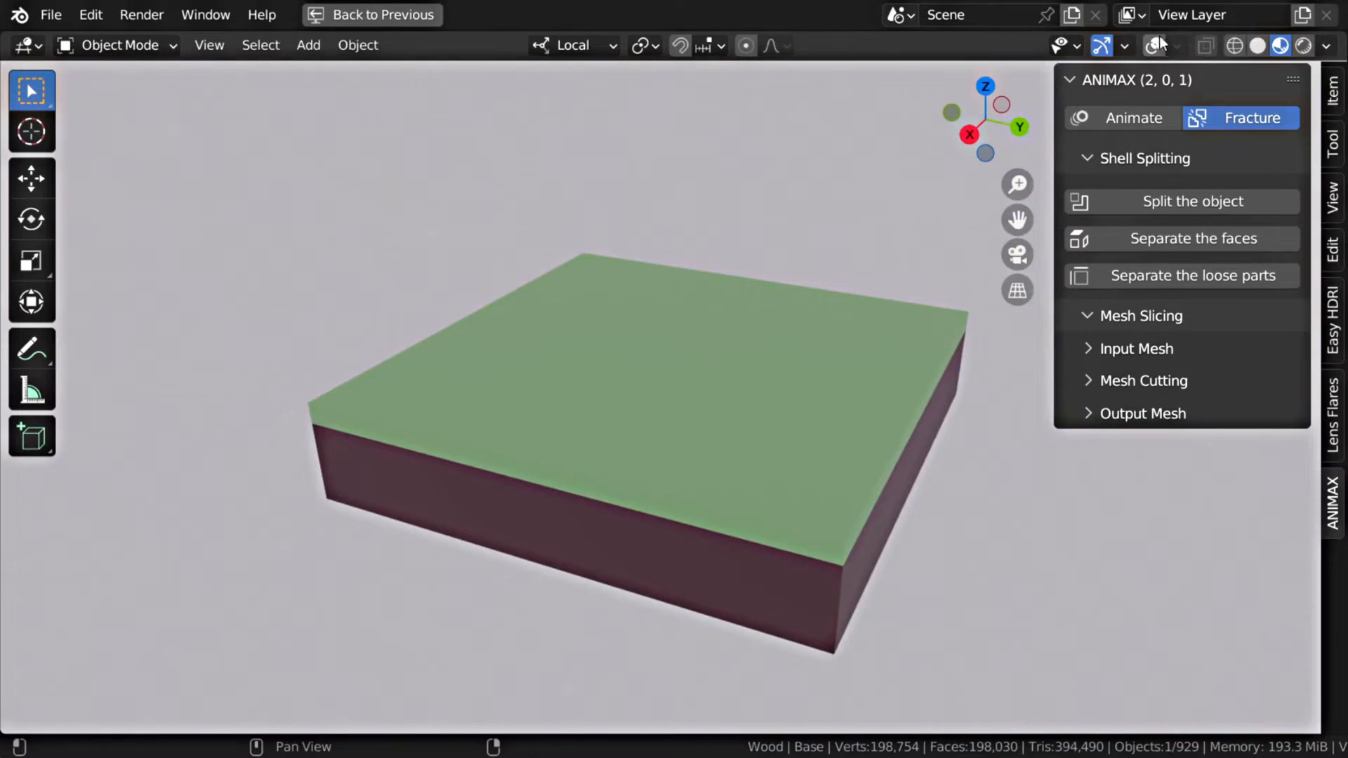
click(1154, 44)
Set the base block's origin to the center of its geometry
middle_drag(630, 427, 542, 495)
shift+middle_drag(684, 326, 588, 296)
middle_drag(531, 382, 577, 358)
click(365, 48)
mouse_move(390, 94)
click(631, 95)
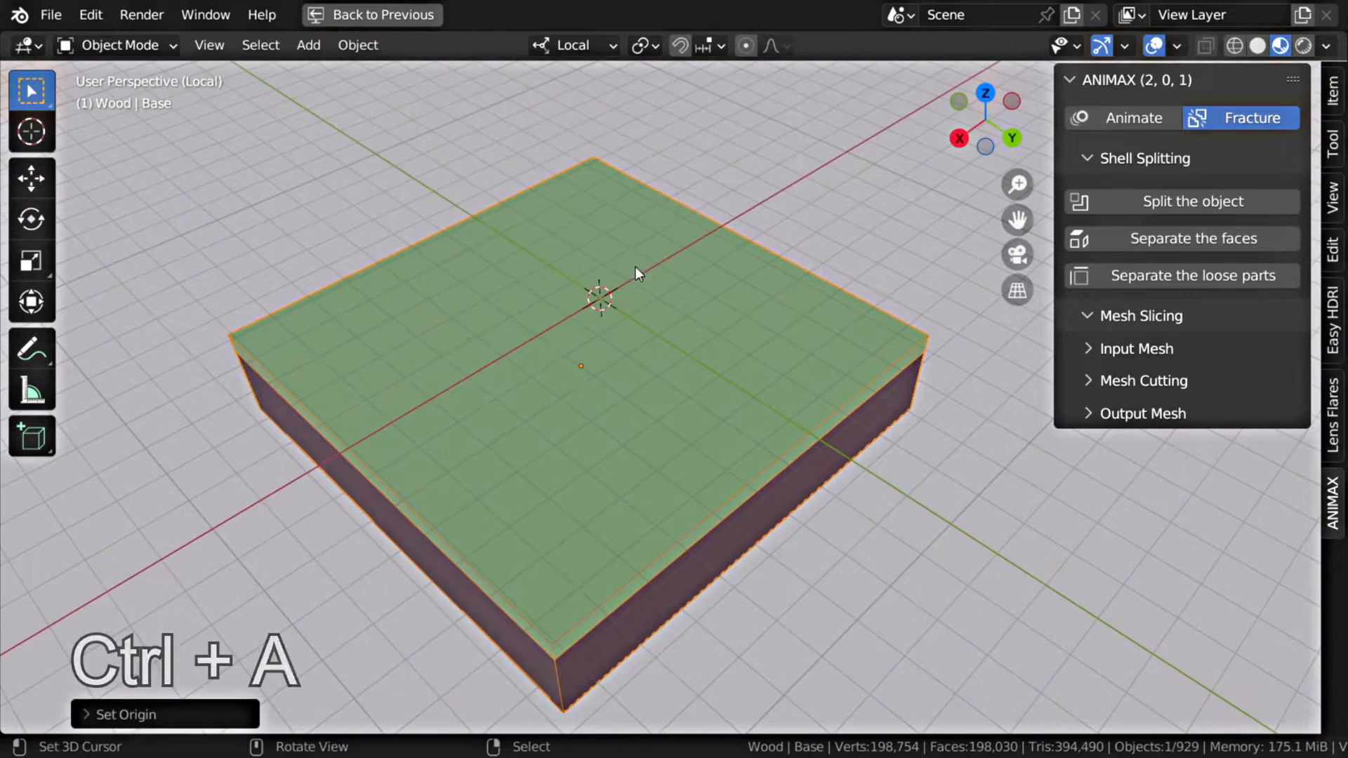
Apply the object transform of the base block
middle_drag(634, 266, 723, 415)
key(ctrl+a)
click(666, 362)
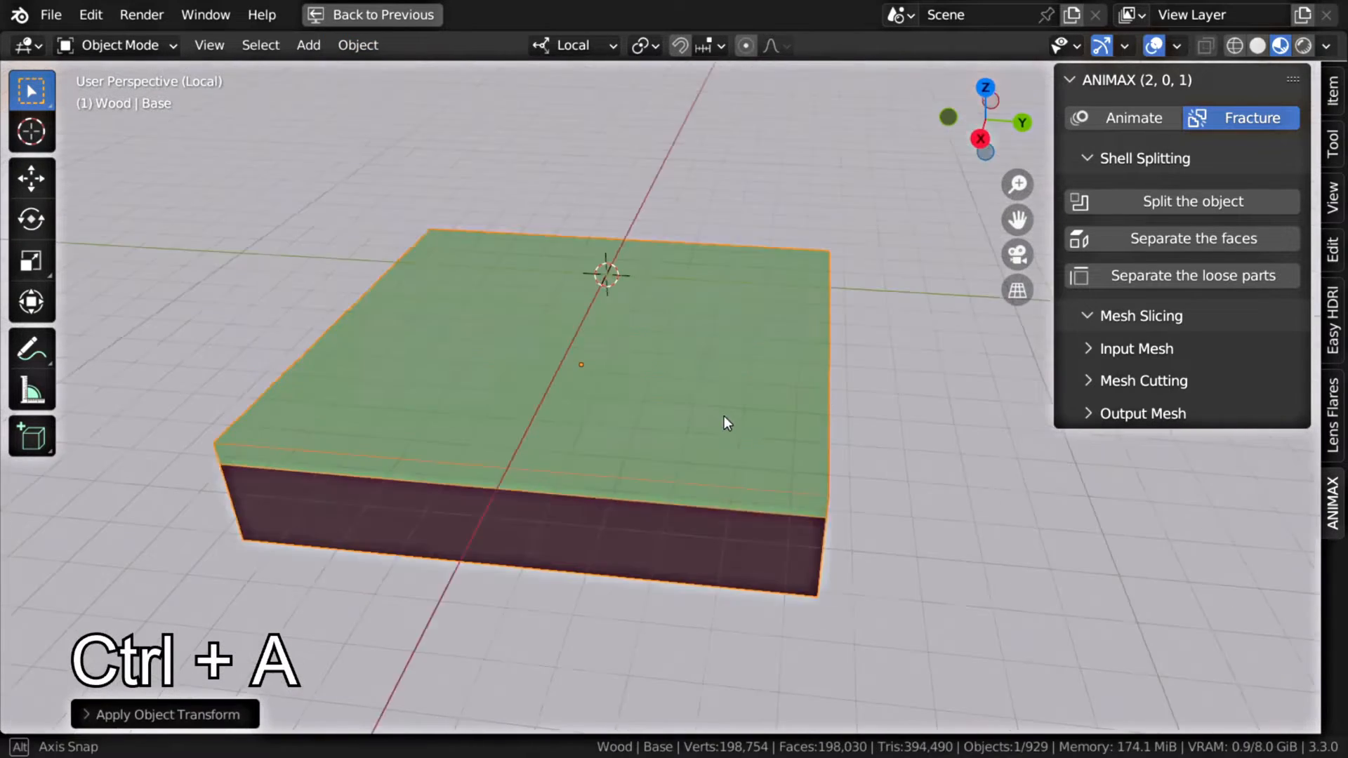
scroll(794, 445, down, 3)
middle_drag(795, 445, 695, 400)
Collapse the Shell Splitting settings and assign the Base object as the input mesh for Mesh Slicing
click(1139, 162)
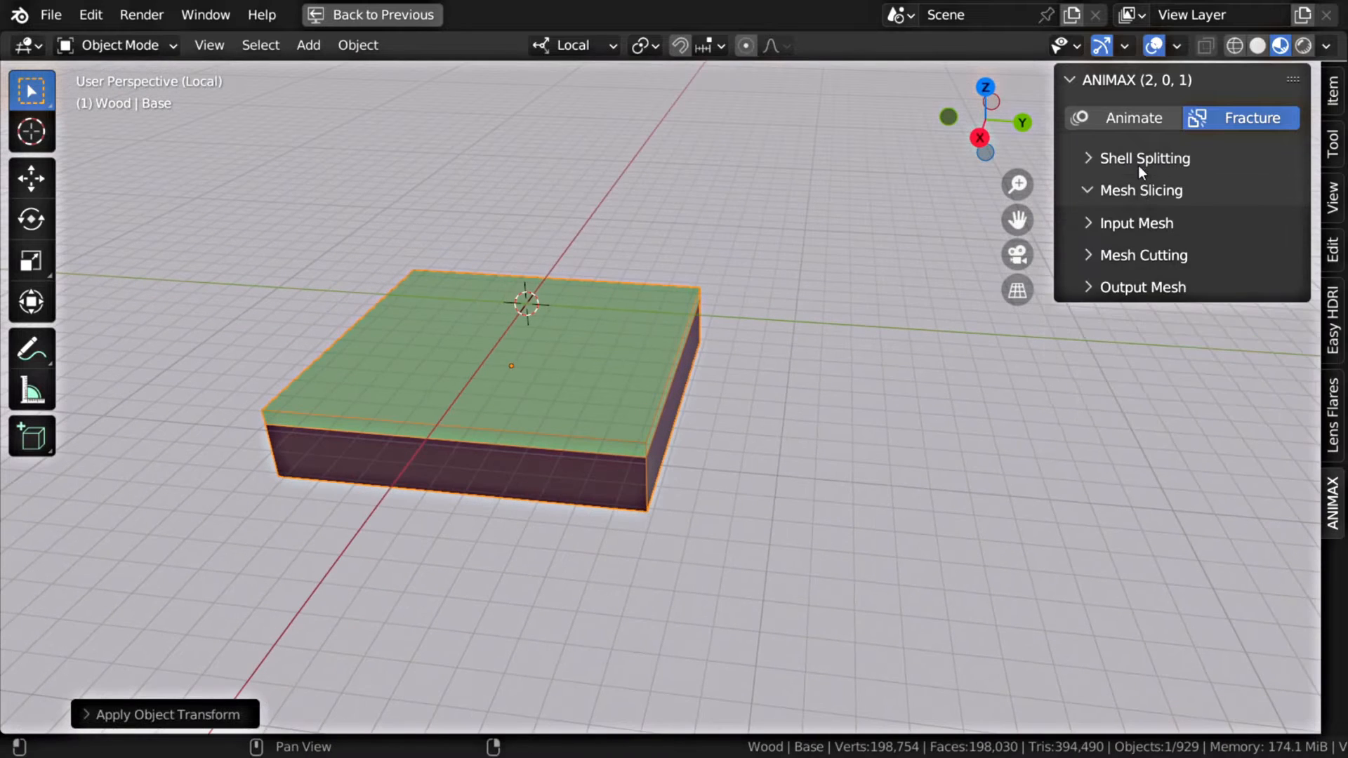
click(1136, 224)
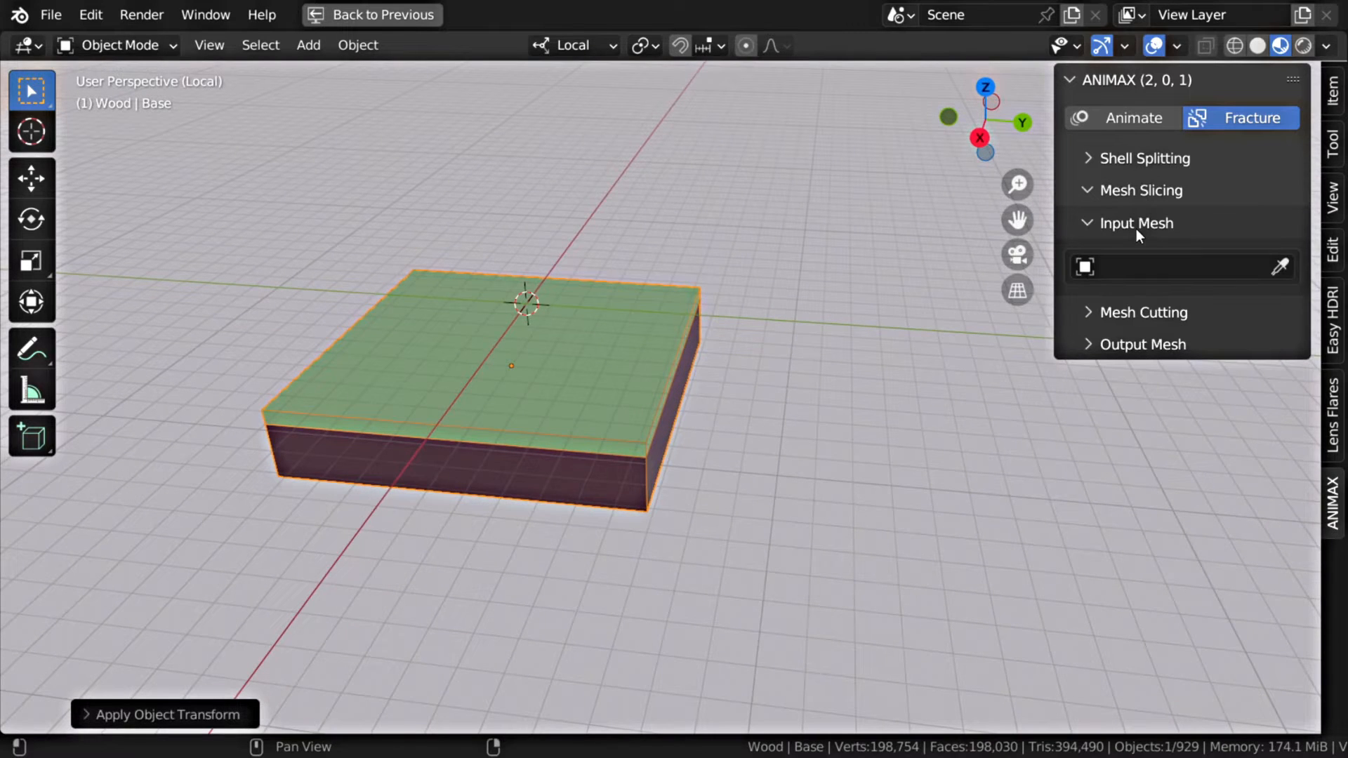
click(1279, 267)
click(561, 323)
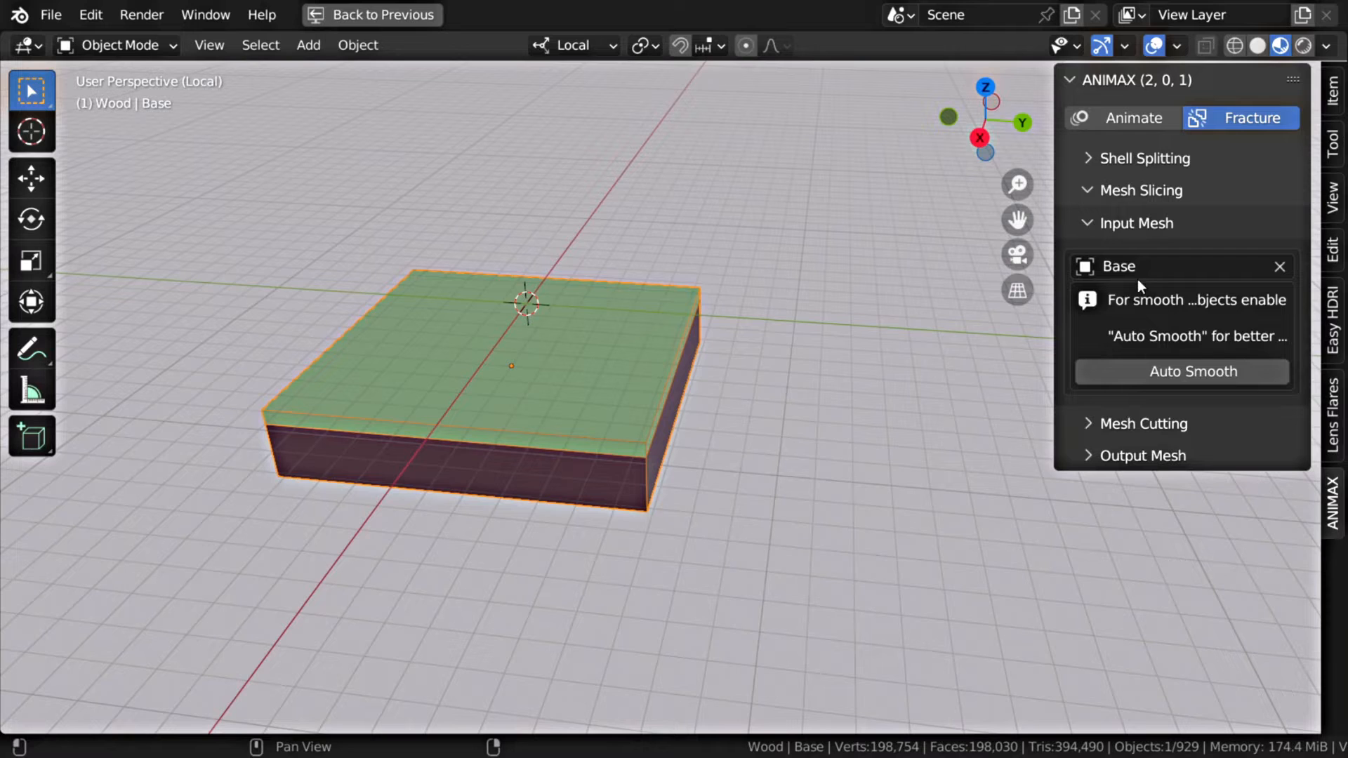
Collapse the Input Mesh settings and expand the Mesh Cutting settings in a slightly wider sidebar
click(1127, 223)
click(1102, 256)
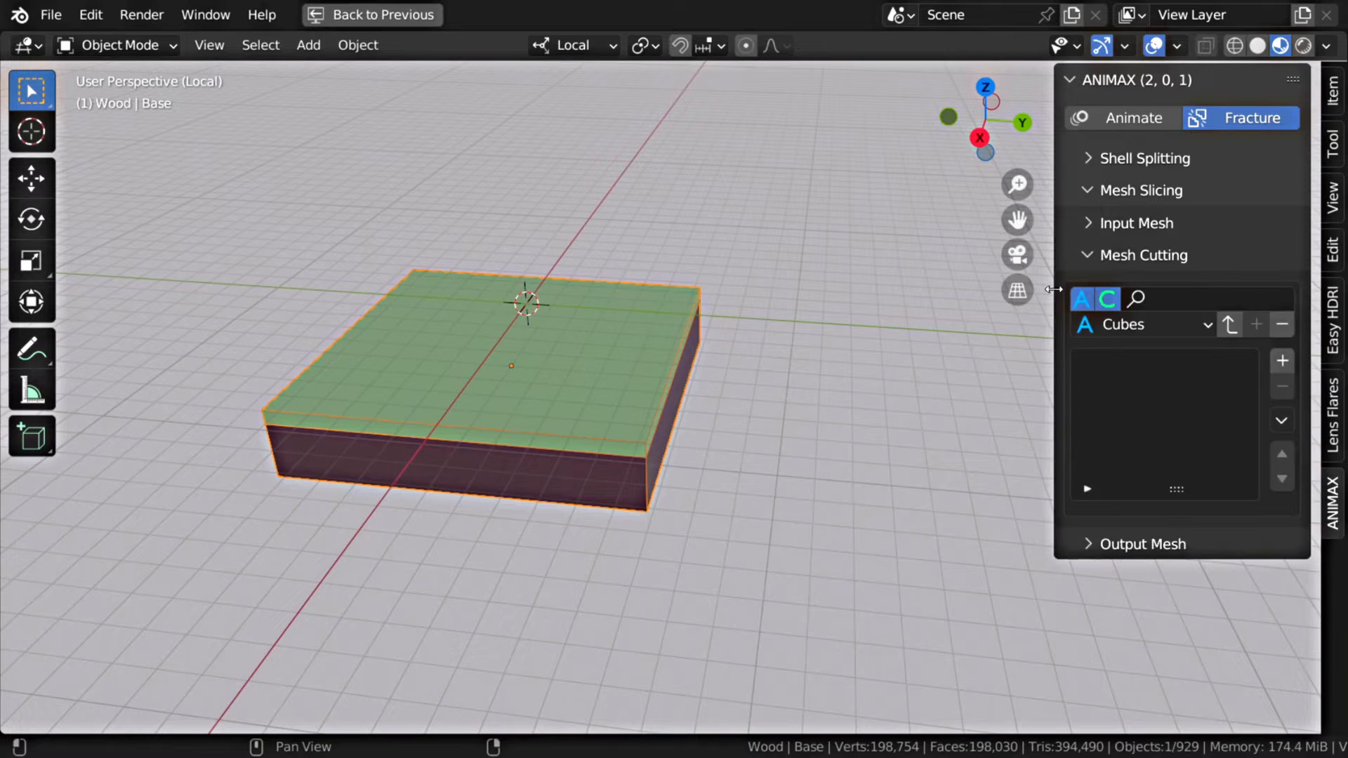
drag(1054, 393, 1037, 393)
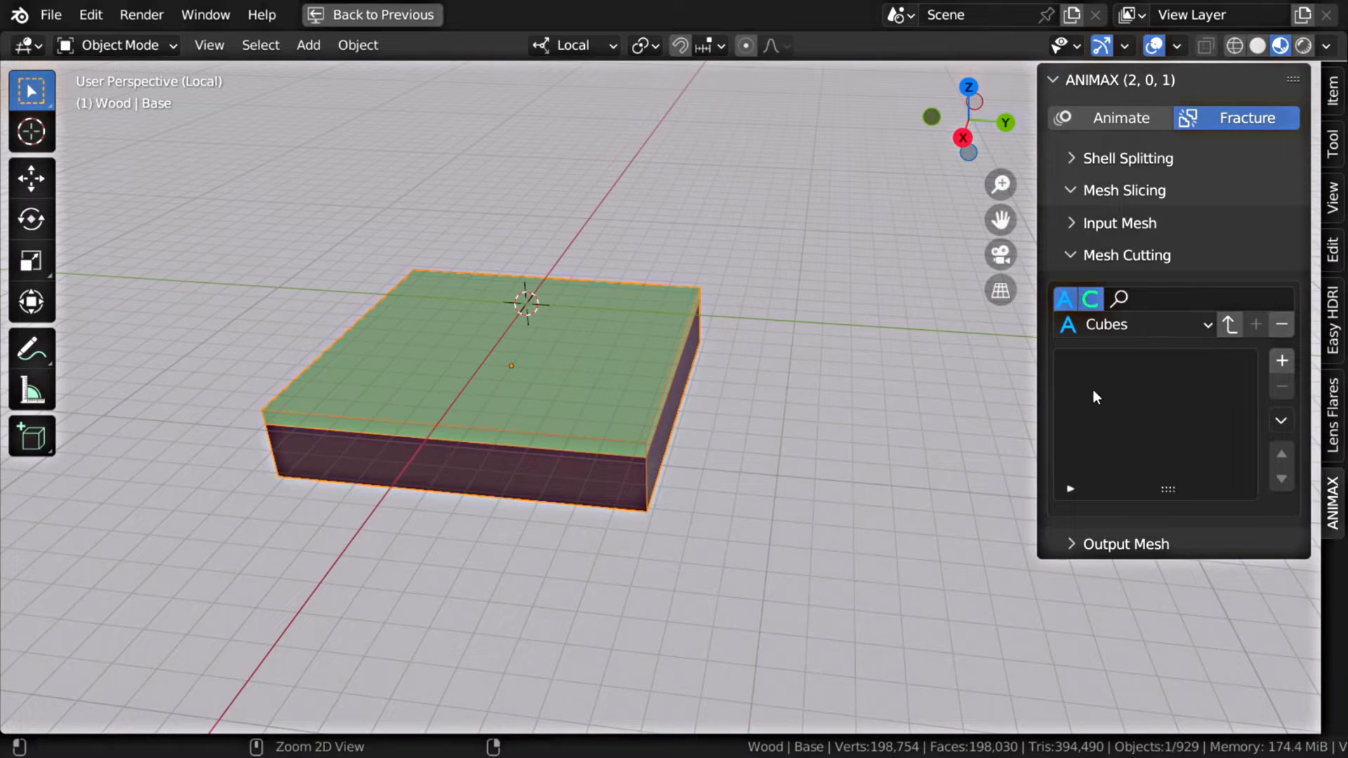
Restore the full layout and move the Base object's SUB material slot below Verde
key(ctrl+space)
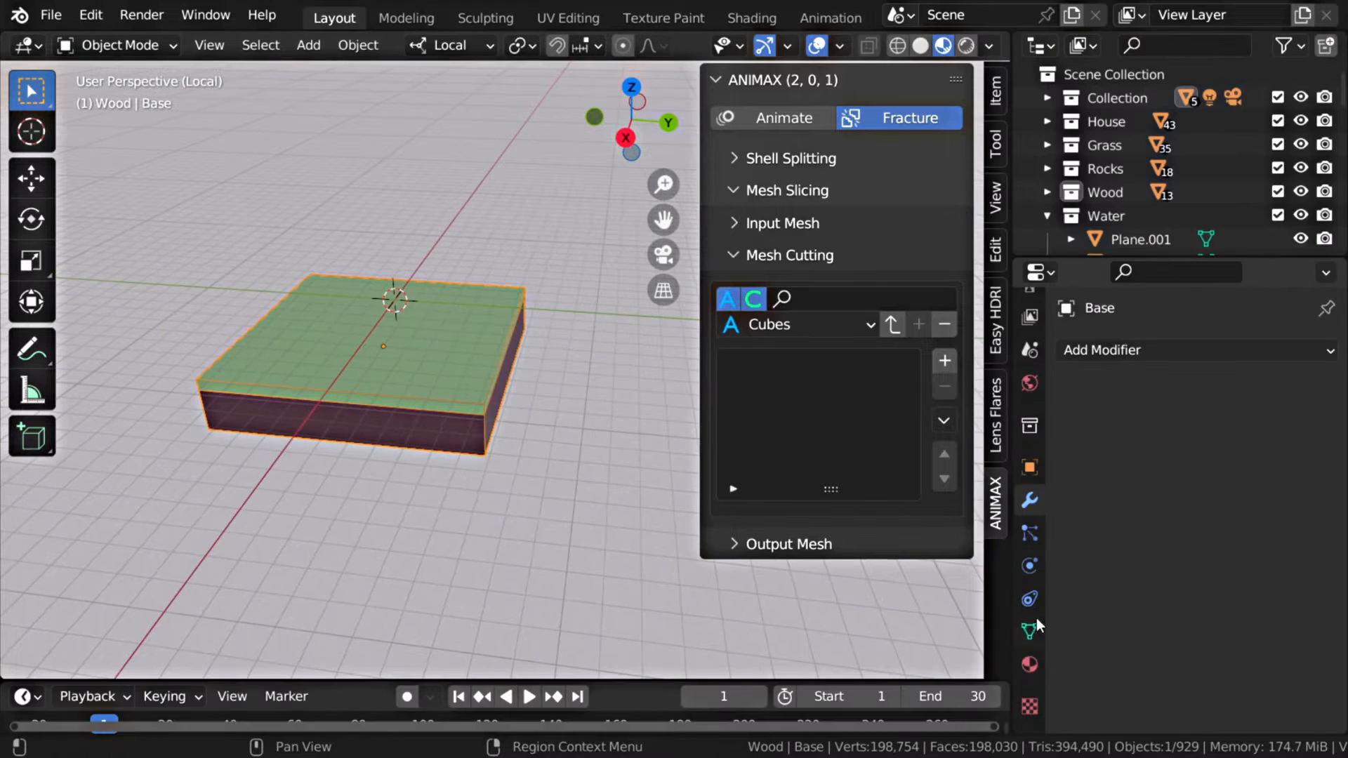
click(1030, 664)
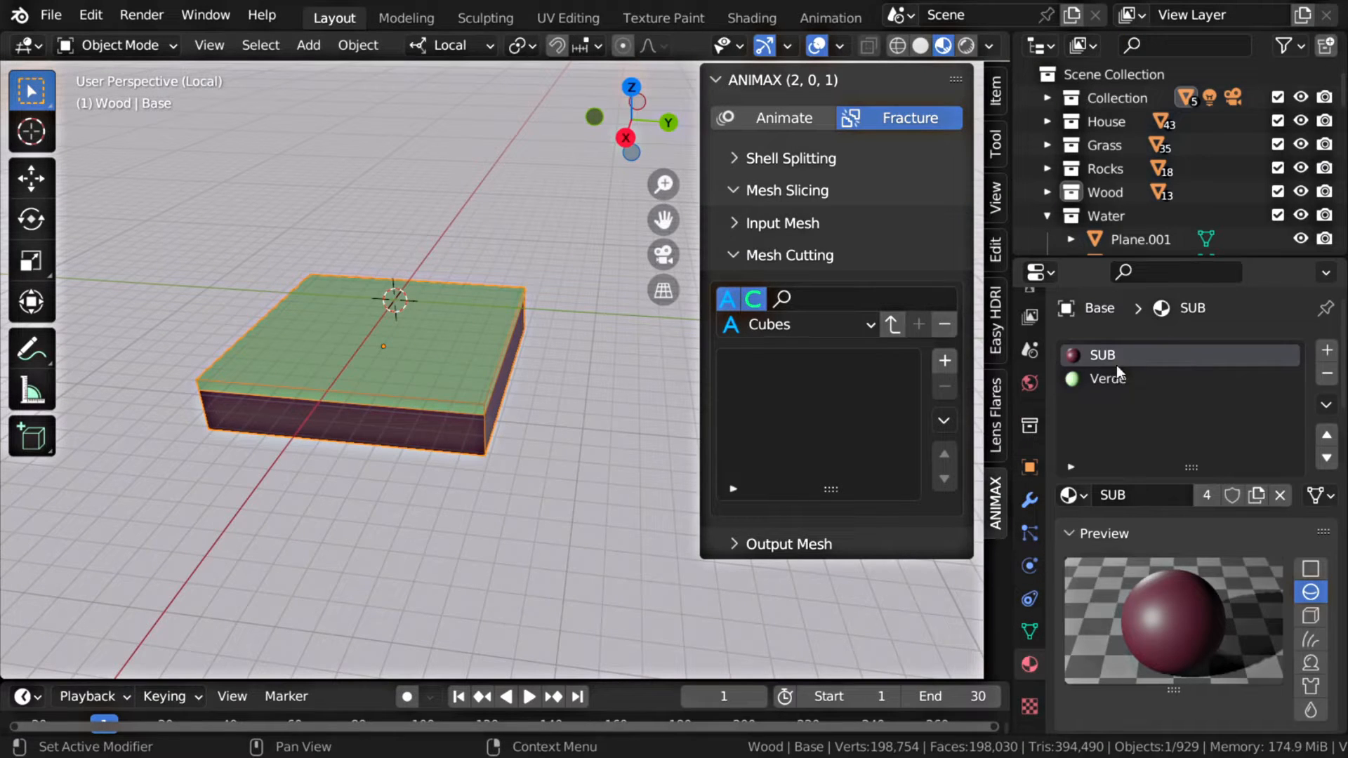
click(1326, 458)
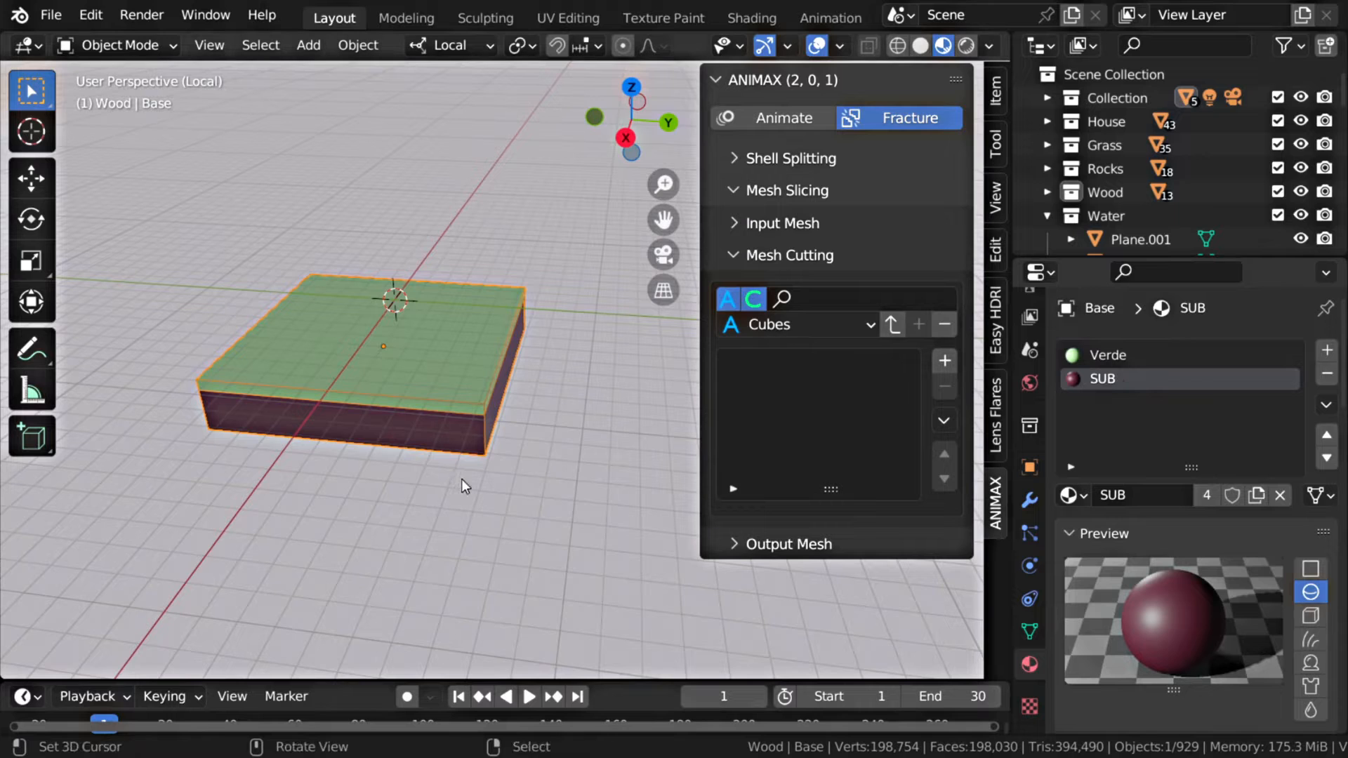
Load the XY slicing preset, set its material index to 1, and execute the slicing of the base block
click(794, 332)
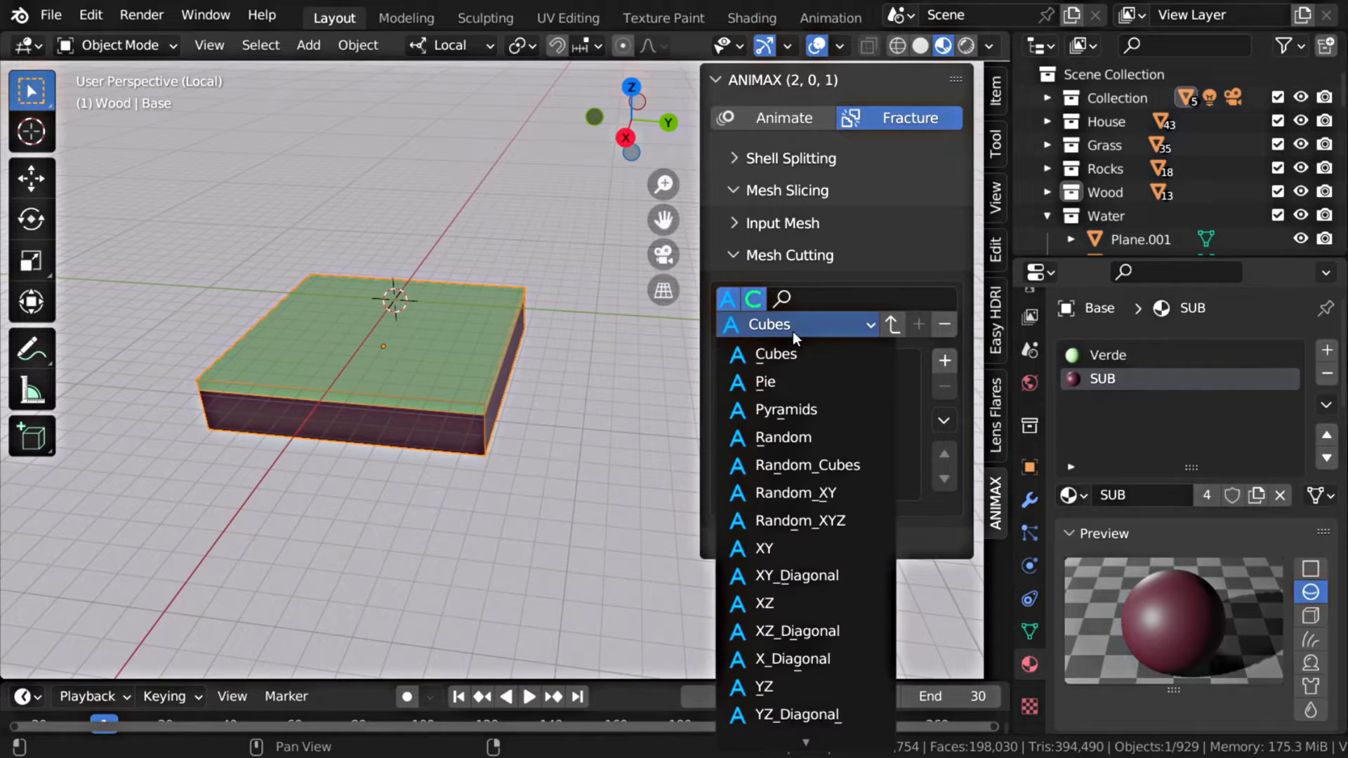
click(772, 550)
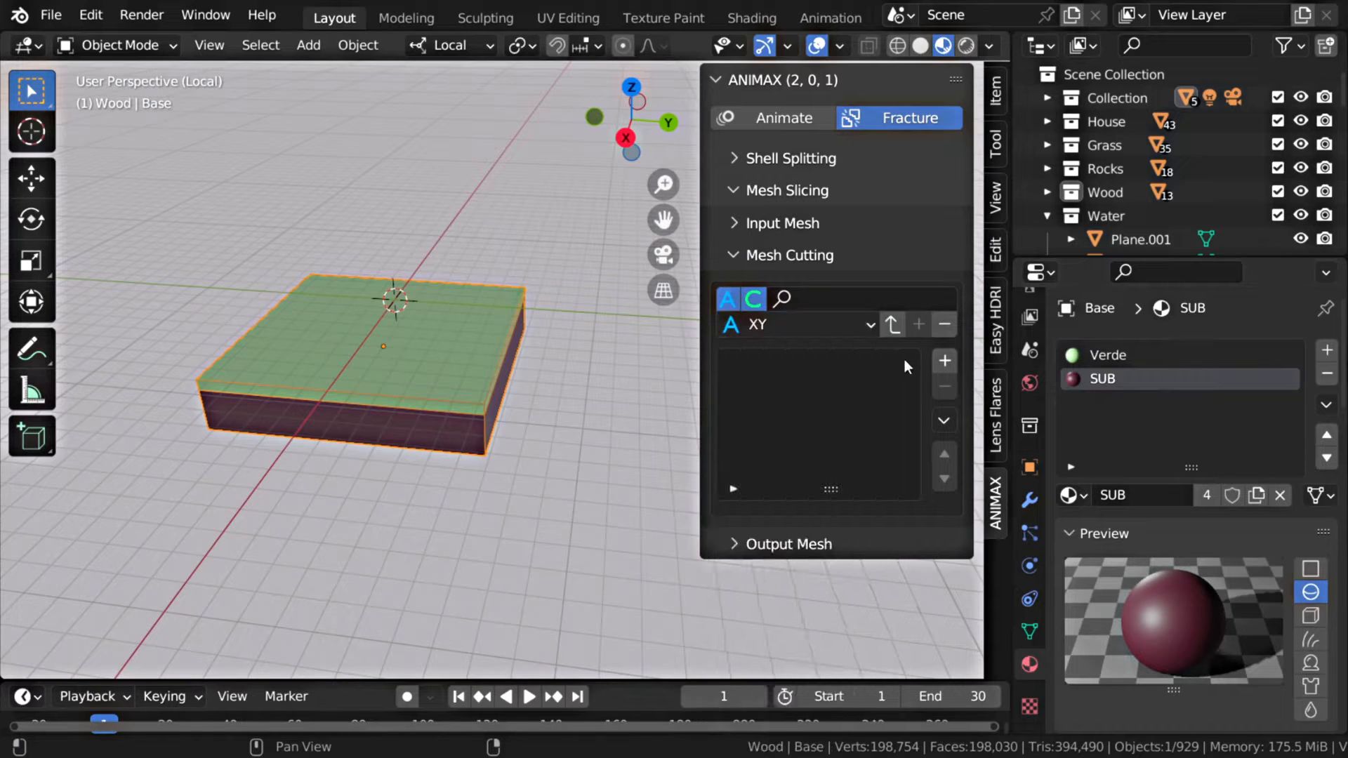
click(893, 324)
scroll(828, 470, down, 2)
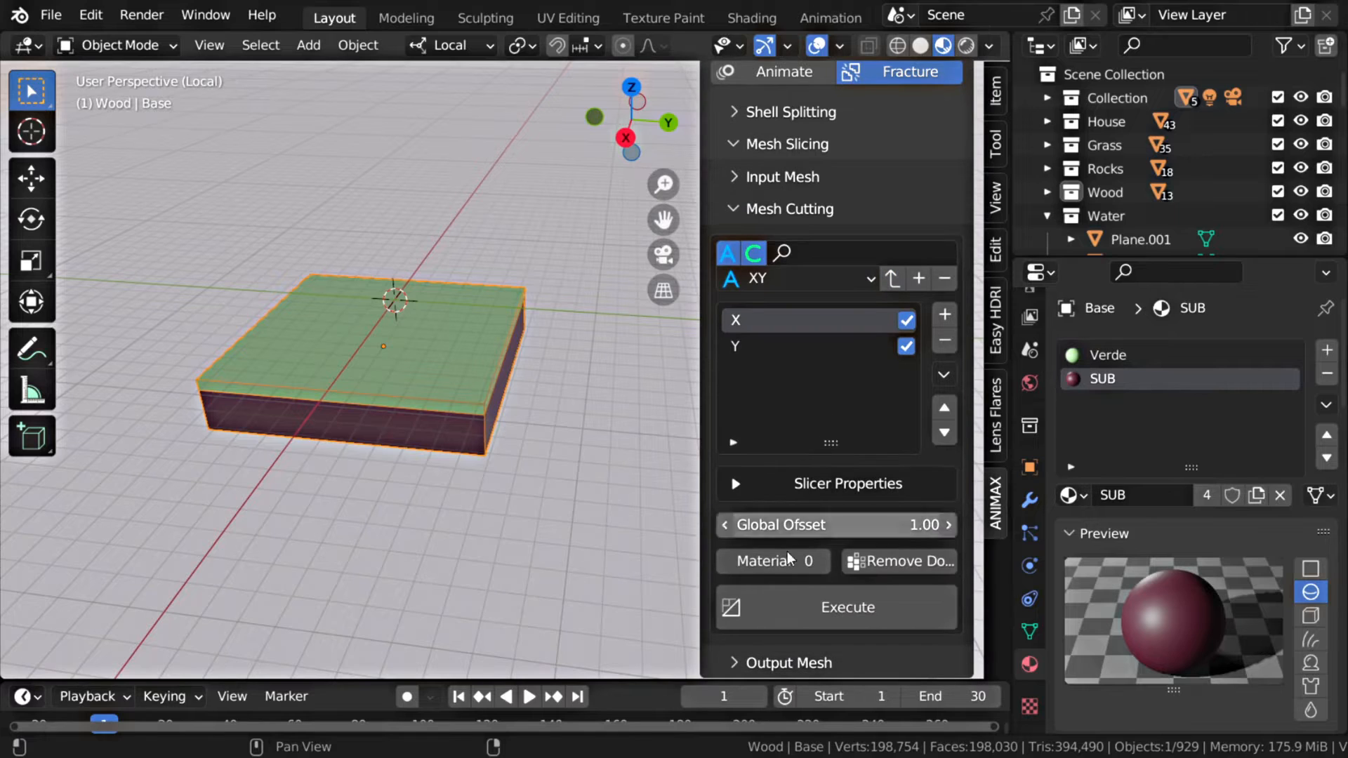
click(822, 560)
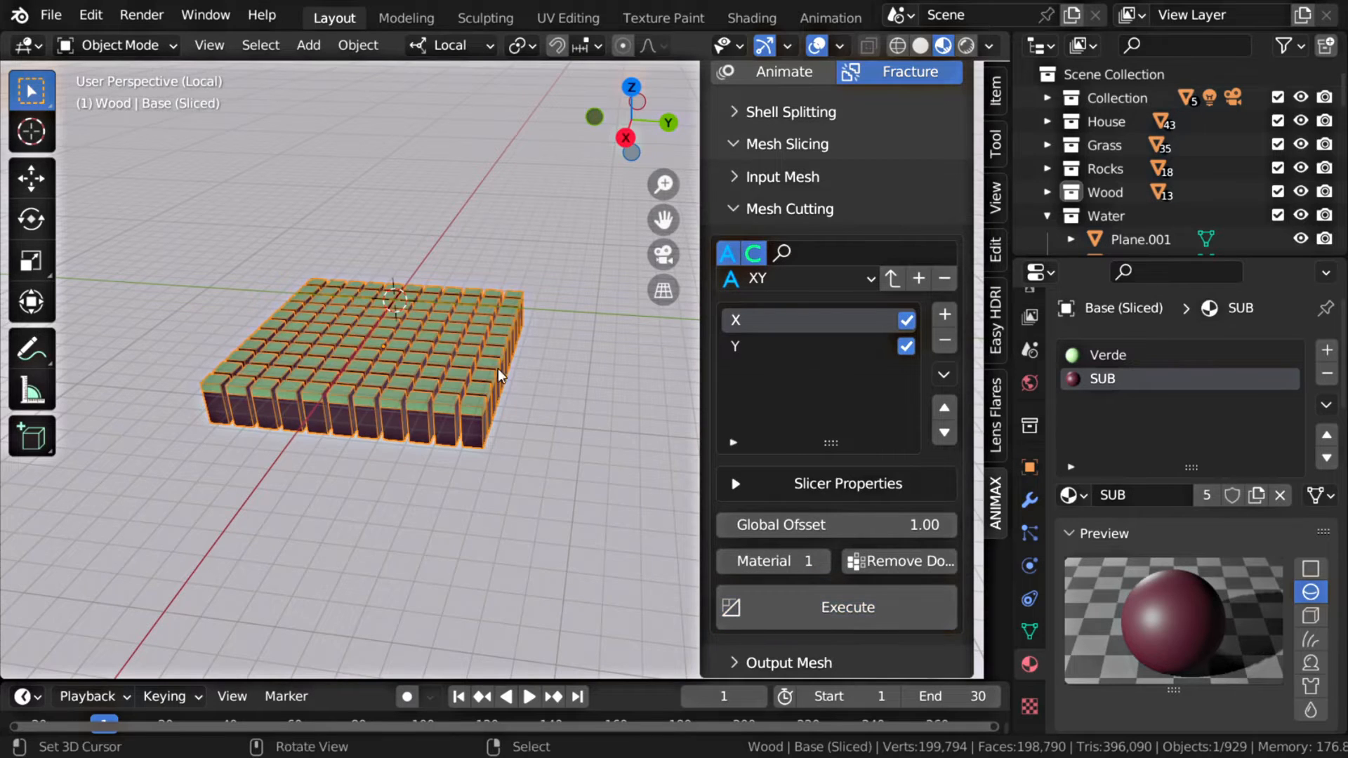
middle_drag(498, 368, 375, 378)
scroll(444, 427, up, 3)
middle_drag(448, 444, 477, 330)
Apply the slicing of the base block into a new collection named Ground
click(768, 663)
scroll(848, 539, down, 5)
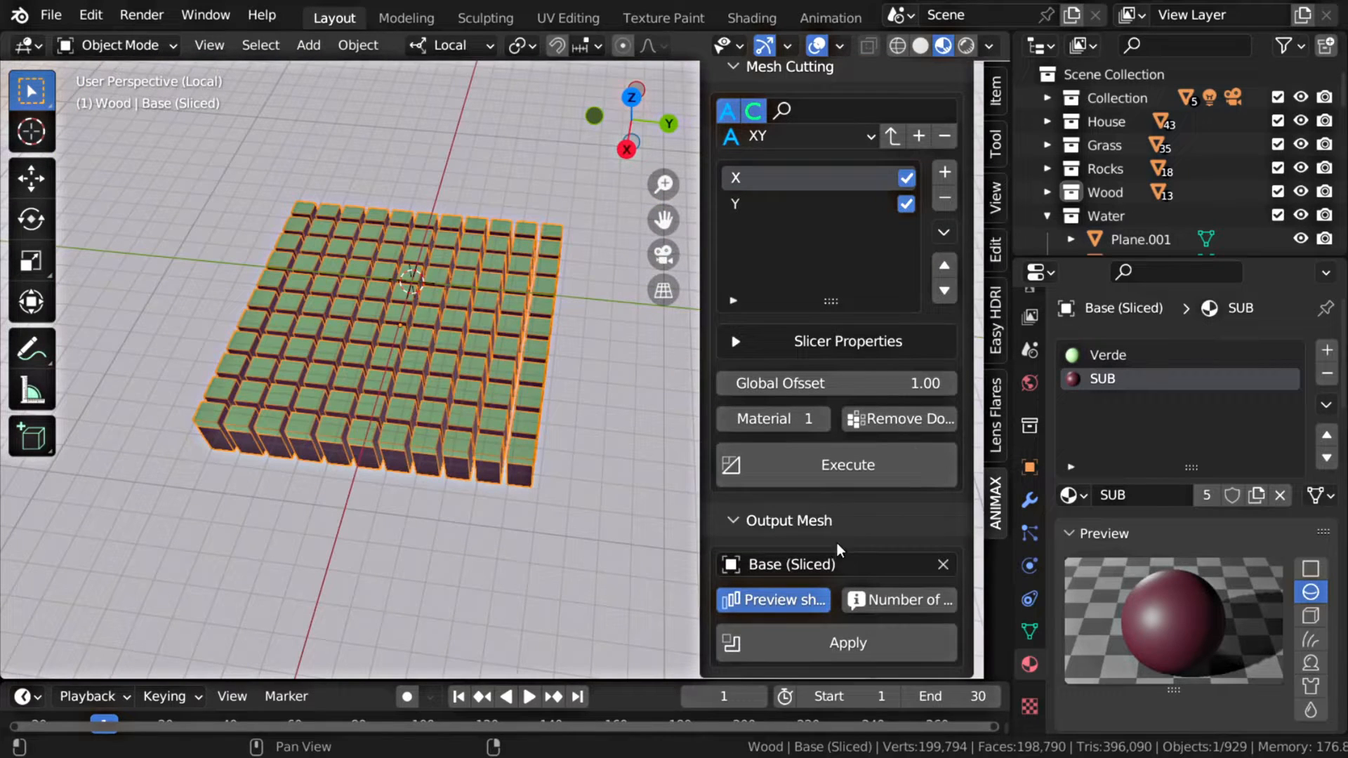
click(820, 642)
click(766, 686)
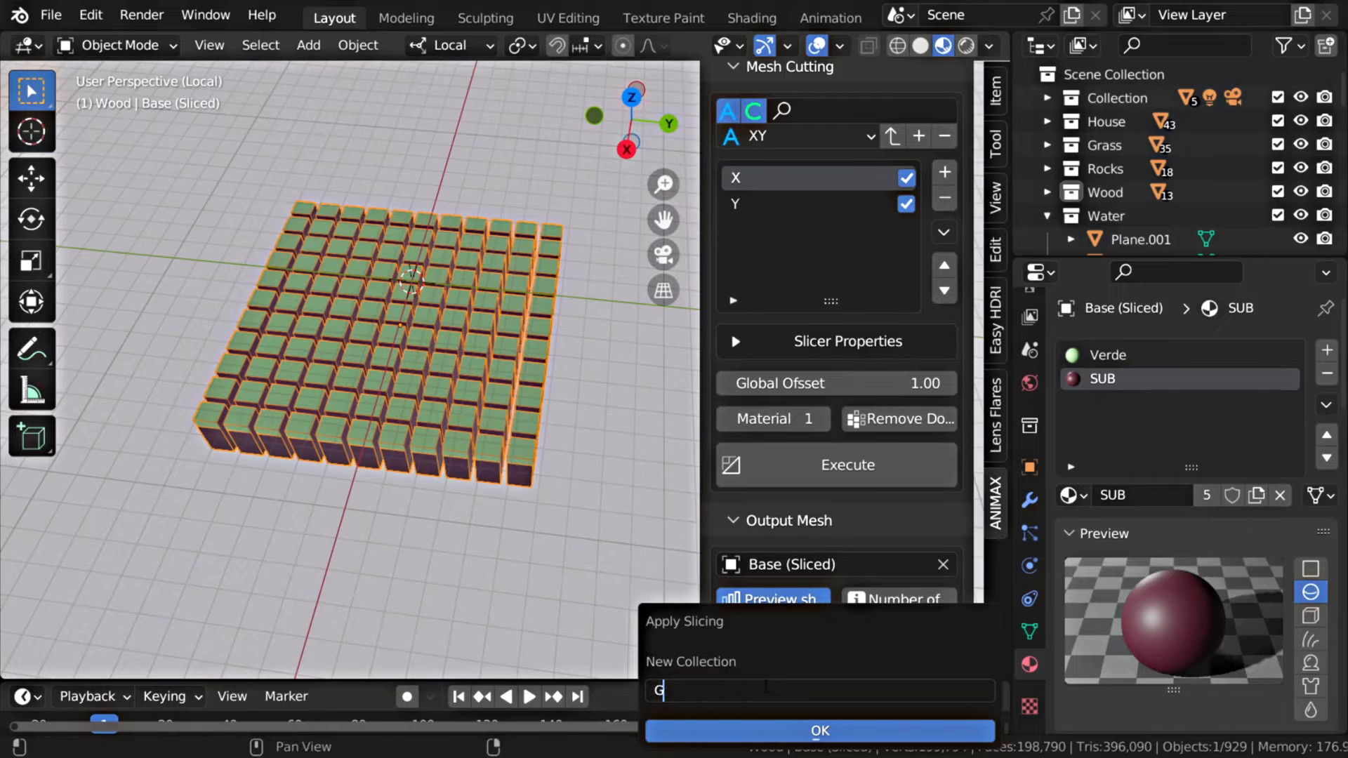
click(773, 726)
Collapse the Mesh Cutting settings, switch ANIMAX to Animate mode and exit local view
scroll(807, 273, up, 4)
click(731, 253)
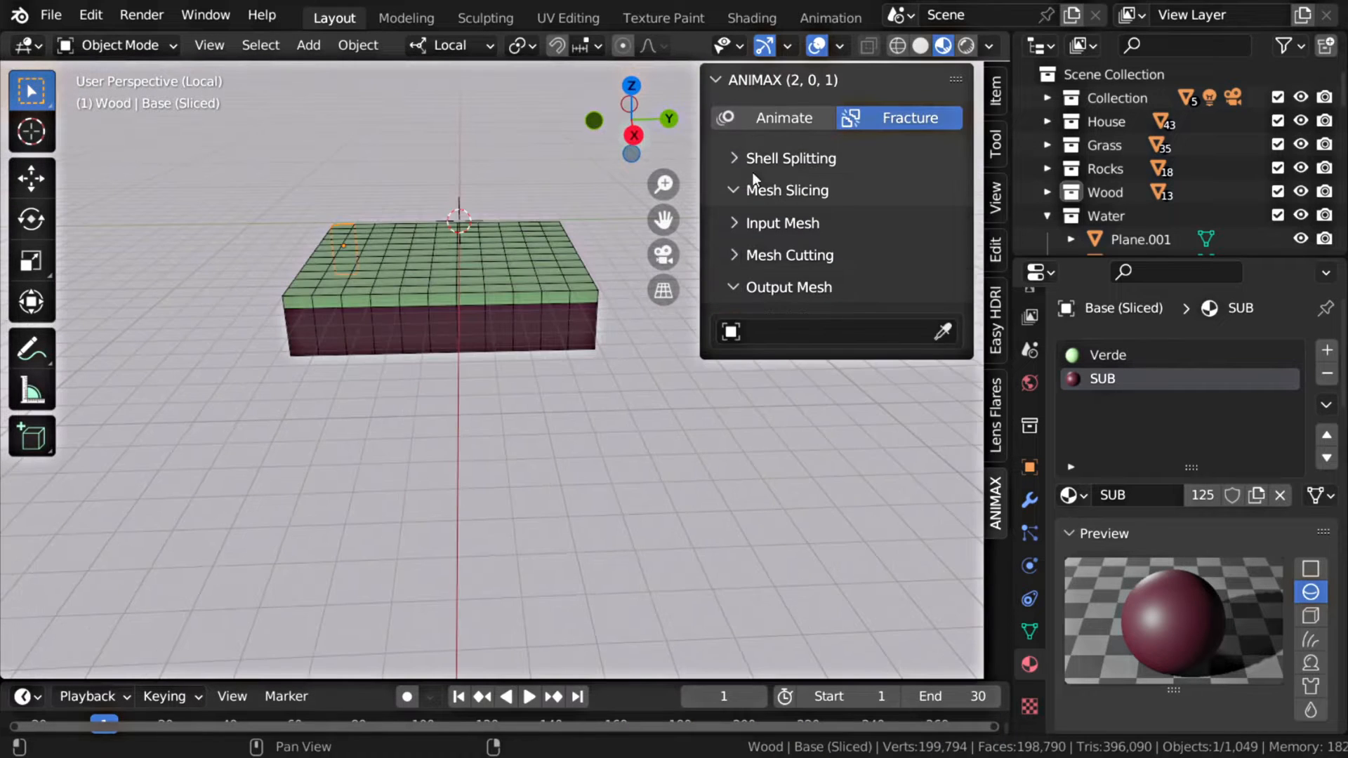
click(751, 118)
key(KP_Divide)
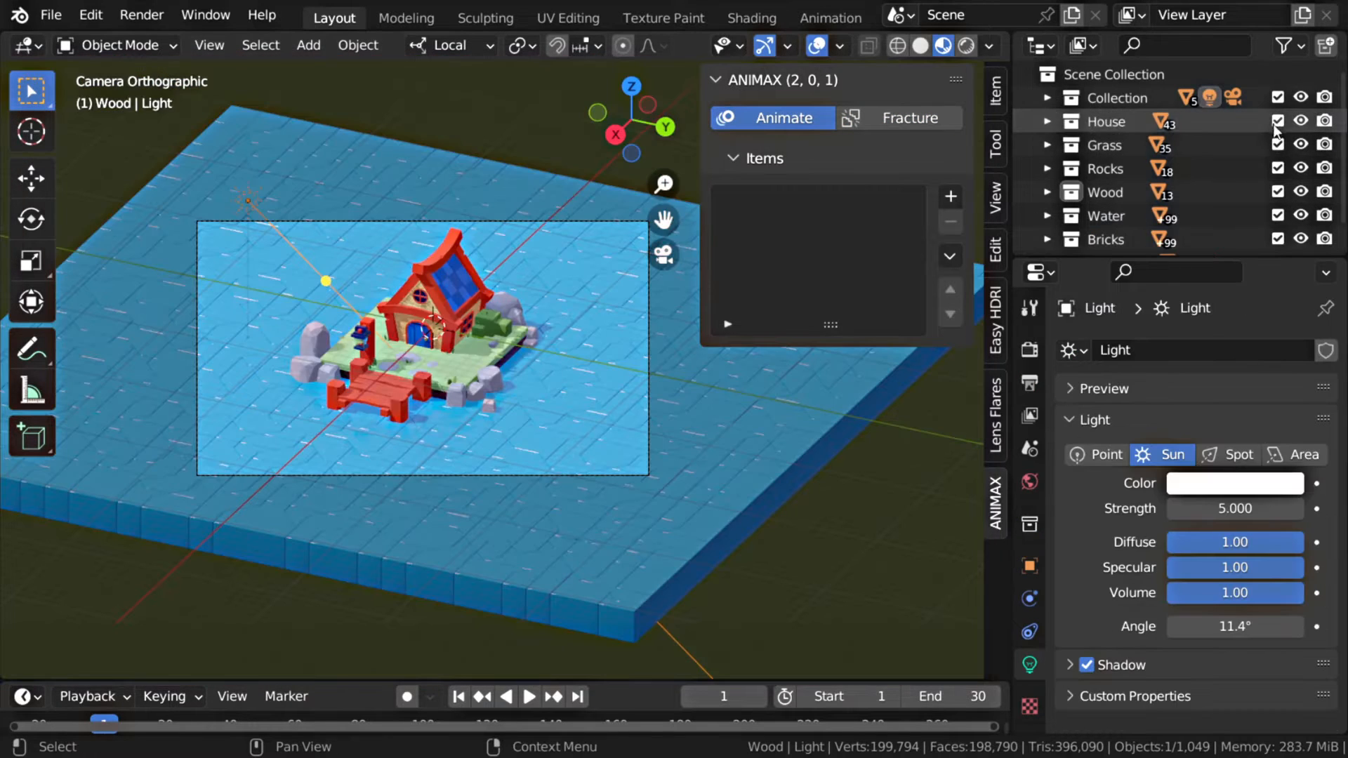
Exclude the House, Grass, Rocks, Wood, Water, Bricks and Ground collections from the view layer
drag(1278, 120, 1278, 237)
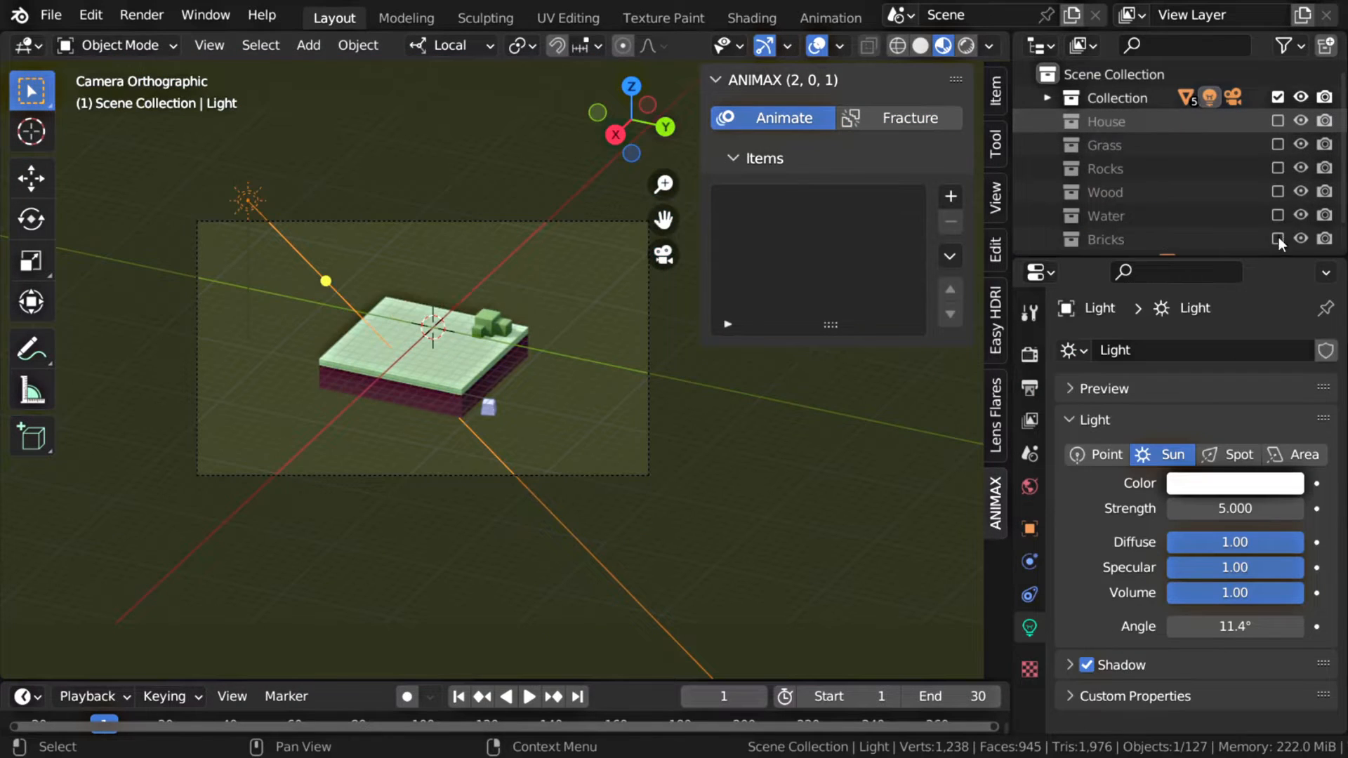
scroll(1285, 231, down, 1)
click(1285, 232)
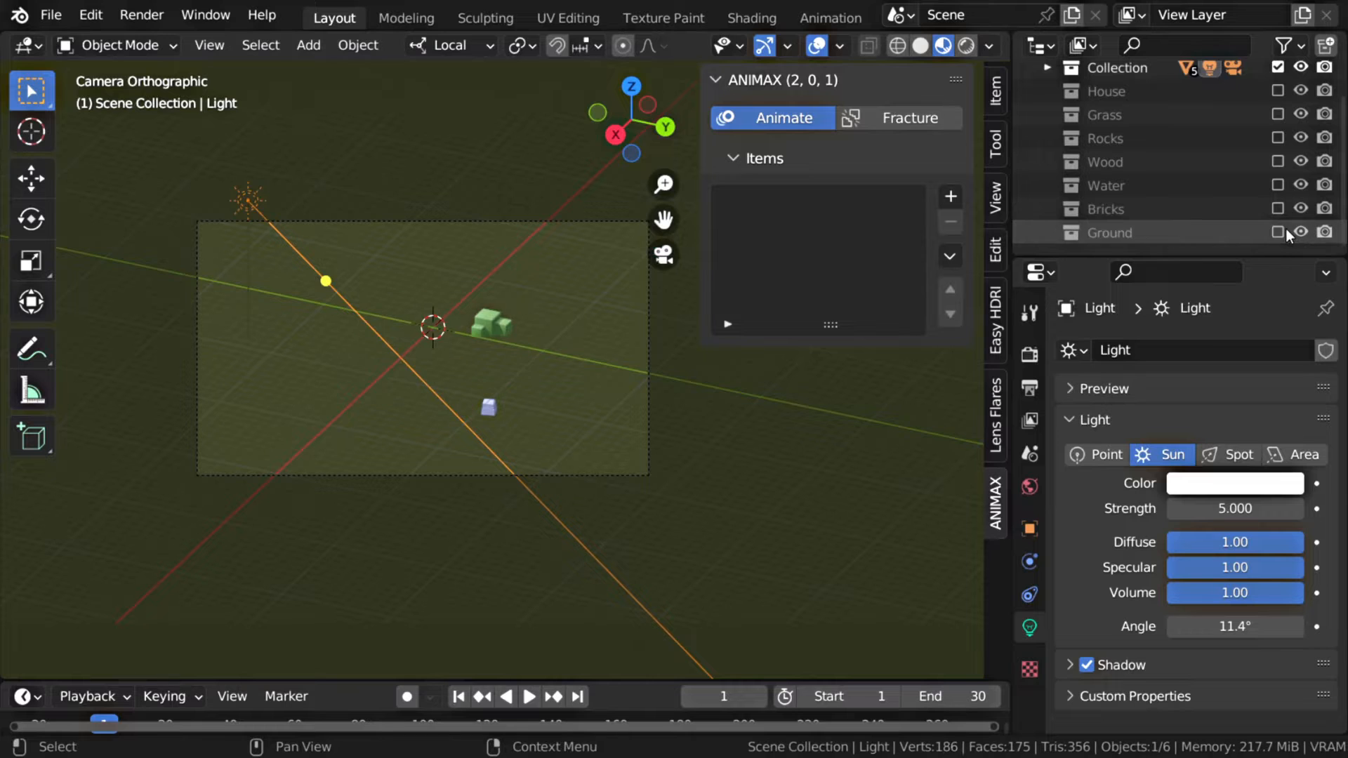
Move the three green bush cubes to the Grass collection
scroll(497, 326, up, 3)
click(497, 307)
shift+click(469, 339)
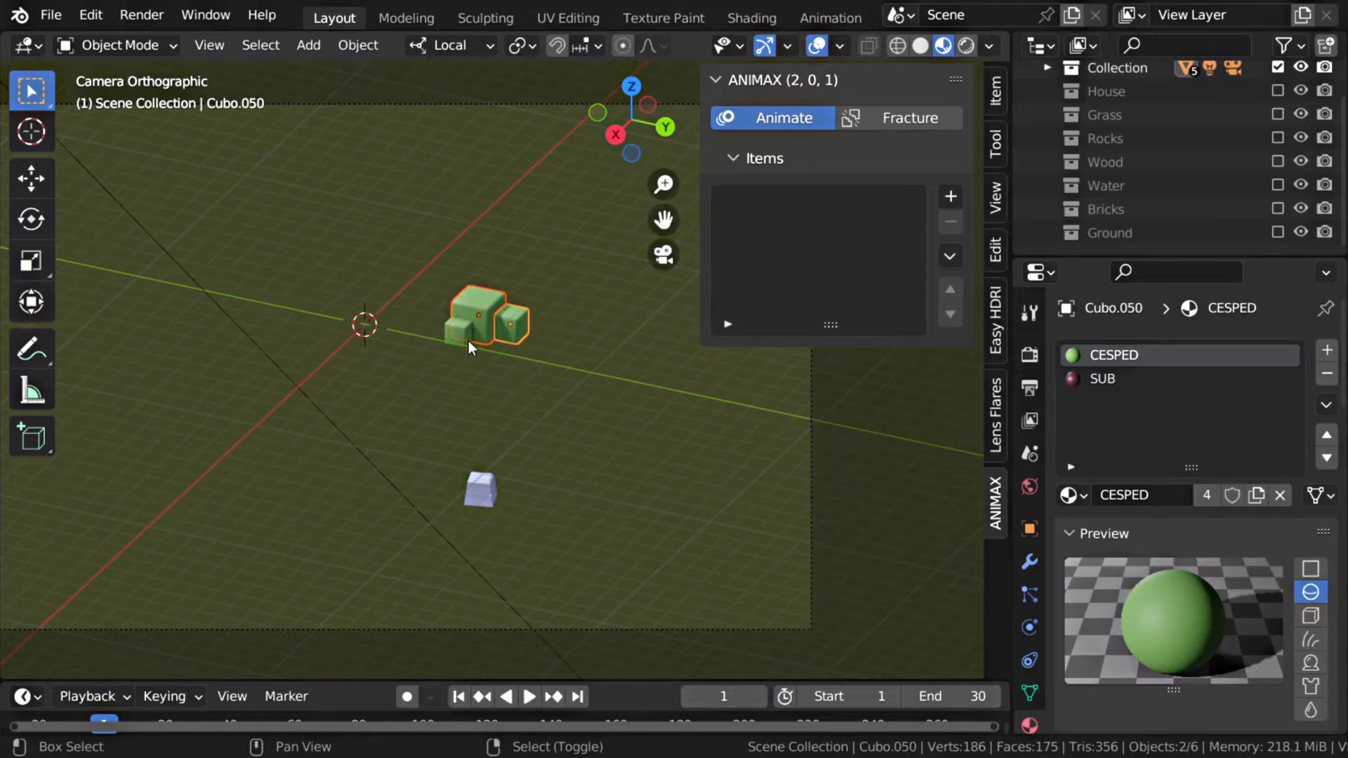
key(m)
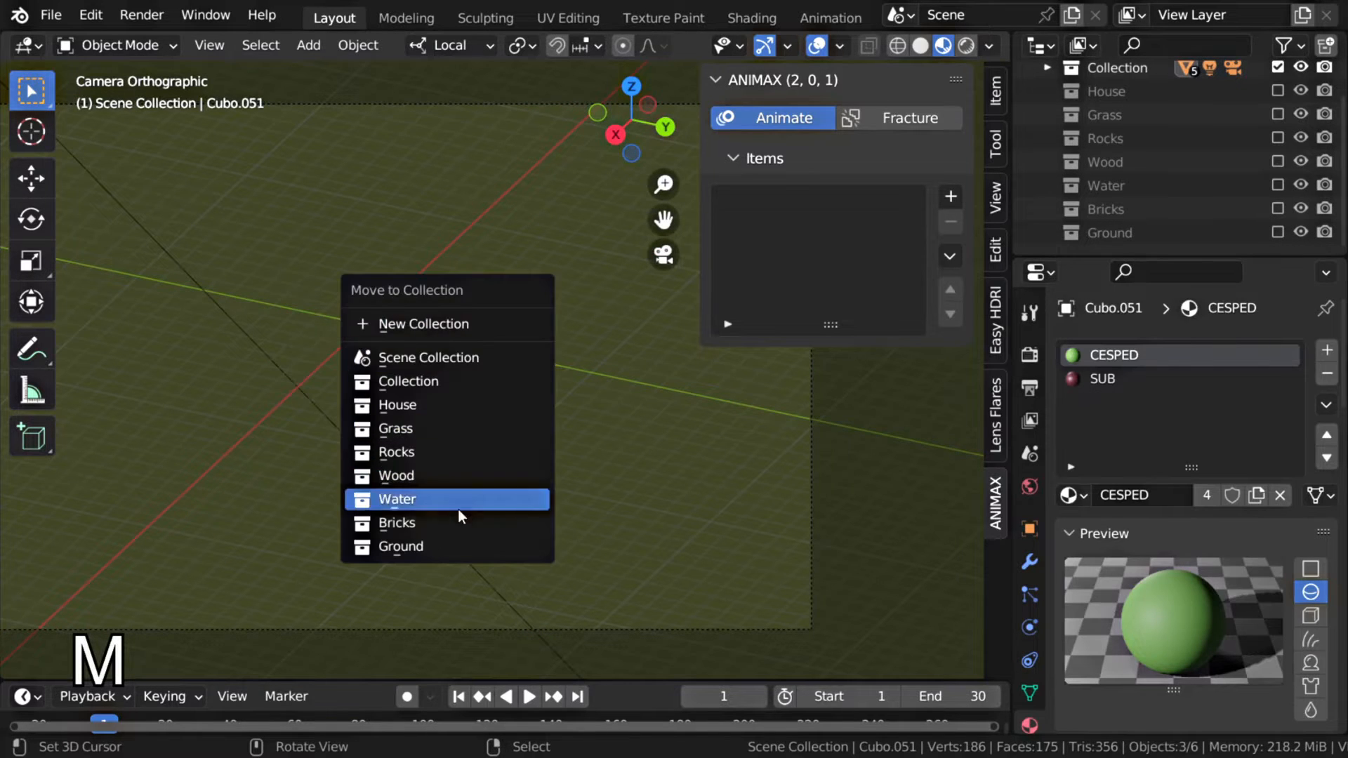
click(448, 428)
Move the remaining stray rock to the Rocks collection
scroll(475, 480, up, 3)
click(480, 483)
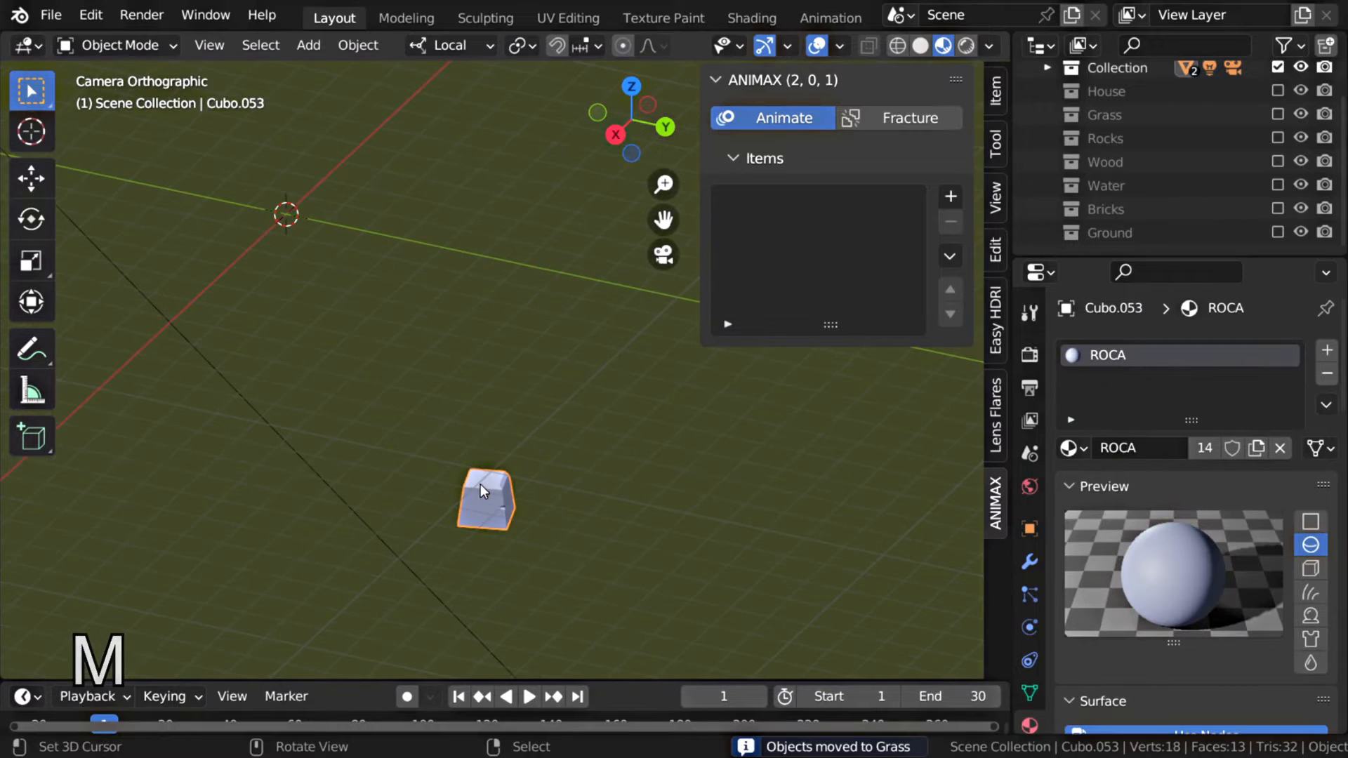
key(m)
click(428, 506)
scroll(507, 414, down, 3)
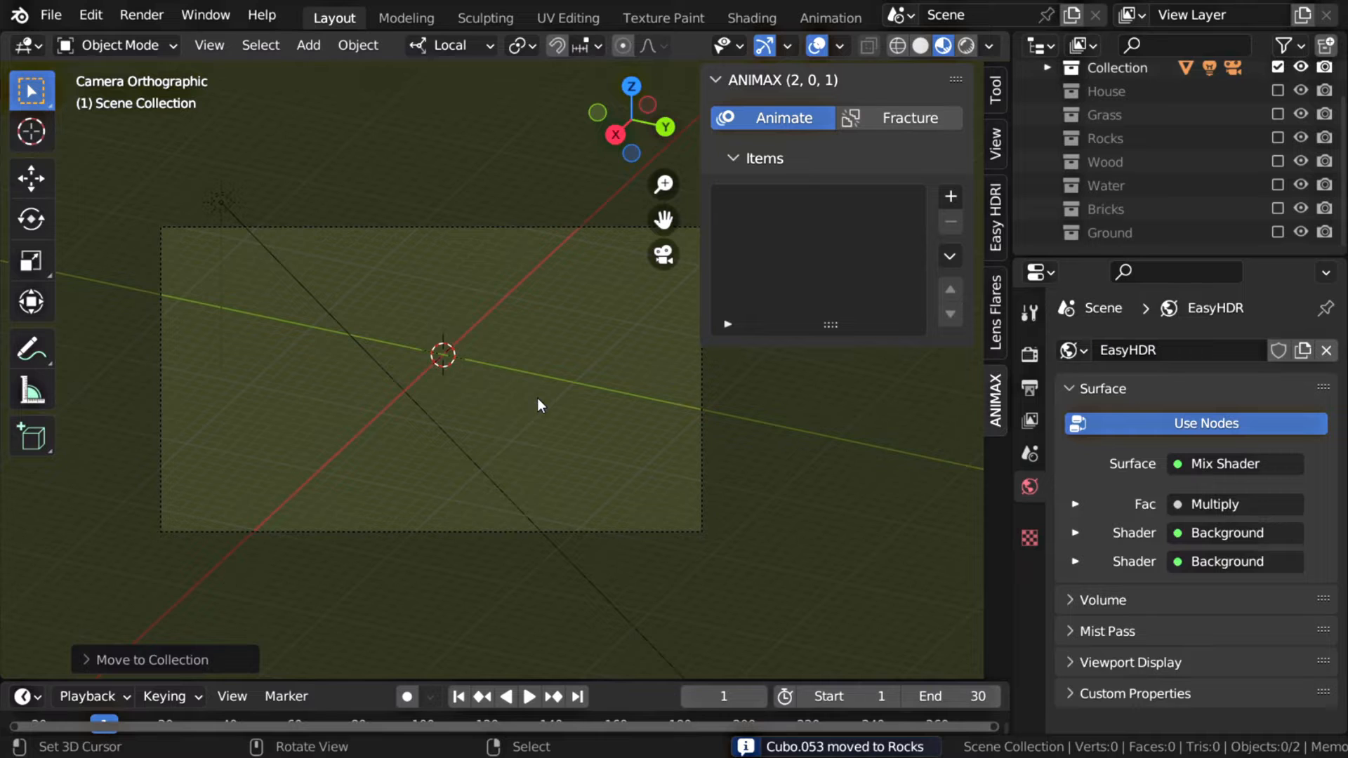
Add a Collection item to the ANIMAX animation list and assign the Water collection to it
click(950, 197)
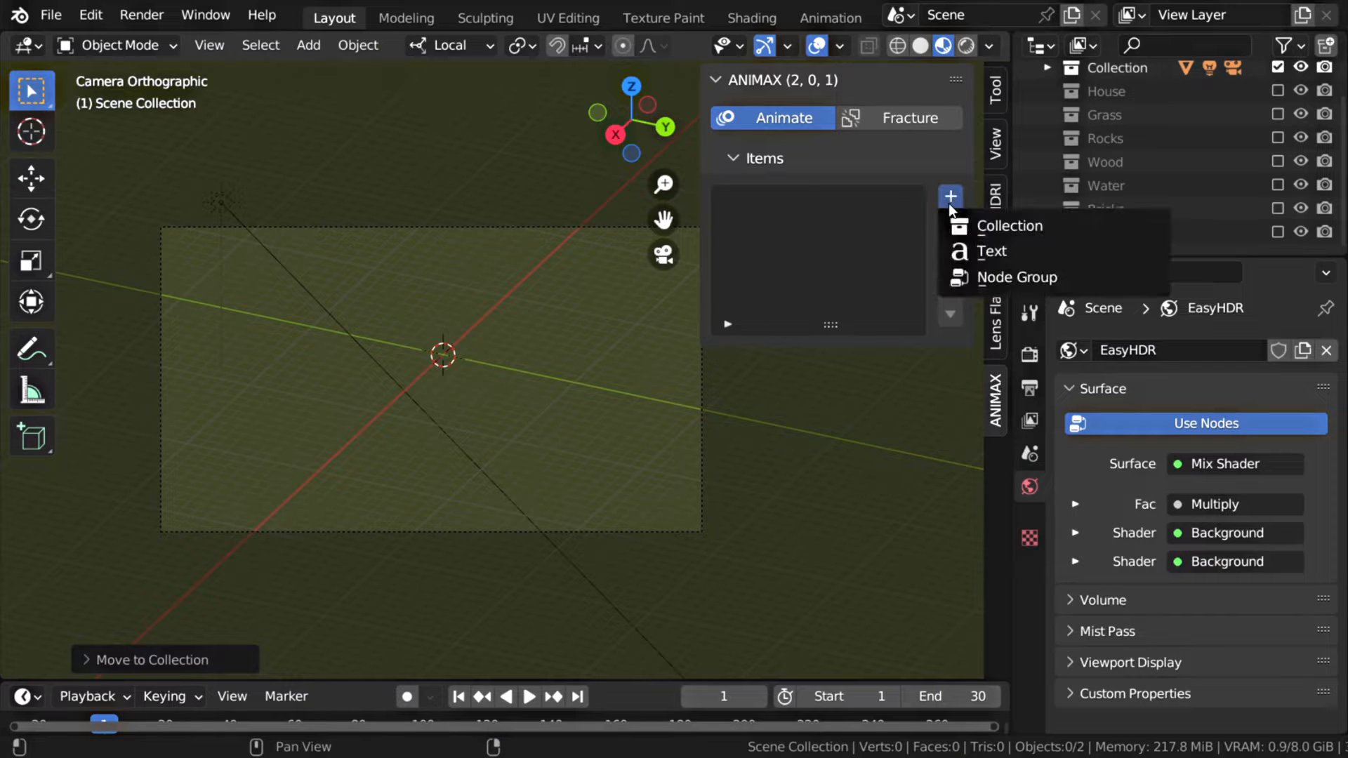
click(982, 234)
click(831, 401)
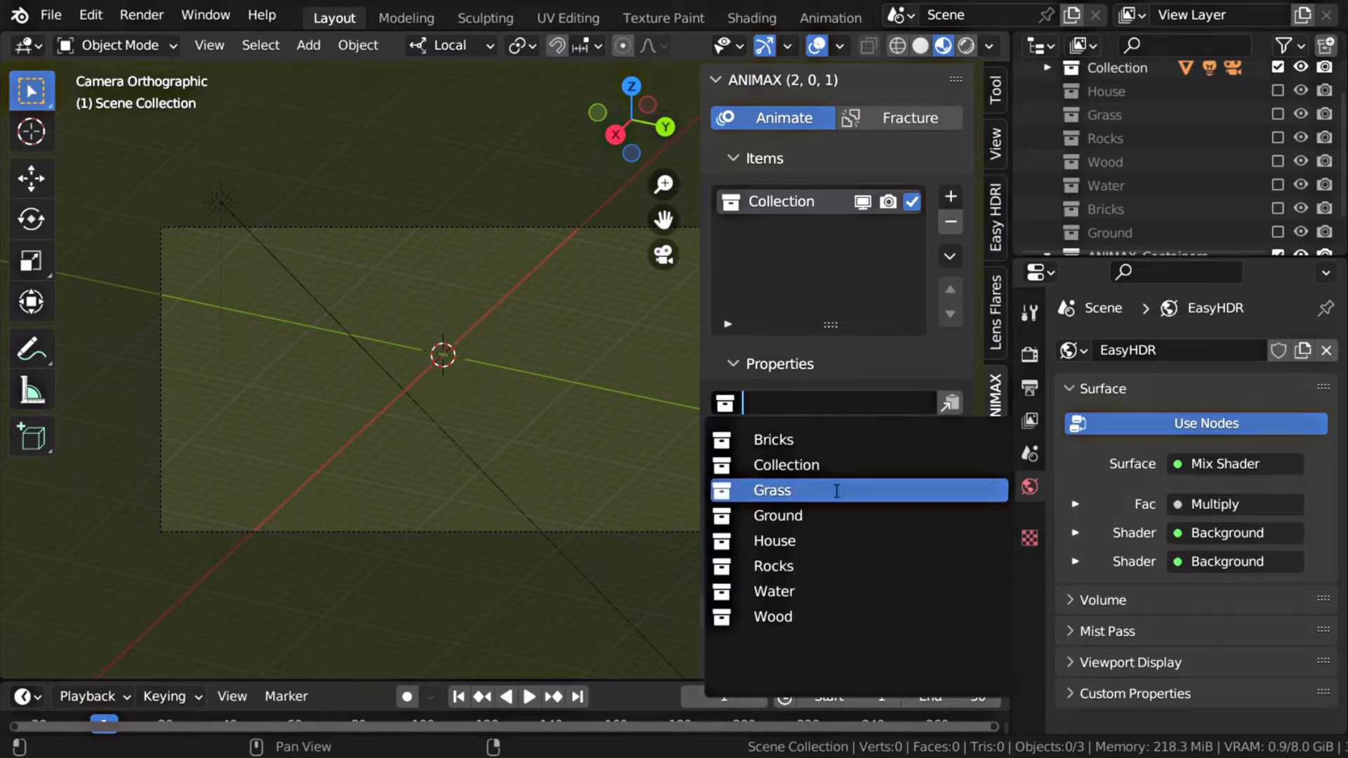
click(832, 590)
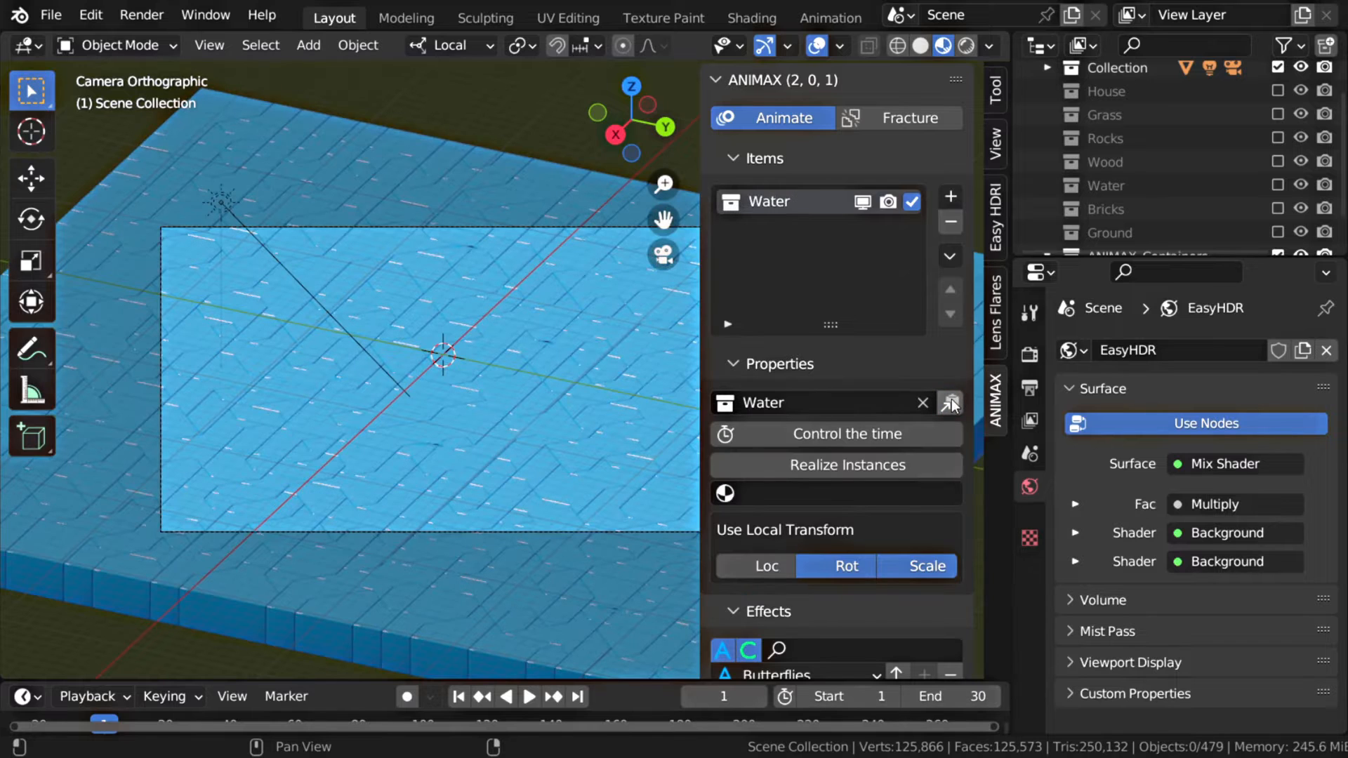
Collapse the Items settings, maximize the viewport and add a Transform effect to the Water item
click(801, 159)
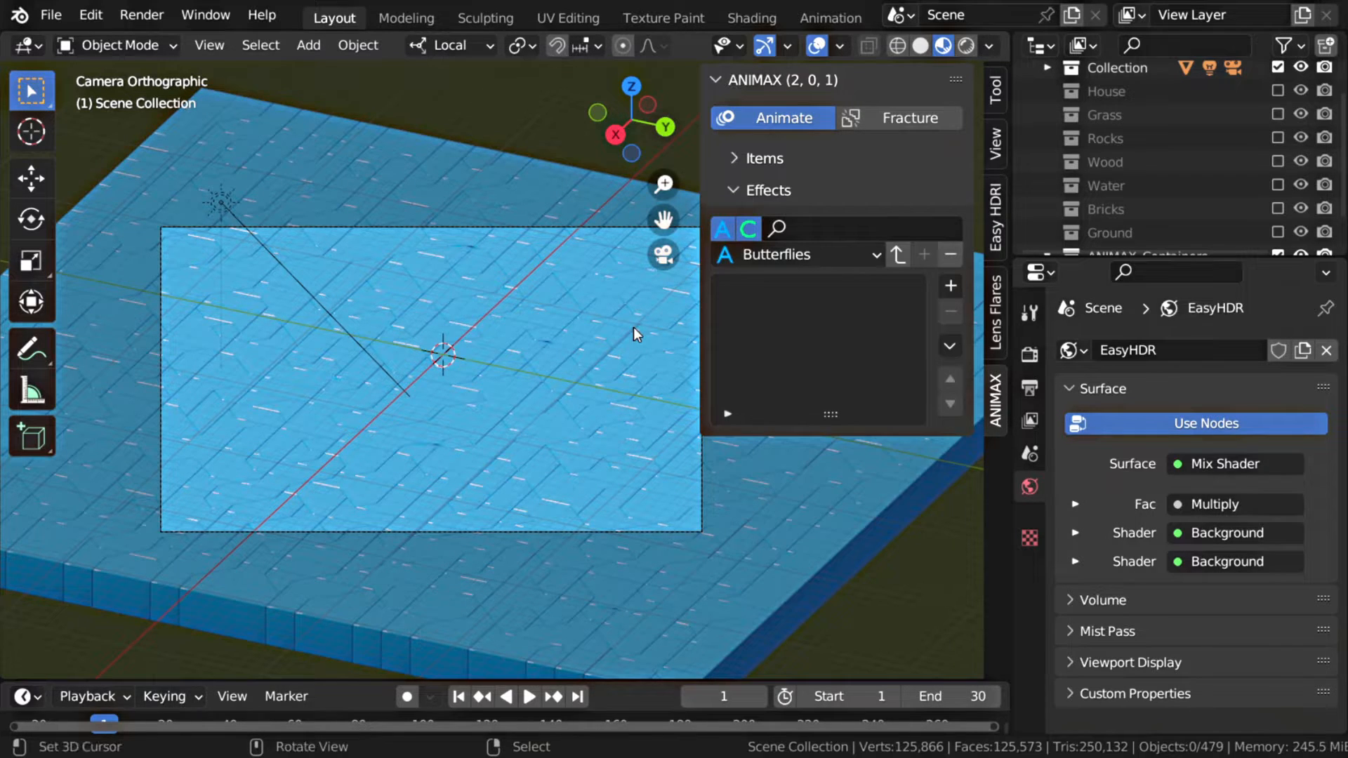
key(ctrl+space)
click(1288, 285)
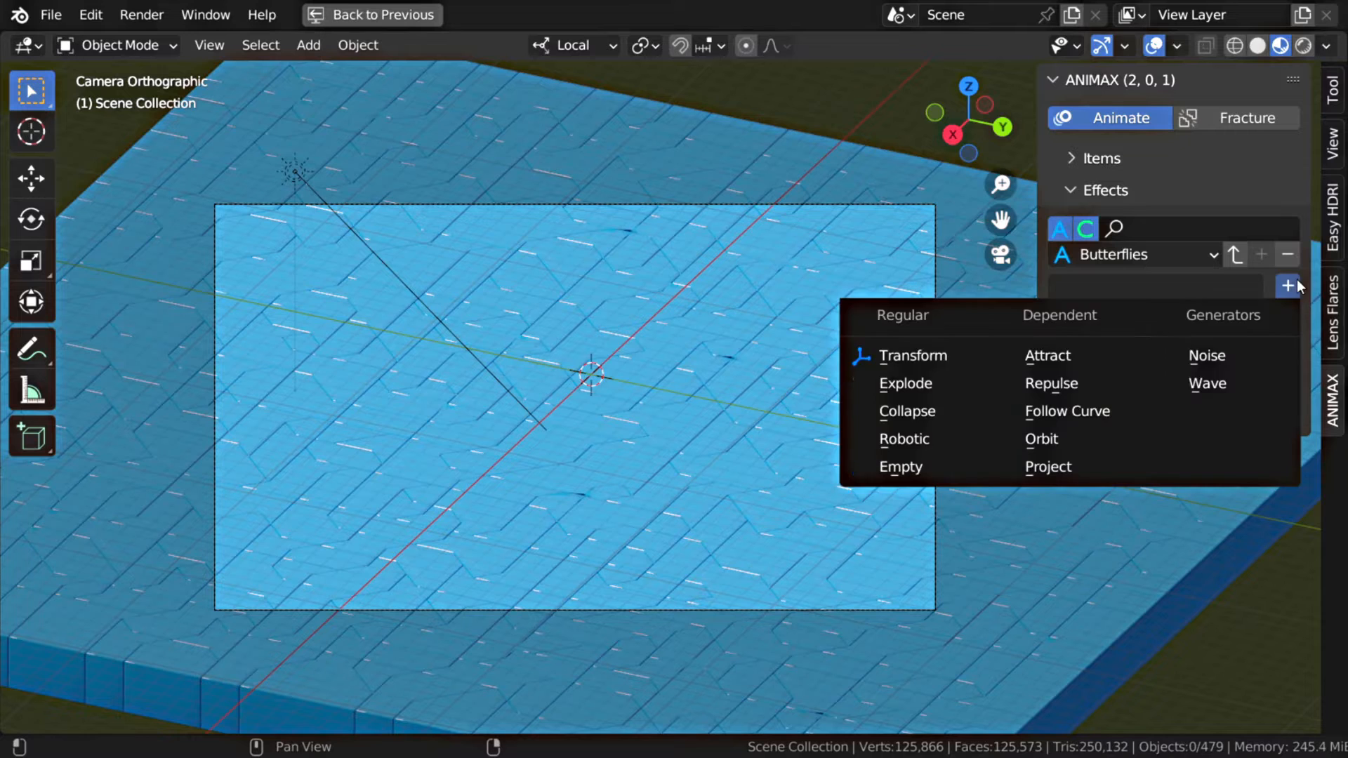
click(923, 353)
Set the Transform effect's Z location to -10
scroll(1185, 367, down, 20)
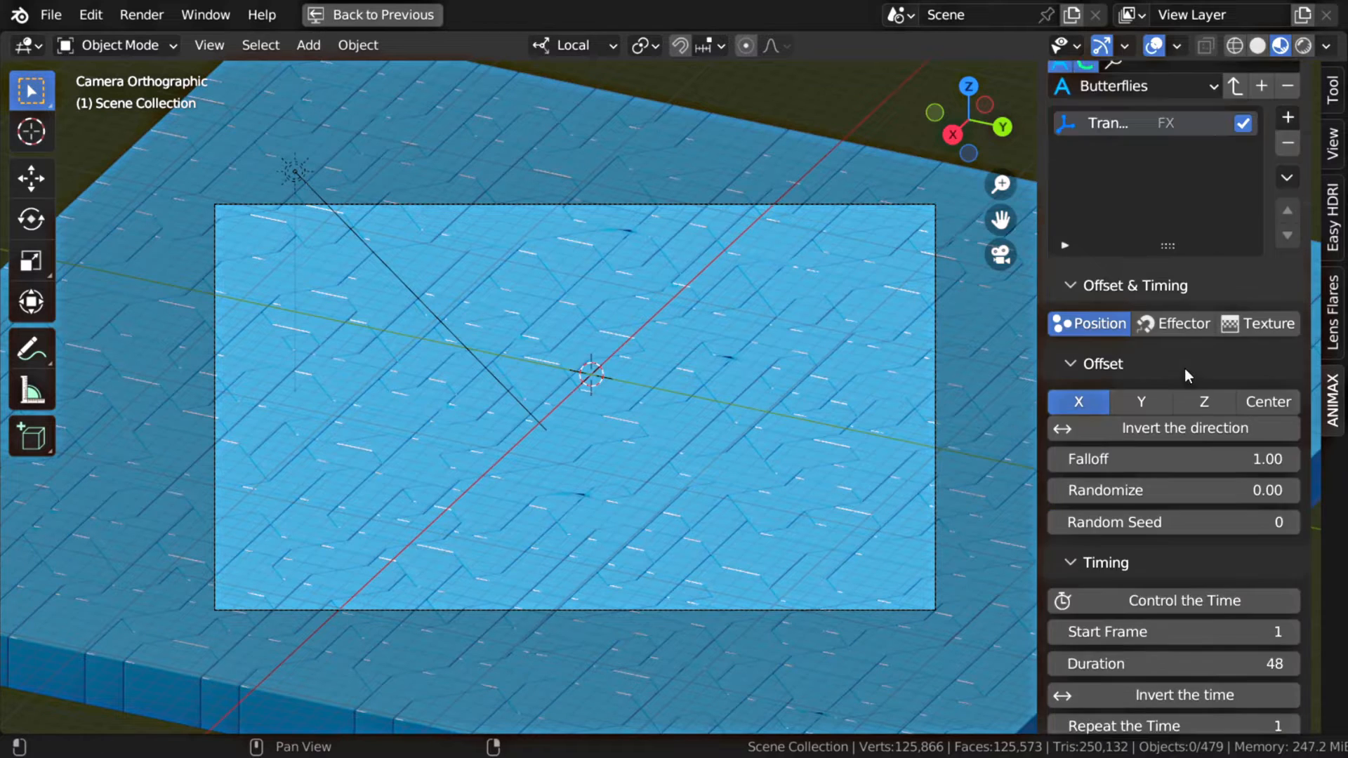
scroll(1185, 367, down, 1)
click(1129, 501)
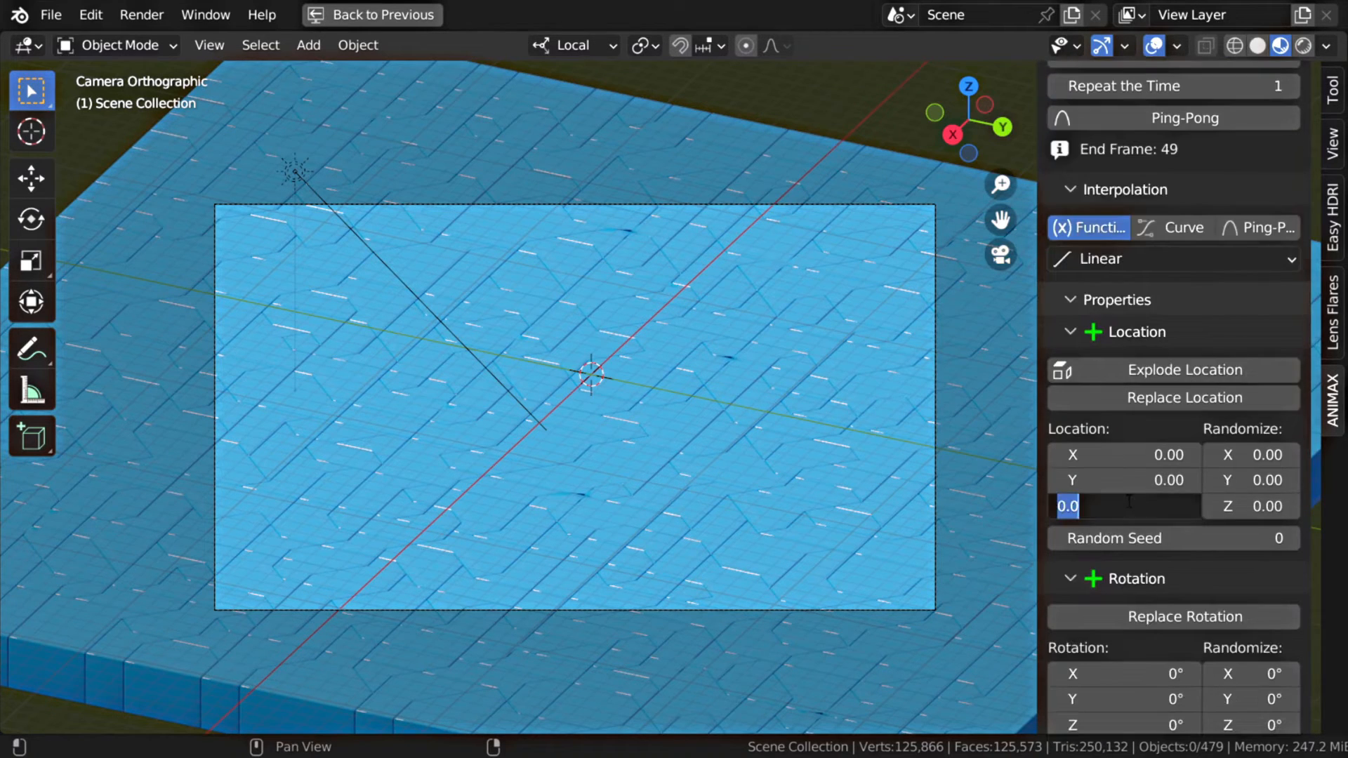
scroll(810, 444, down, 2)
shift+middle_drag(810, 443, 747, 437)
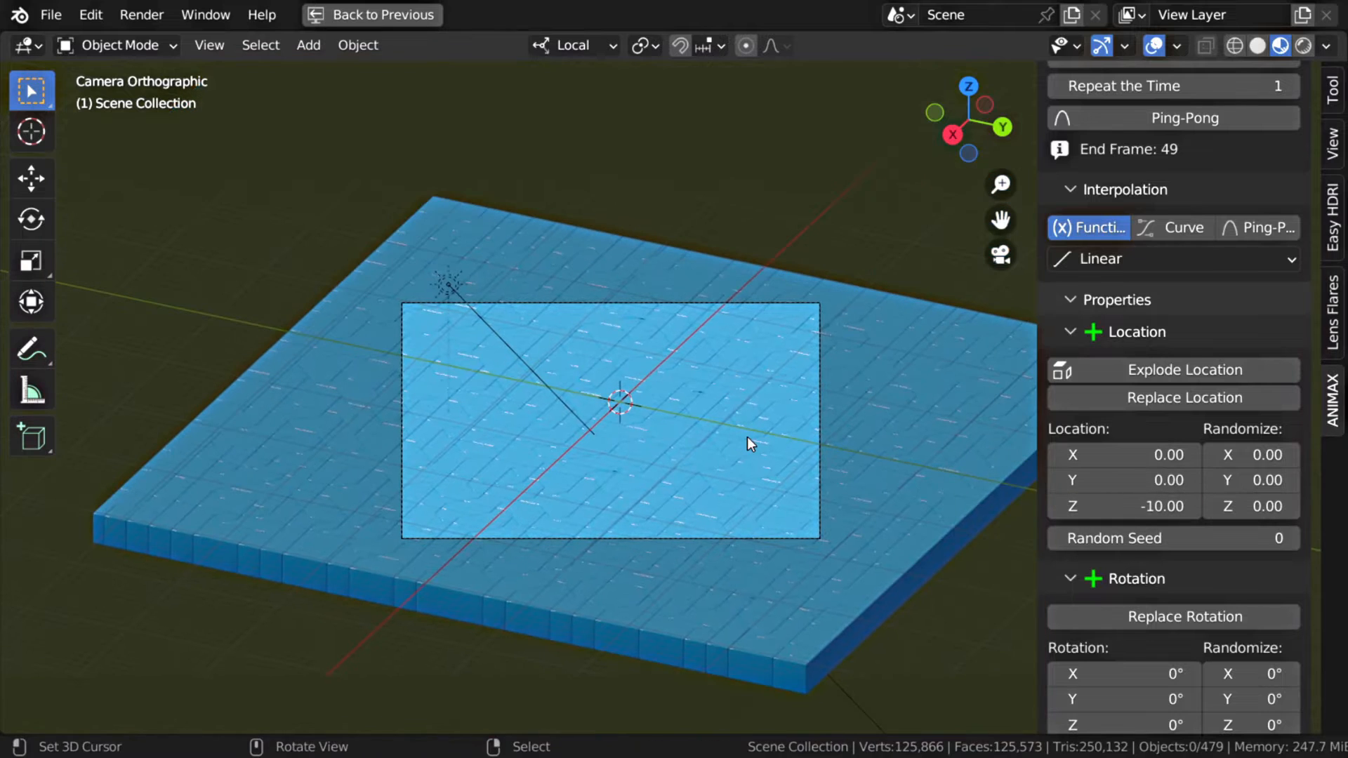
Preview the water animation, restore the full layout and set the scene's end frame to 500
key(space)
key(Escape)
key(ctrl+space)
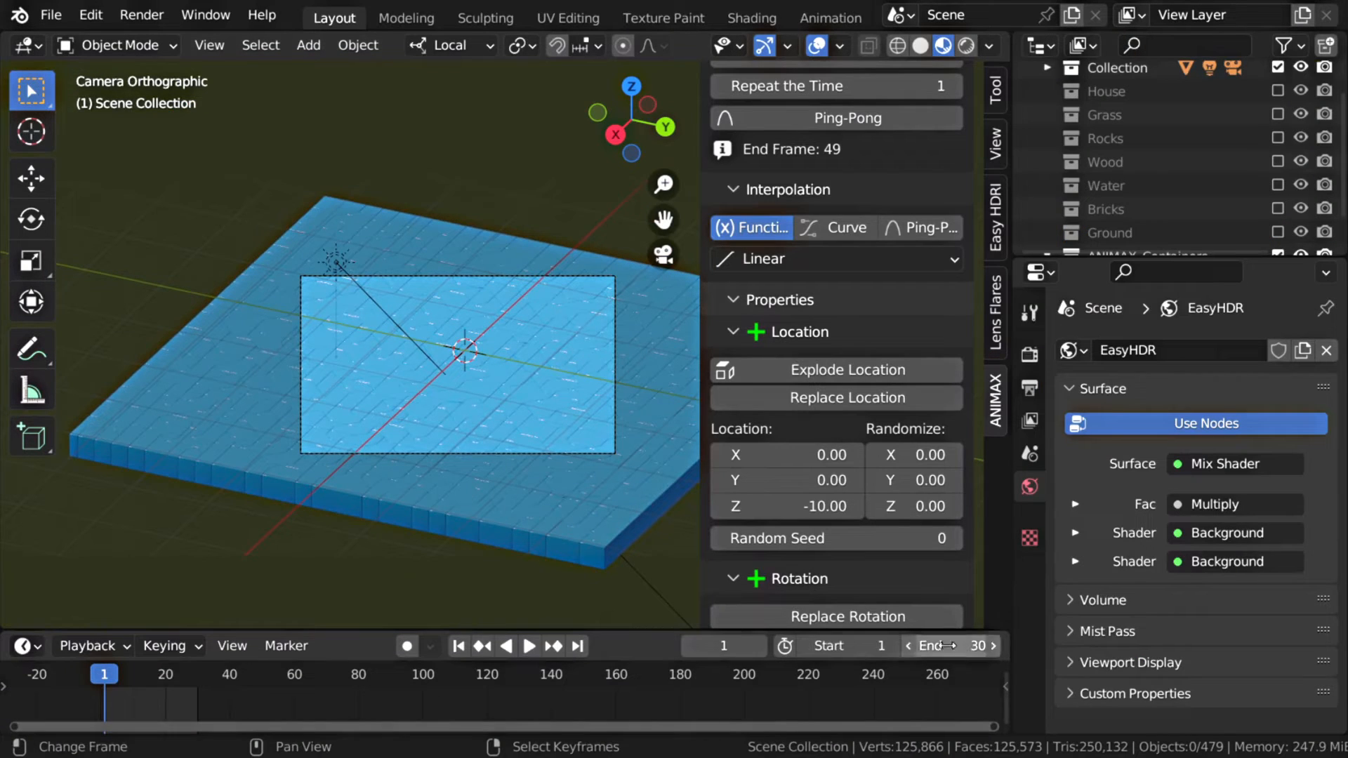
Invert the time of the water's Transform effect so the pieces rise from their lowered position
scroll(761, 432, up, 14)
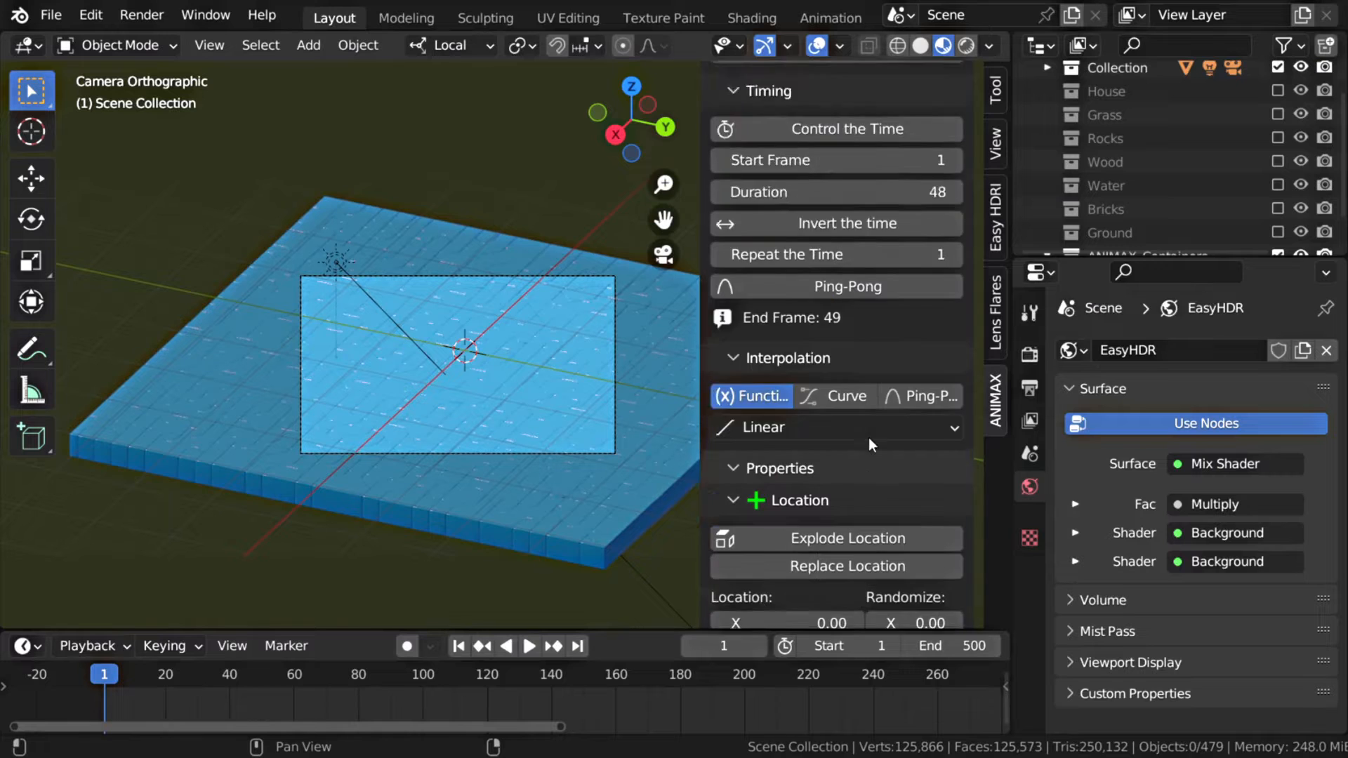
scroll(869, 437, down, 3)
click(866, 422)
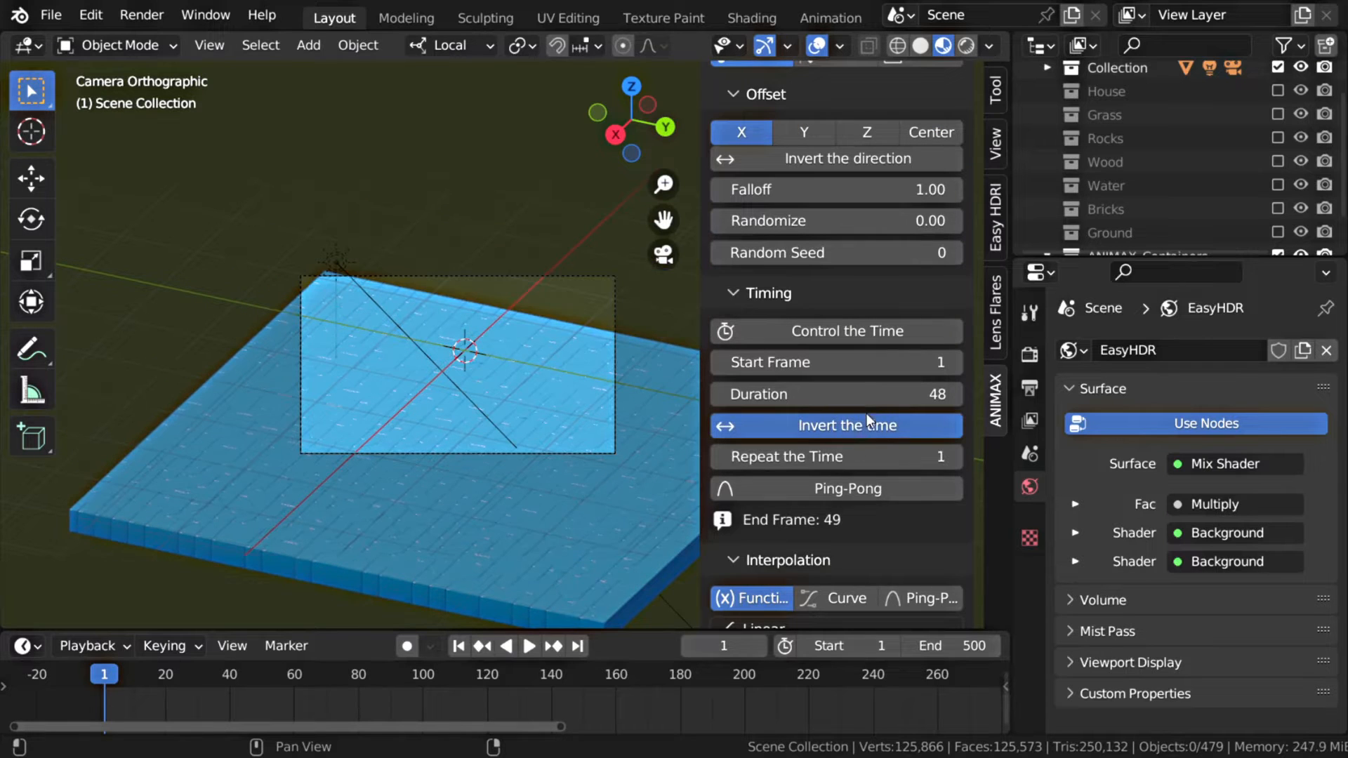
key(Escape)
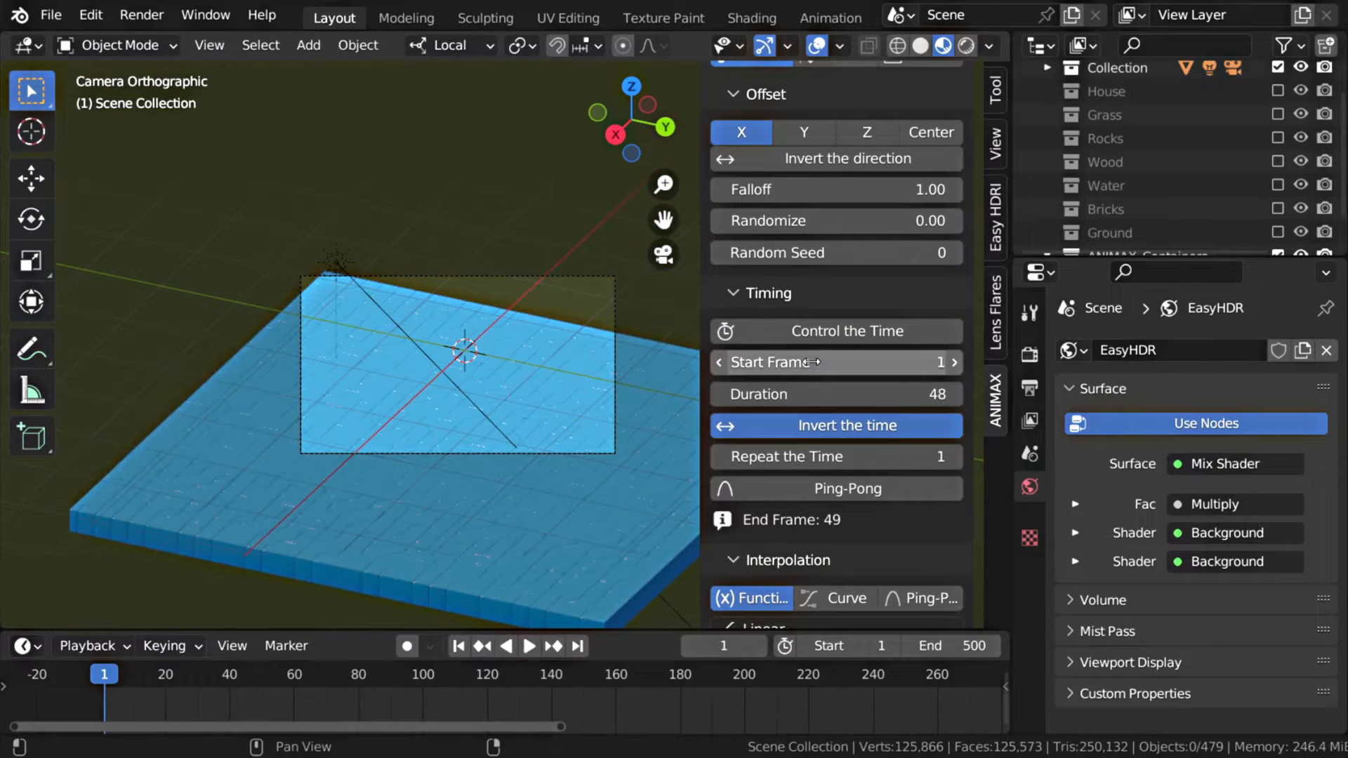
Set the effect's offset axis to Y, invert its direction and preview the water animation
key(space)
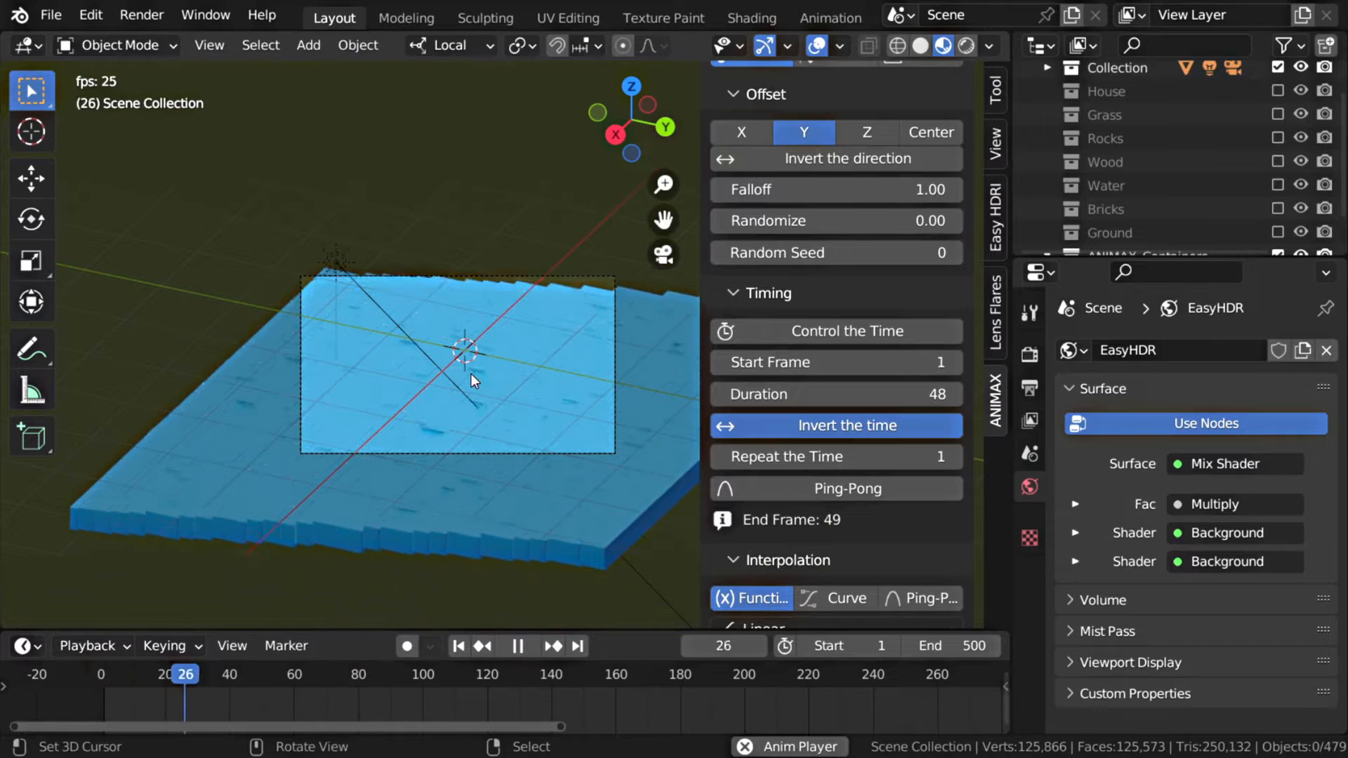
key(Escape)
key(space)
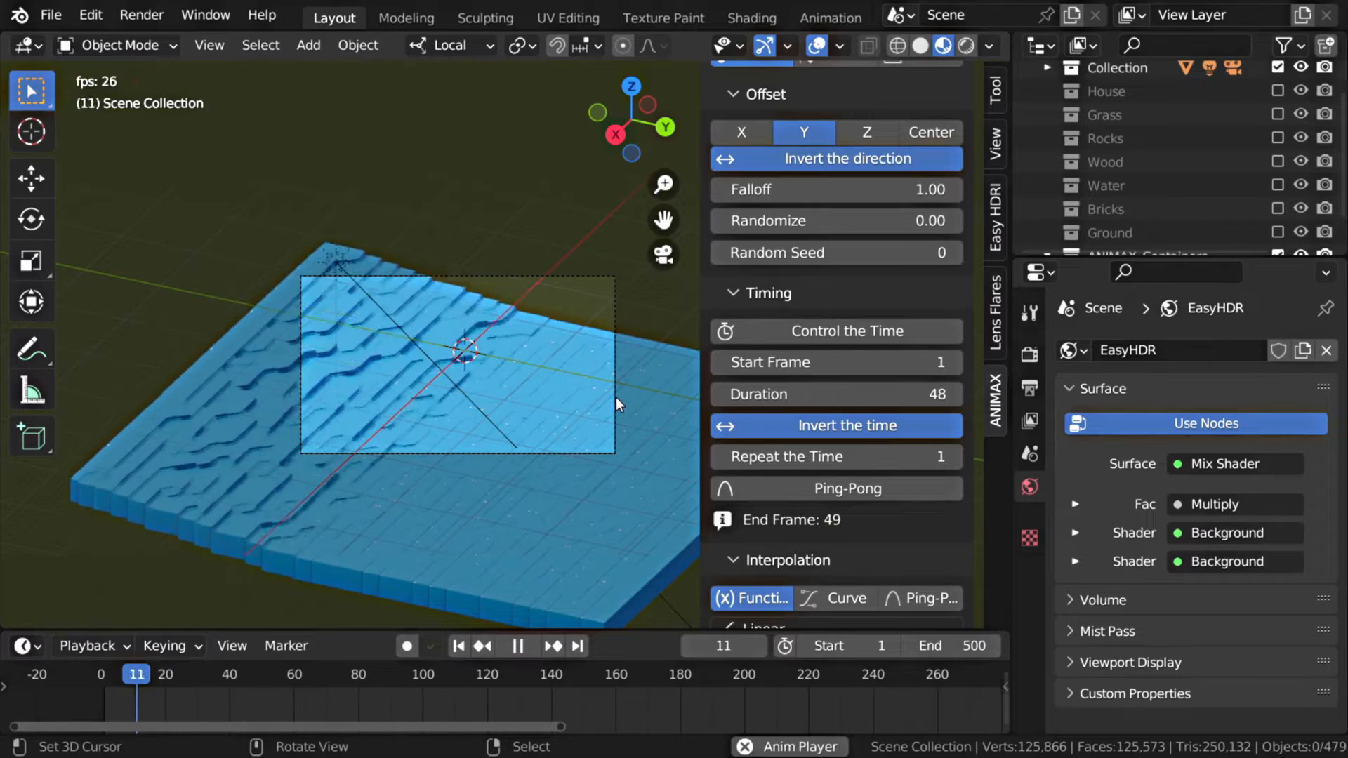
key(Escape)
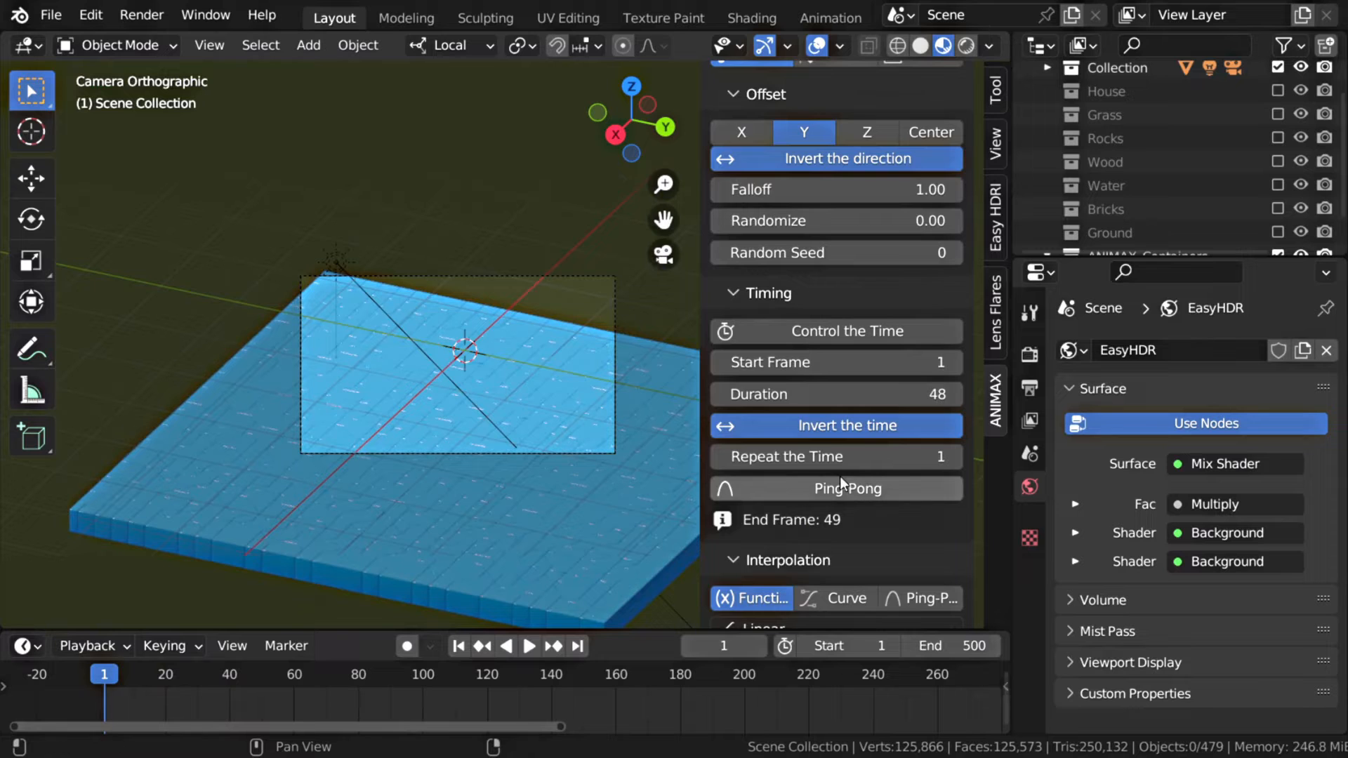
Set the water Transform effect's interpolation function to Elastic In and preview the animation
scroll(835, 484, down, 5)
click(827, 458)
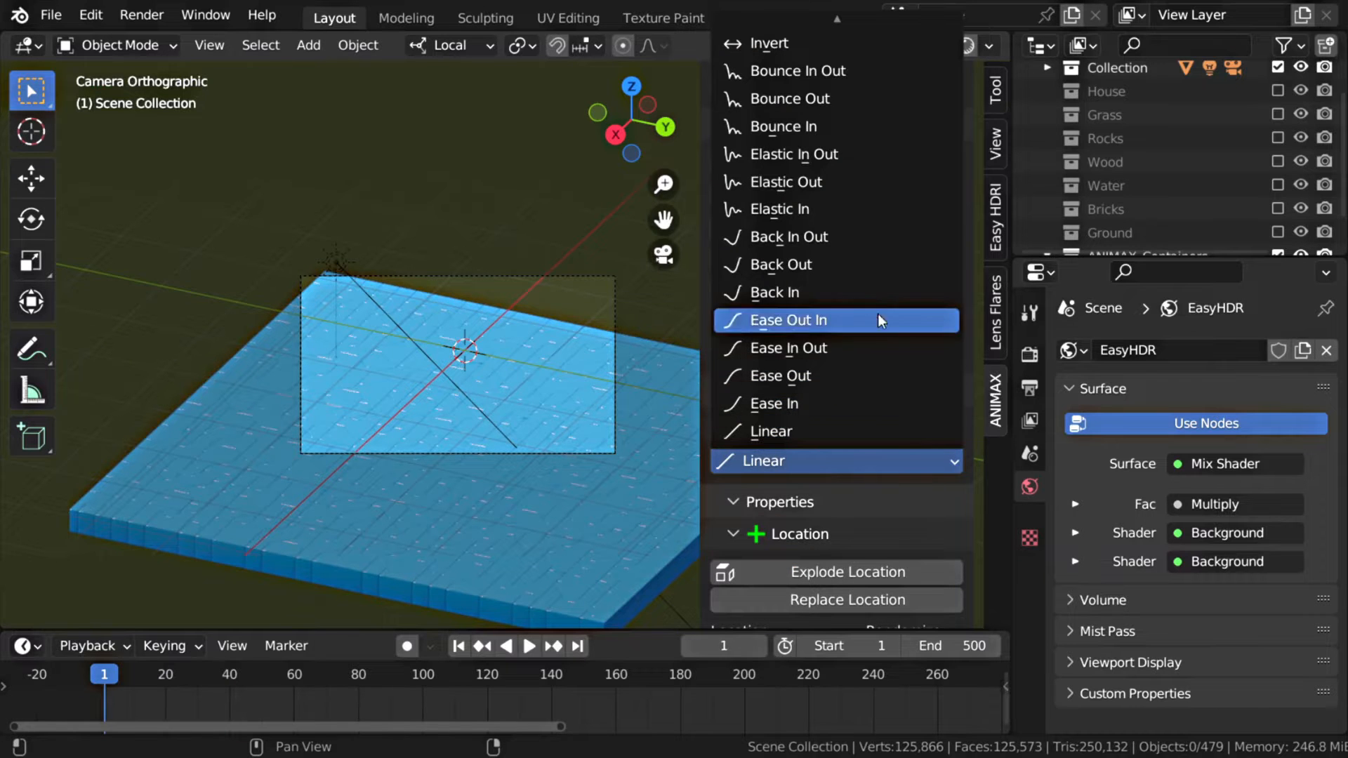
click(838, 210)
key(space)
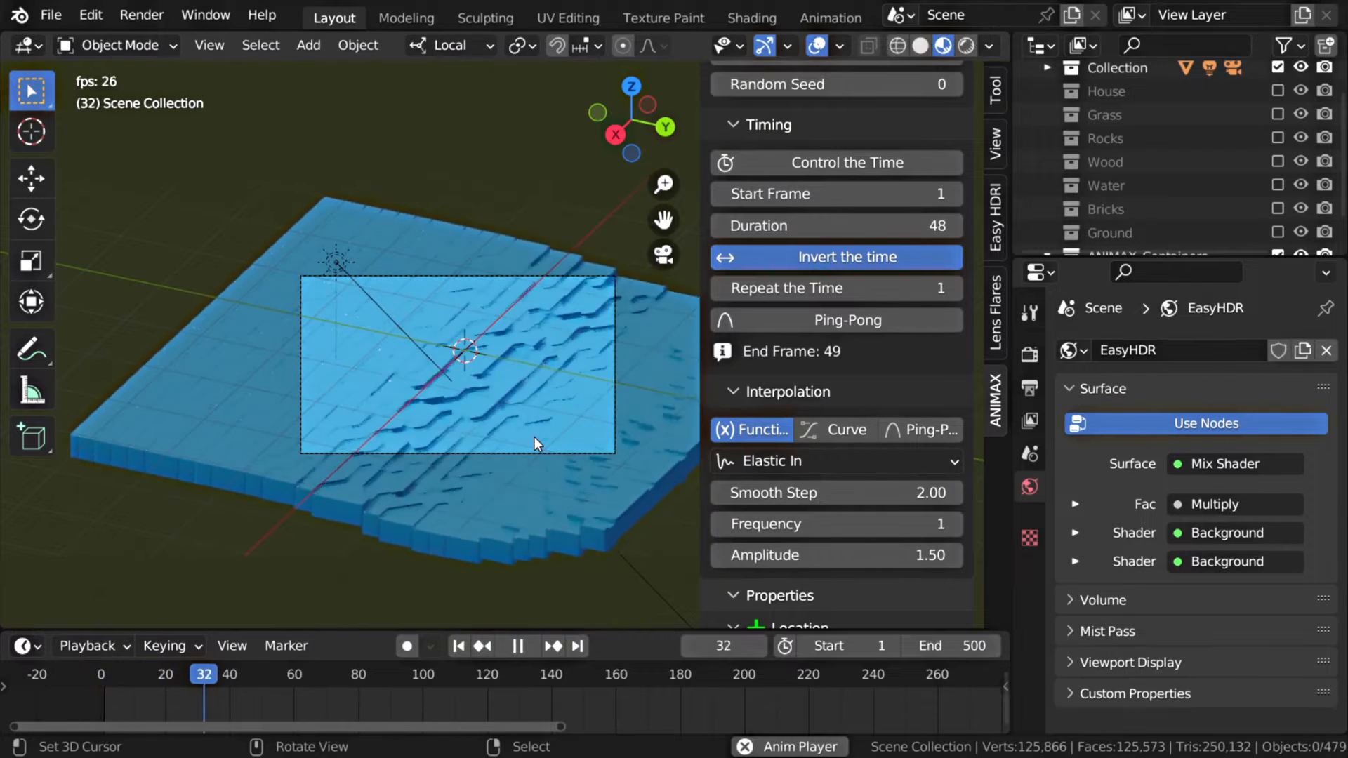
key(Escape)
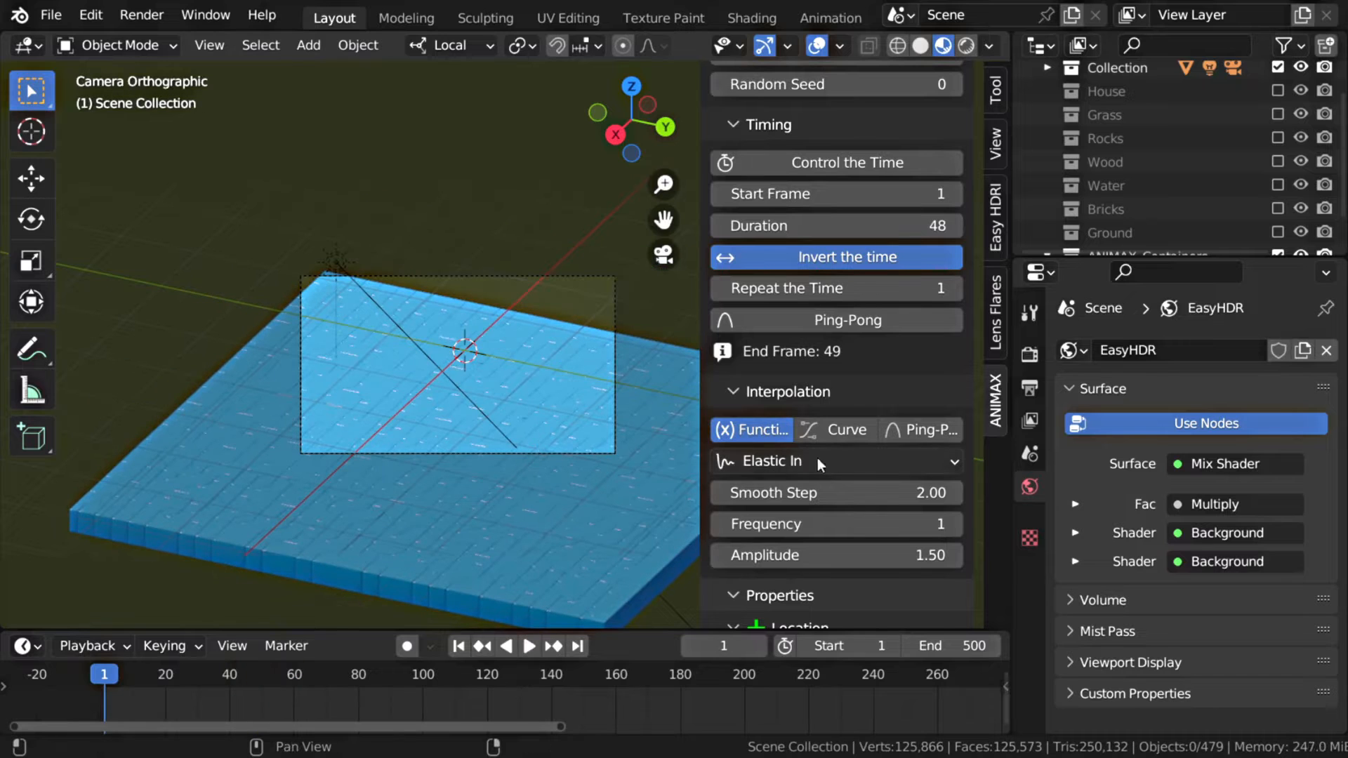
Enable Fade Out for the Transform effect's scale with a Smooth Step of 0 and preview the animation
scroll(900, 495, down, 4)
scroll(901, 495, down, 8)
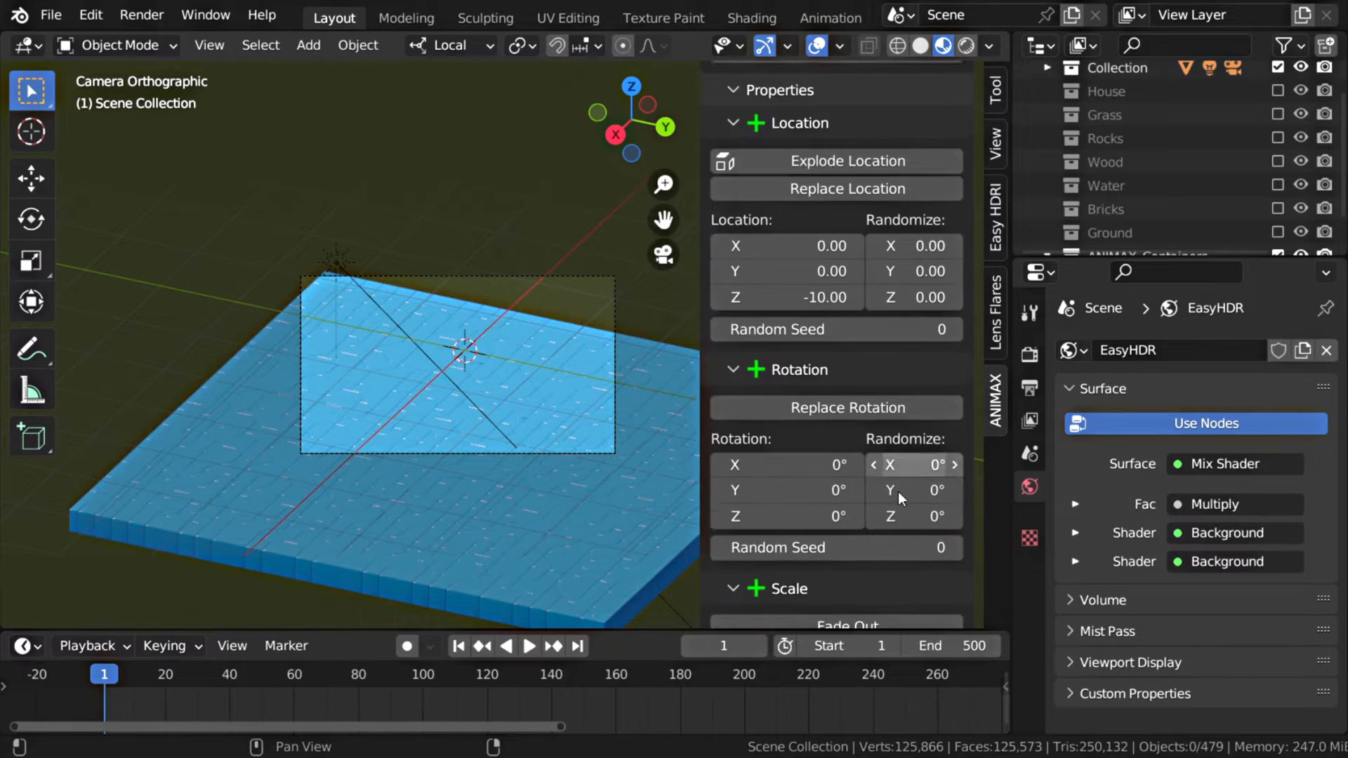
click(849, 422)
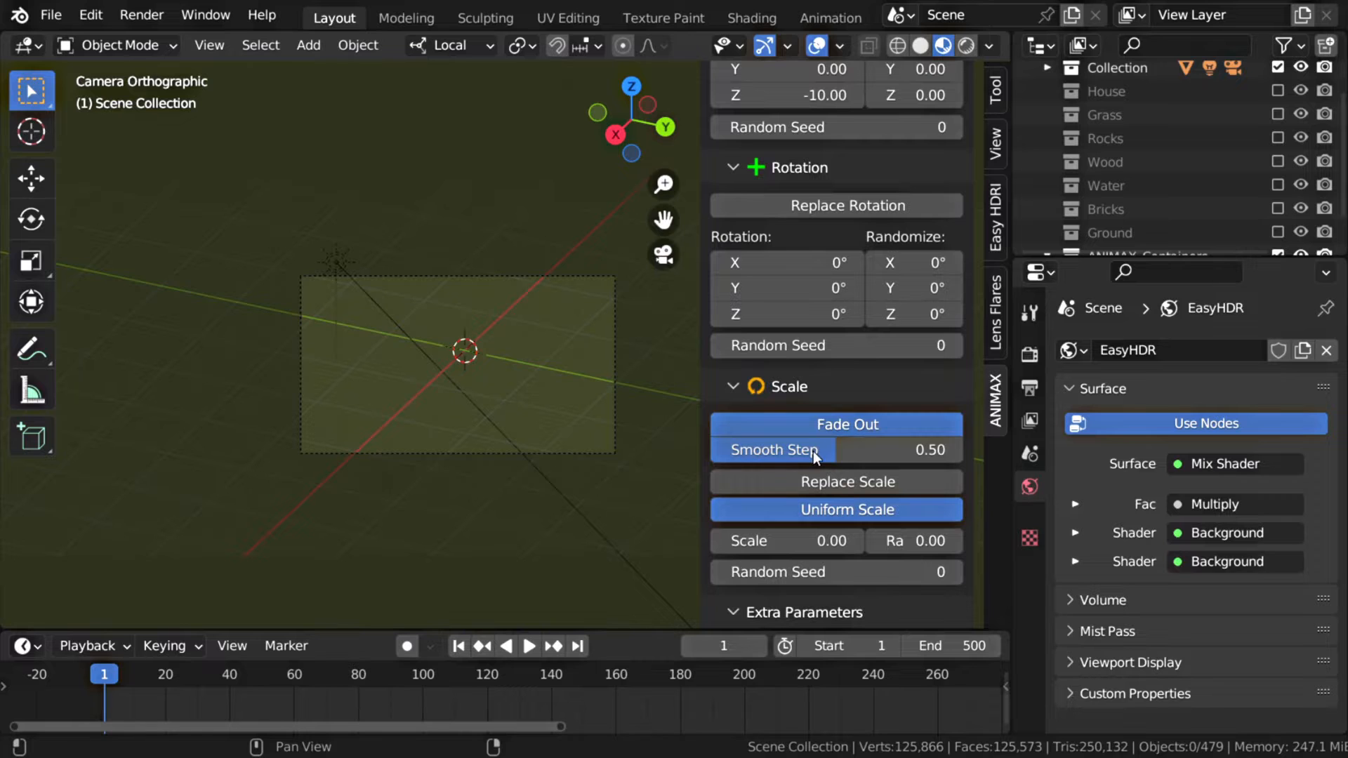
drag(813, 451, 744, 450)
key(space)
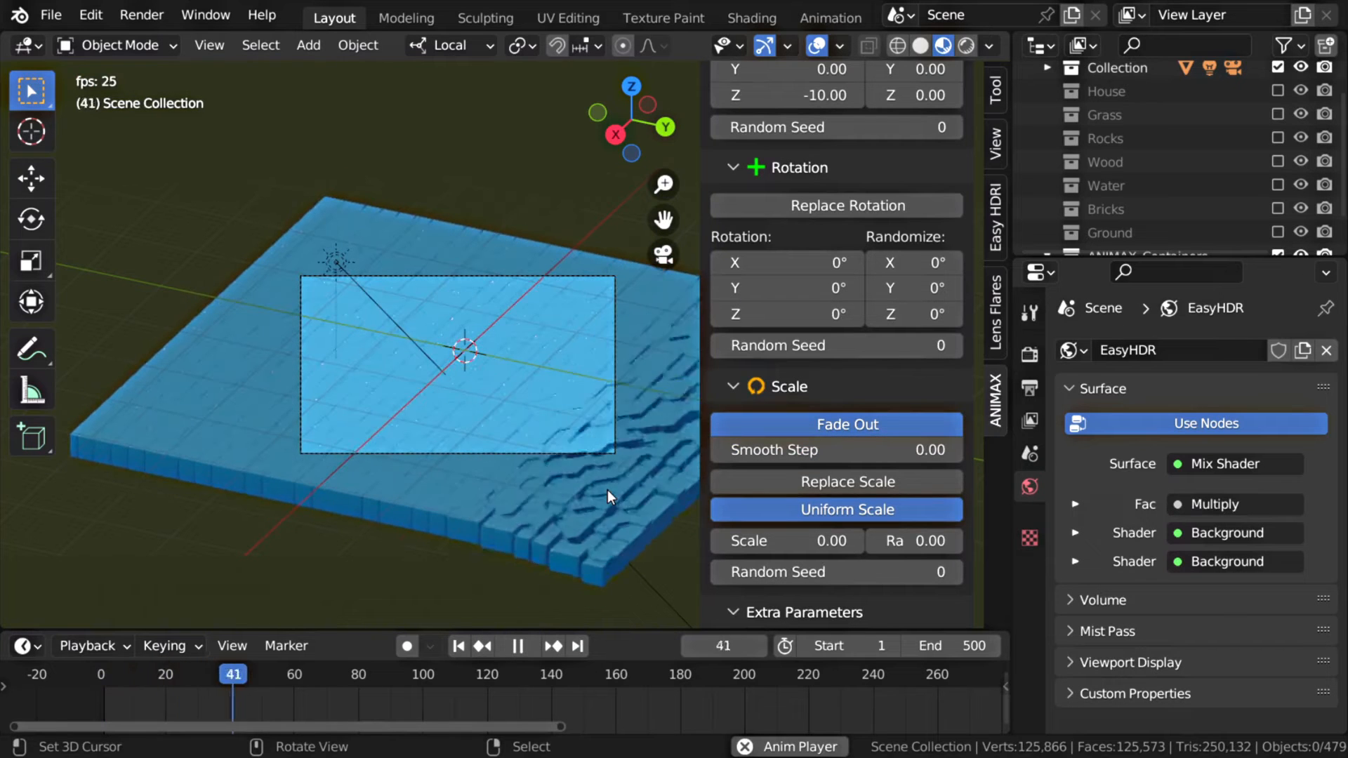
key(Escape)
Set the duration of the water's Transform effect to 60 and preview the animation
scroll(932, 364, up, 10)
scroll(940, 365, up, 6)
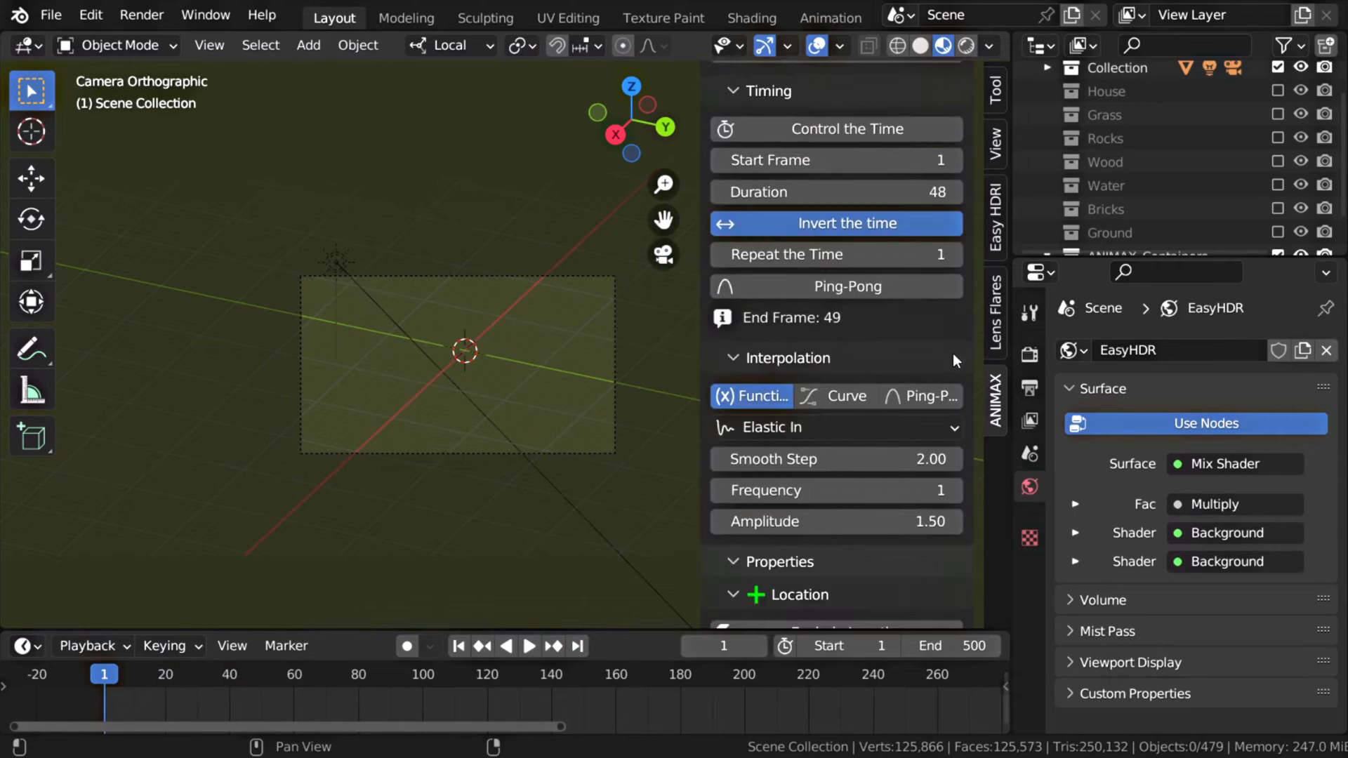
click(928, 195)
text(60)
key(Return)
key(space)
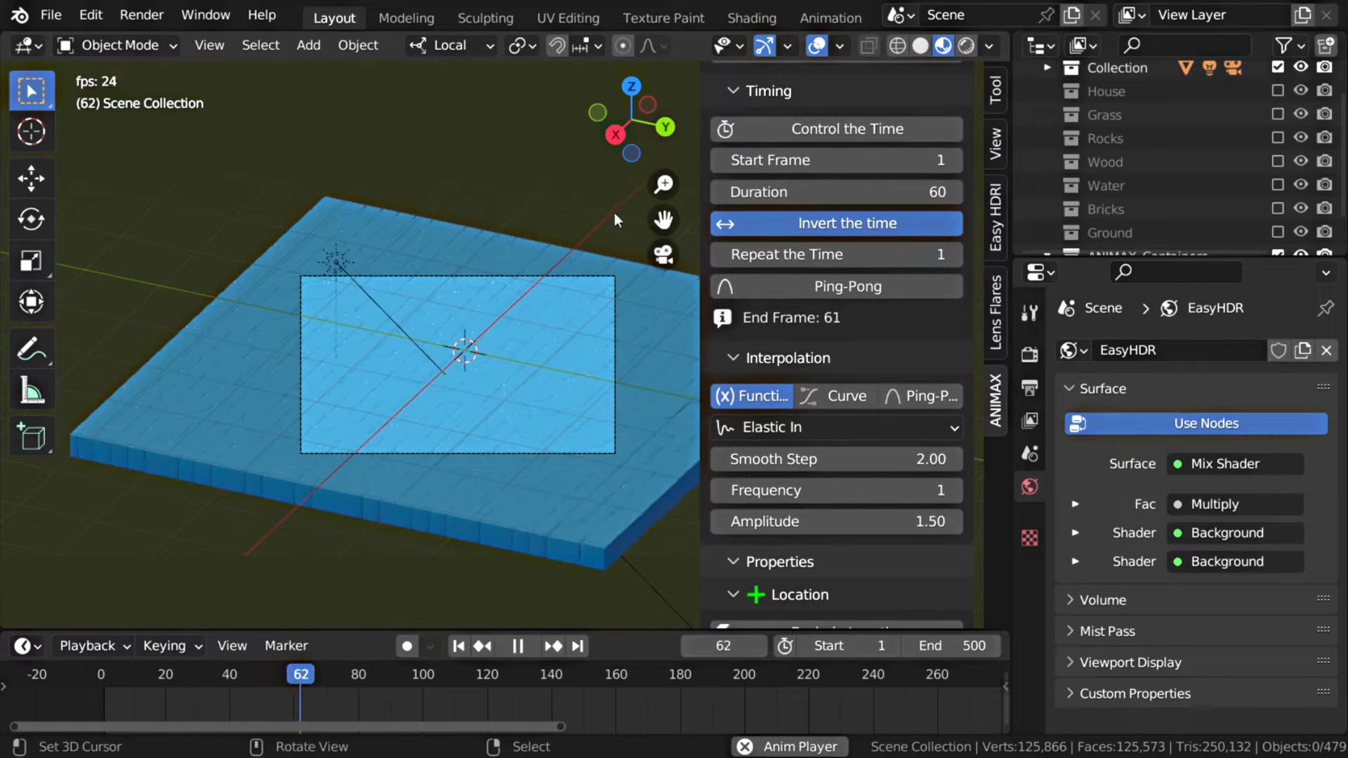
key(Escape)
Maximize the 3D viewport and play the water animation through the camera
key(KP_0)
key(ctrl+space)
key(space)
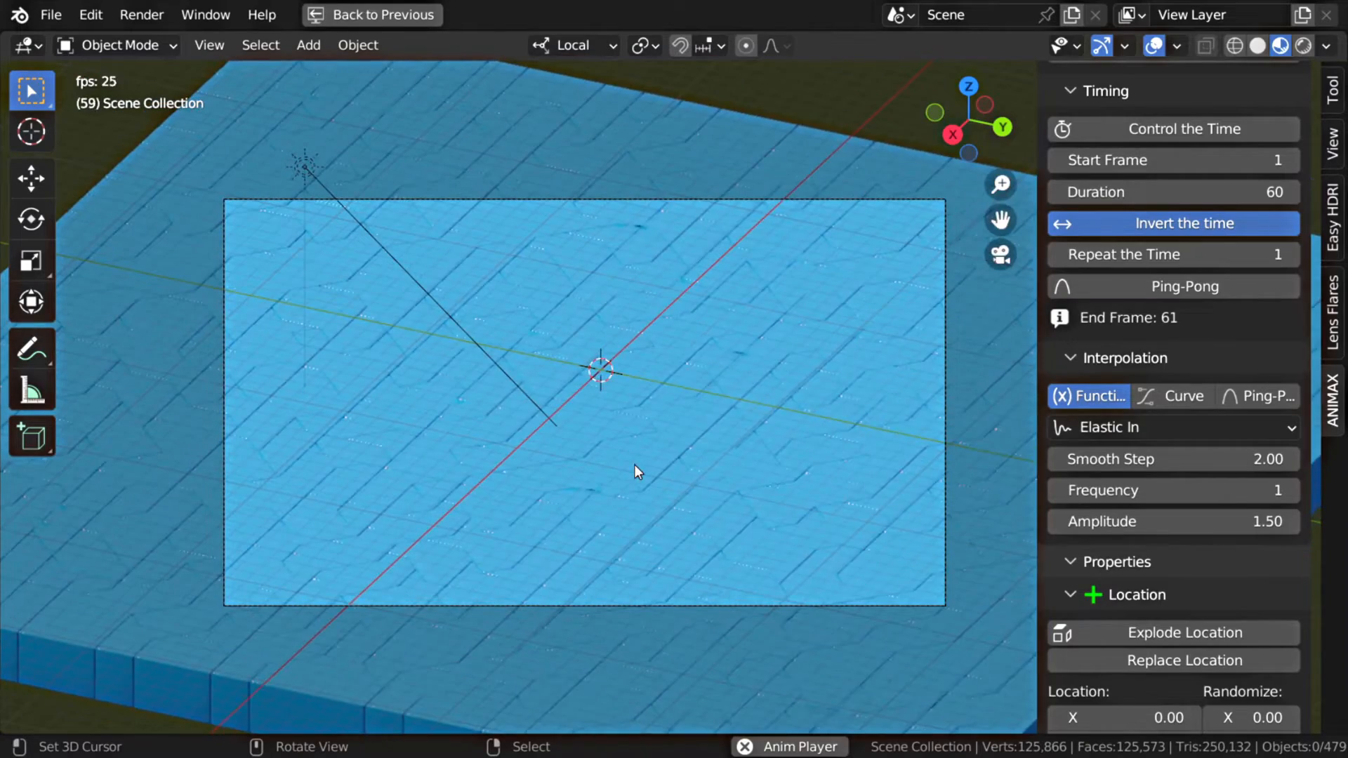
key(Escape)
Add a Wave effect to the water after the Transform effect and play the animation
scroll(1215, 424, up, 12)
scroll(1216, 423, up, 6)
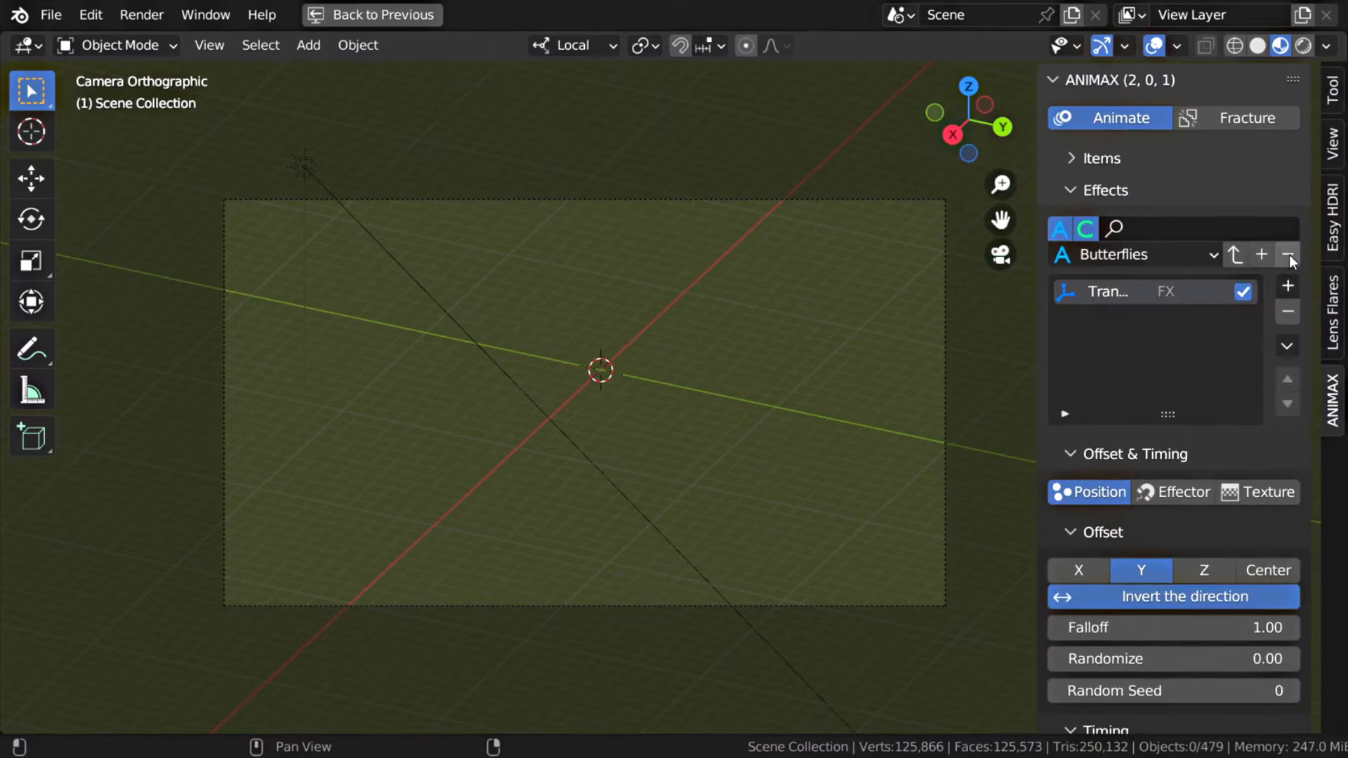
click(1289, 285)
click(1227, 377)
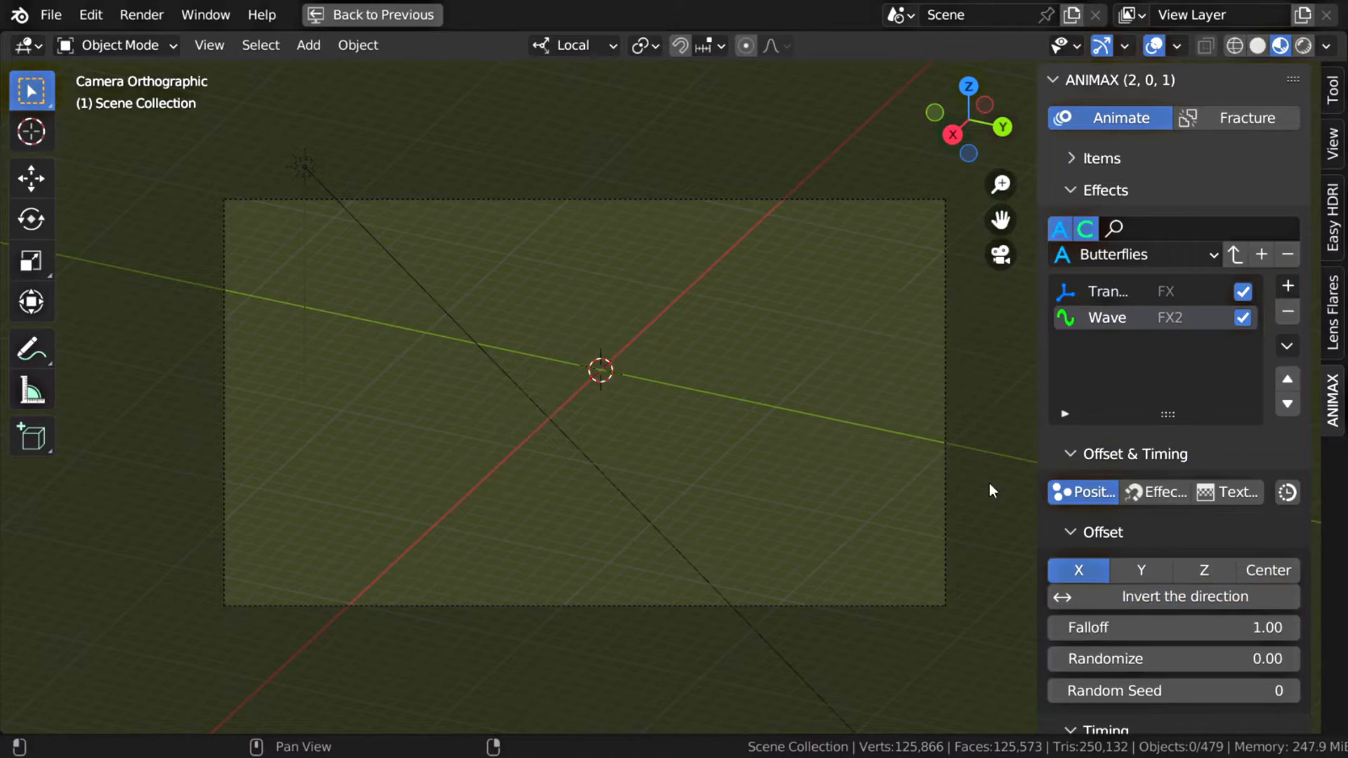
key(space)
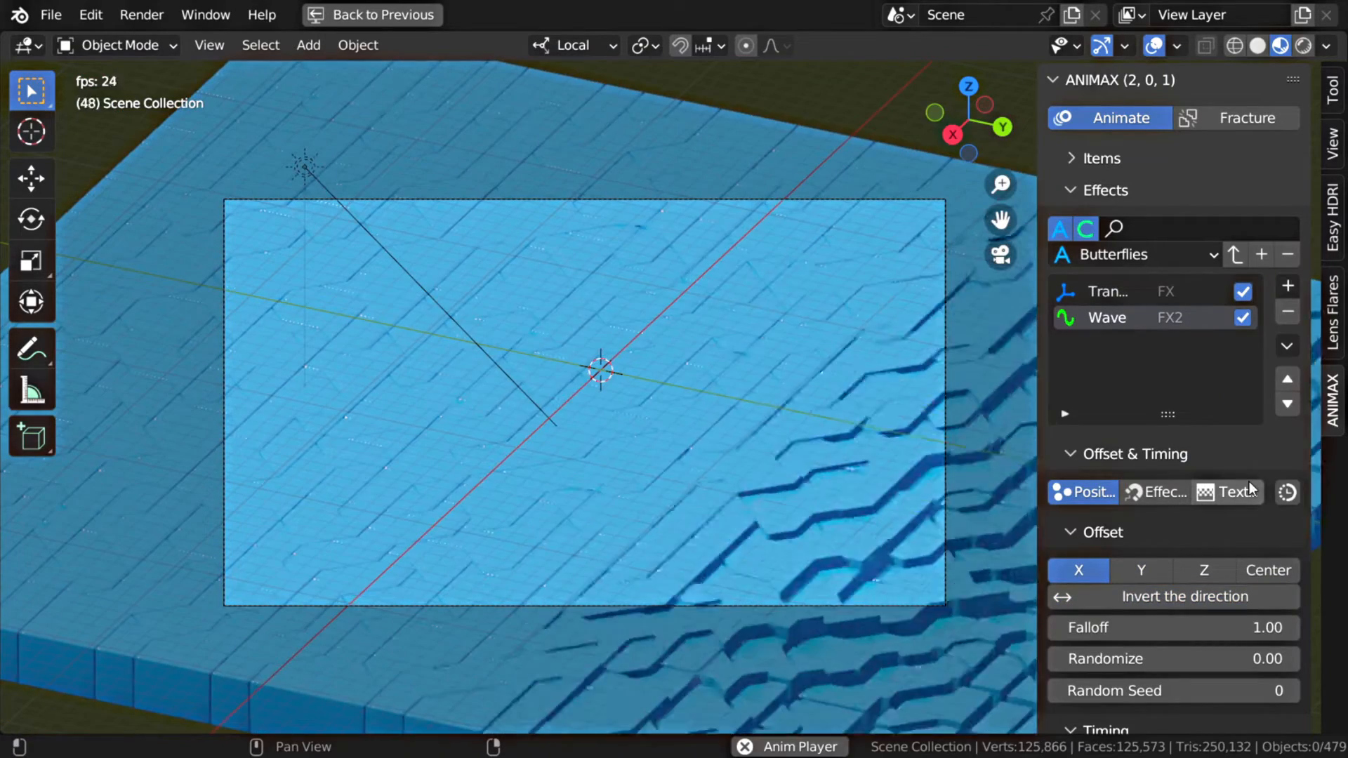
key(space)
Set the Wave effect's Z location to 1 and preview the water motion
scroll(1235, 483, down, 15)
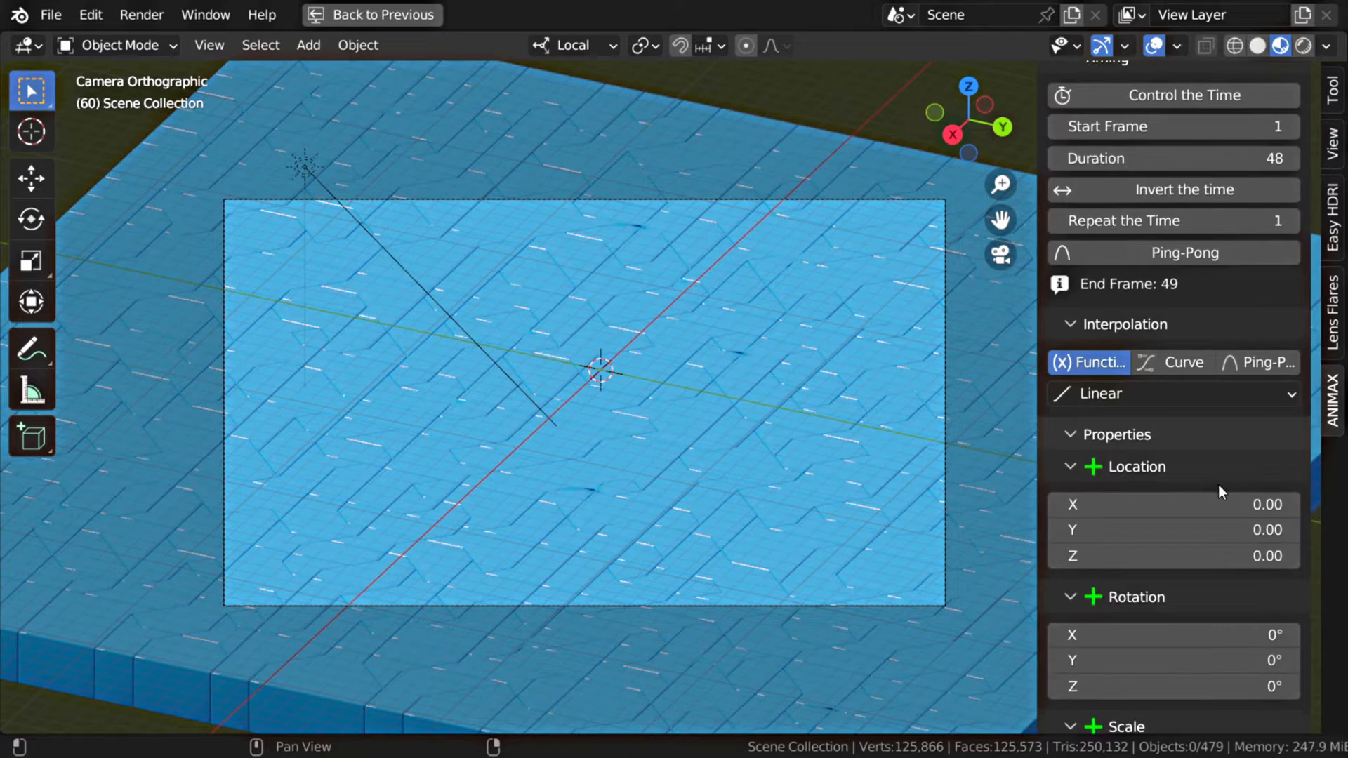
scroll(1218, 485, down, 4)
double_click(1199, 421)
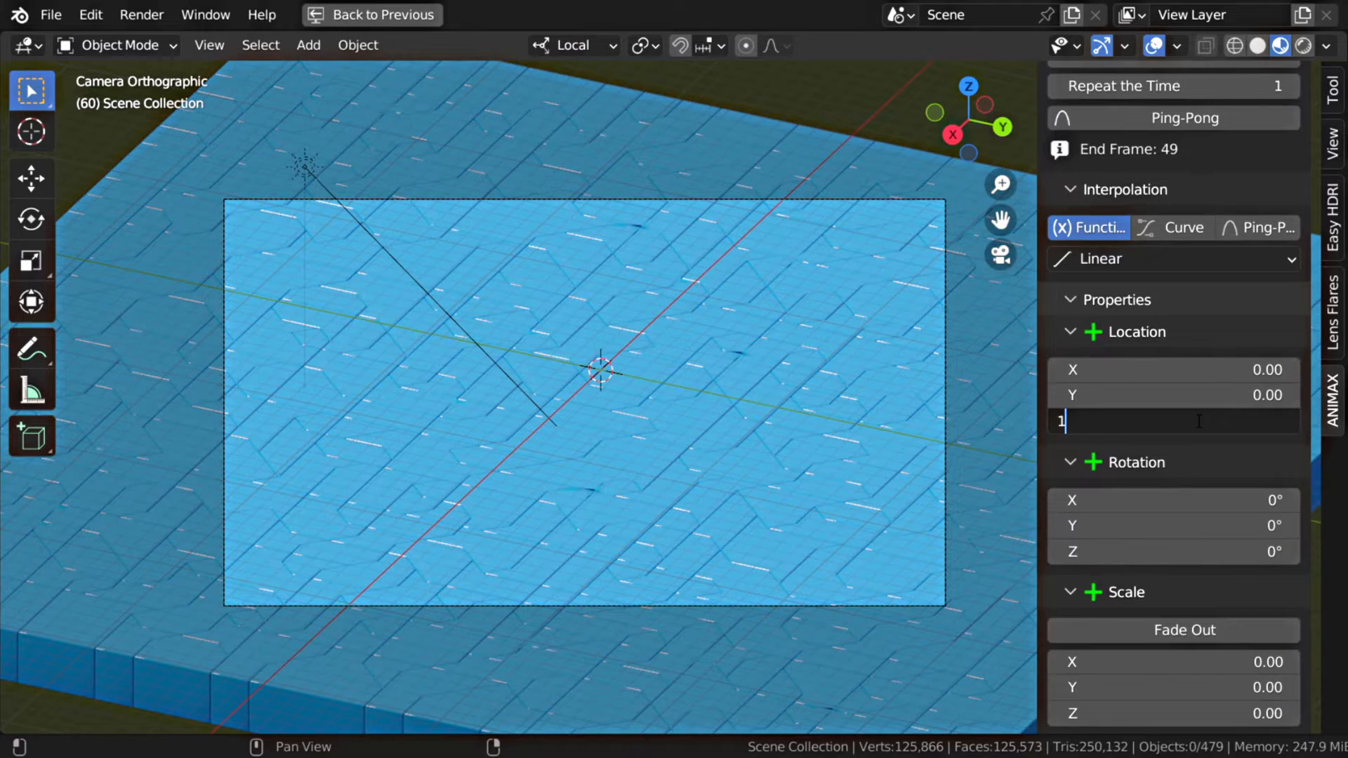
key(Return)
key(space)
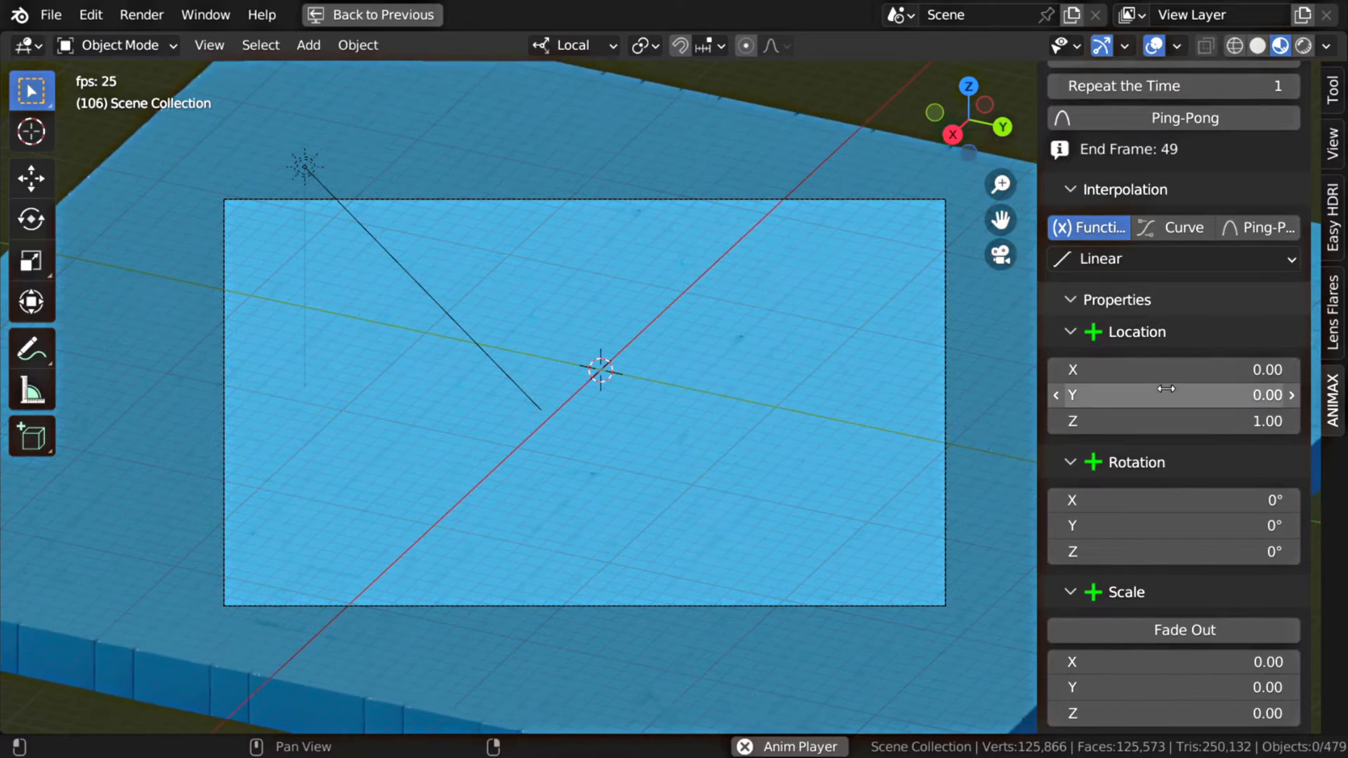
key(space)
Set the Wave effect's Scale extra parameter to 1 and preview the waves
scroll(1182, 458, down, 10)
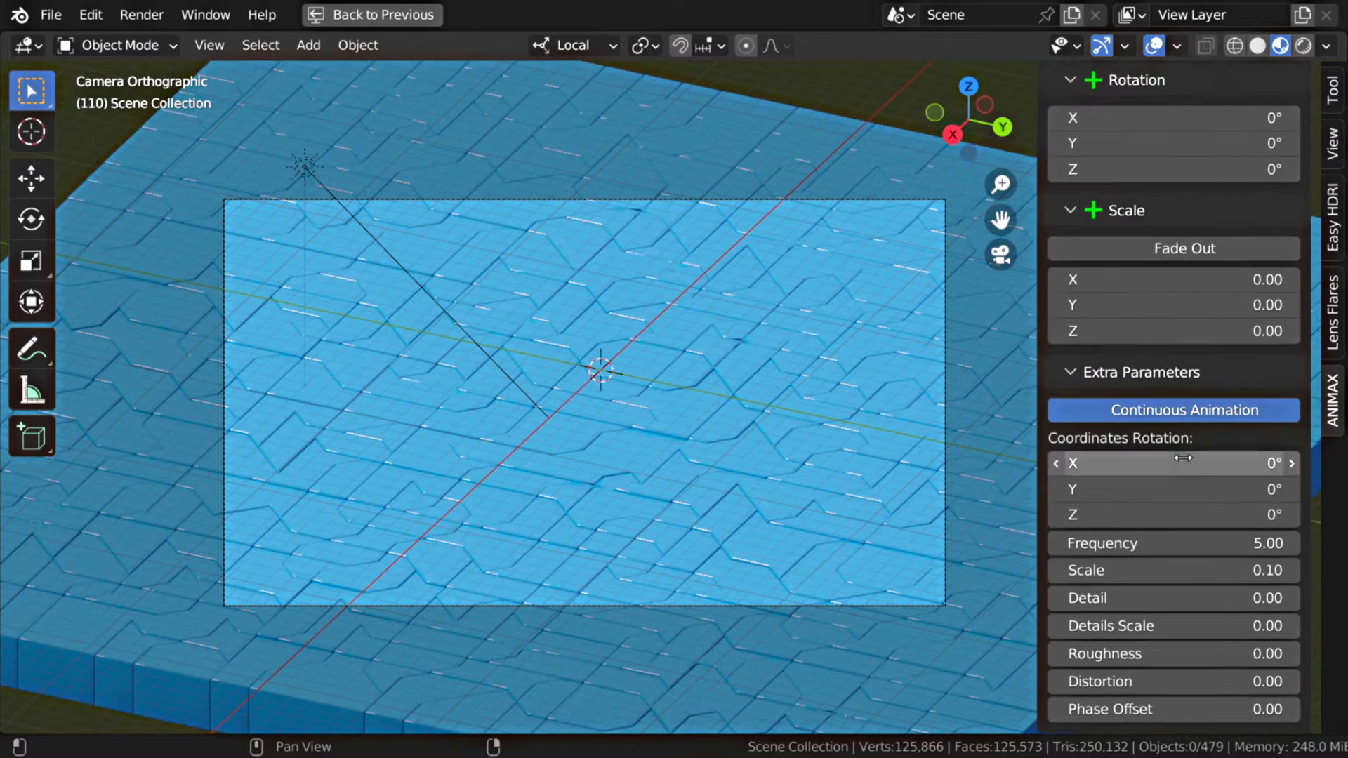
click(1214, 570)
text(1)
key(Return)
key(space)
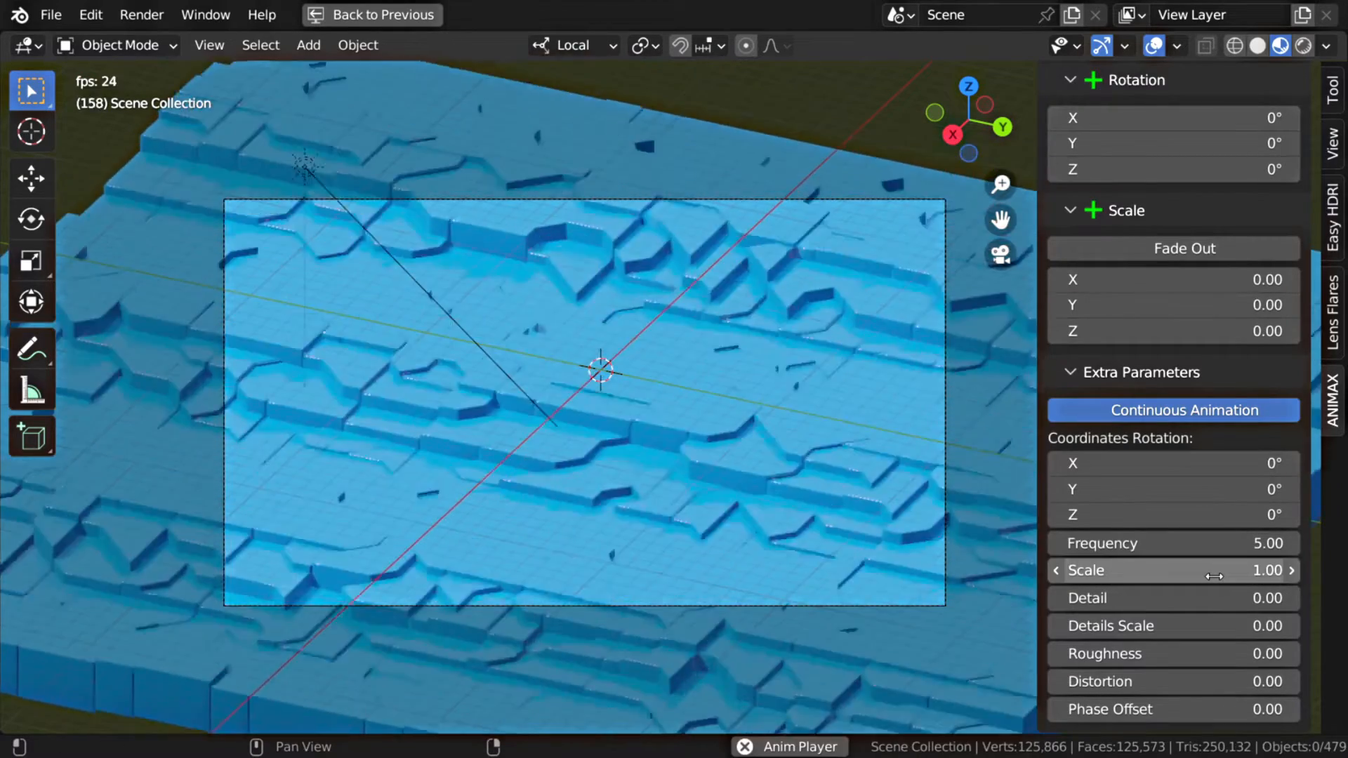
key(Escape)
Set the Wave effect's Detail, Details Scale and Roughness to 1 and its Distortion to 50, and play the animation
click(1207, 596)
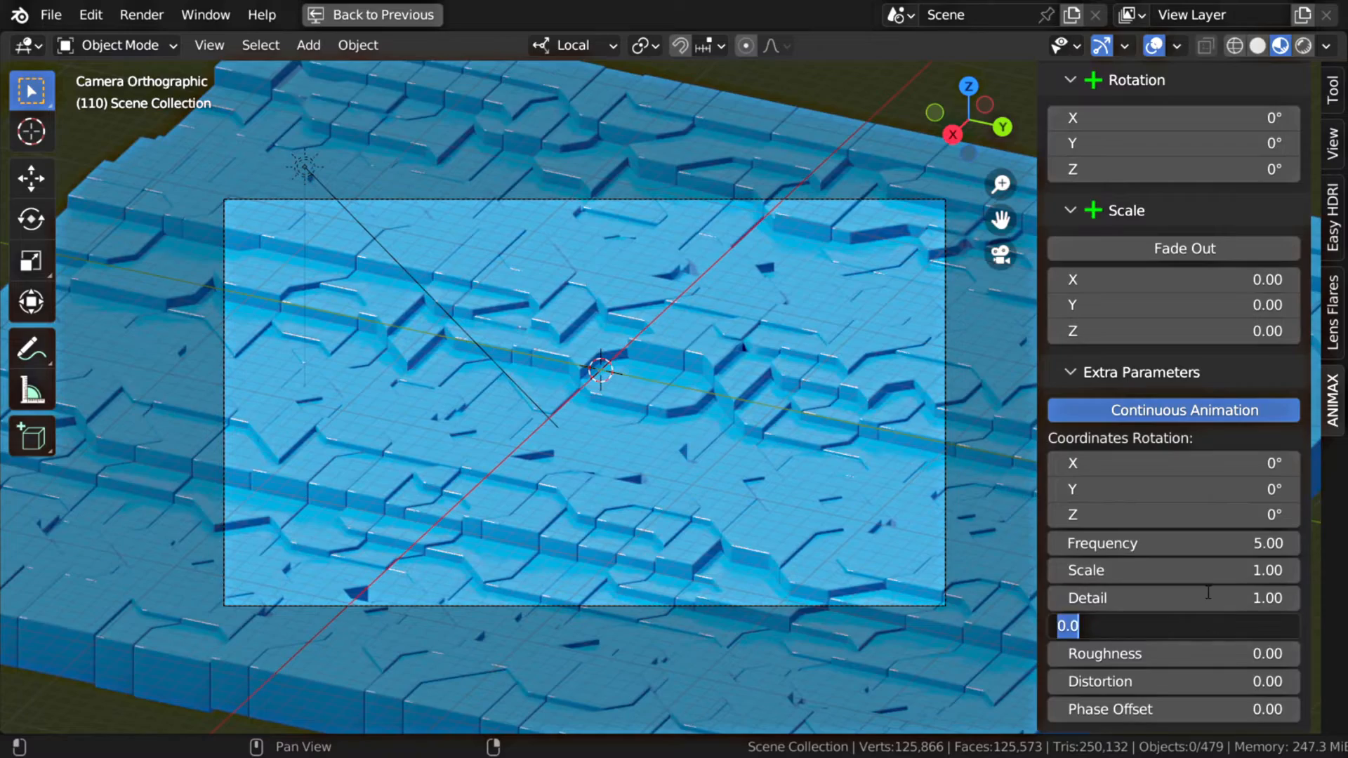
text(1)
key(Tab)
key(Return)
key(space)
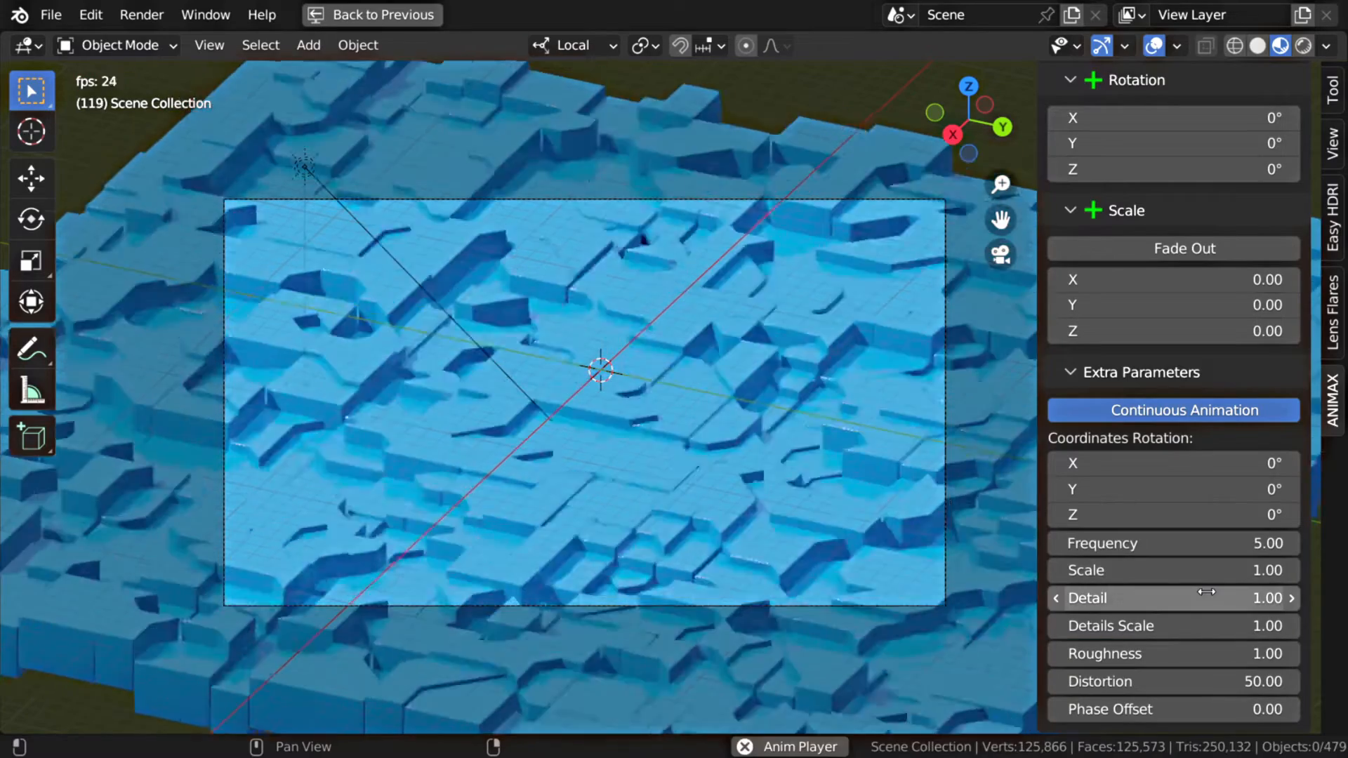
Set the Wave effect's Frequency to 10 and play the water animation
key(Escape)
text(10)
key(Return)
key(space)
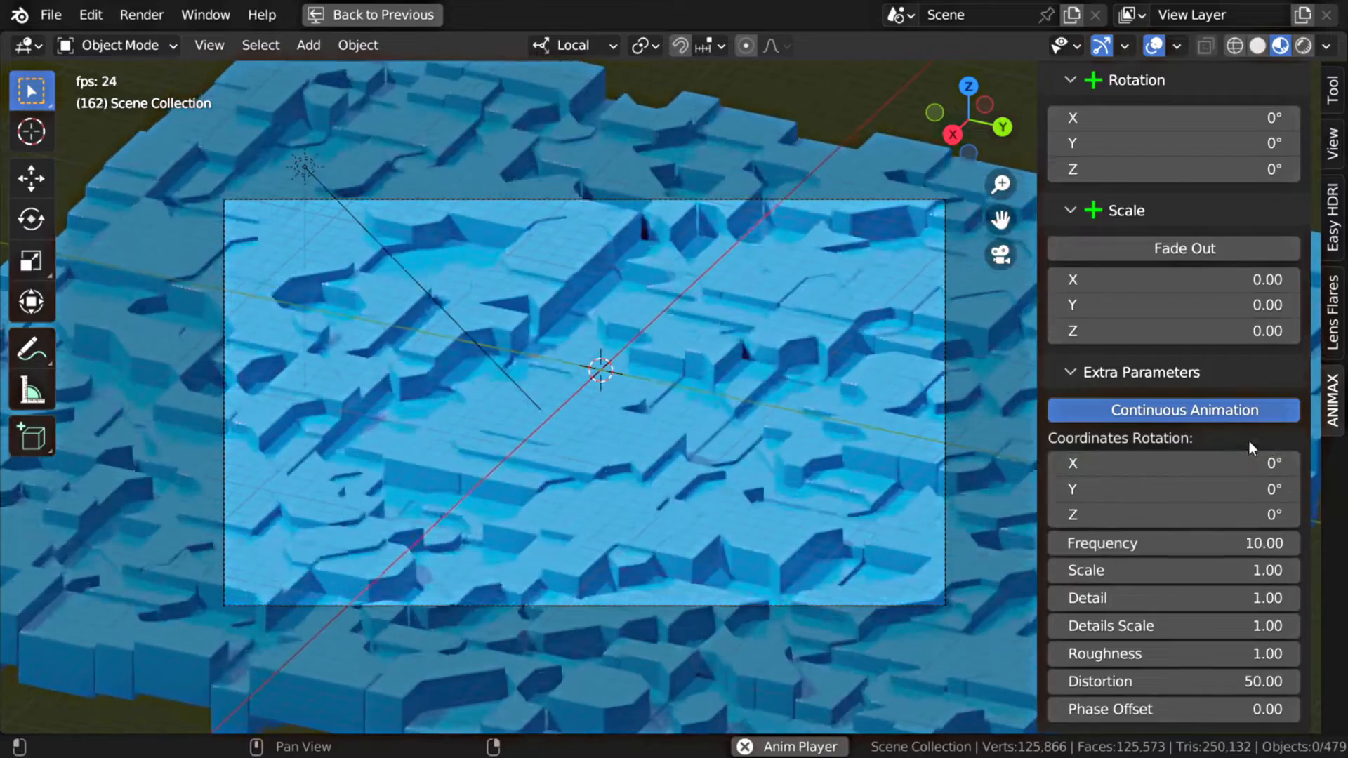
Lower the Wave effect's Z location to 0.5 during playback and stop the animation
scroll(1247, 421, up, 8)
click(1243, 274)
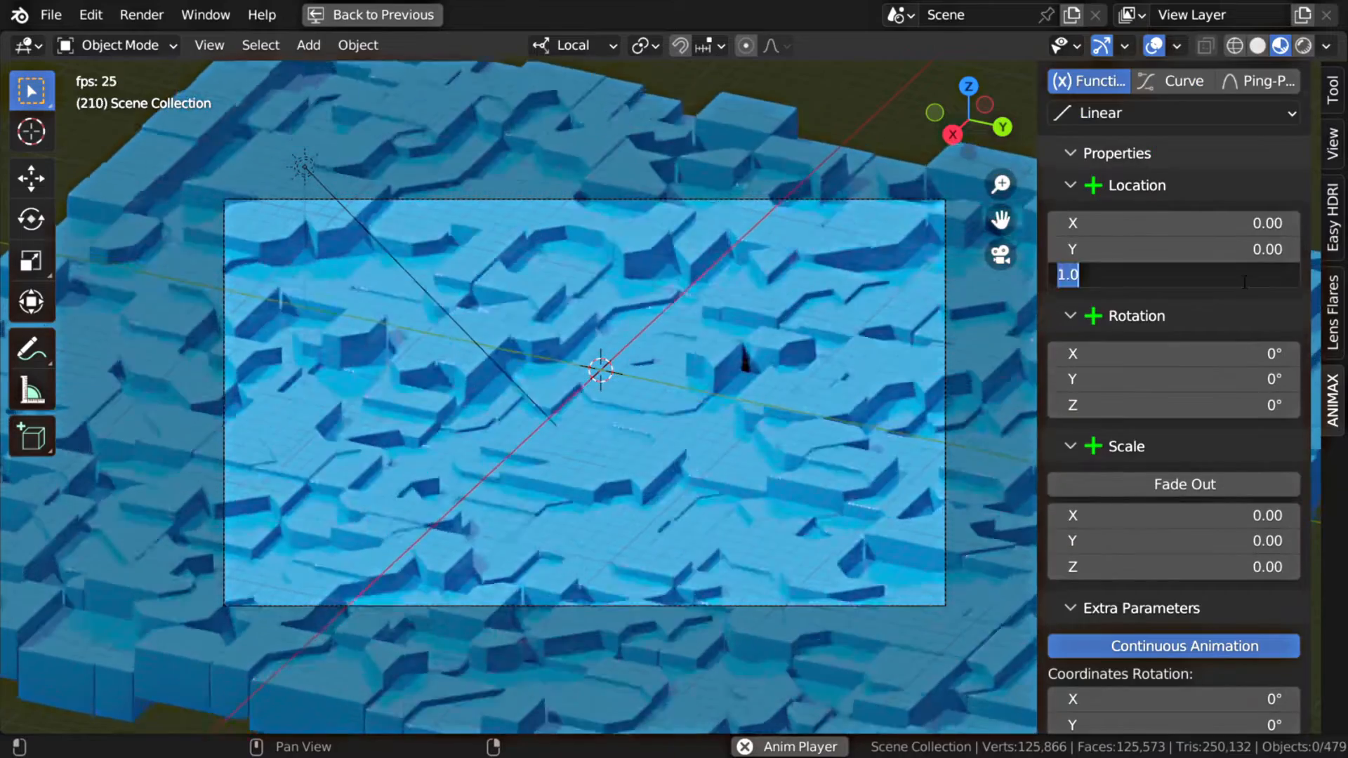
text(0.5)
key(Return)
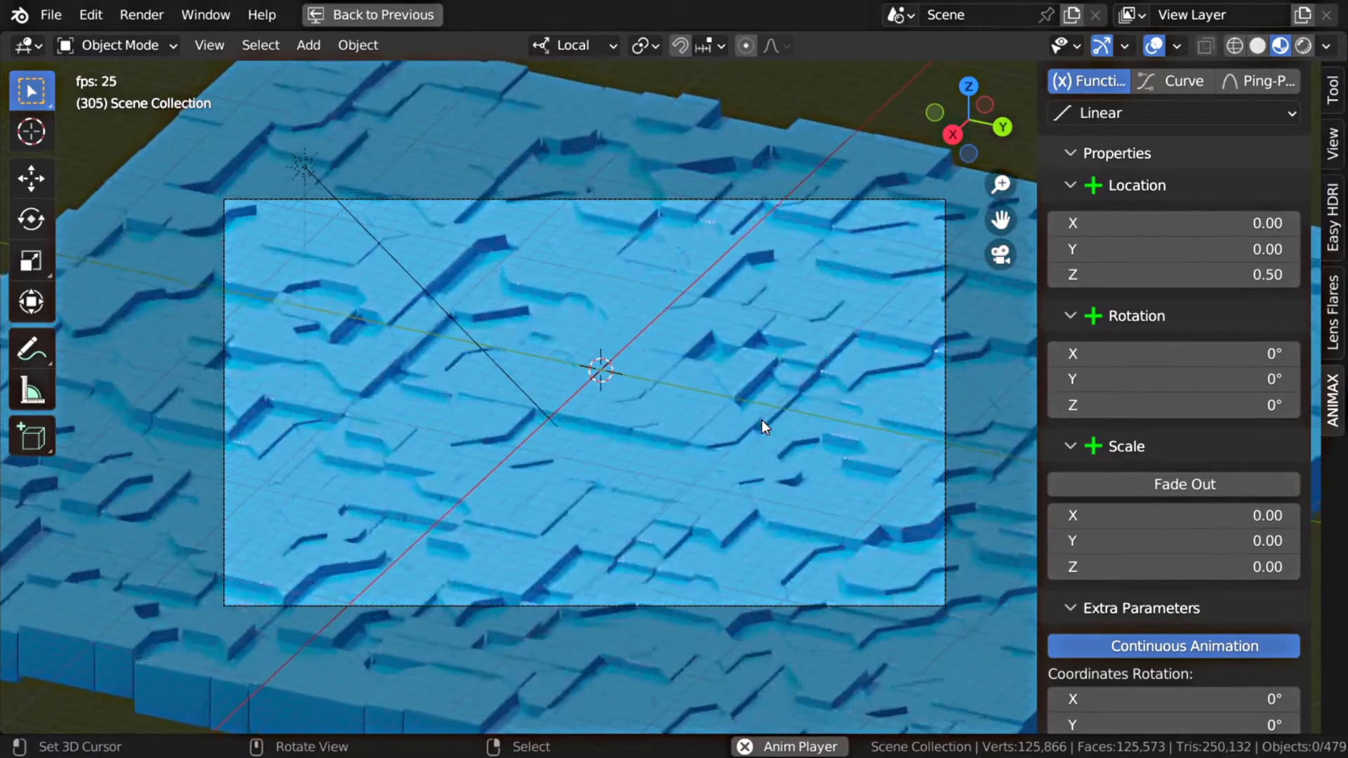
key(Escape)
Show the scene's render settings and replay the water animation from the first frame with the viewport overlays hidden
key(ctrl+space)
click(1028, 352)
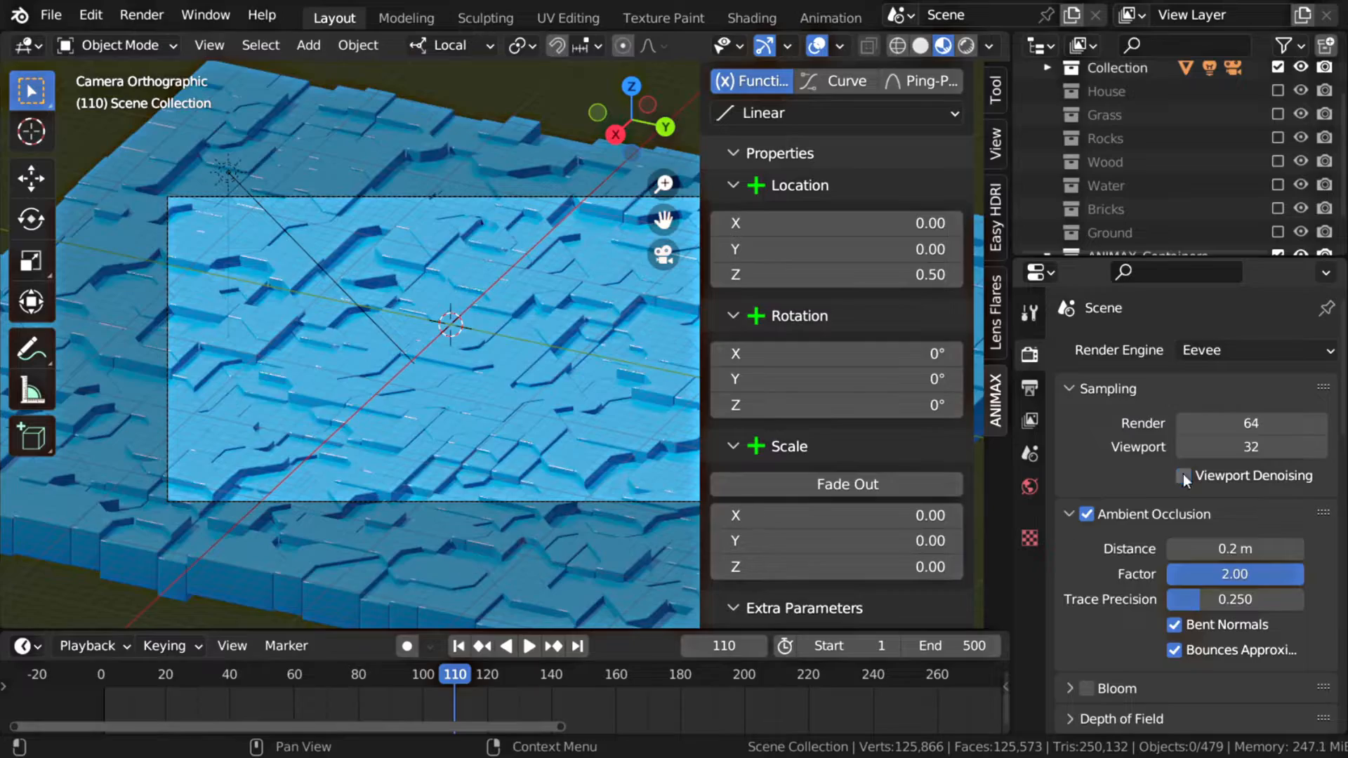
key(ctrl+space)
key(shift+Left)
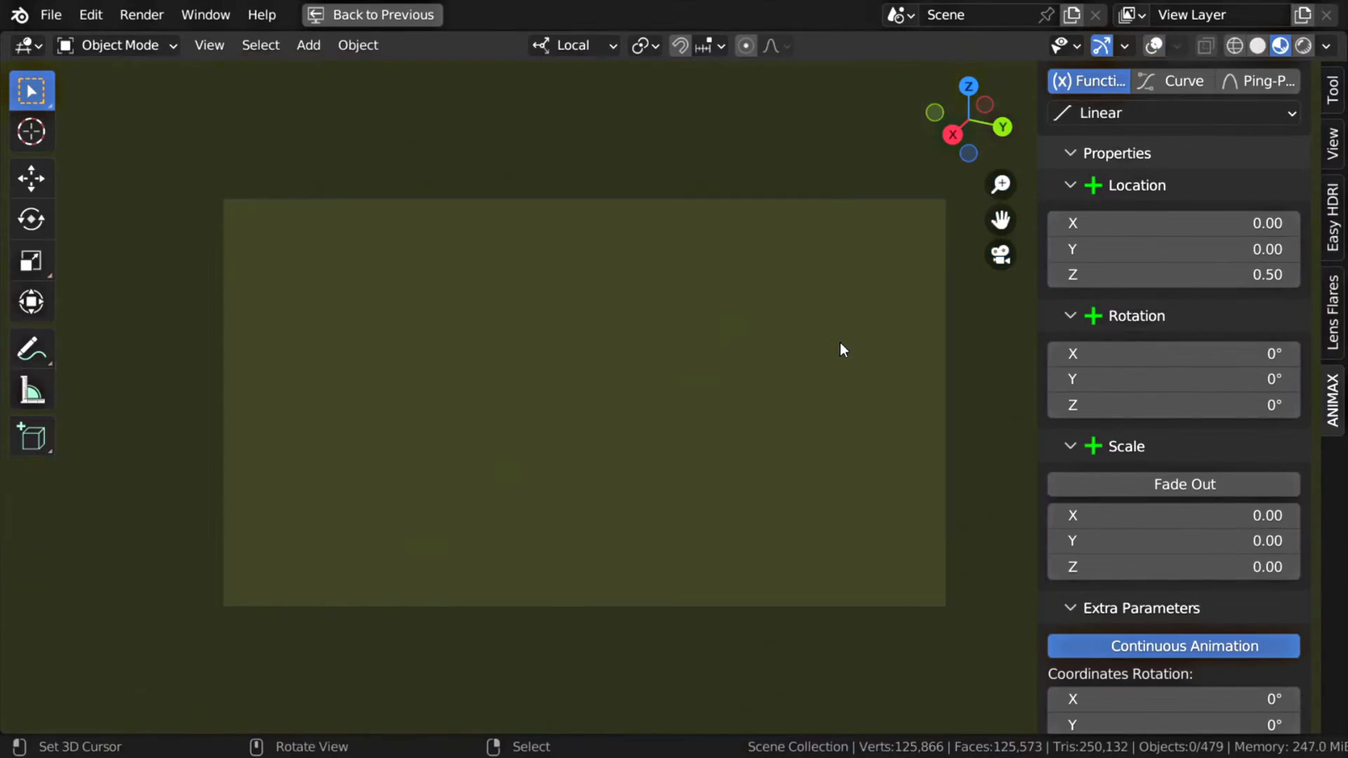
key(space)
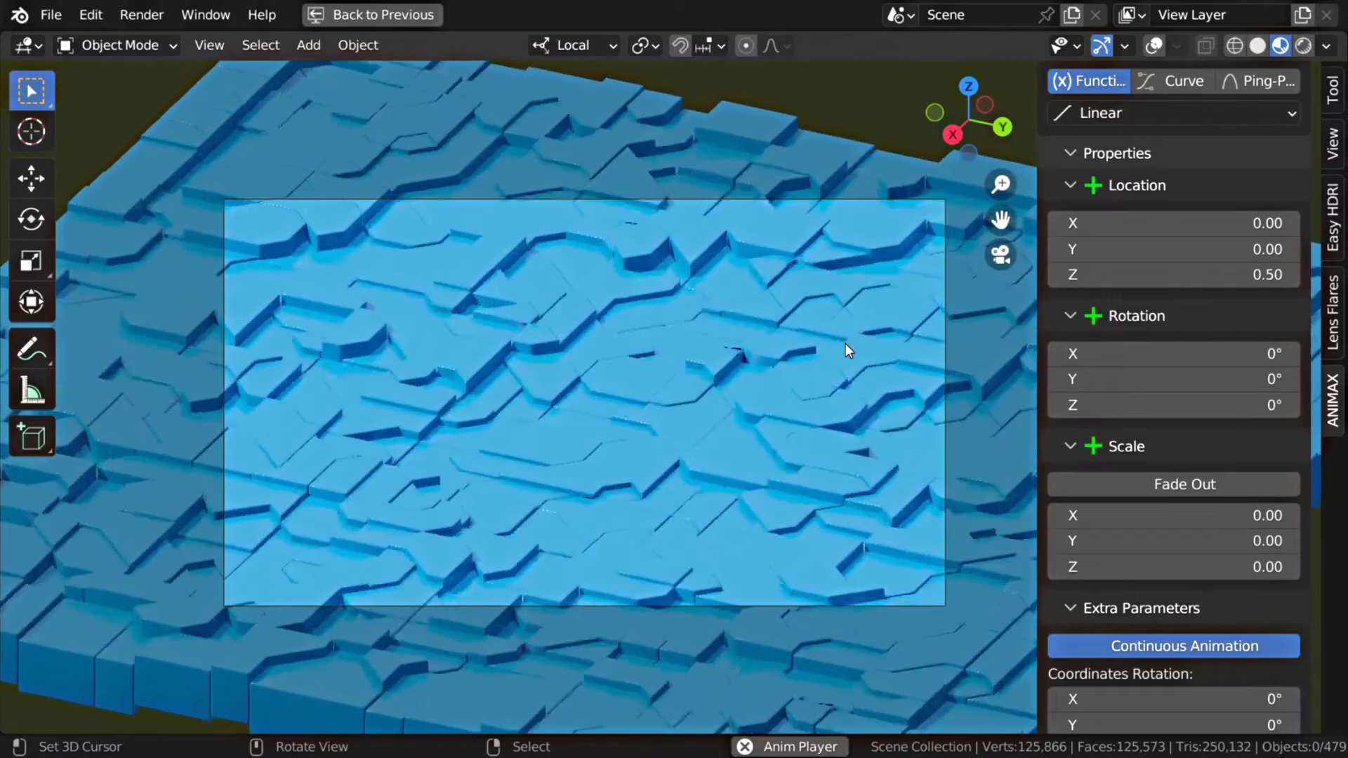
key(space)
Change the Easy HDRI background display to Solid, return to the ANIMAX settings and preview the animation
click(1331, 217)
click(1161, 379)
click(1131, 418)
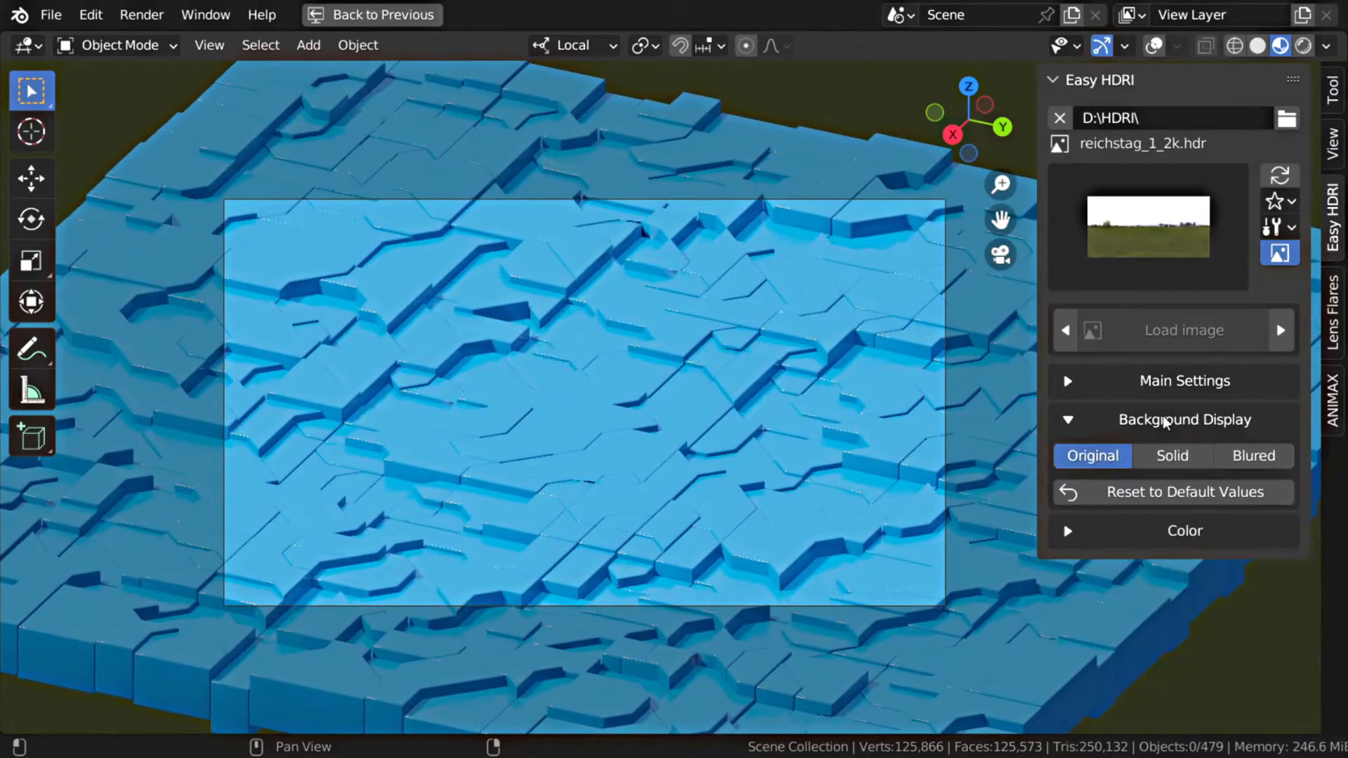
click(1164, 452)
click(1331, 401)
key(space)
key(space)
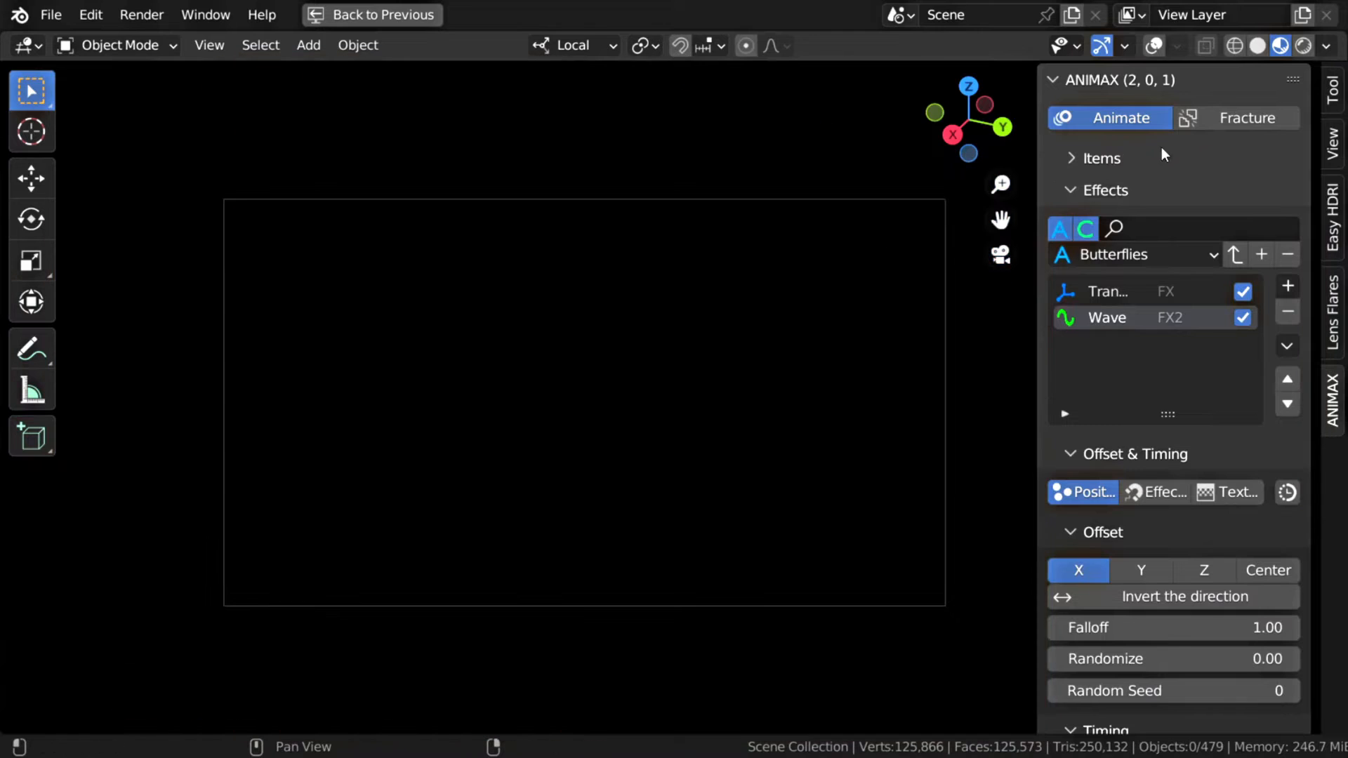
Add a second collection item to the ANIMAX items and assign the Ground collection to it
click(1101, 158)
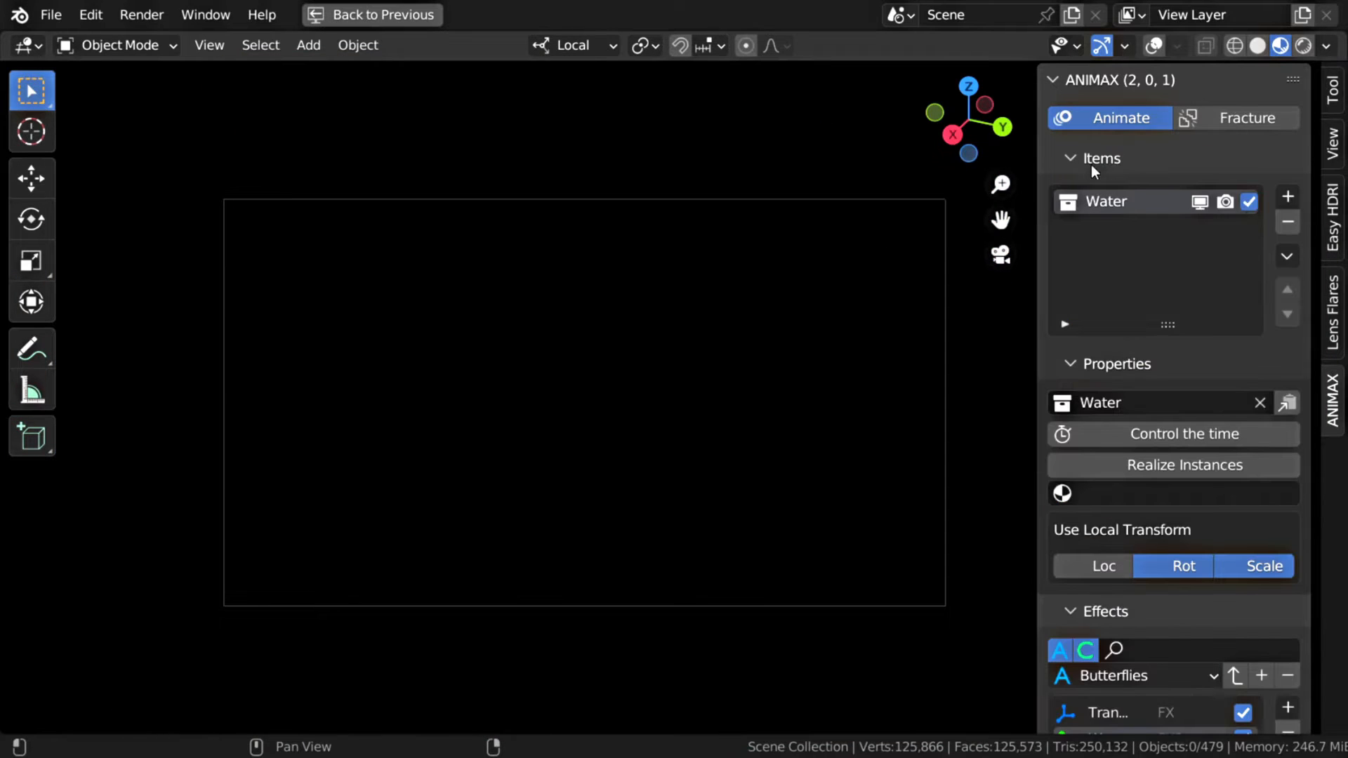
click(1287, 199)
click(1208, 228)
click(1142, 402)
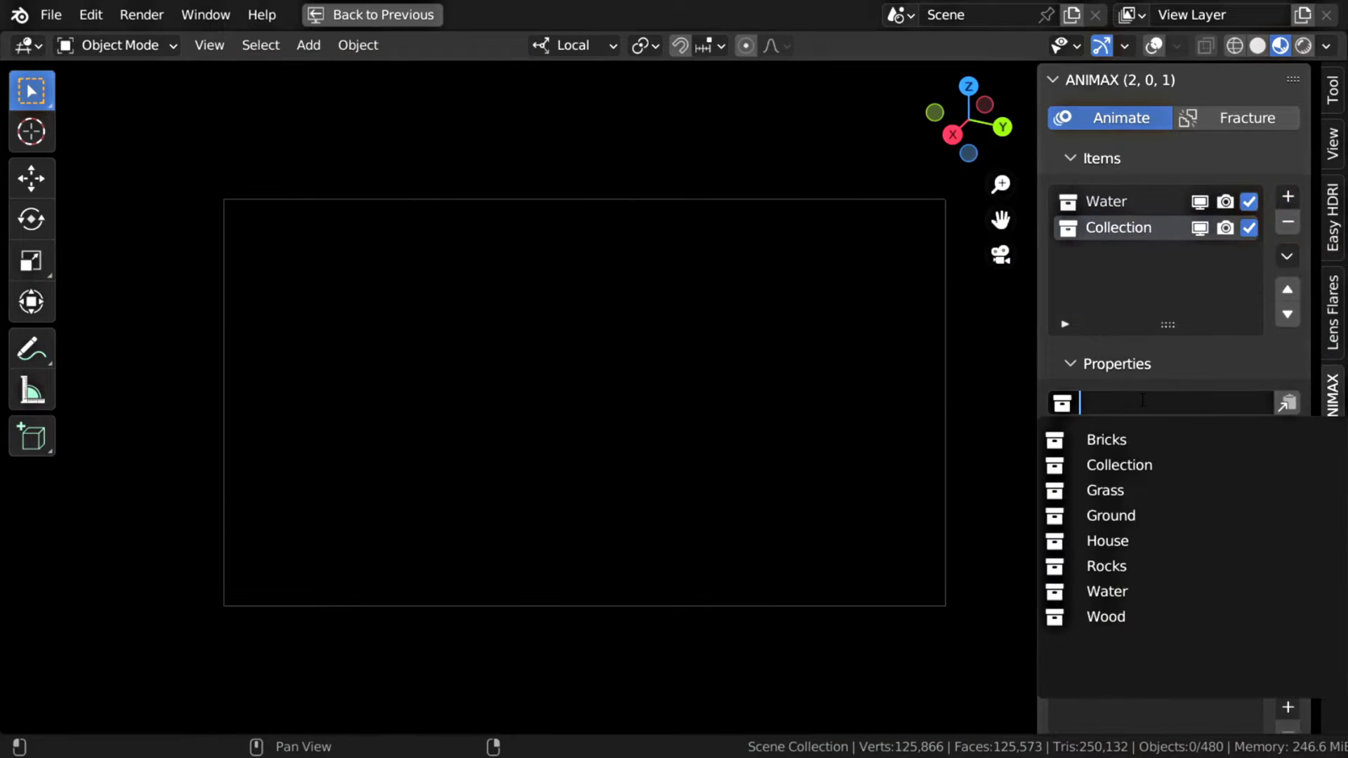
click(1162, 515)
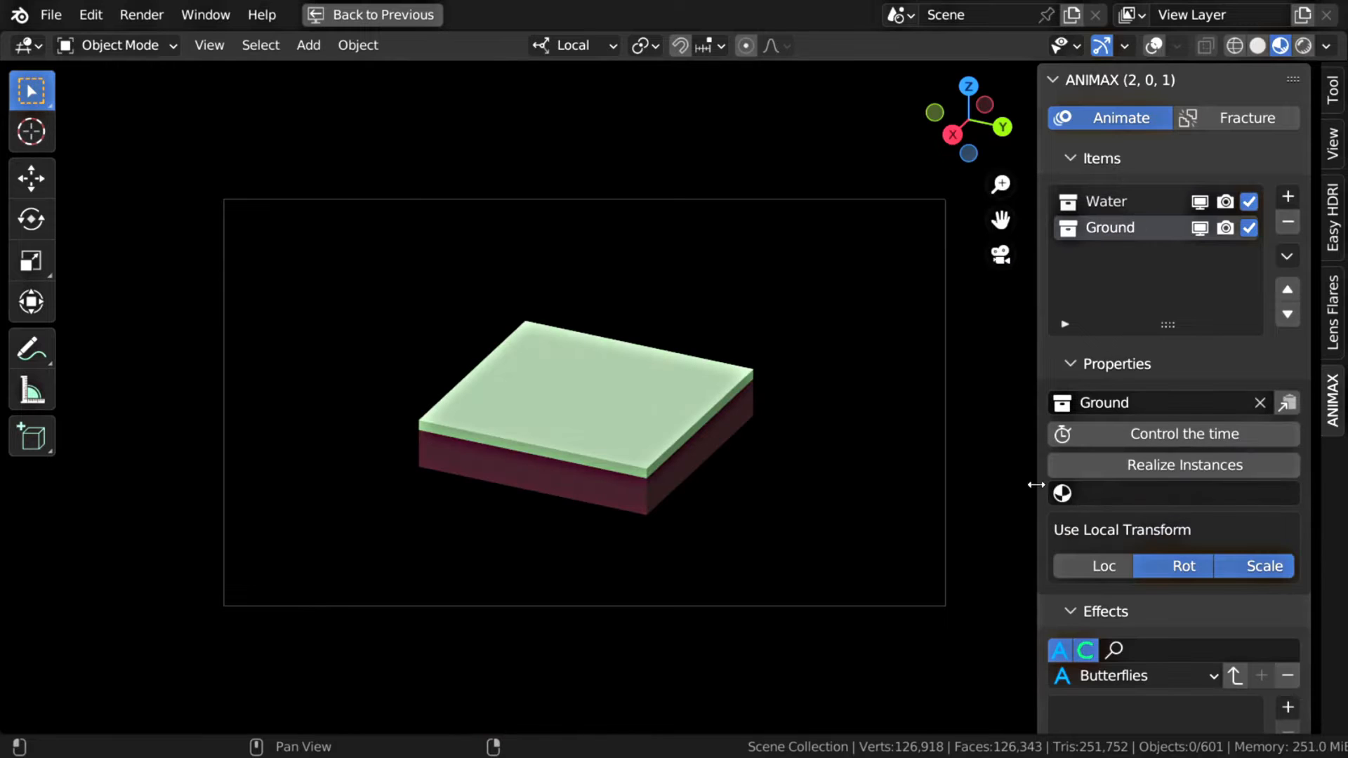
Add a Transform effect to the Ground item and set its Z location to -10
click(1116, 158)
click(1287, 288)
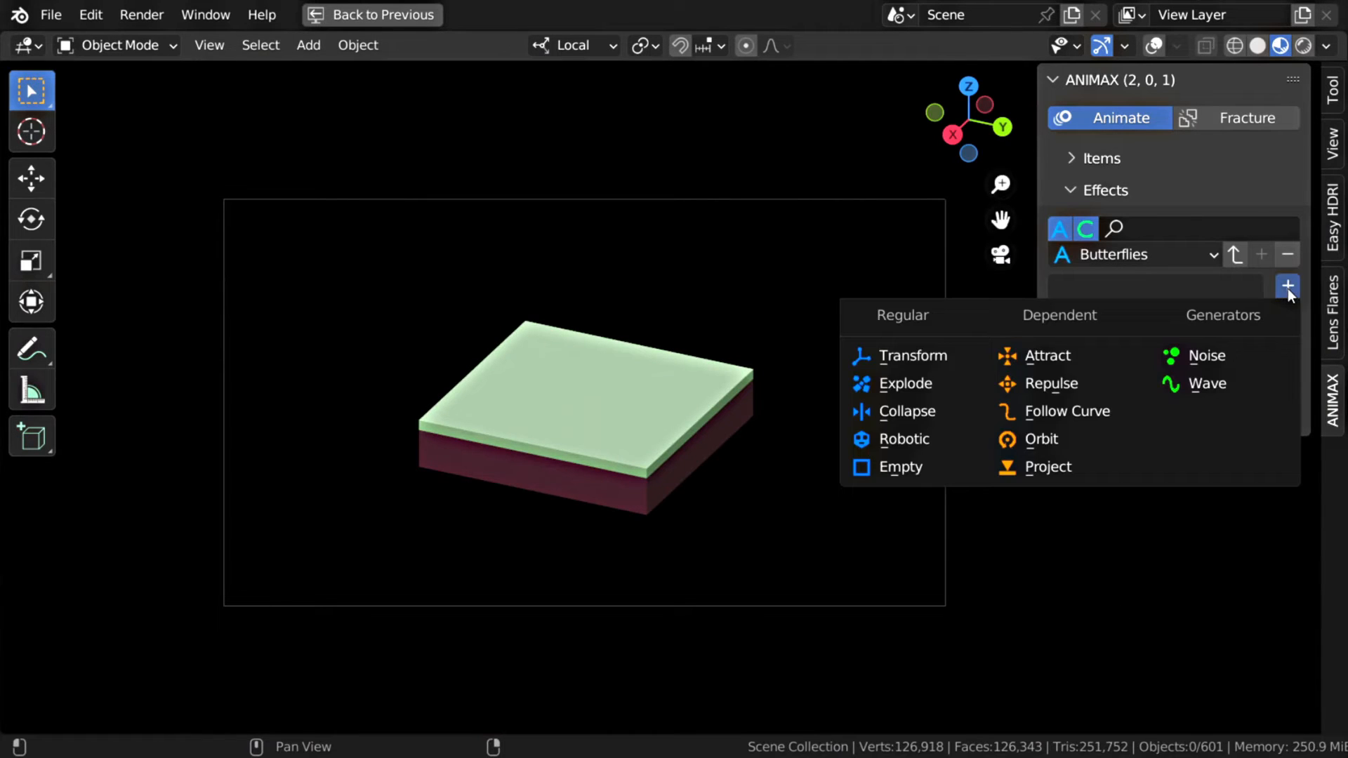
click(948, 354)
scroll(1071, 381, down, 15)
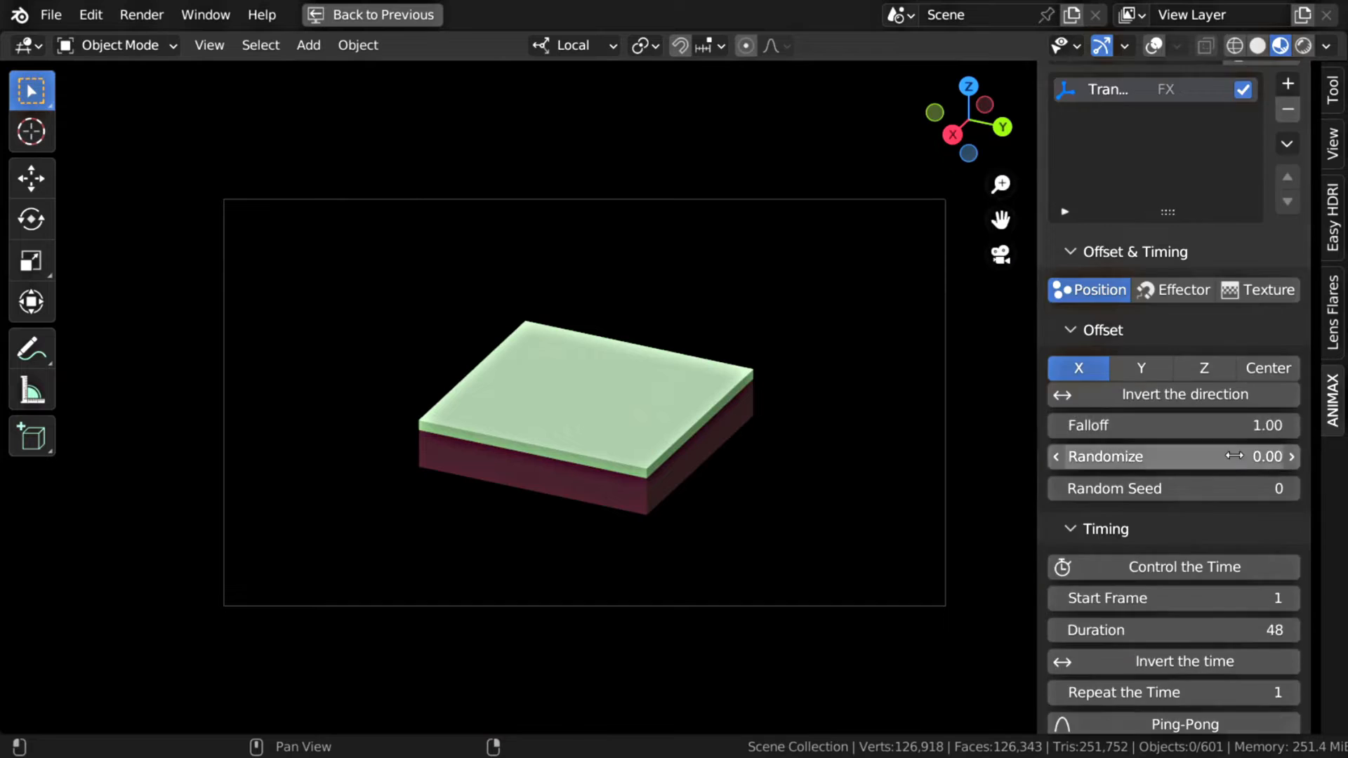
click(1146, 535)
Invert the time of the ground's Transform effect and set its start frame to 20, checking the timeline around frame 23
scroll(1144, 532, up, 5)
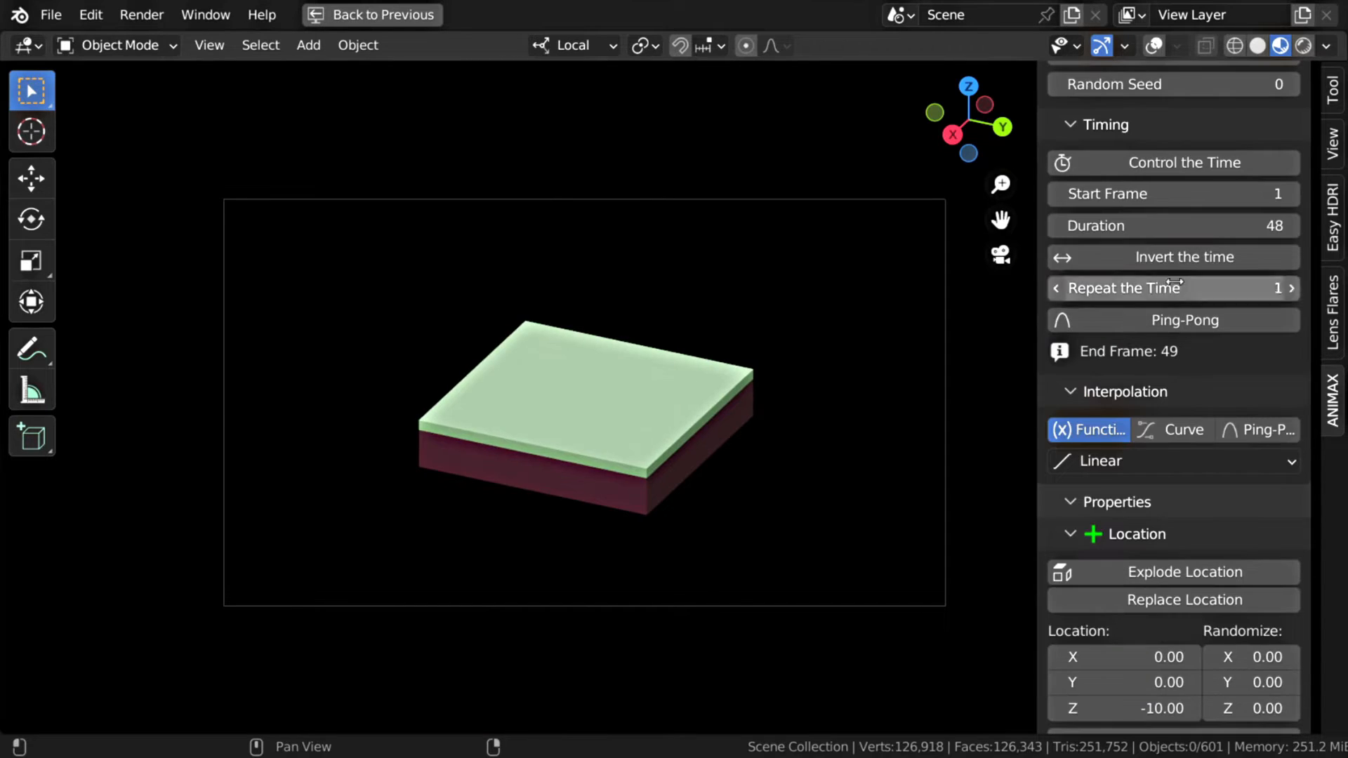
click(1185, 256)
key(ctrl+alt+space)
drag(232, 681, 175, 680)
scroll(915, 313, up, 3)
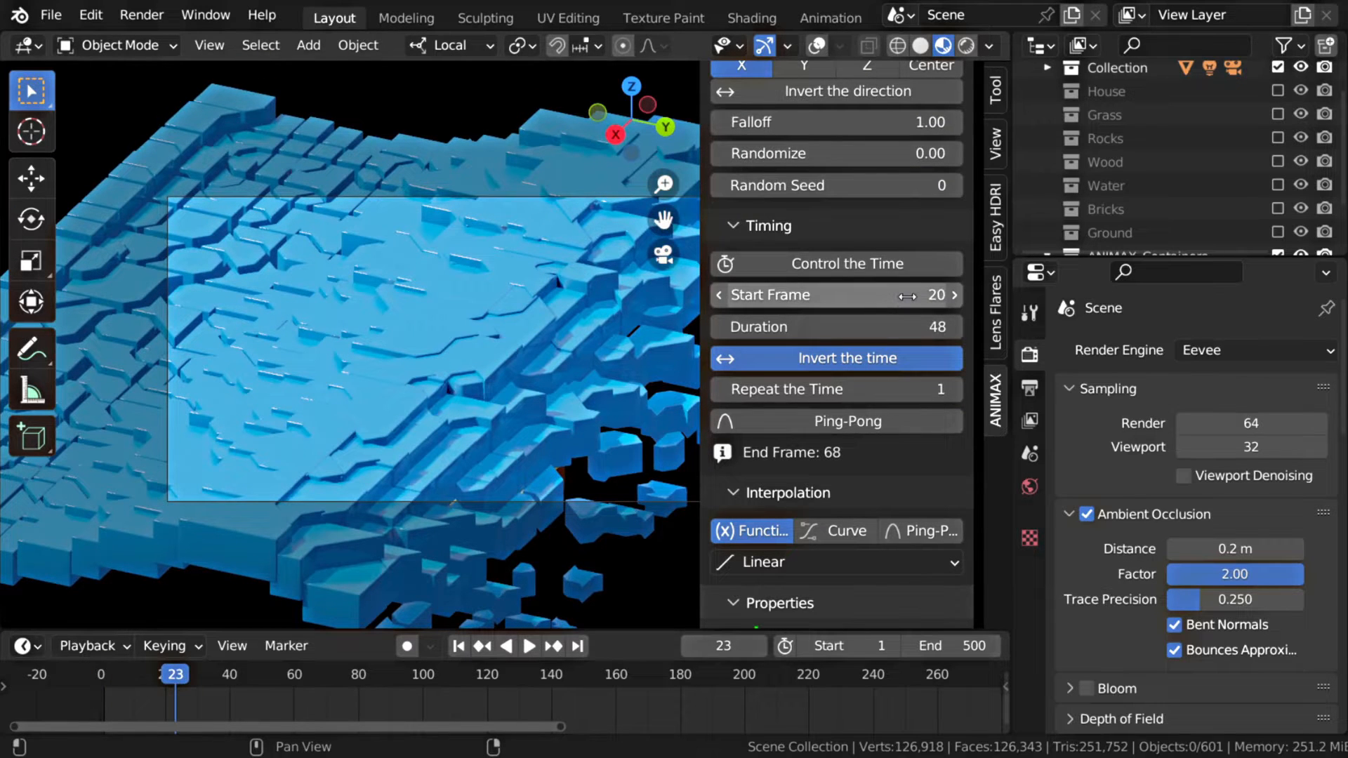
Set the ground Transform effect's interpolation to Back In, preview the animation and set the start frame to 24
click(850, 570)
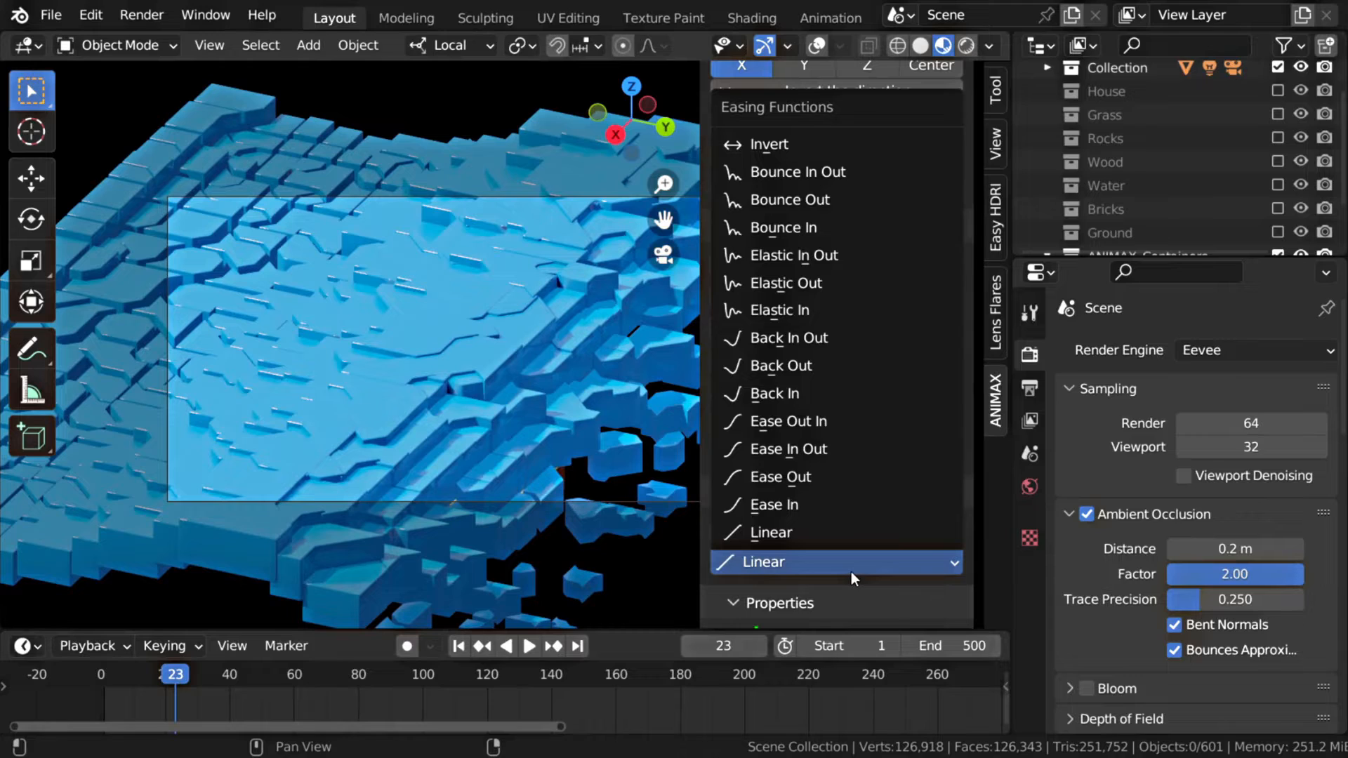
click(775, 393)
key(space)
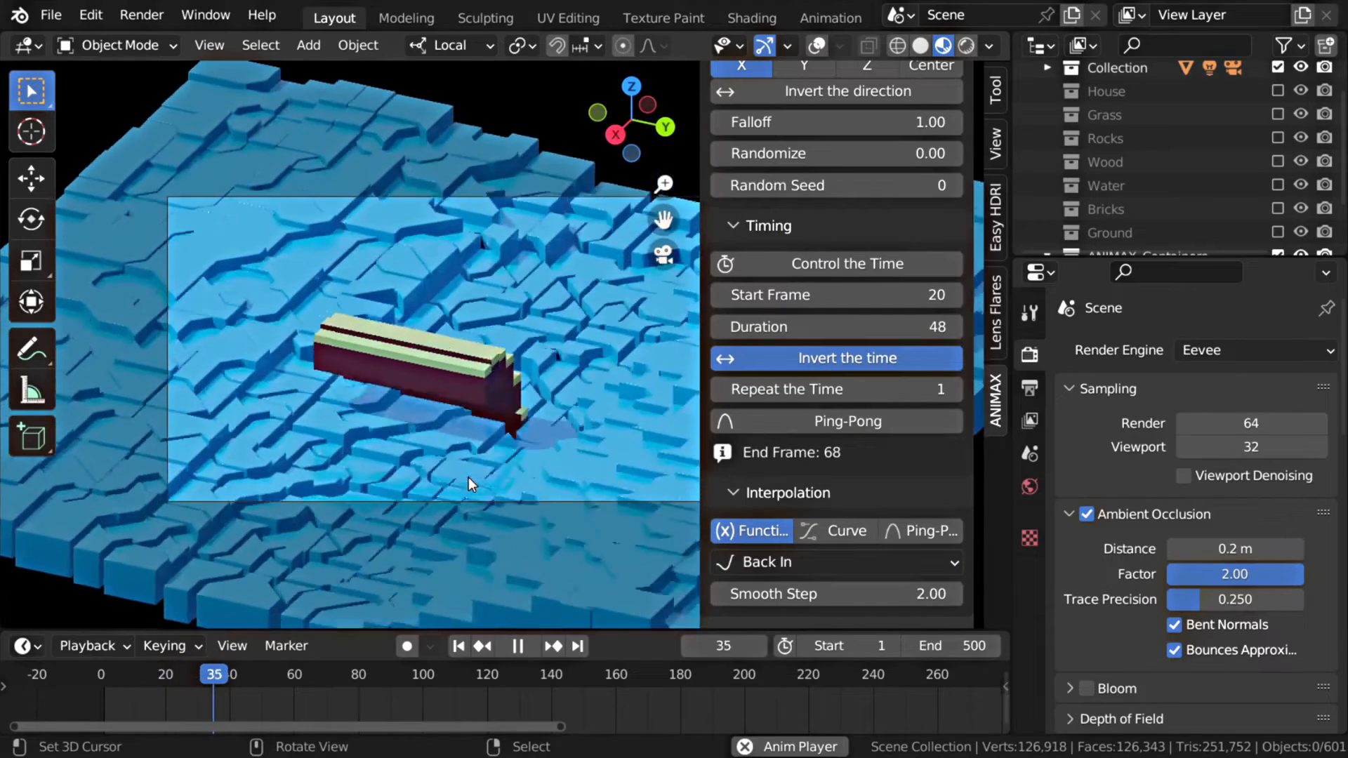
key(Escape)
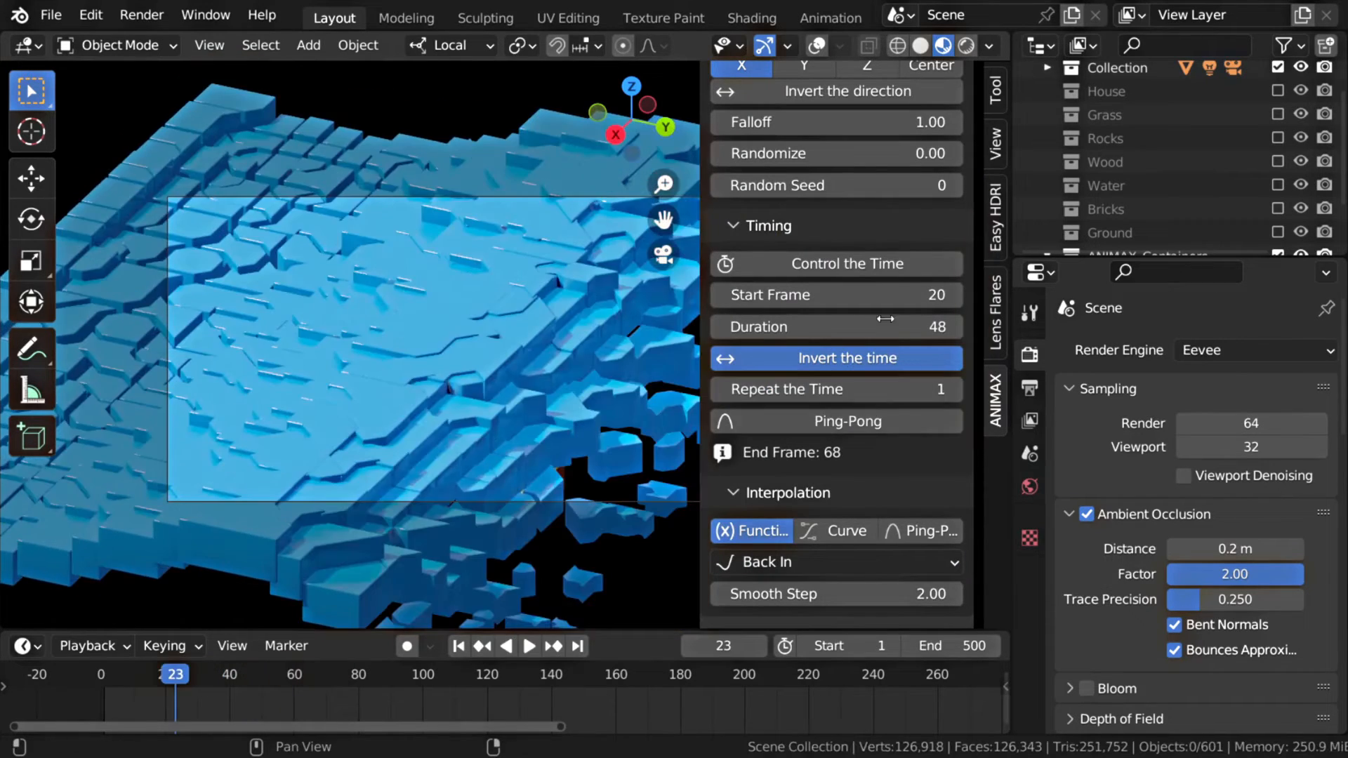
key(Return)
scroll(885, 305, up, 5)
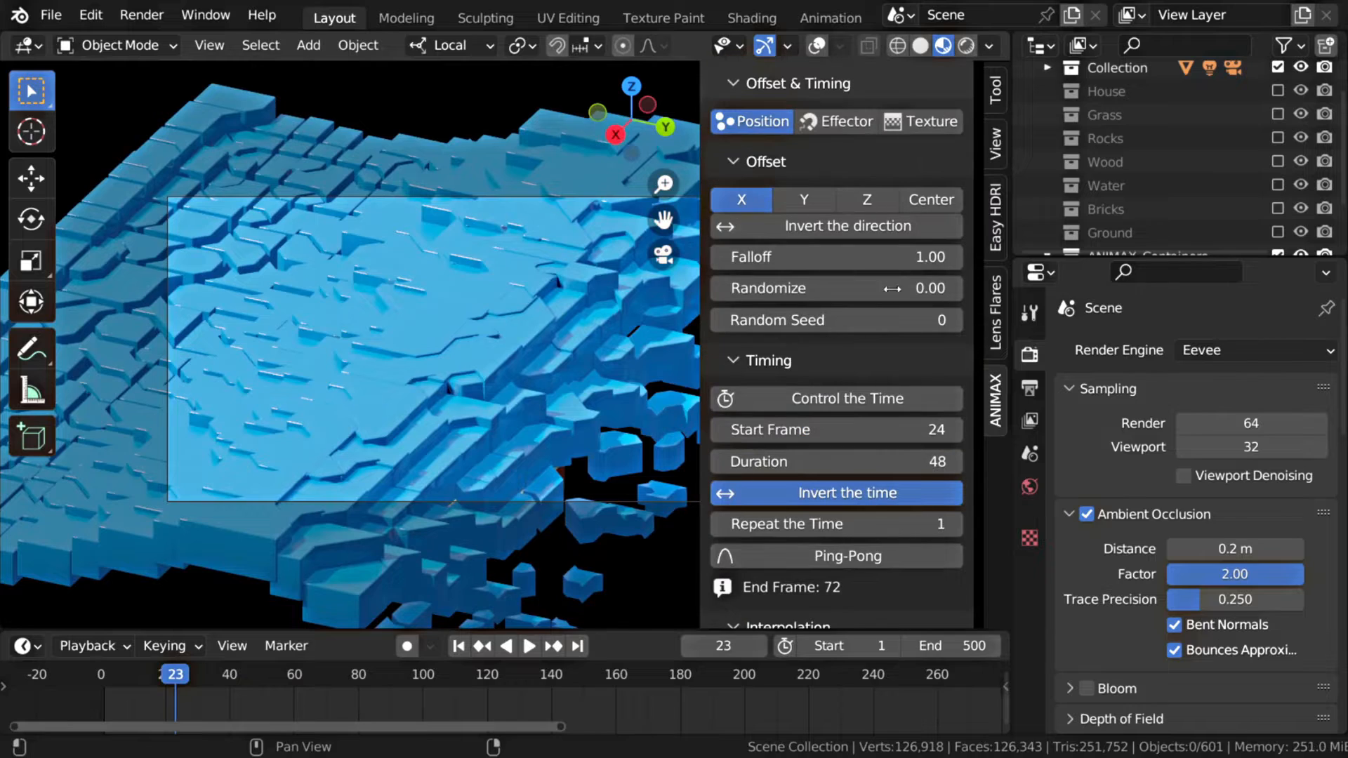
Offset the ground effect from the Center with its direction inverted, and preview the animation in an enlarged viewport
click(932, 200)
key(space)
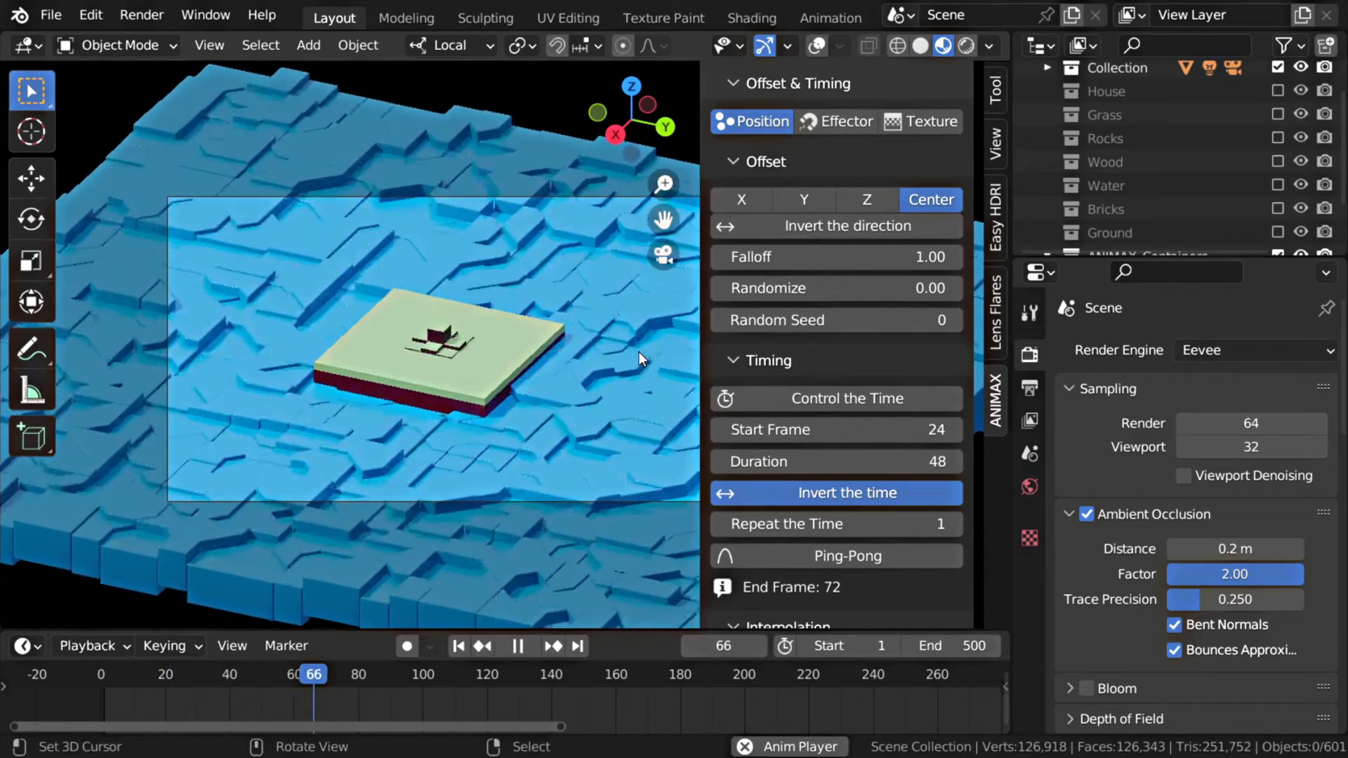
key(Escape)
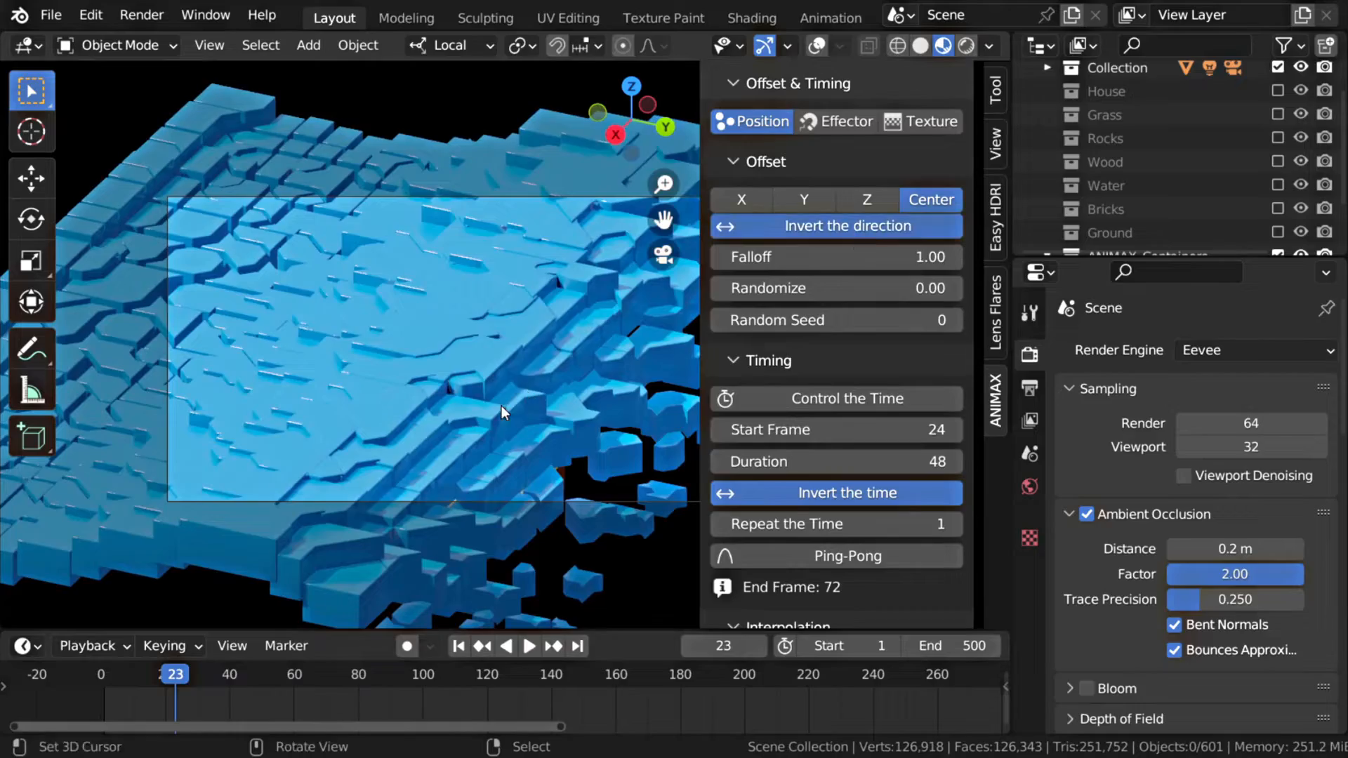
key(ctrl+space)
key(space)
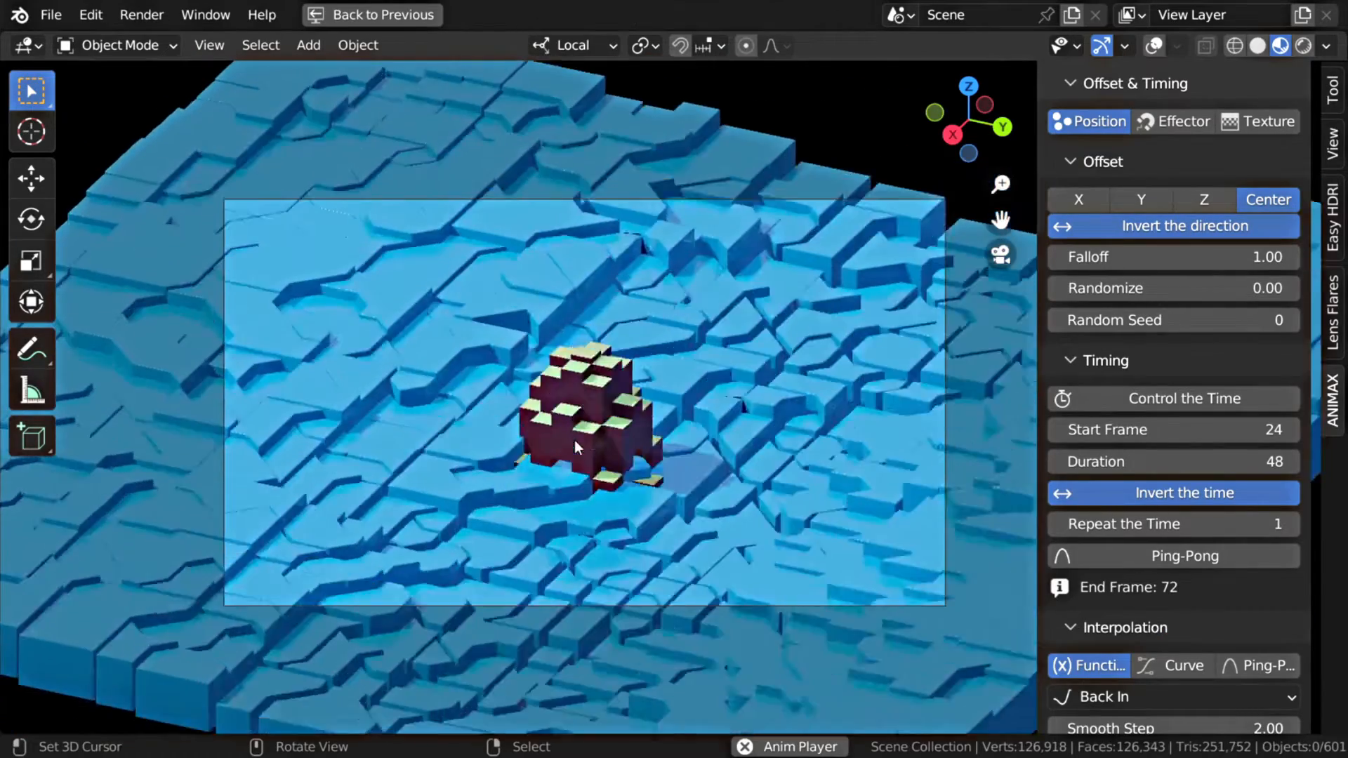
key(Escape)
Enable Fade Out for the ground's scale with a Smooth Step of 0, and preview the animation
scroll(1212, 497, down, 10)
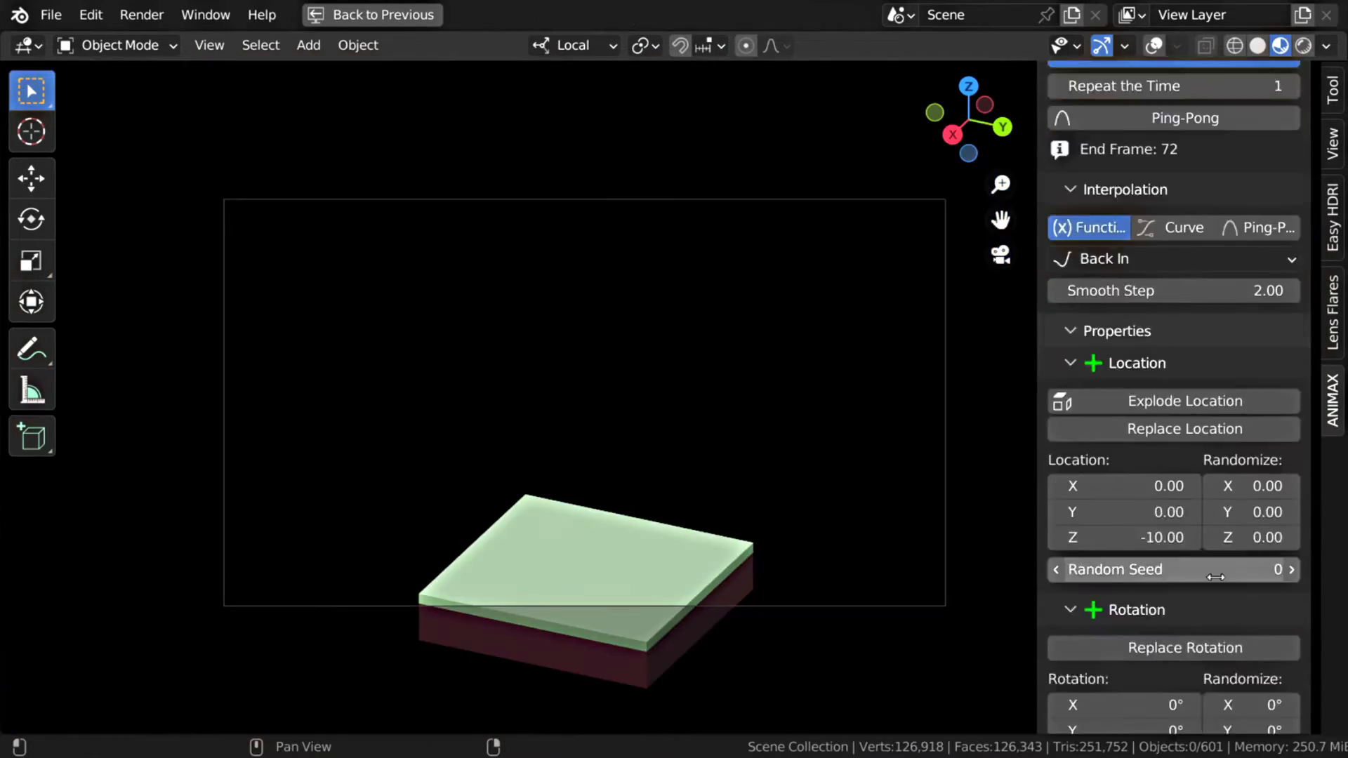
scroll(1215, 576, down, 10)
click(1192, 512)
drag(1193, 534, 739, 595)
key(space)
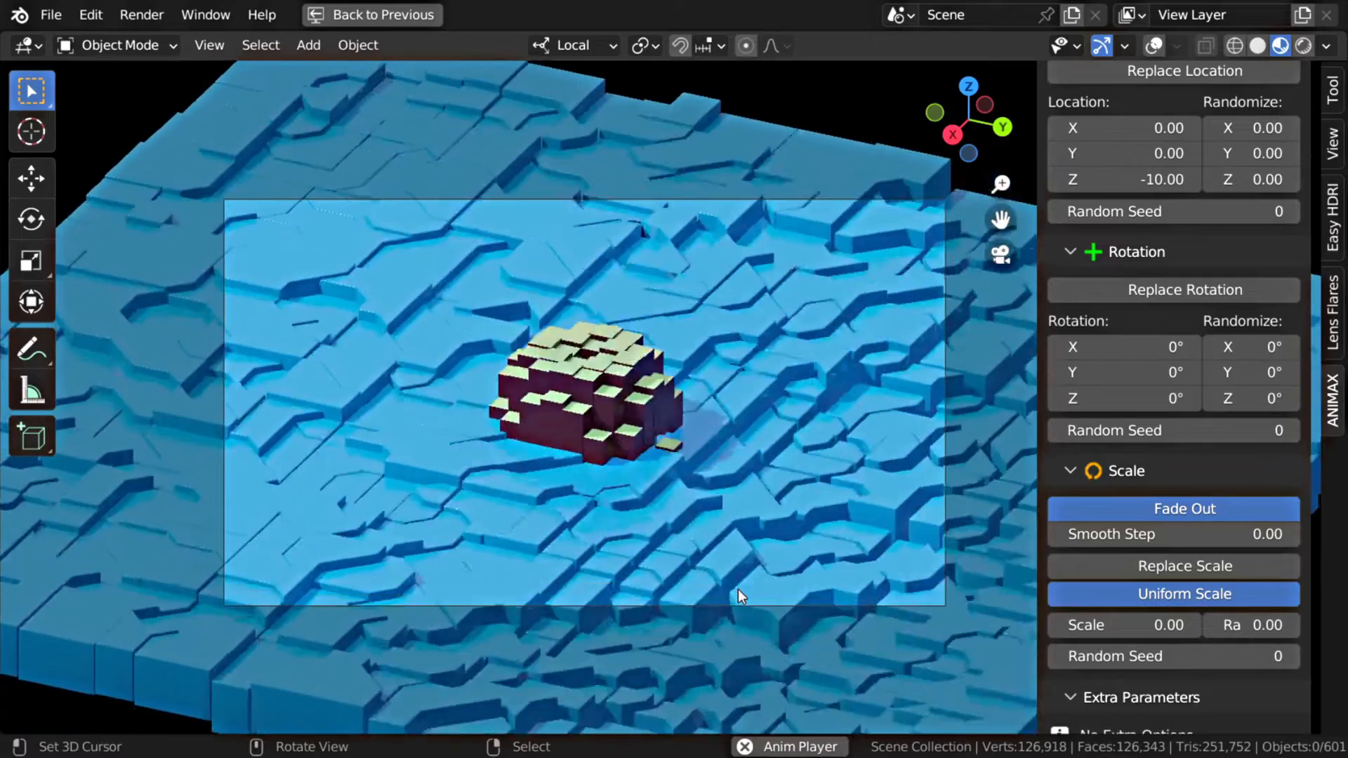
key(Escape)
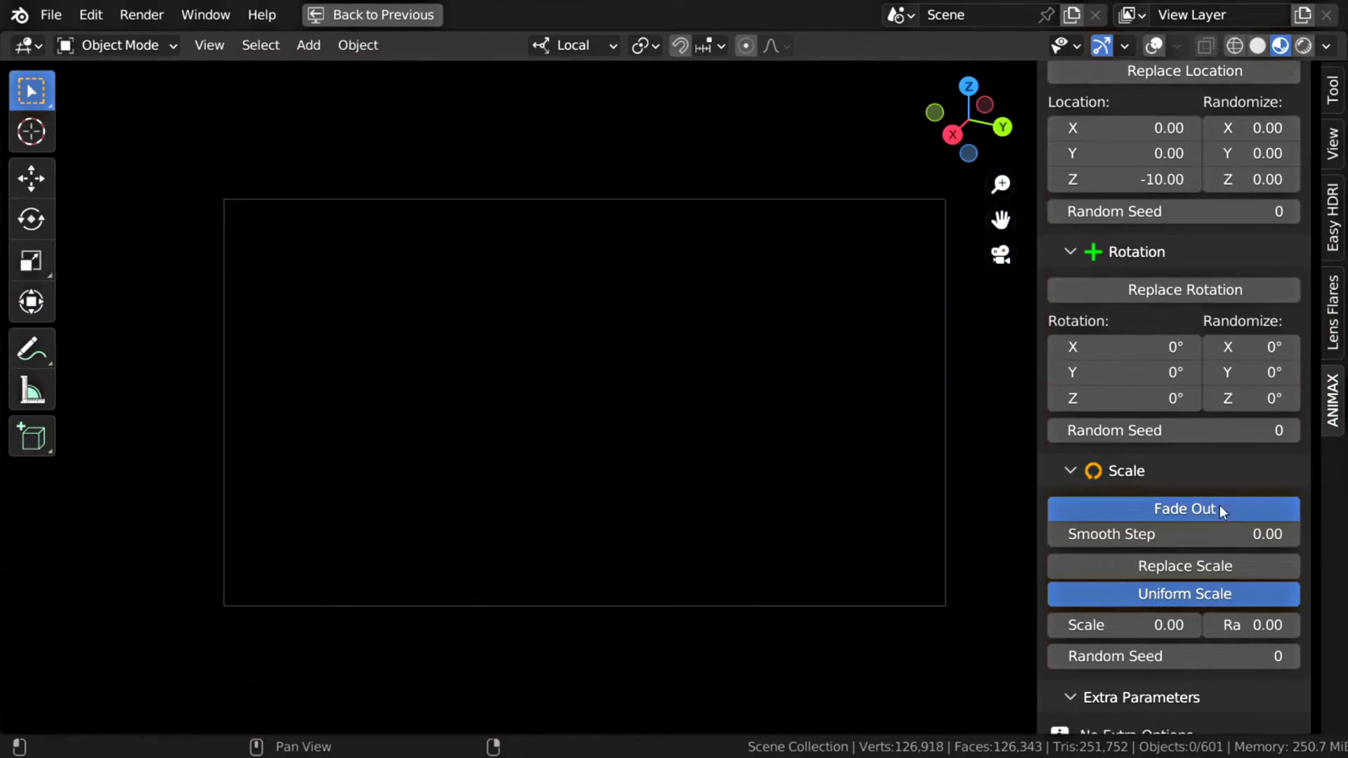
Add a third collection item to the ANIMAX items and assign the Rocks collection to it
scroll(1220, 504, up, 15)
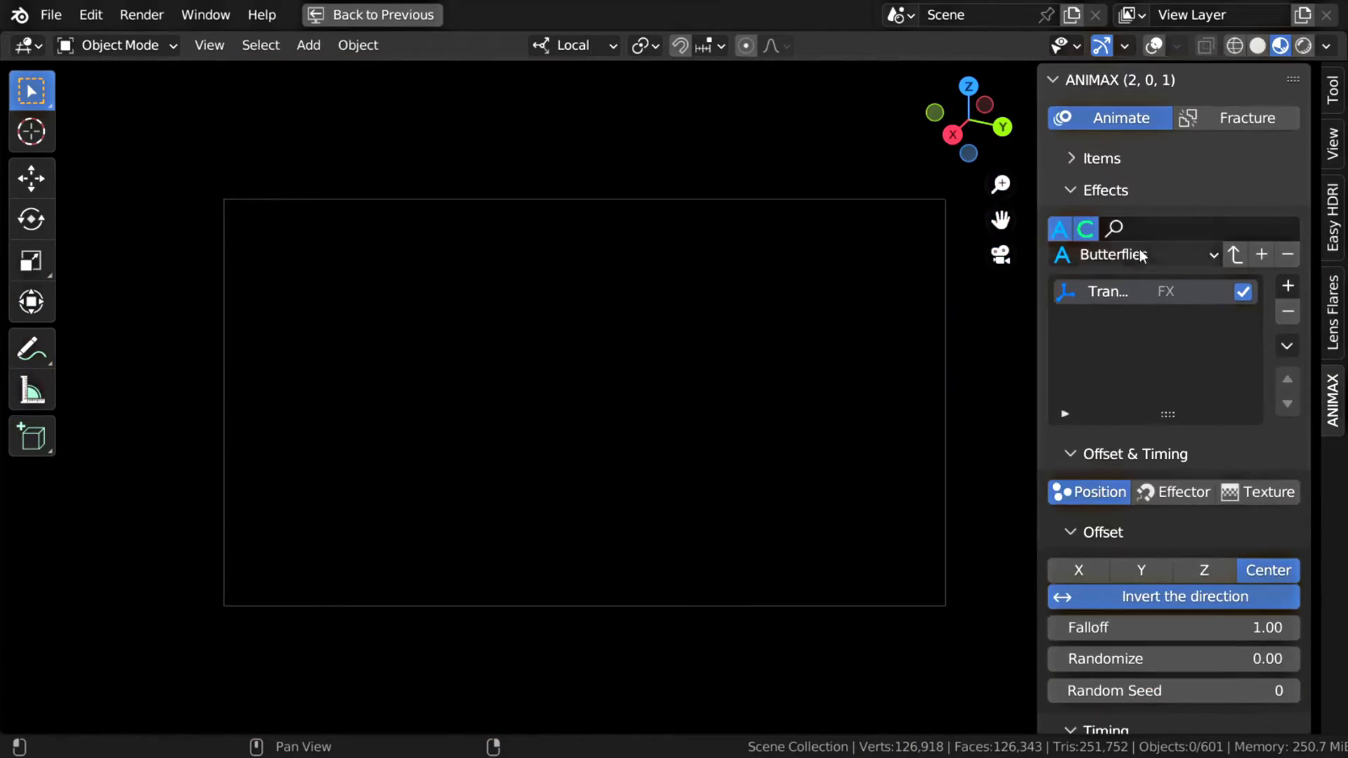
click(1119, 159)
click(1287, 196)
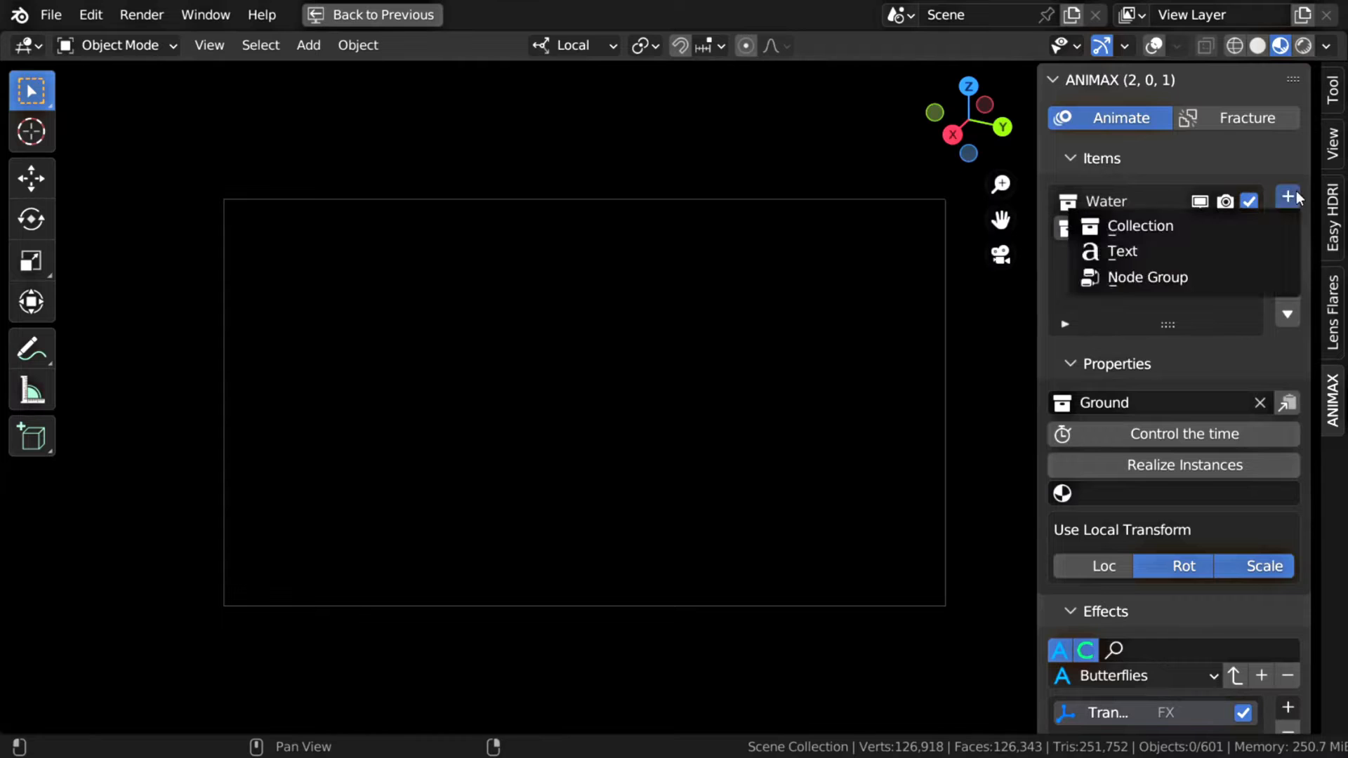
click(1212, 225)
click(1152, 402)
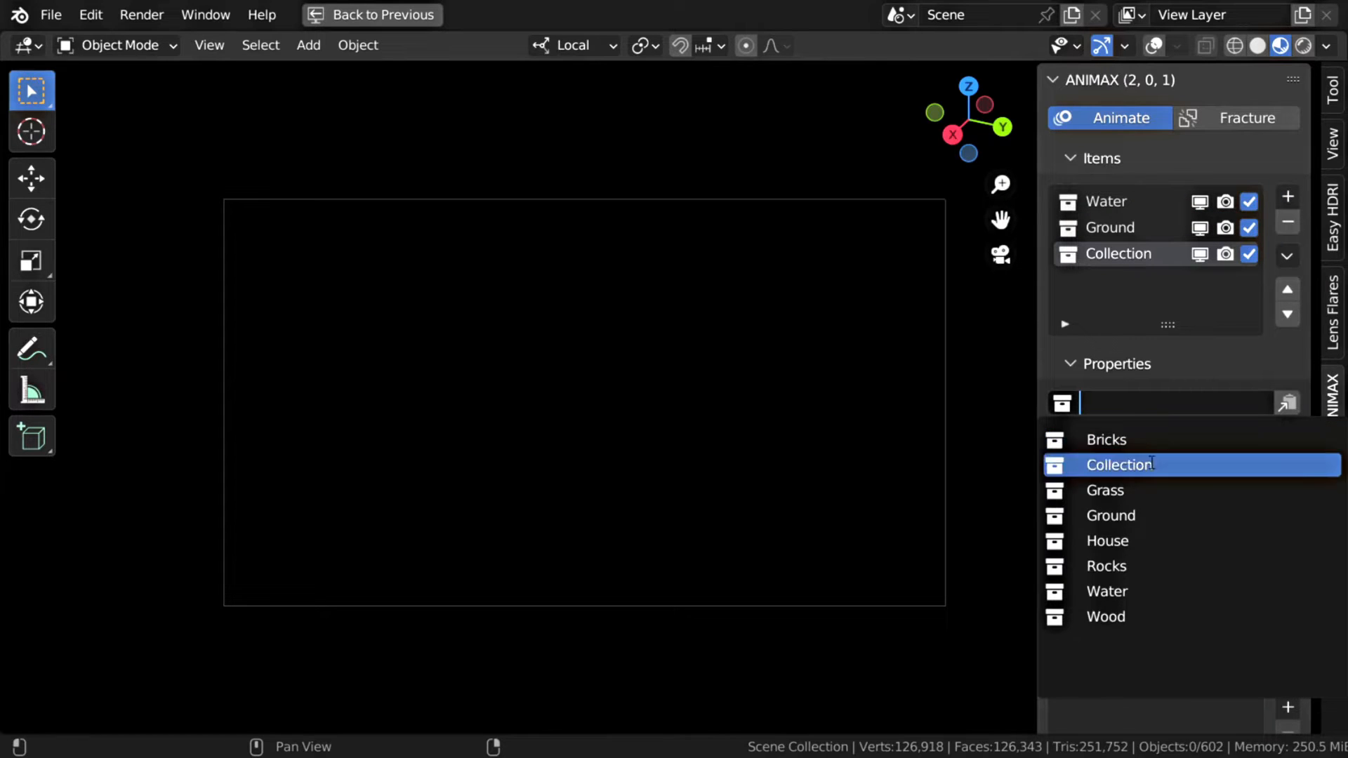
click(1160, 564)
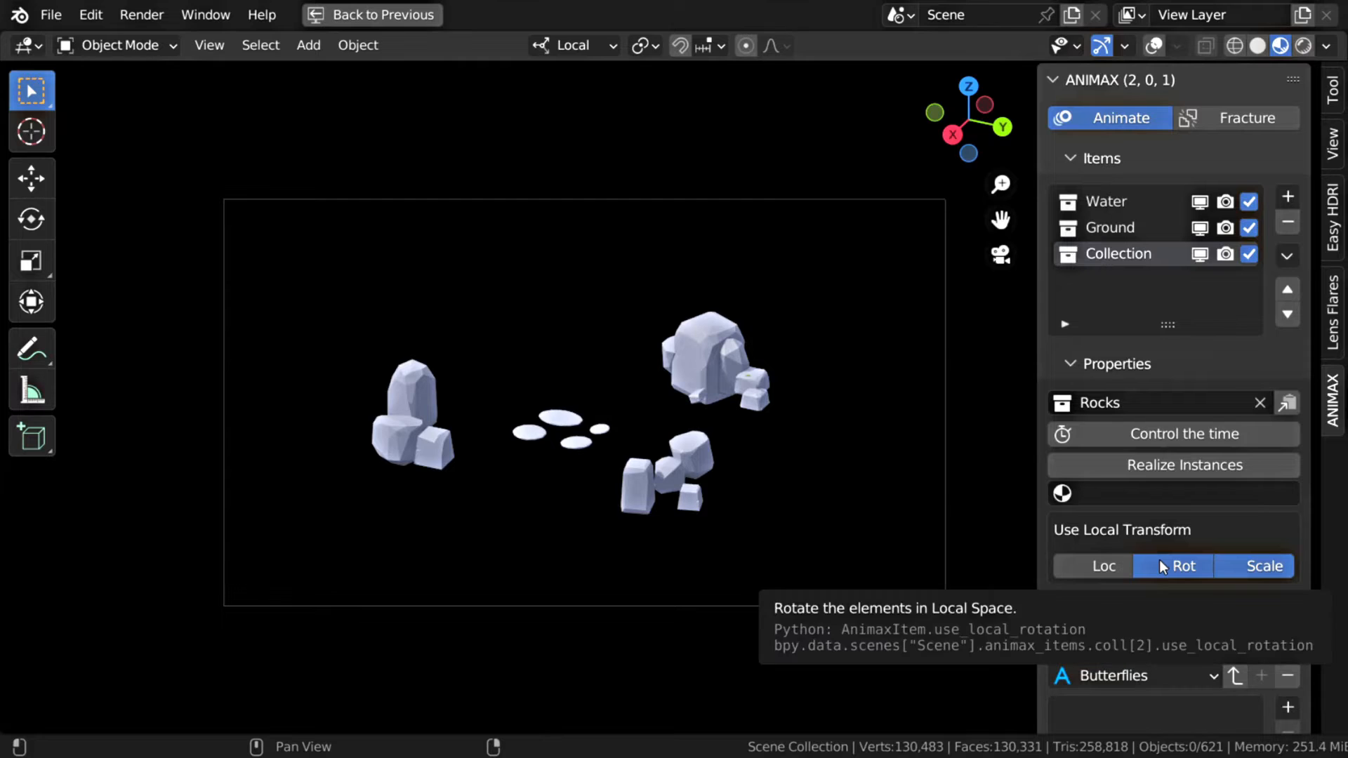
Add a Transform effect to the Rocks item
click(1181, 158)
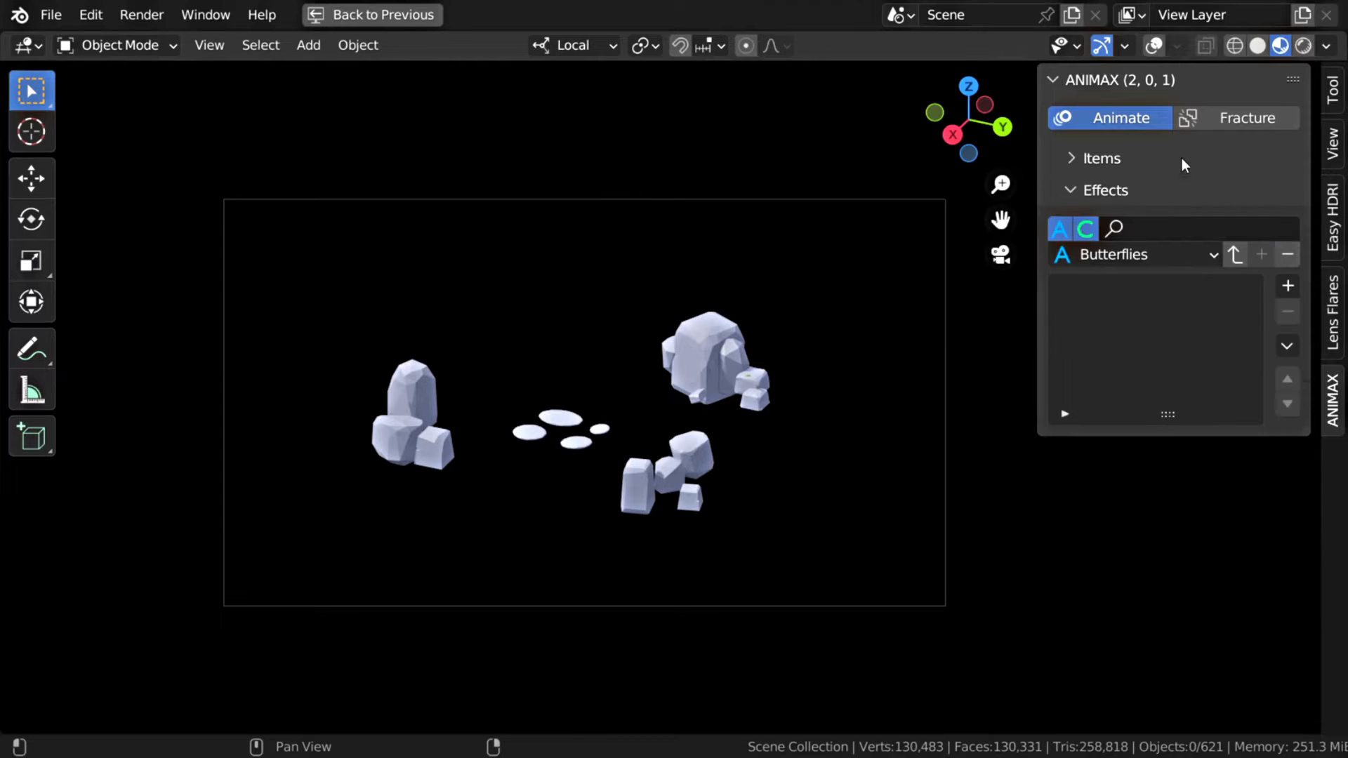
click(1292, 287)
click(947, 351)
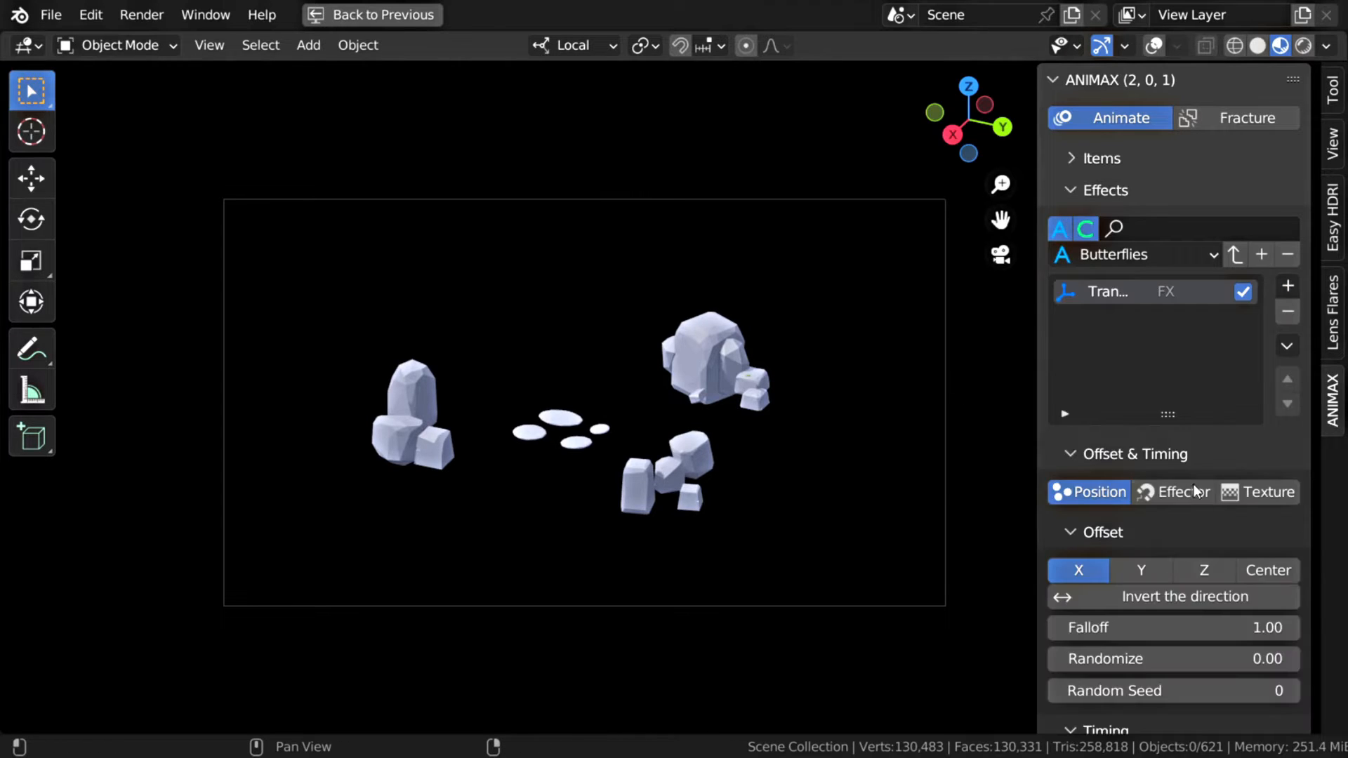
Invert the time of the rocks' Transform effect and set its Z location to 20
scroll(1244, 504, down, 10)
scroll(1244, 504, down, 8)
click(1159, 439)
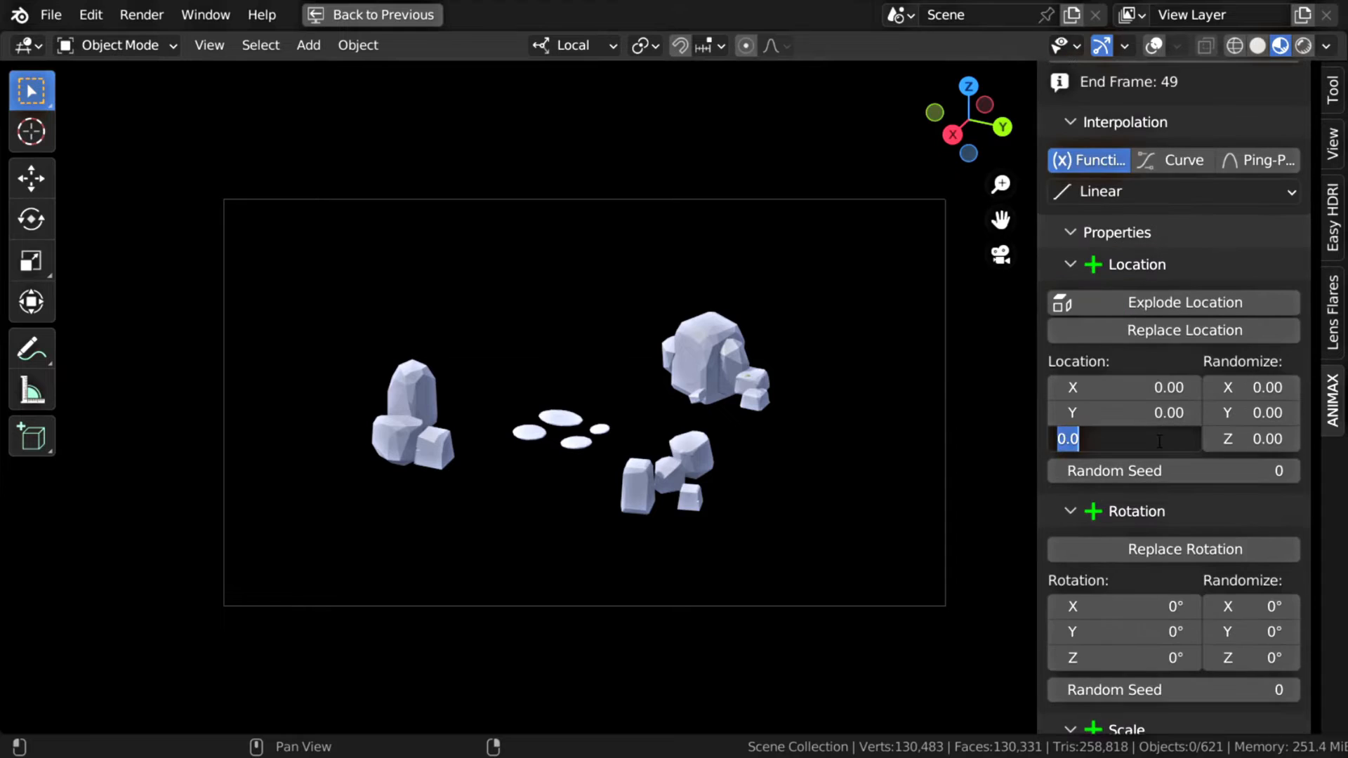
scroll(1193, 504, up, 10)
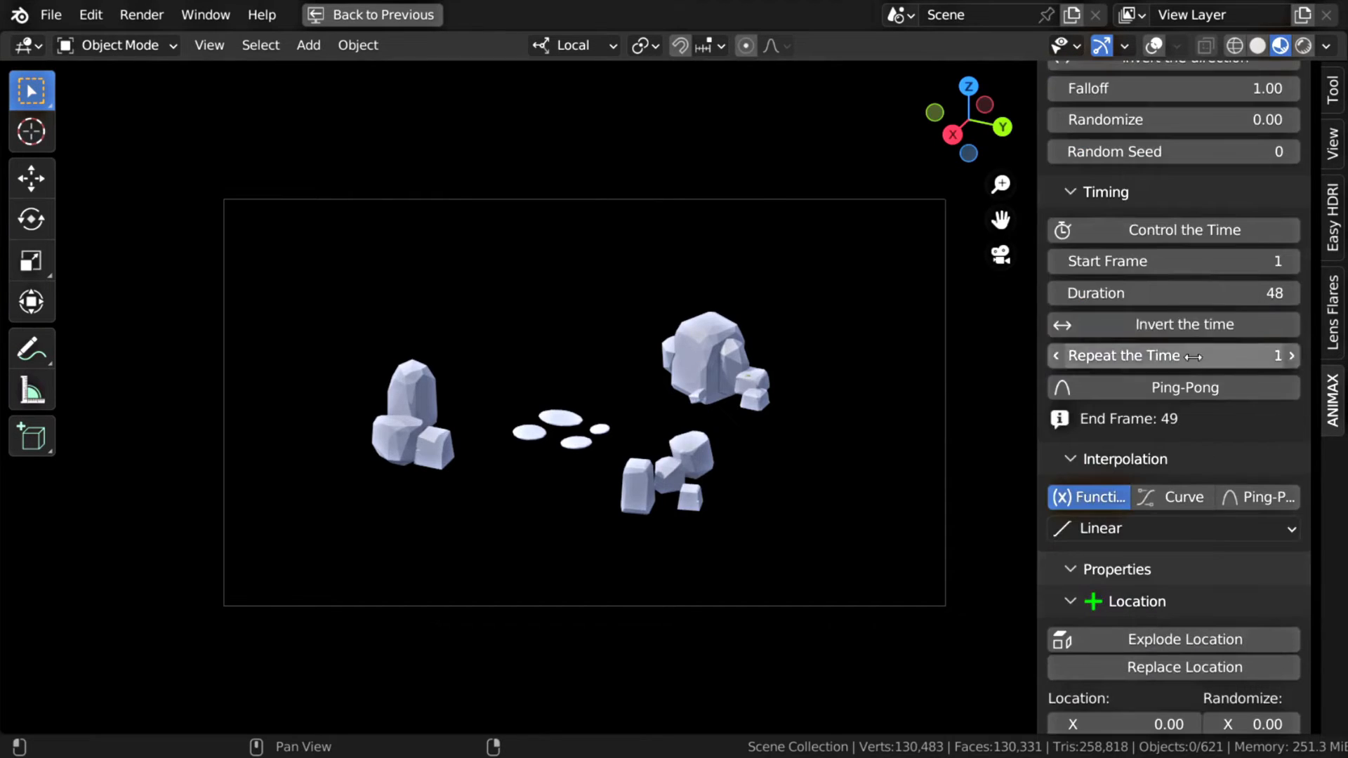
click(1187, 322)
scroll(1186, 323, down, 7)
drag(1123, 539, 1151, 539)
click(1153, 539)
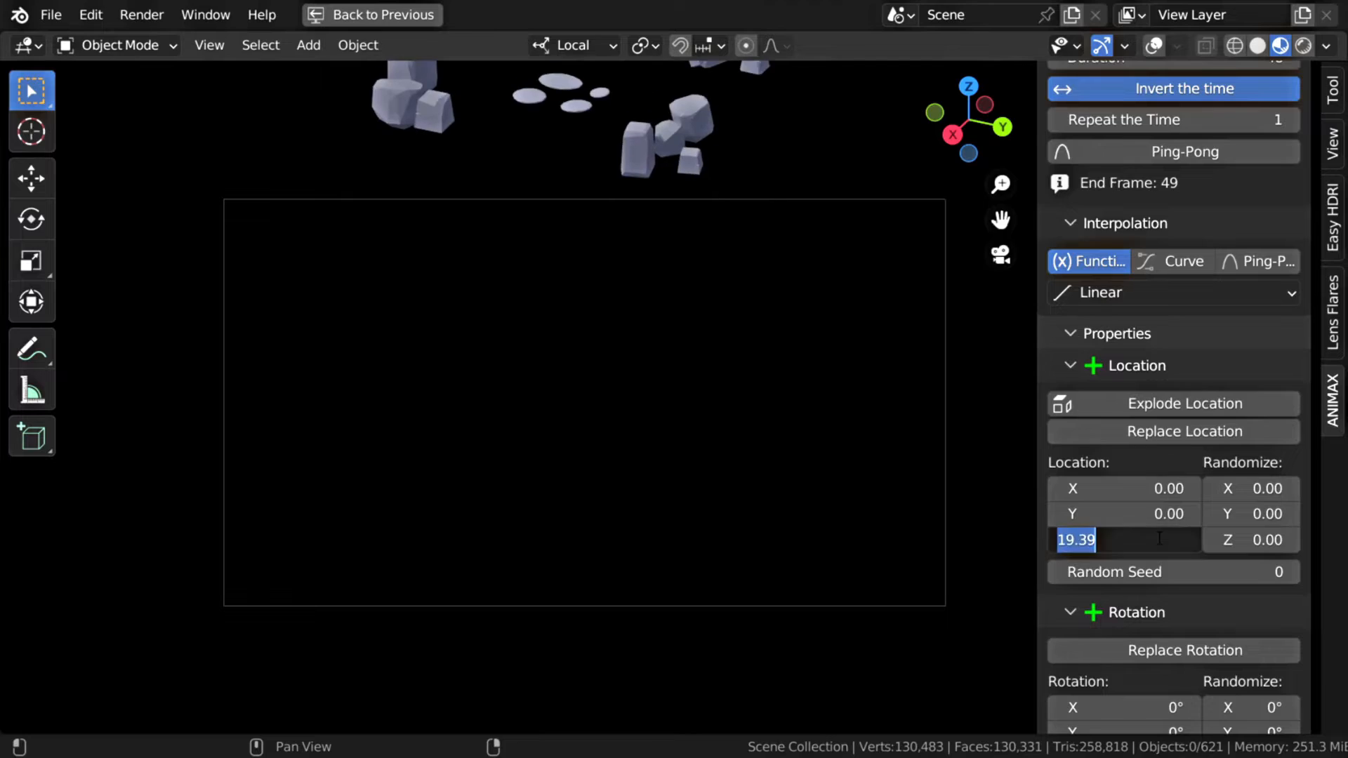
text(20)
key(Return)
Set the rocks effect's interpolation to Ease In Out, preview it and restore the full window layout
scroll(1155, 537, up, 4)
click(1195, 423)
click(1189, 322)
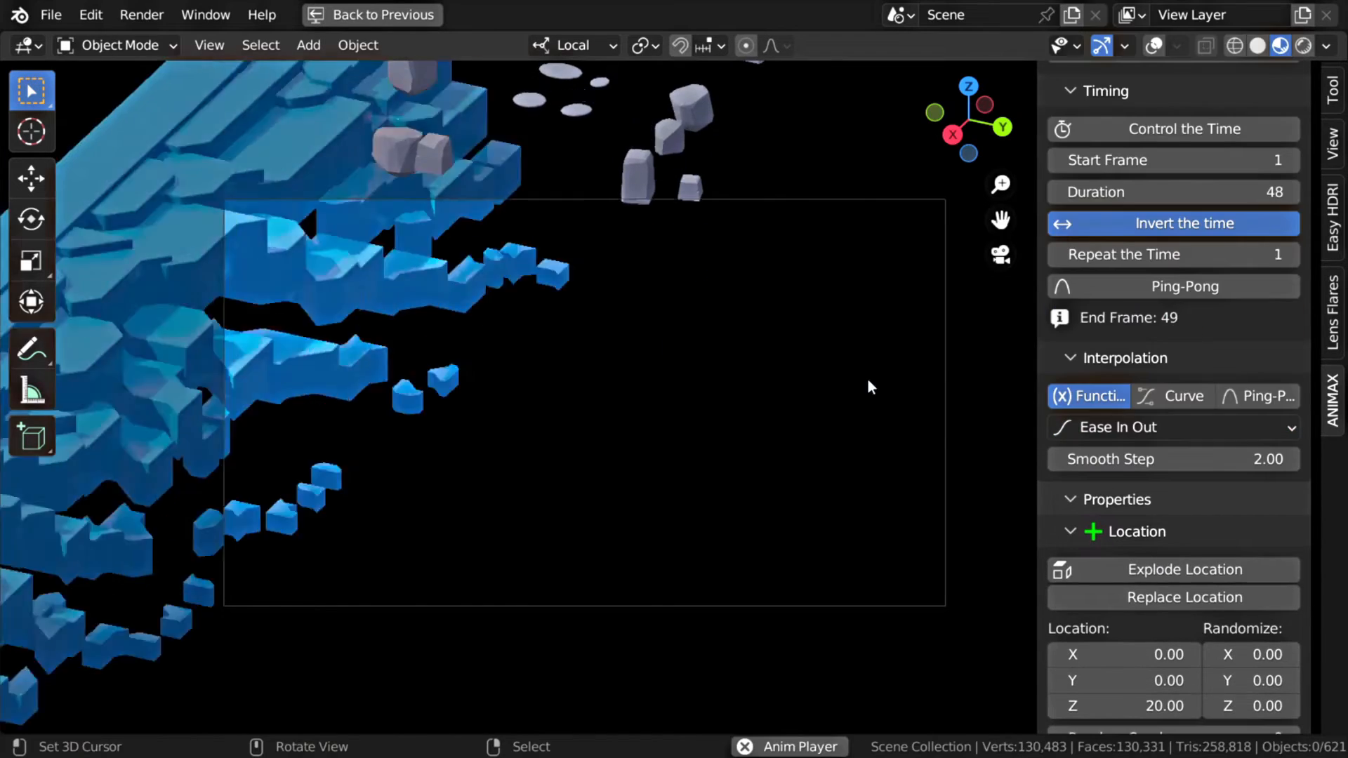
key(ctrl+space)
Set the rocks effect's start frame to 50, then preview the animation from frame 12
scroll(905, 351, up, 6)
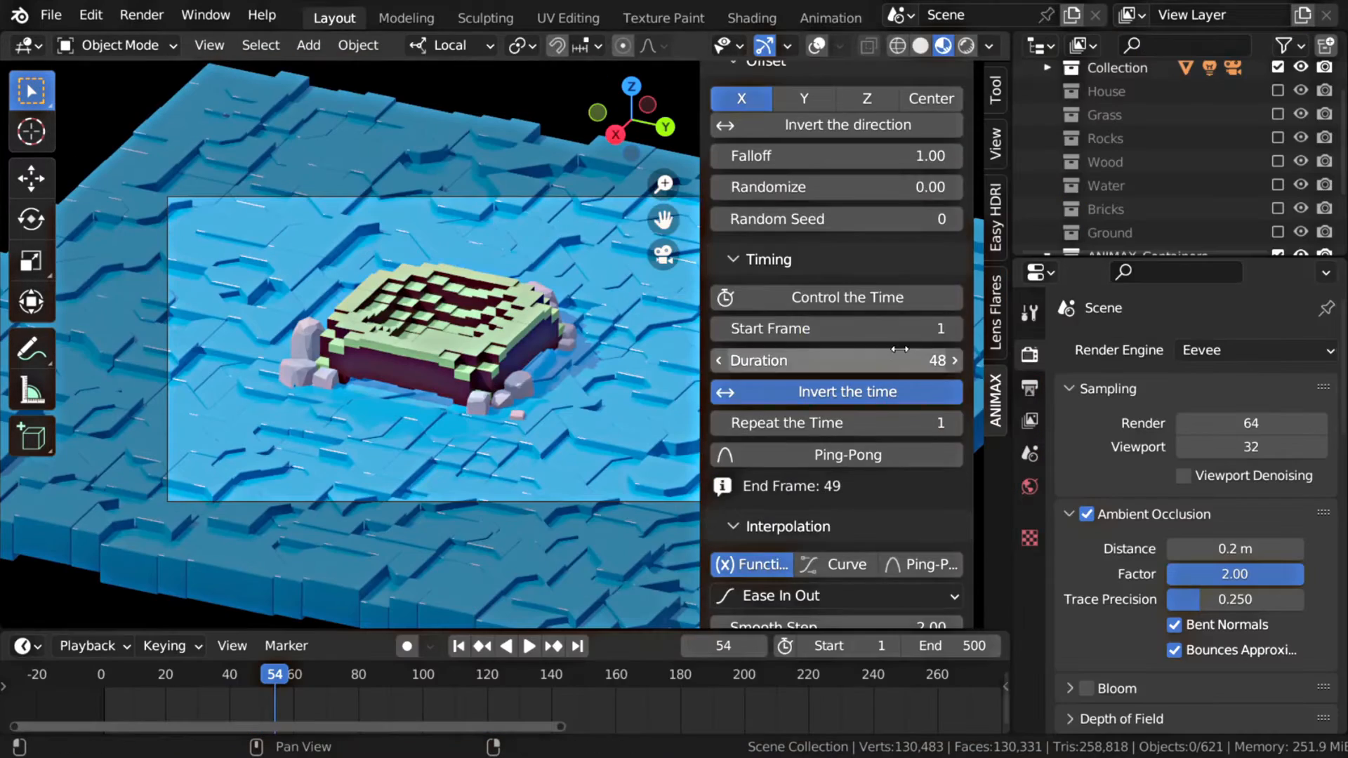
click(903, 330)
text(50)
key(Return)
key(space)
key(Escape)
click(141, 682)
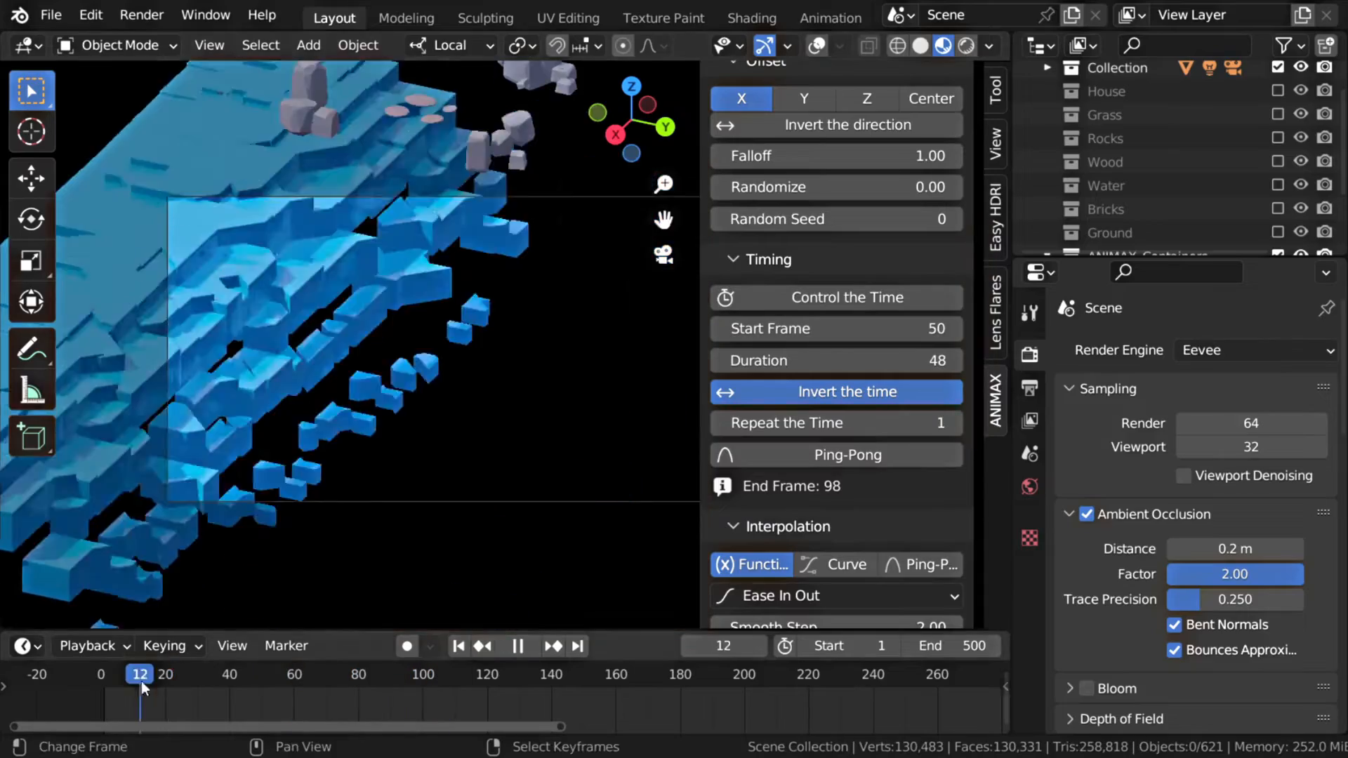
key(space)
key(Escape)
Enable Fade Out for the rocks' scale and set their Z rotation to 720°, previewing the result in an enlarged viewport
scroll(916, 496, up, 10)
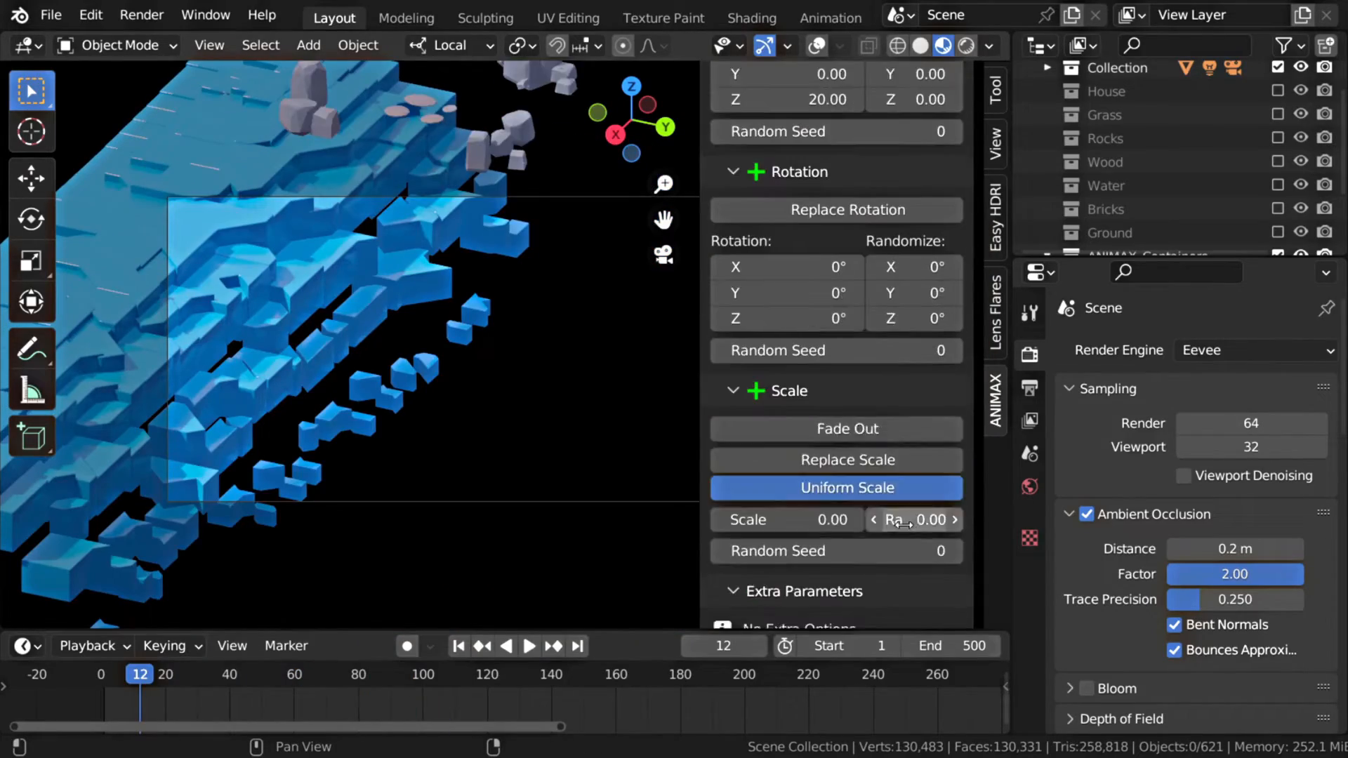
click(866, 403)
scroll(860, 491, up, 5)
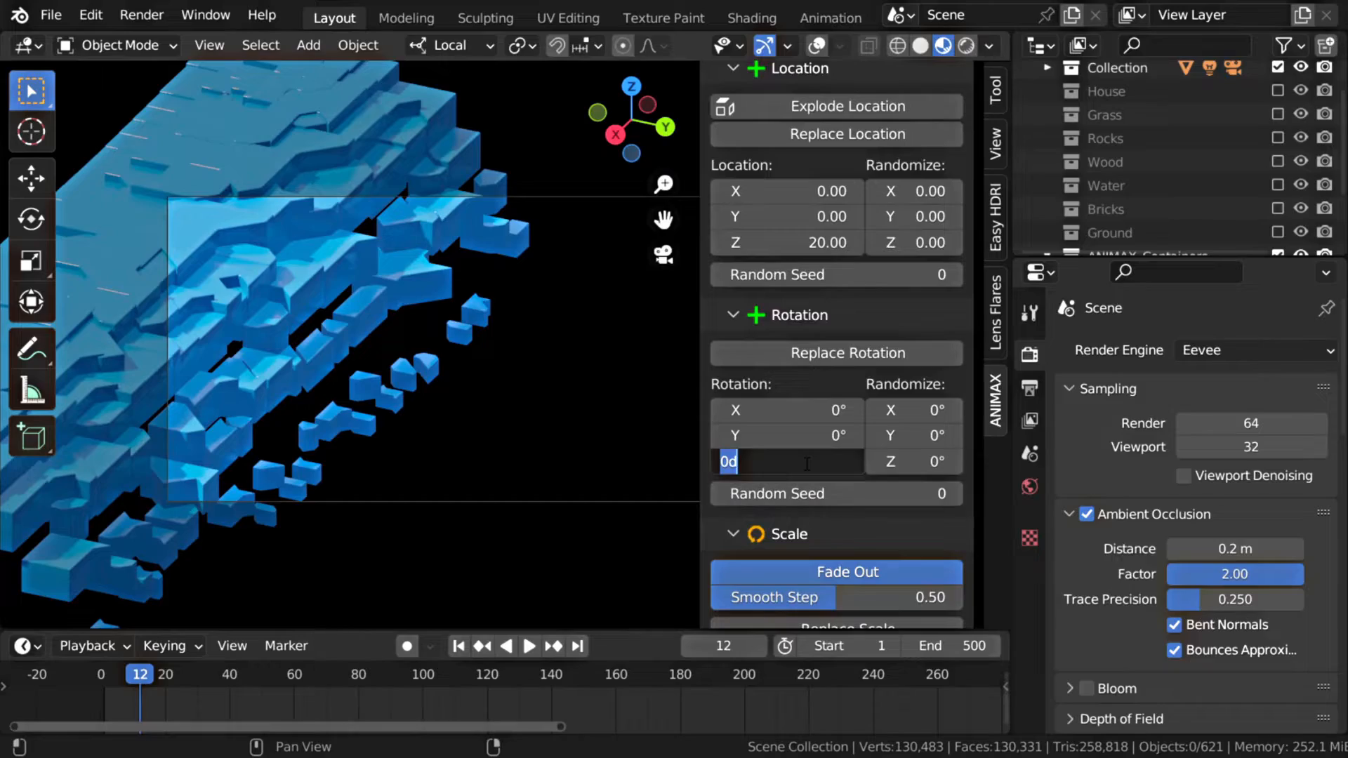
key(ctrl+space)
key(space)
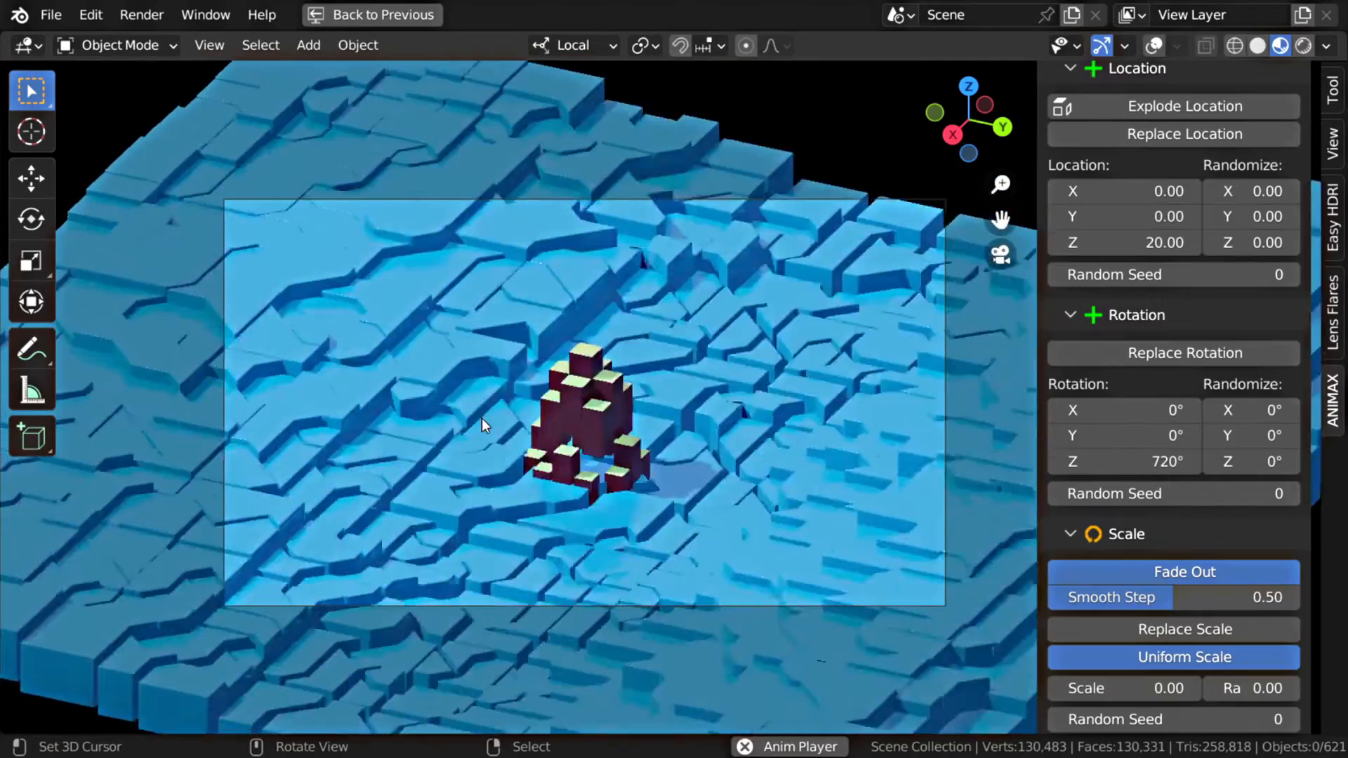
key(Escape)
Set the rocks' Z rotation to 360° and preview the animation
click(1123, 461)
text(360)
key(Return)
key(space)
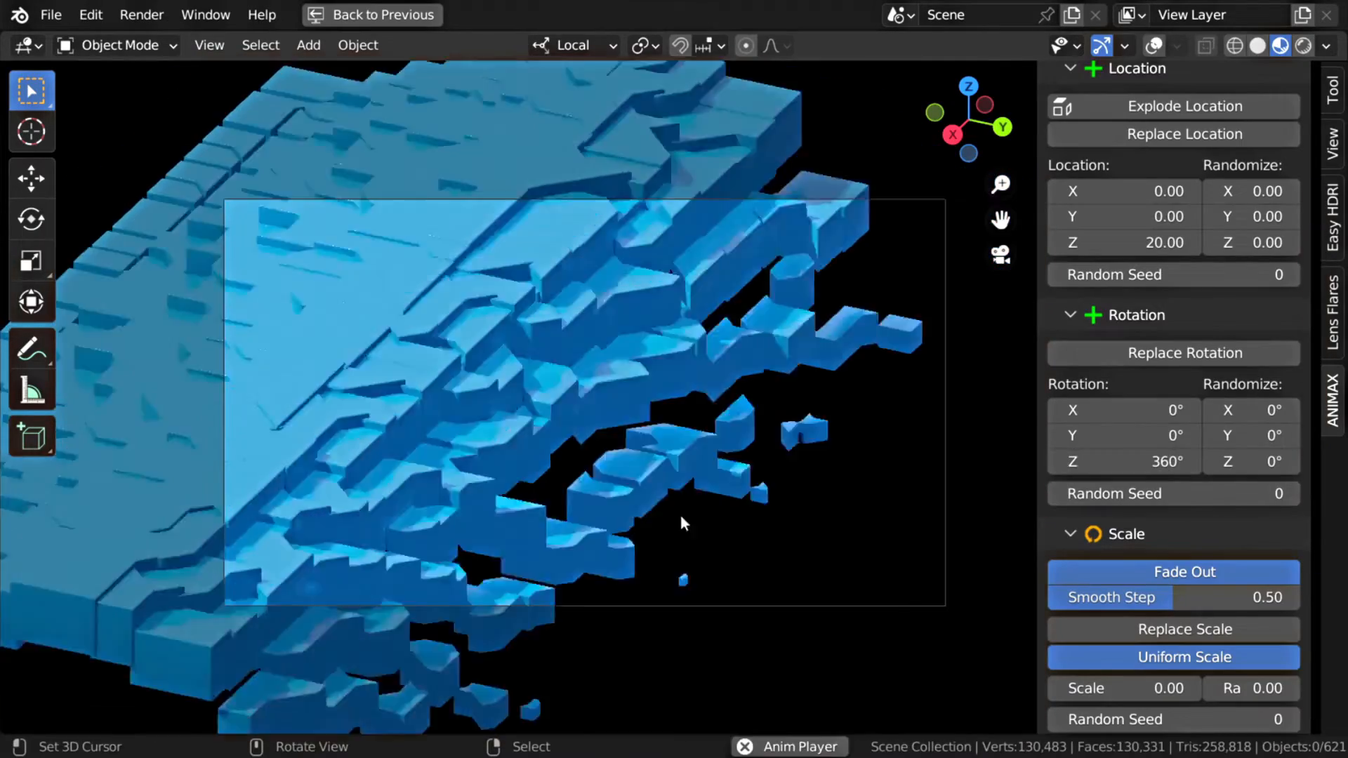
key(space)
Set the rocks effect's duration to 60 frames and preview the animation
scroll(1179, 351, up, 15)
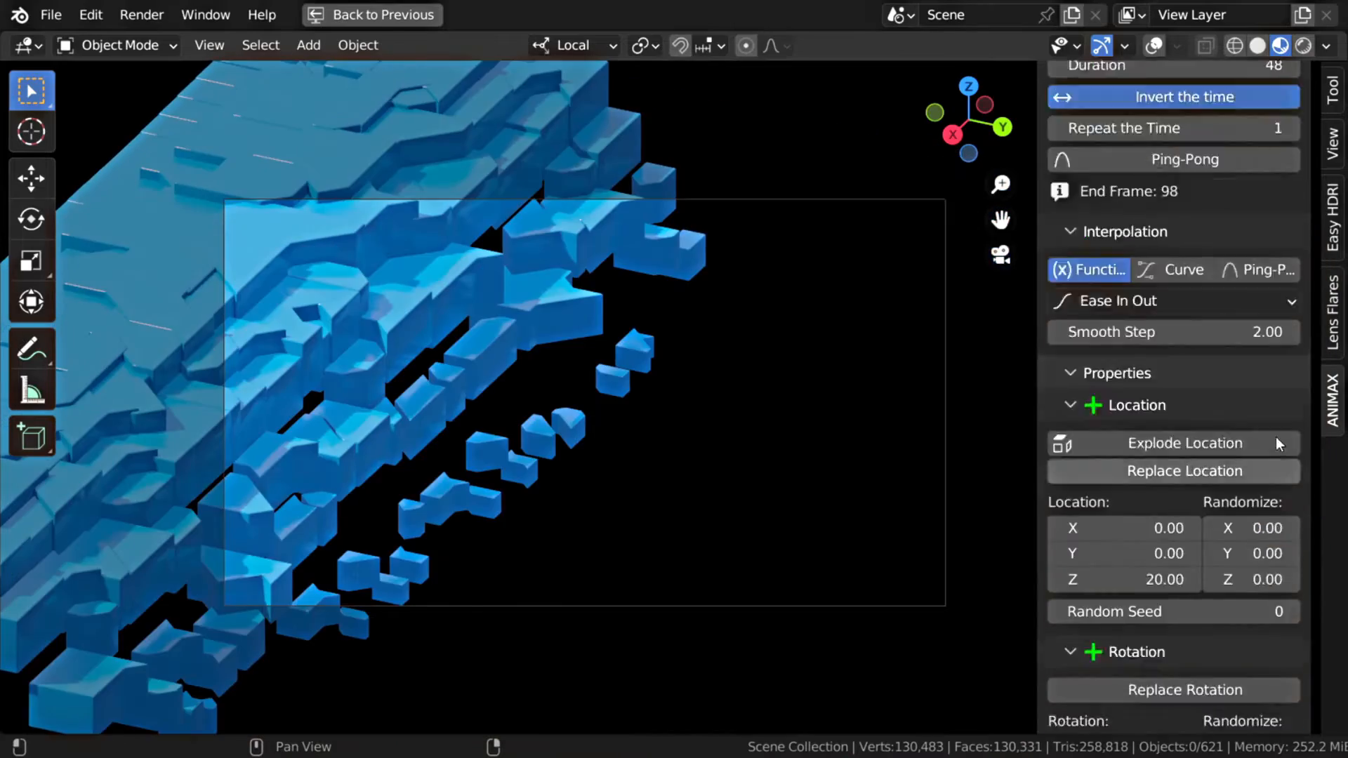
click(1235, 265)
key(space)
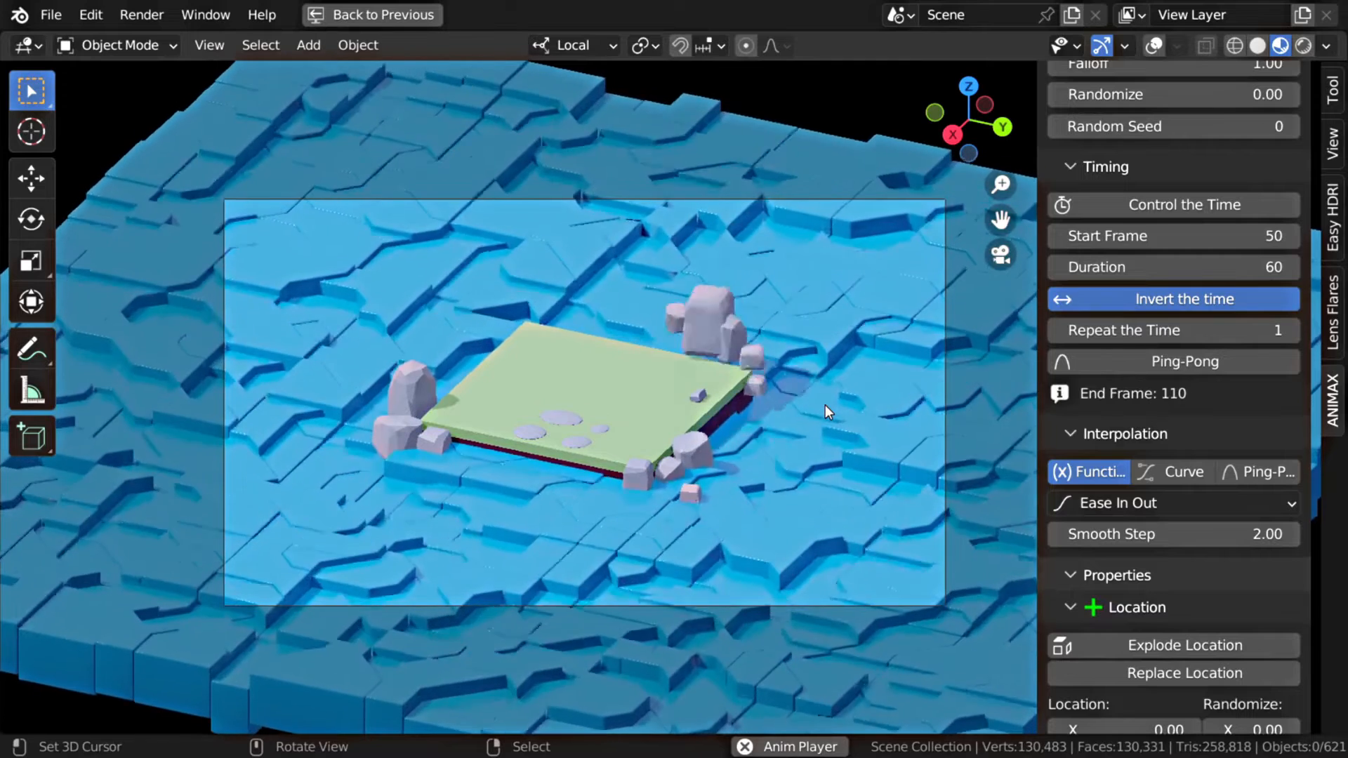
key(Escape)
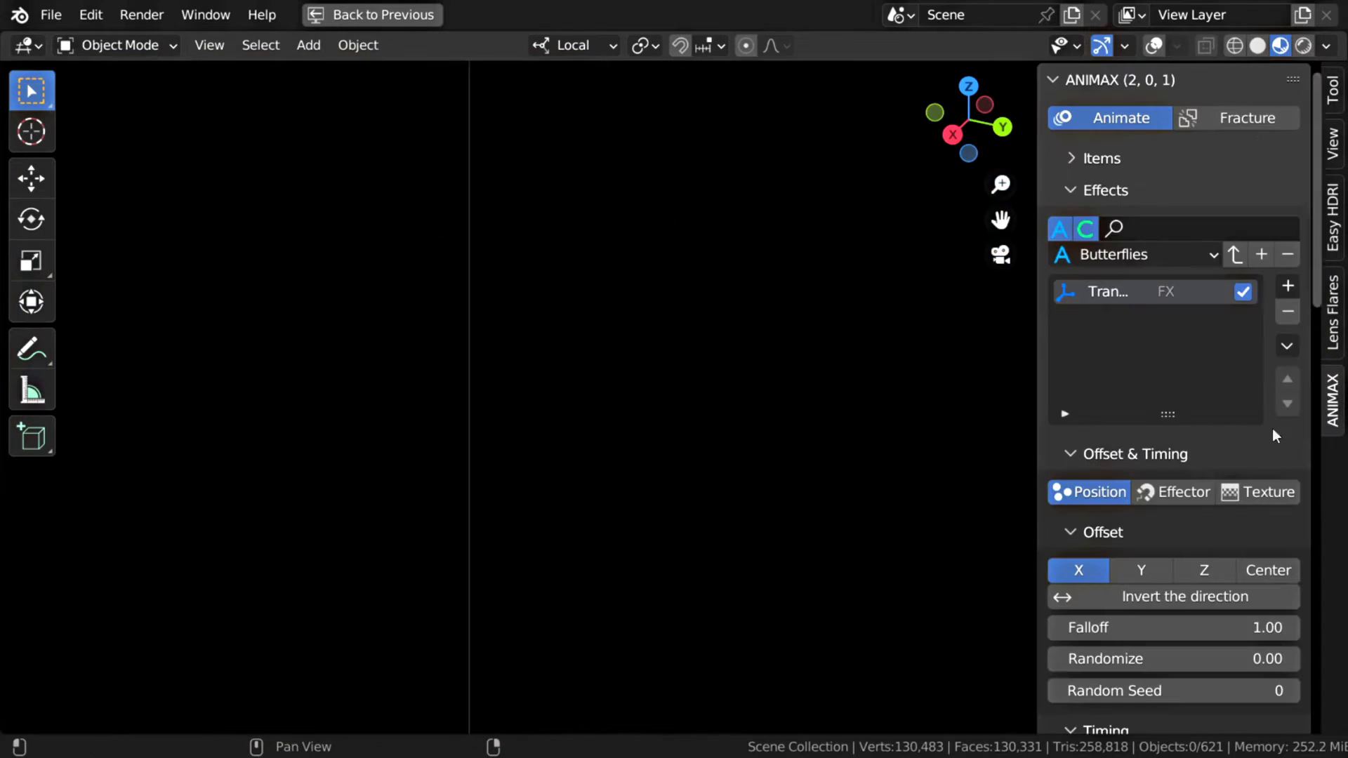
Add a fourth collection item to the ANIMAX items and assign the Grass collection to it
scroll(598, 483, up, 1)
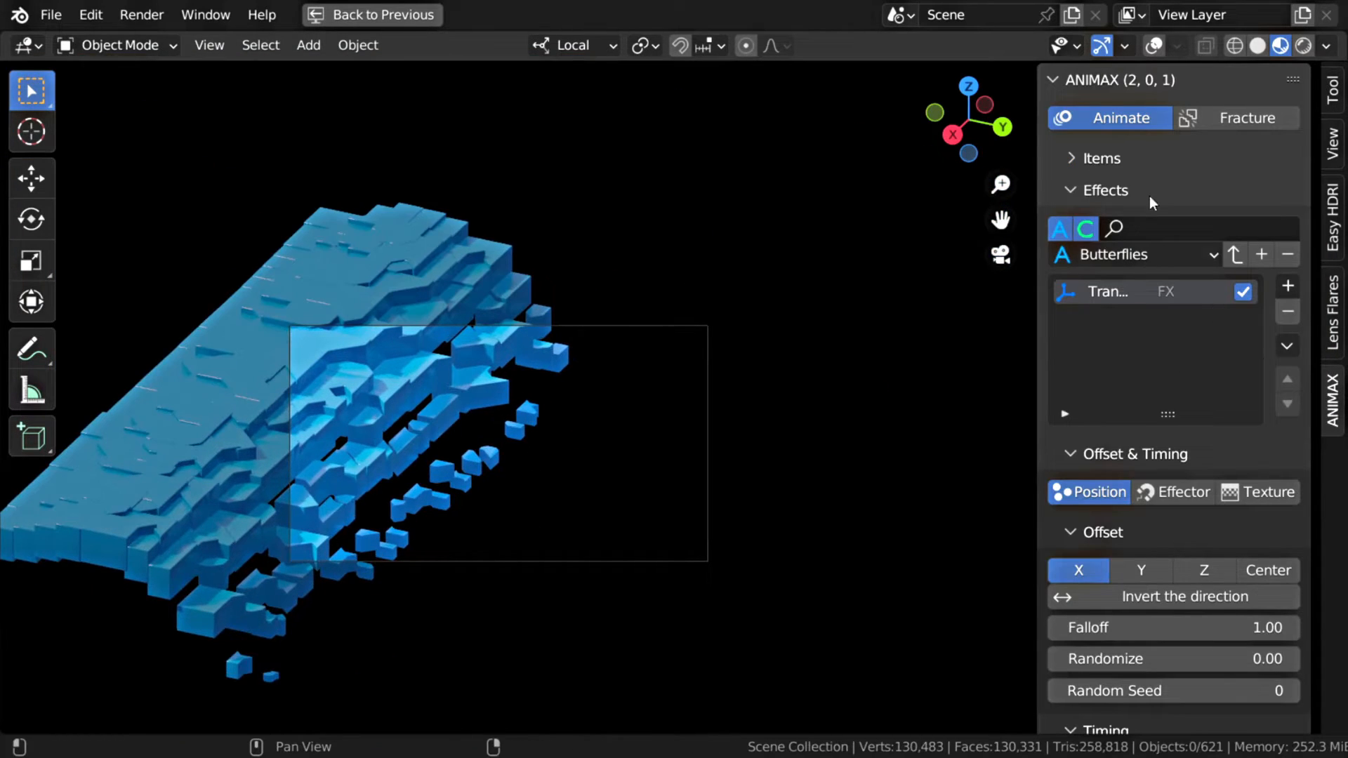
click(1132, 151)
click(1289, 196)
click(1210, 217)
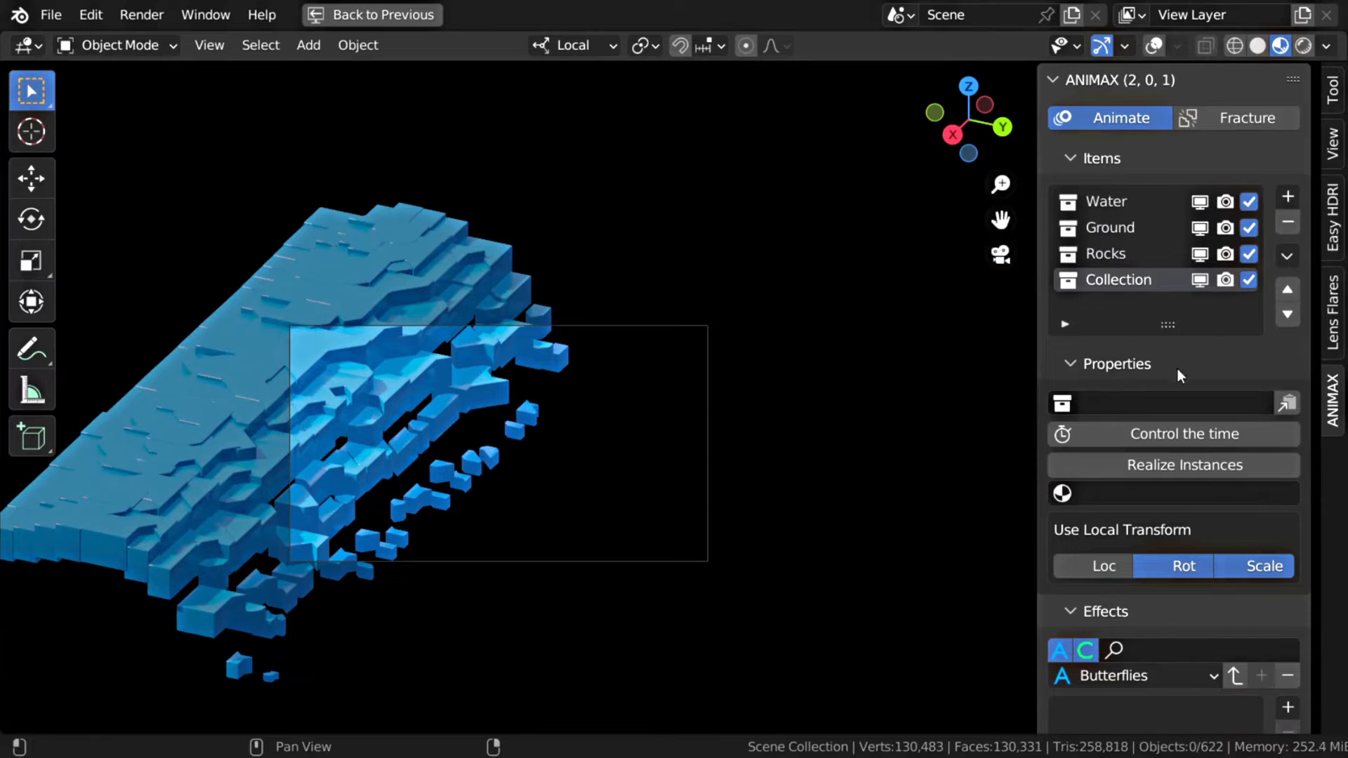
click(1172, 403)
click(1164, 494)
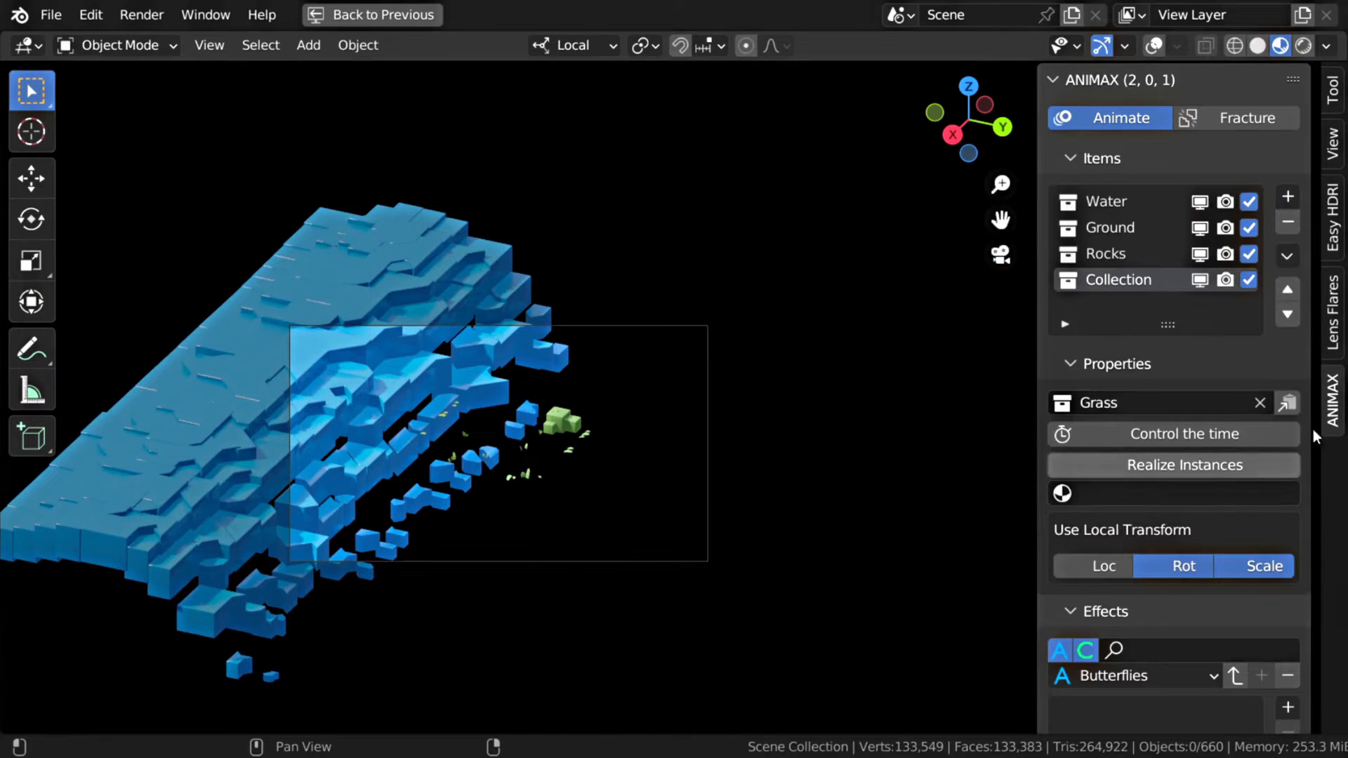
Add a Transform effect to the Grass item and bring its timing settings into view
click(1157, 158)
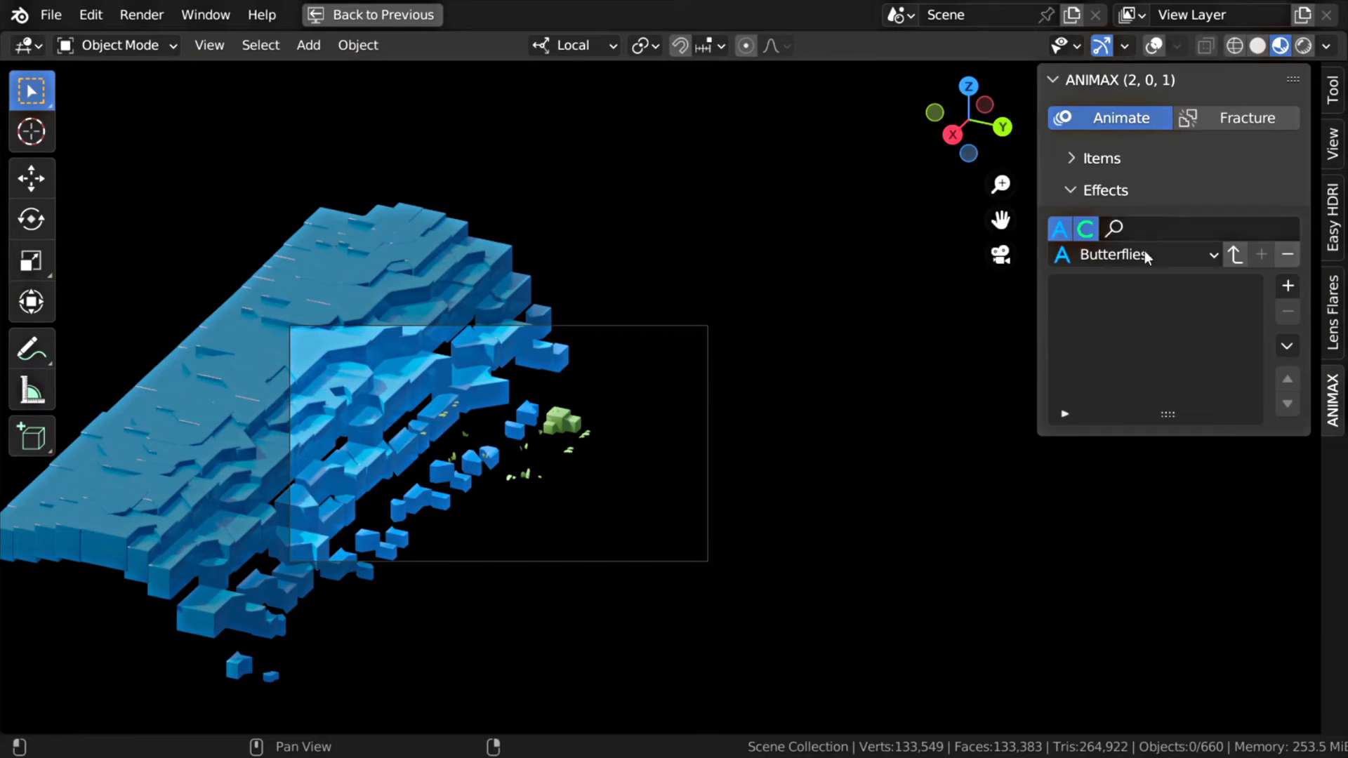
click(1287, 284)
click(954, 354)
scroll(1197, 473, down, 10)
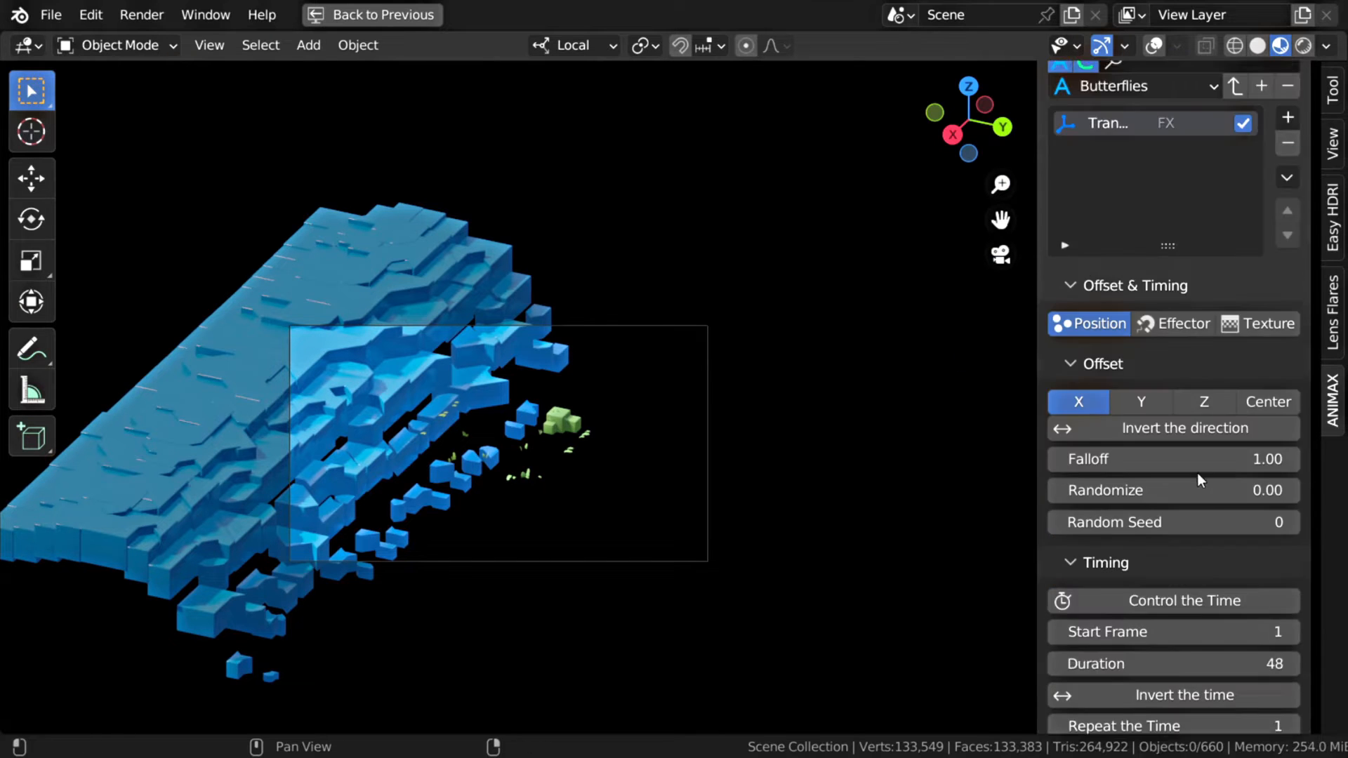
scroll(1197, 473, down, 5)
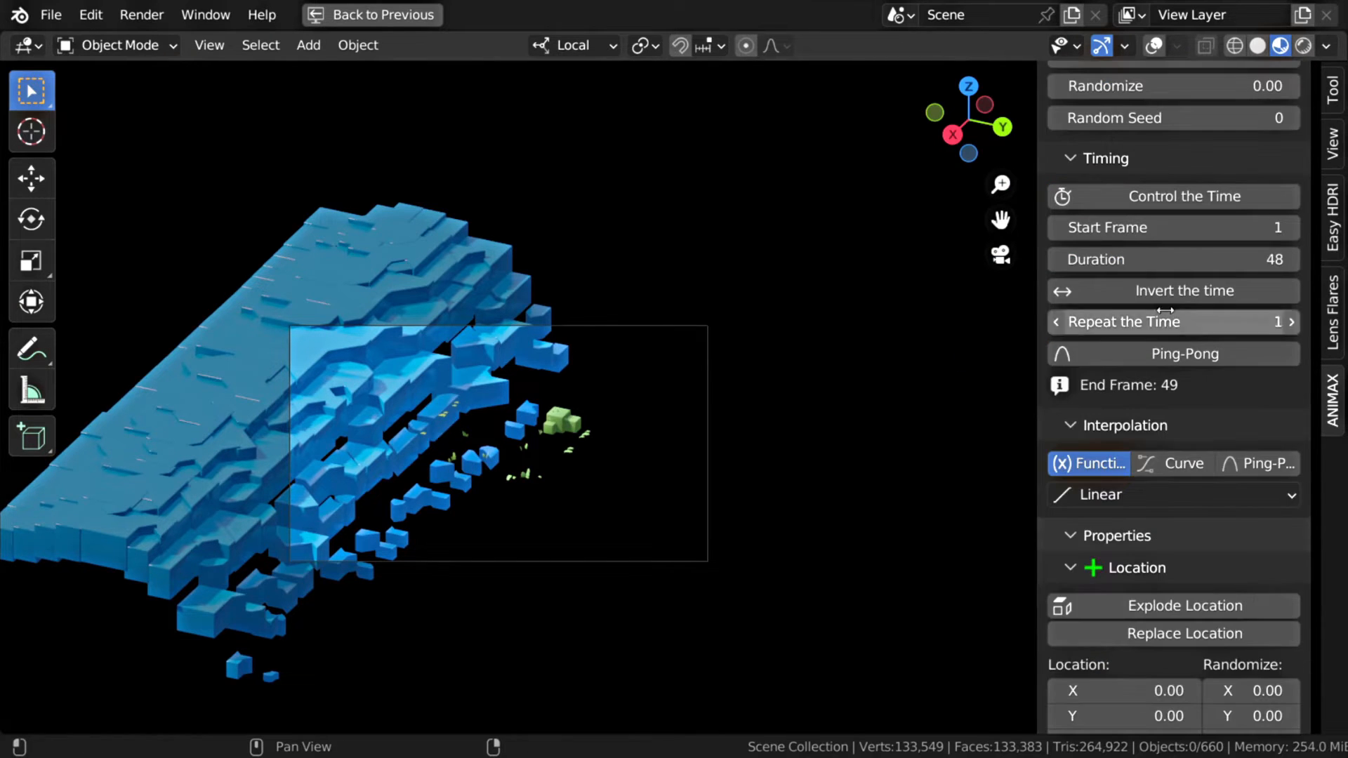
Enable Fade Out in the grass effect's Scale properties and lower its Smooth Step to the minimum
scroll(1215, 595, down, 13)
scroll(1214, 595, down, 1)
click(1200, 511)
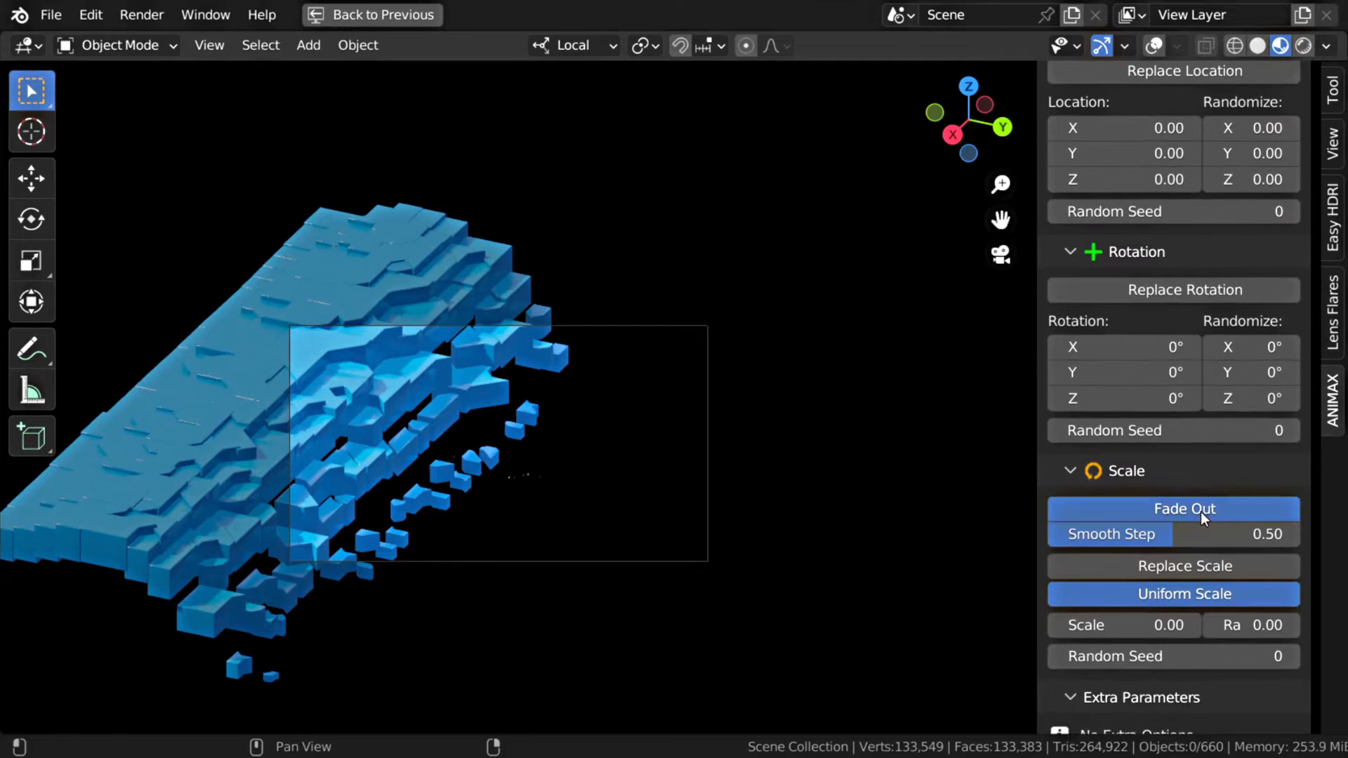
scroll(1210, 529, up, 4)
scroll(1210, 531, down, 4)
drag(1178, 542, 1055, 535)
Invert the time of the grass effect and set its interpolation function to Elastic In
scroll(1123, 456, up, 10)
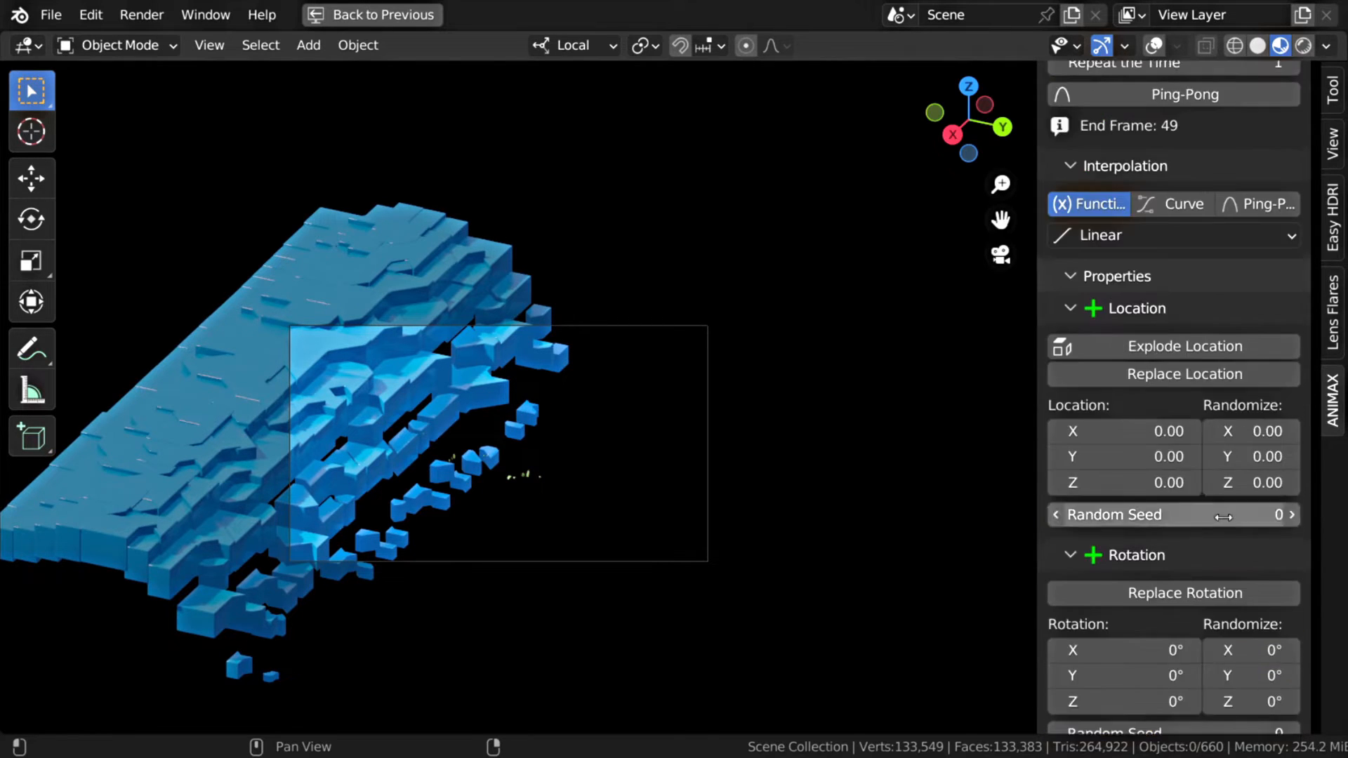
click(1170, 336)
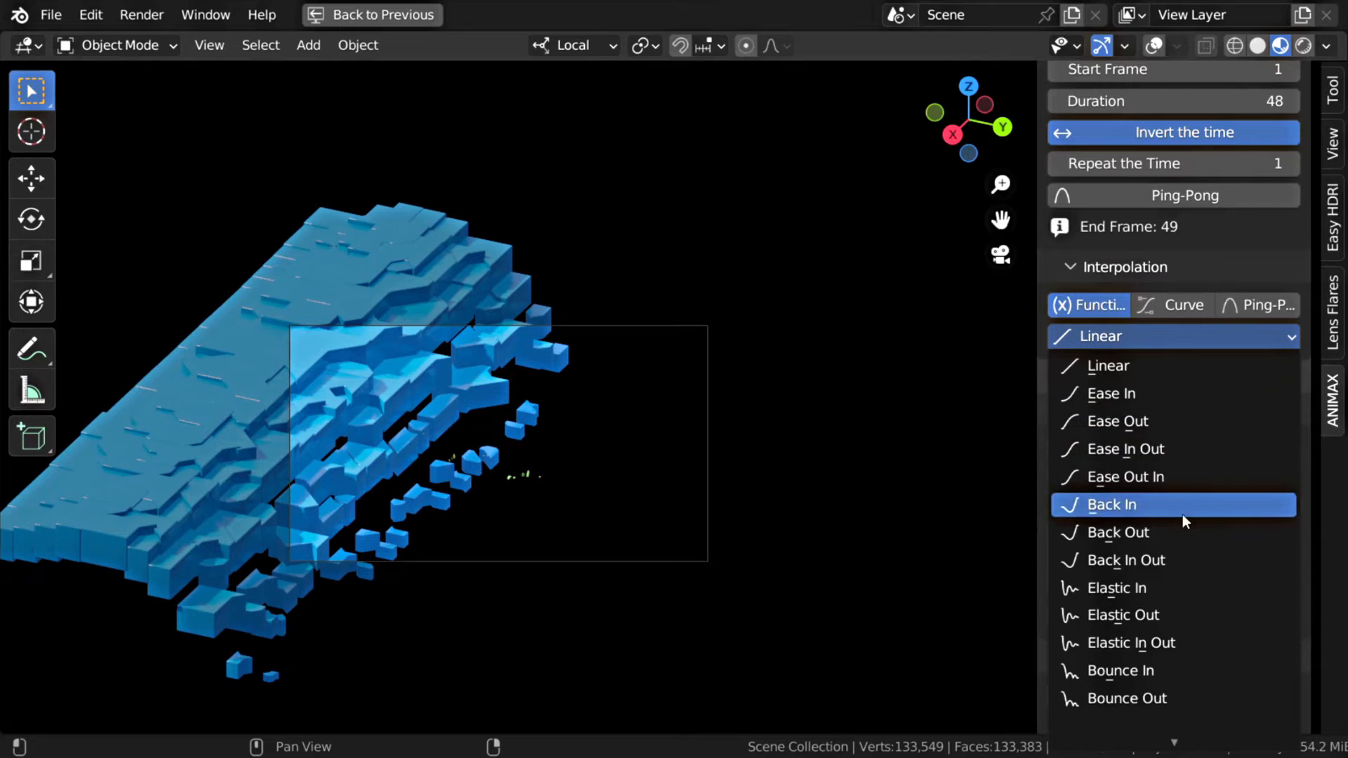
click(1186, 586)
Set the grass effect's start frame to 80 and preview the grass animation from the beginning
scroll(1224, 482, up, 8)
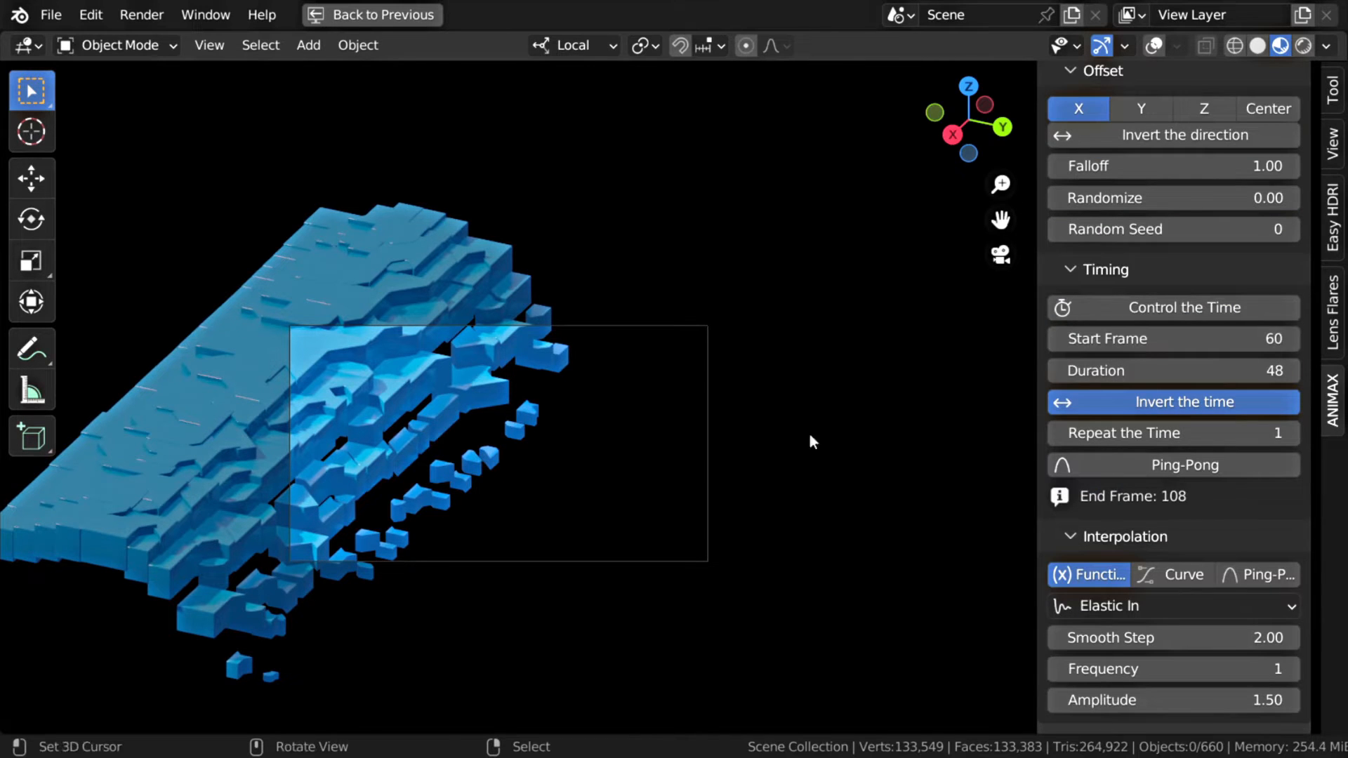
key(shift+Left)
scroll(600, 469, up, 4)
shift+middle_drag(584, 525, 698, 525)
key(space)
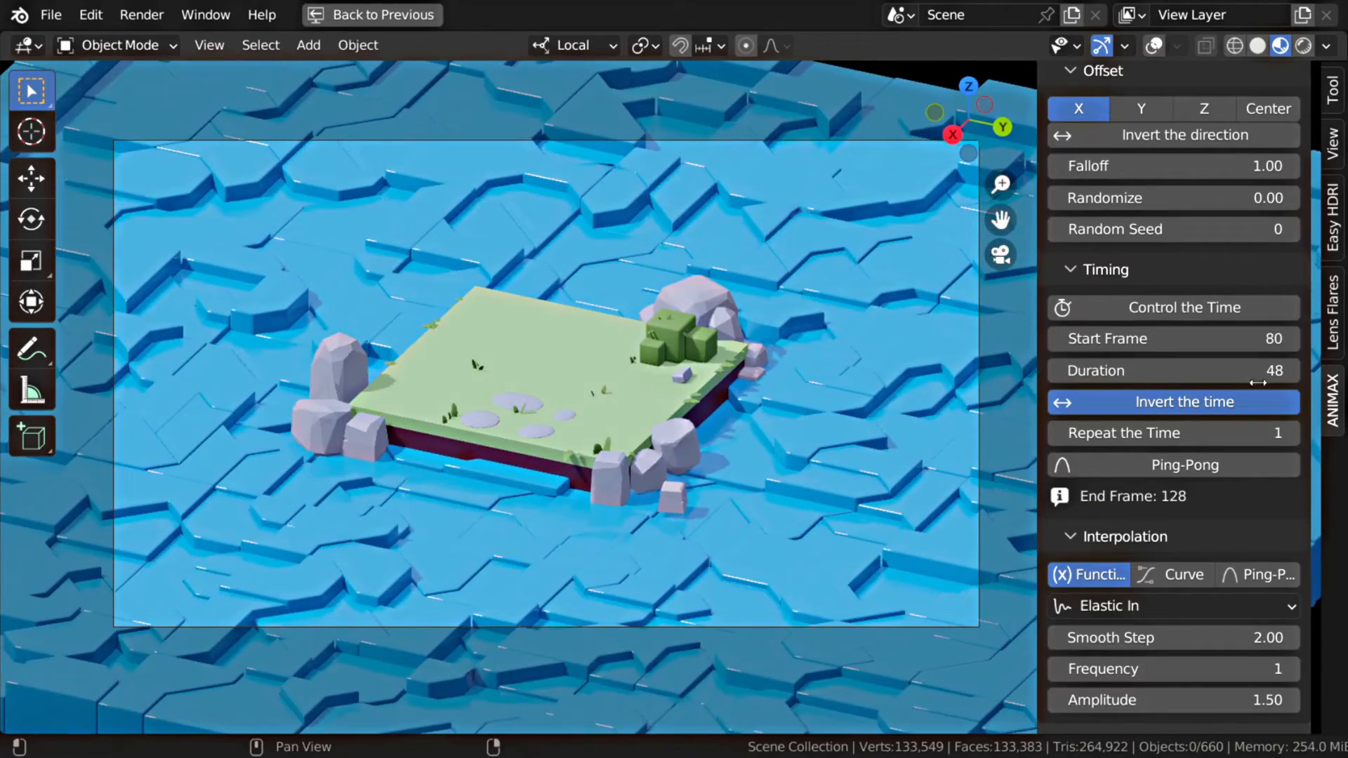
Add a fifth collection item to the ANIMAX items and assign the Bricks collection to it
scroll(1229, 437, up, 15)
click(1102, 158)
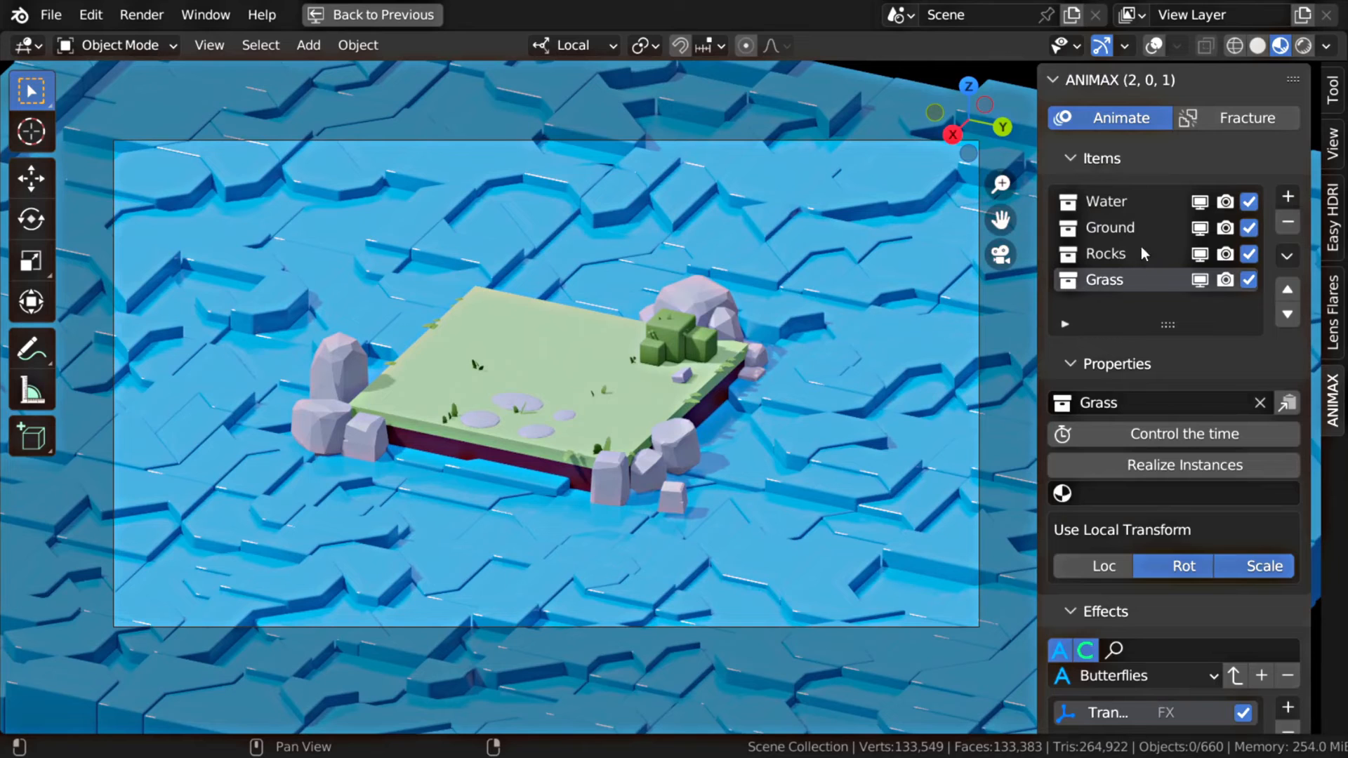
click(1287, 197)
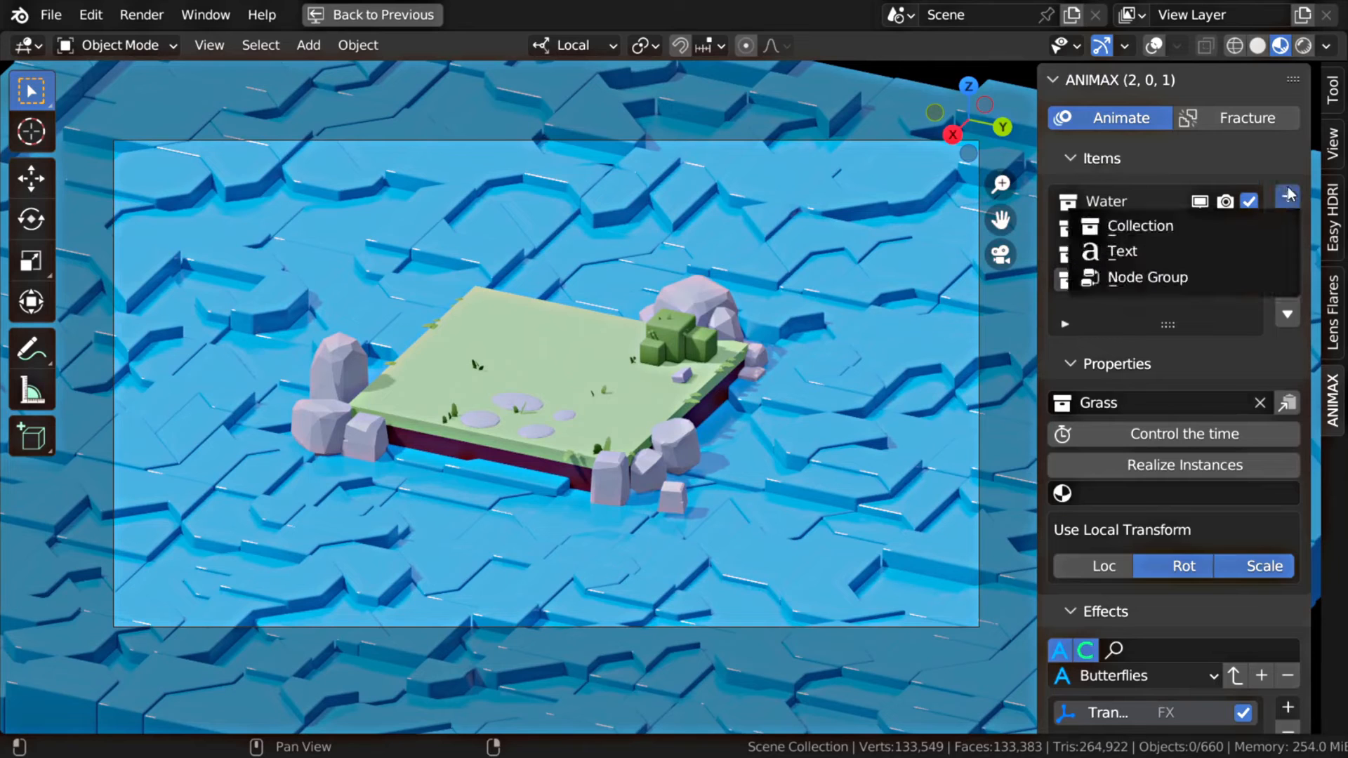
click(1204, 224)
click(1171, 403)
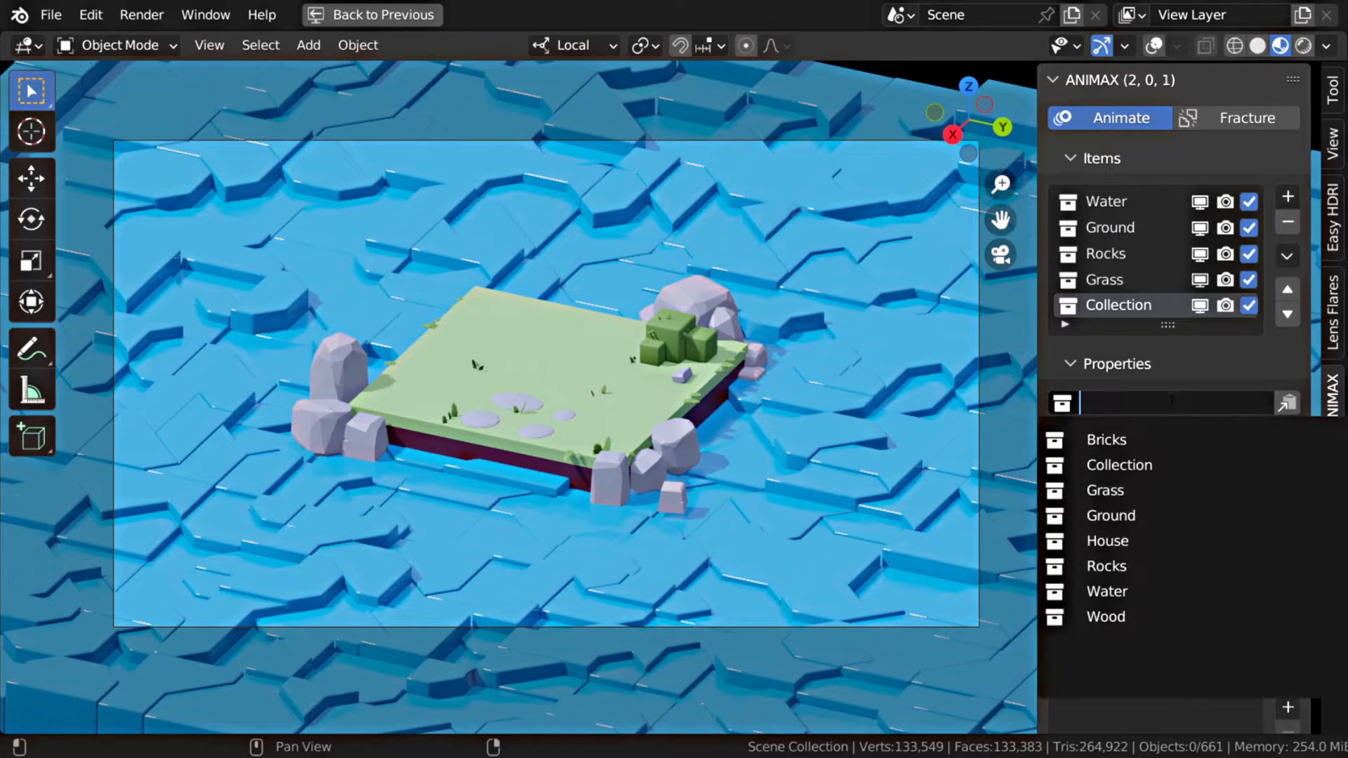
click(1150, 441)
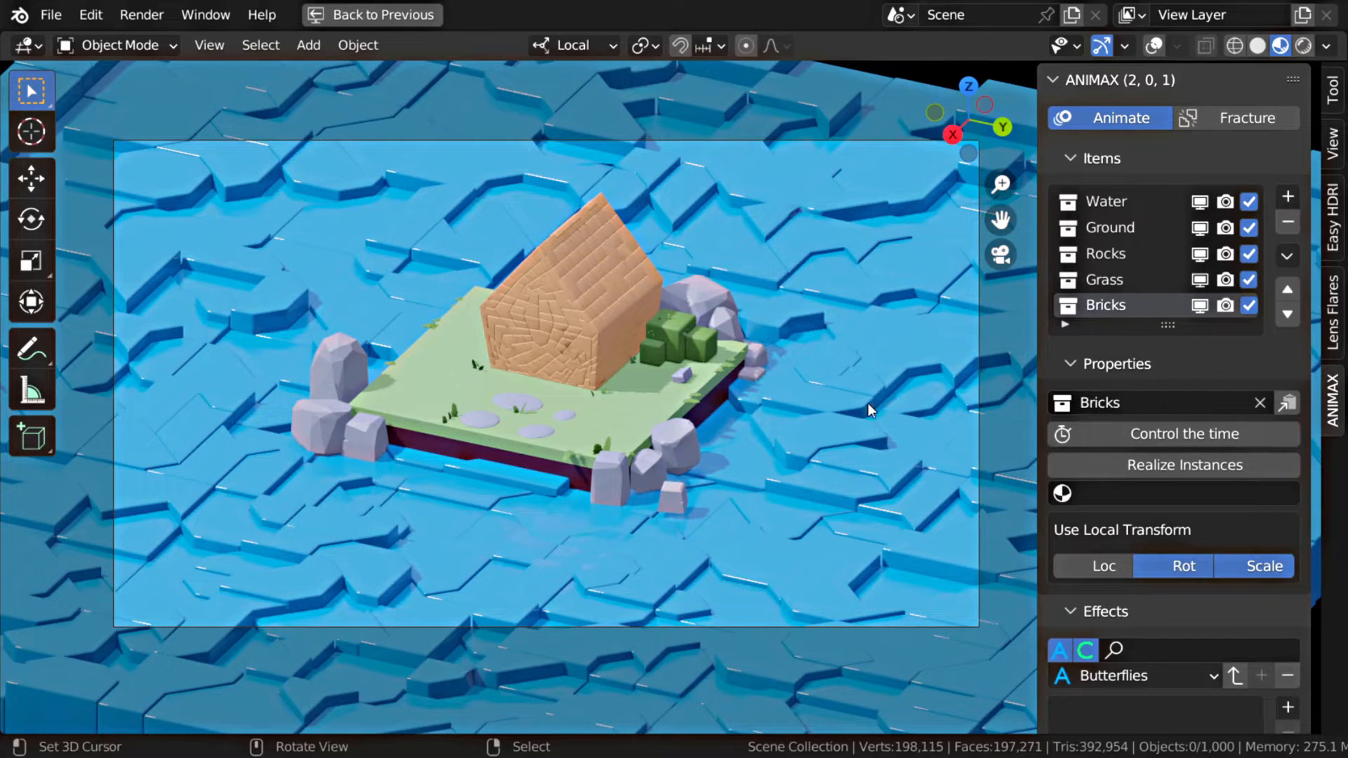
Add an Explode effect to the Bricks item and invert its time
click(1100, 158)
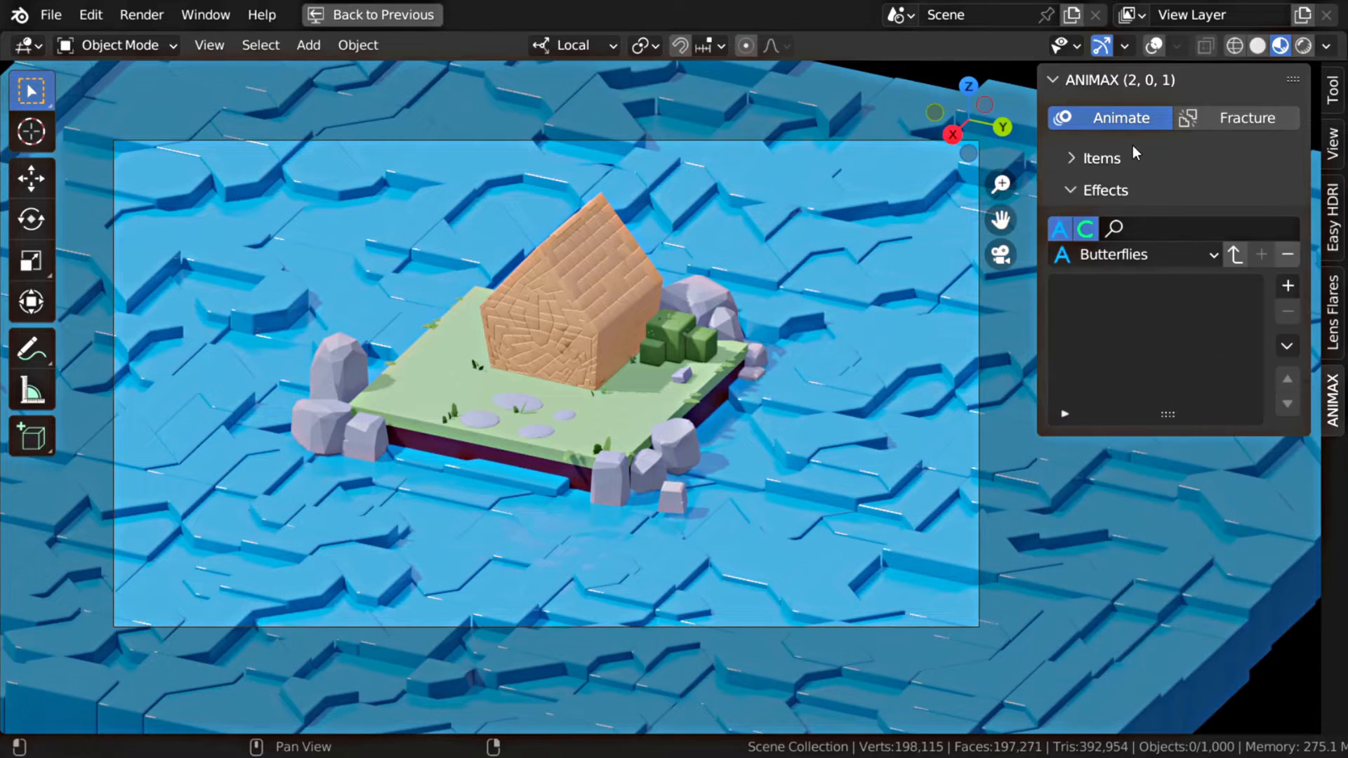
click(1289, 288)
click(936, 380)
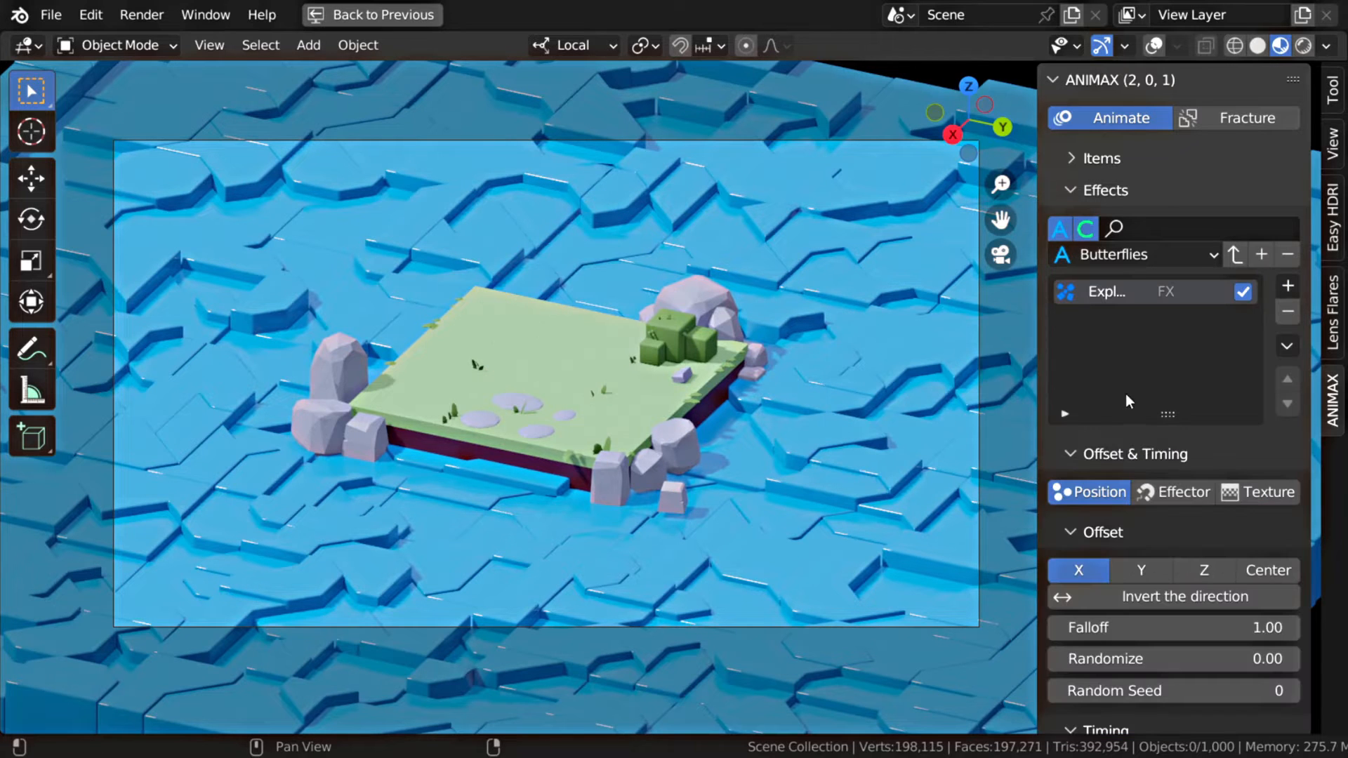
scroll(1128, 400, down, 10)
click(1140, 491)
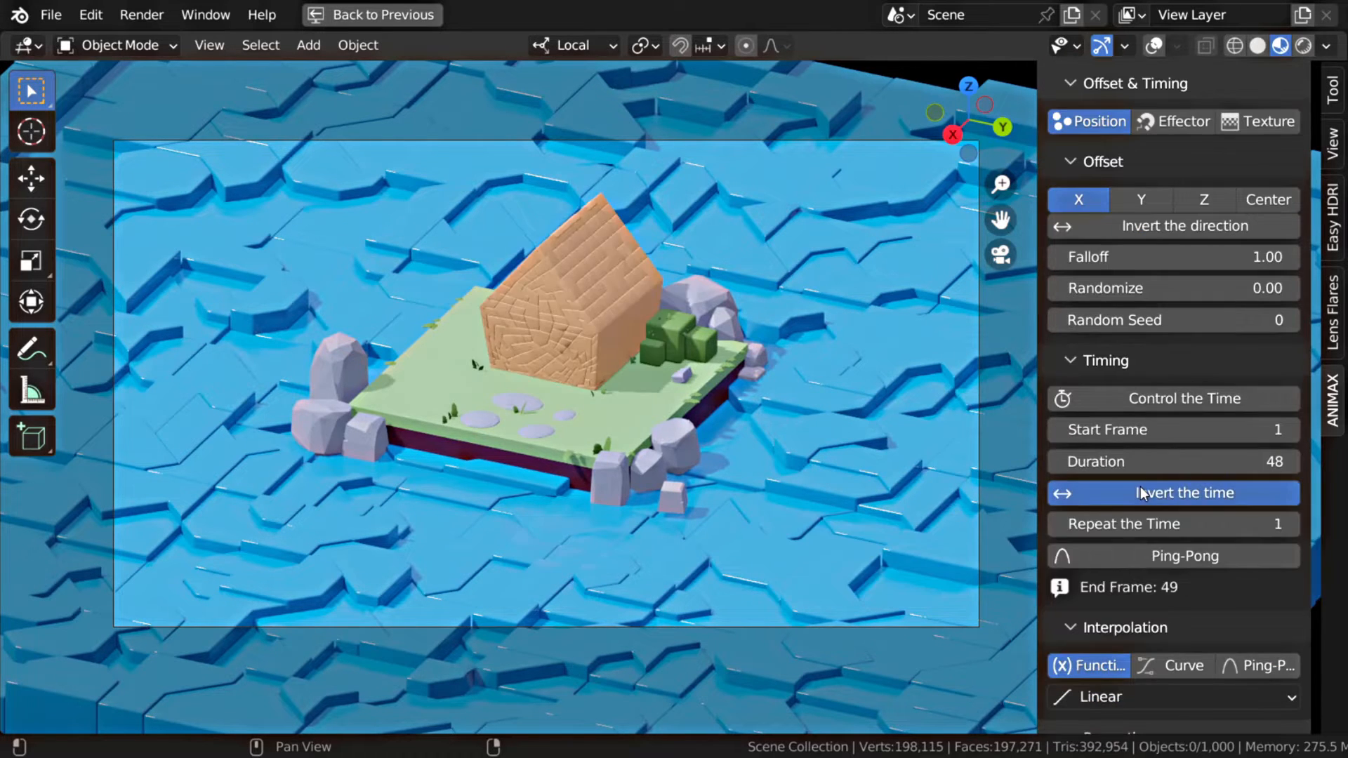
Restore the full layout, move the playhead to frame 111, and set the Explode effect's start frame to 110 and duration to 60
key(ctrl+space)
drag(525, 673, 458, 688)
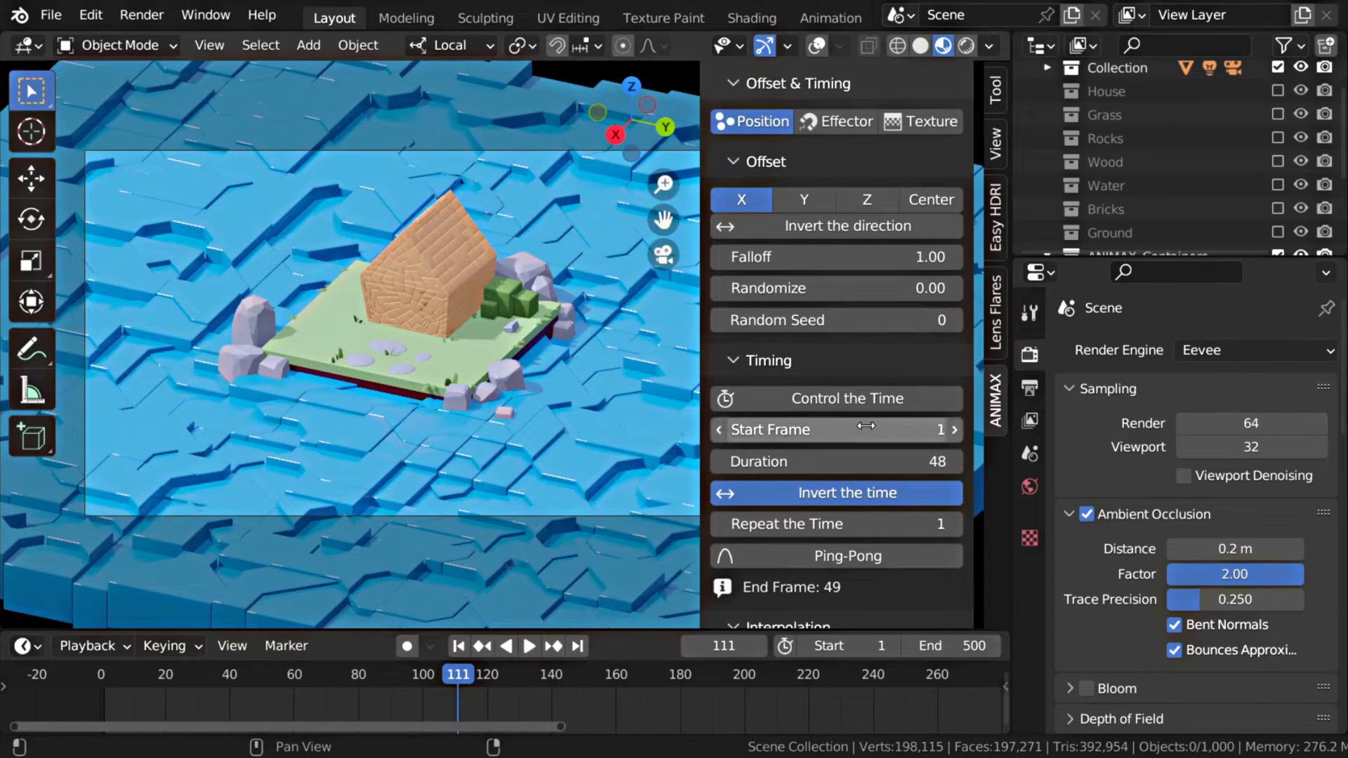
text(0)
key(Return)
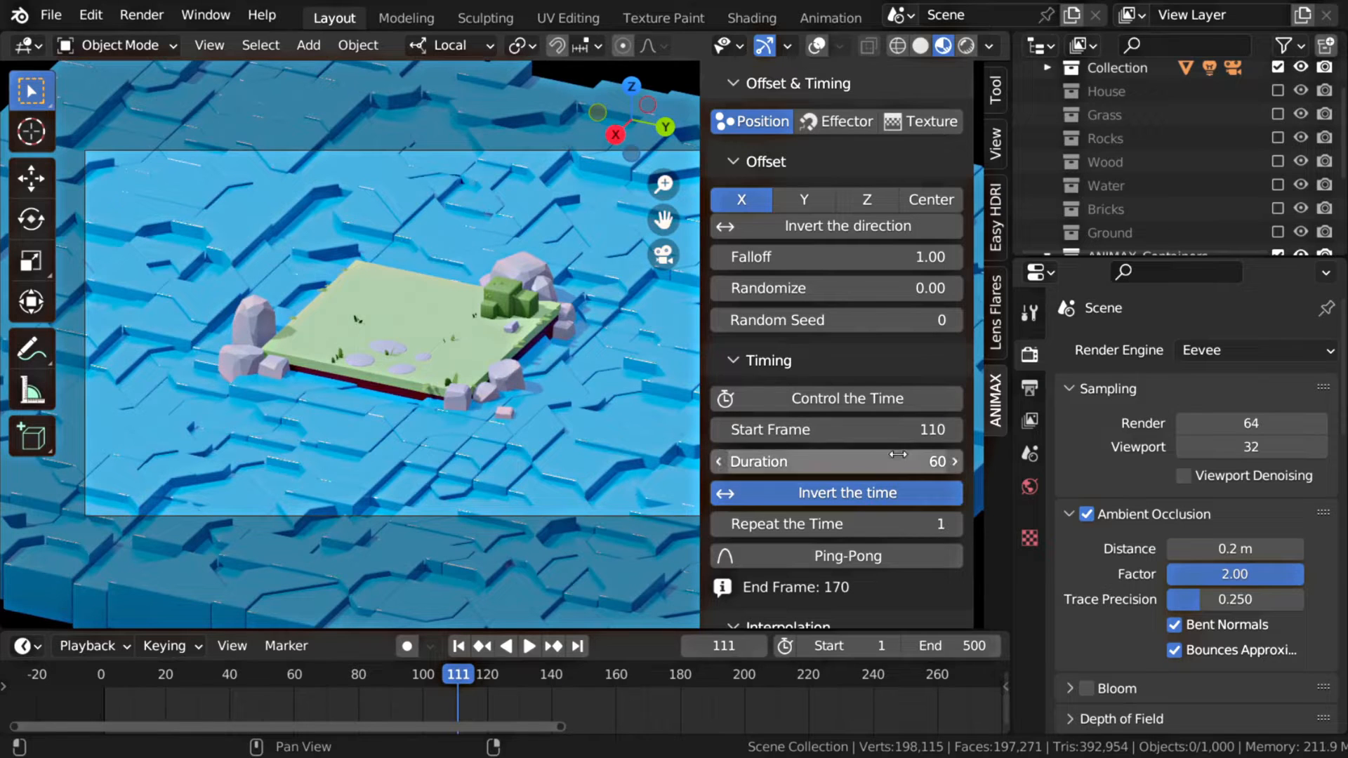
Set the Explode Z velocity to 10 and its randomization to 10 on all axes, and preview from frame 107
scroll(890, 471, down, 10)
double_click(792, 515)
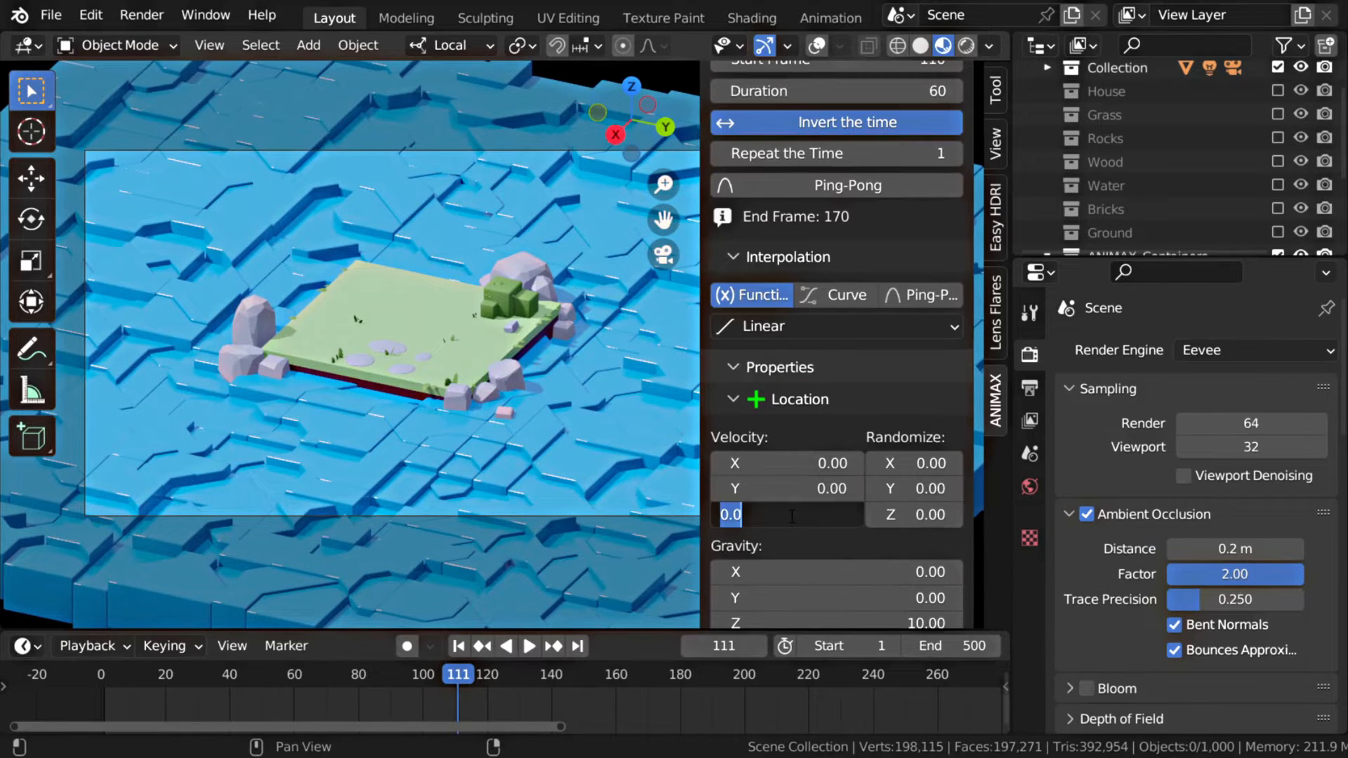
text(10)
key(Return)
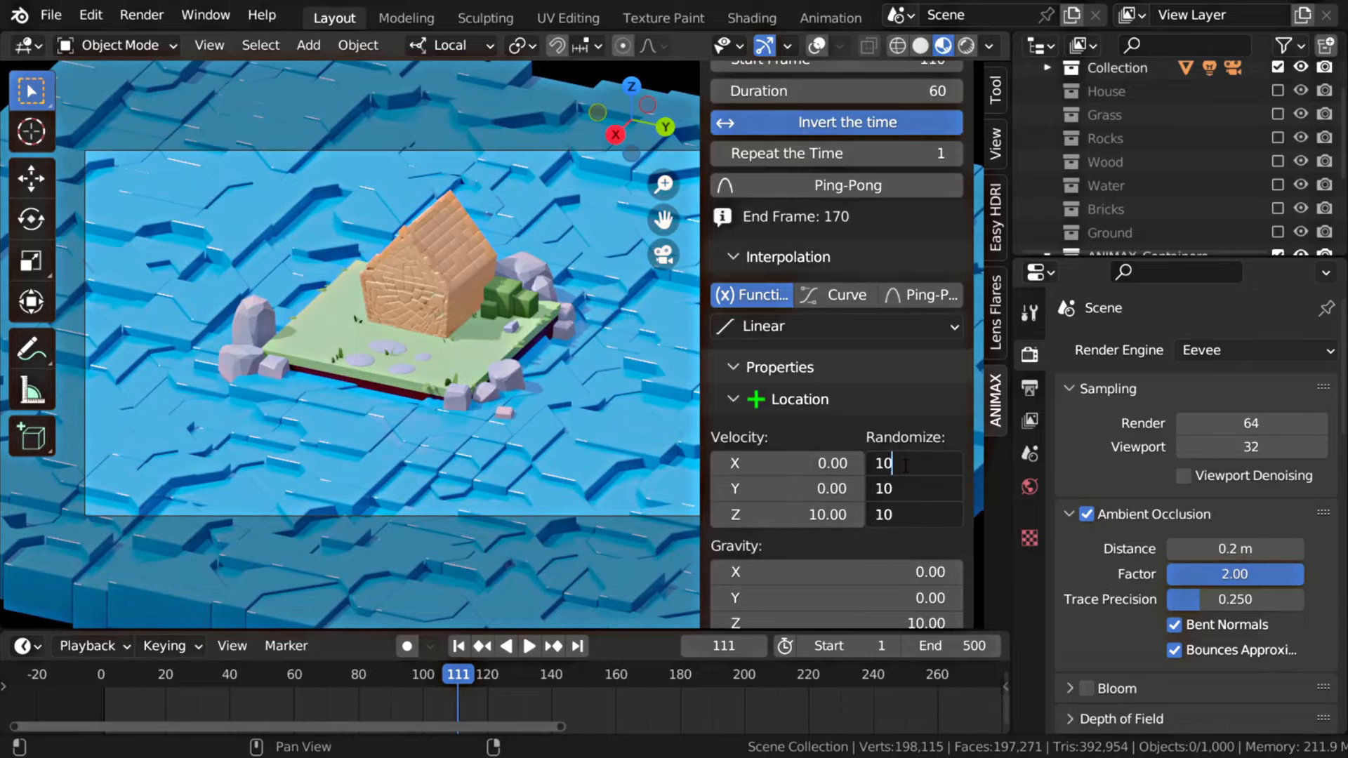
key(Return)
click(447, 681)
key(space)
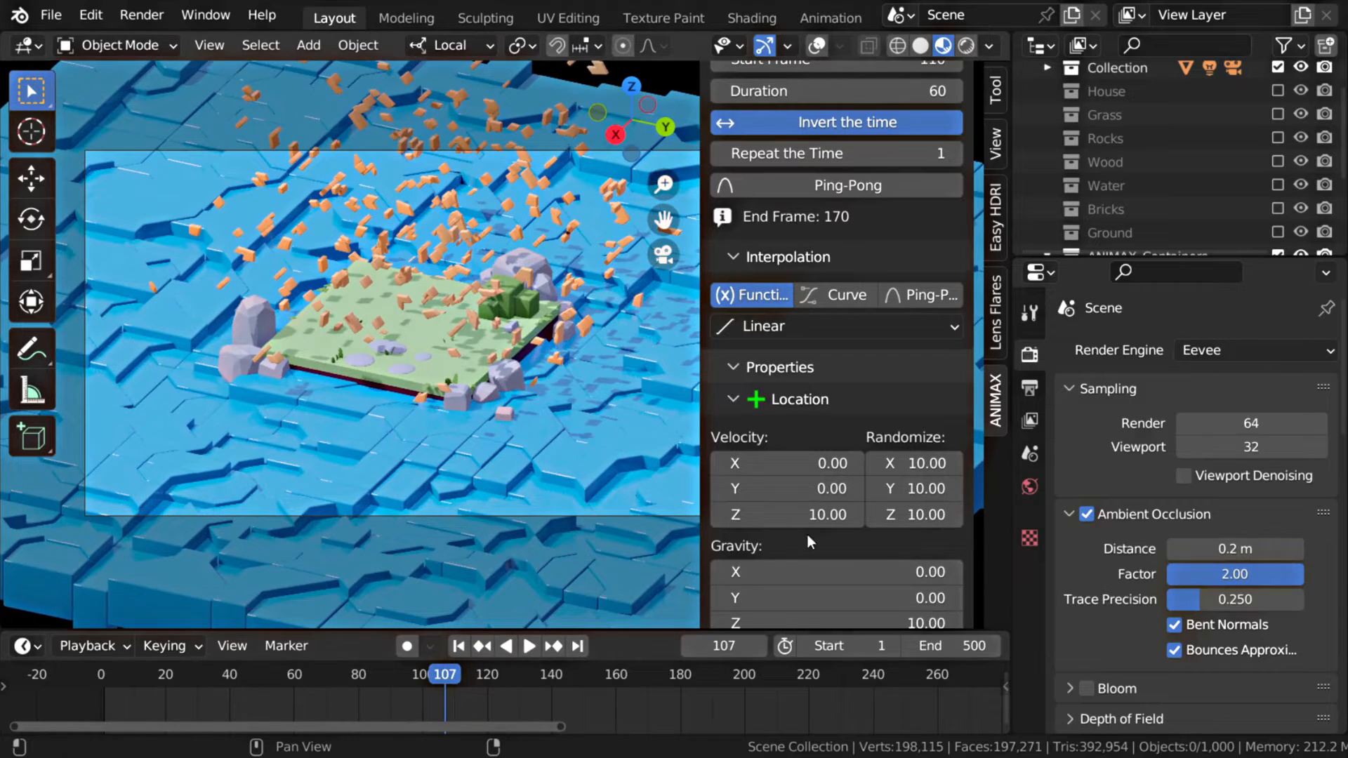
Try a Time Multiplier of 2 on the bricks' Explode effect and preview the animation
scroll(809, 537, down, 8)
click(877, 606)
text(2)
key(Return)
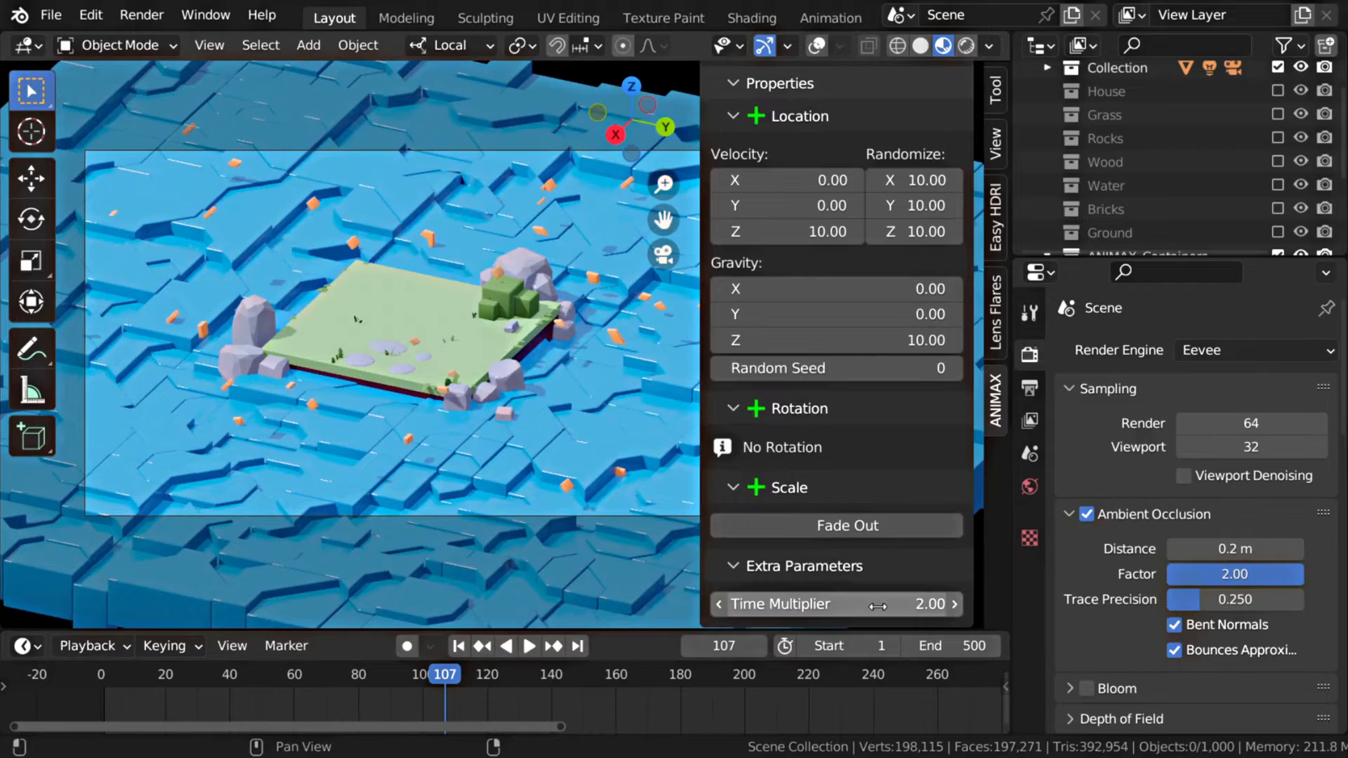
key(space)
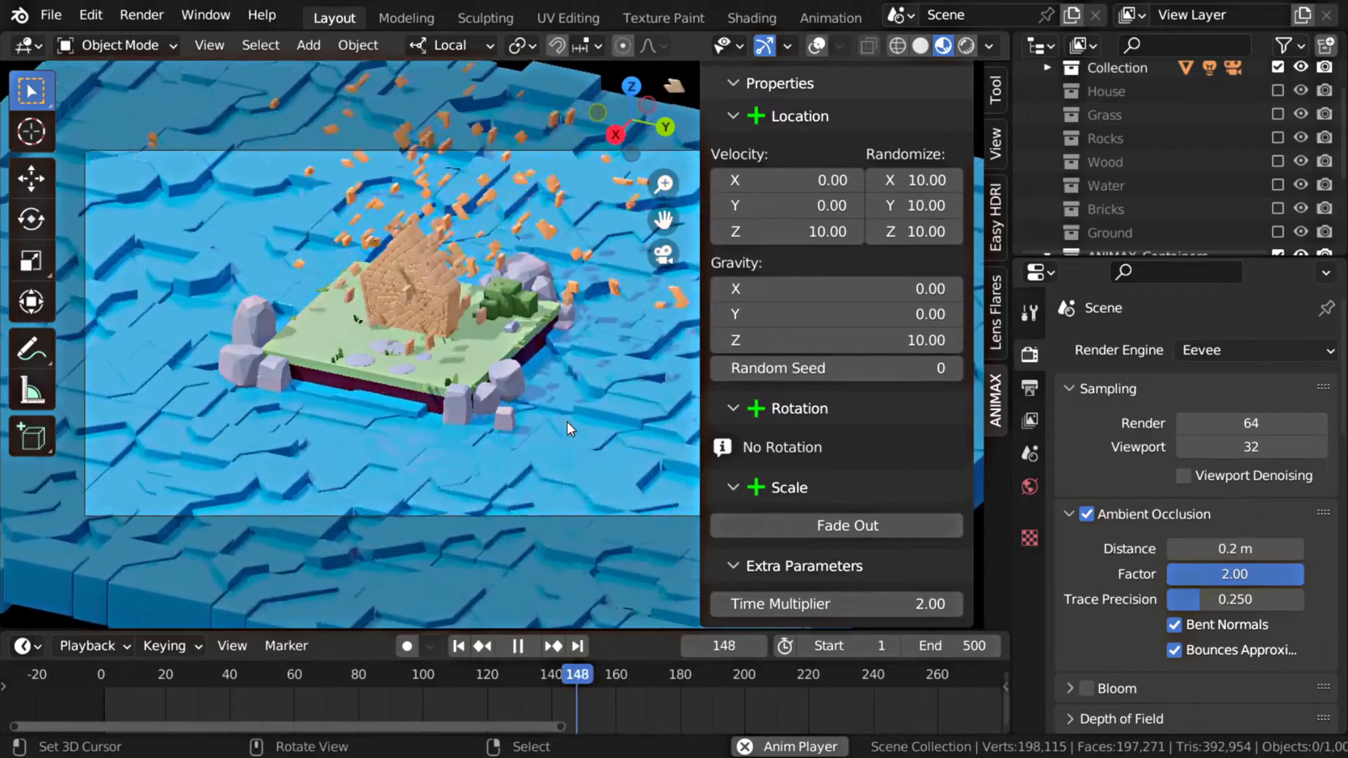
key(Escape)
key(space)
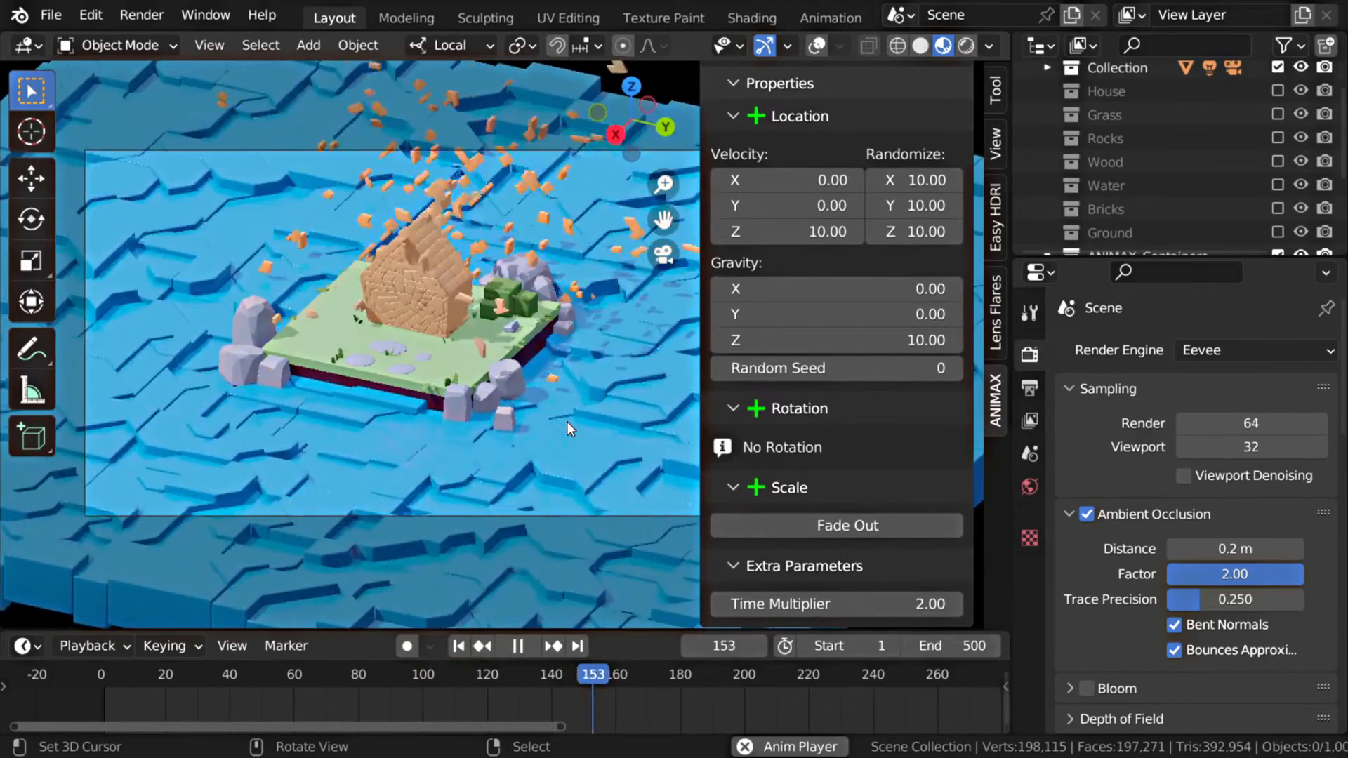
key(Escape)
Set the Explode effect's Time Multiplier to 2.5 and preview the animation
click(855, 600)
text(2.5)
key(Return)
key(space)
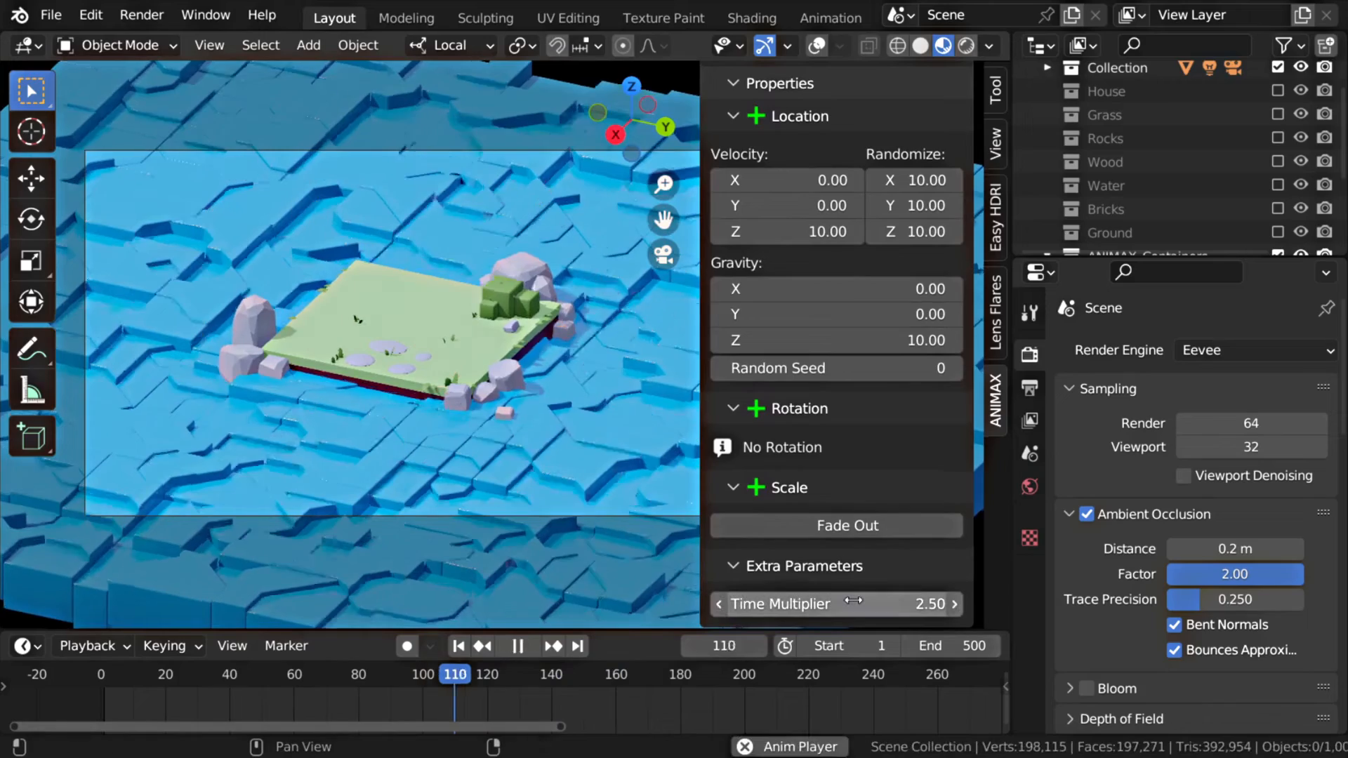
key(Escape)
Try a Z velocity of 12 for the exploding bricks and preview the animation
click(795, 233)
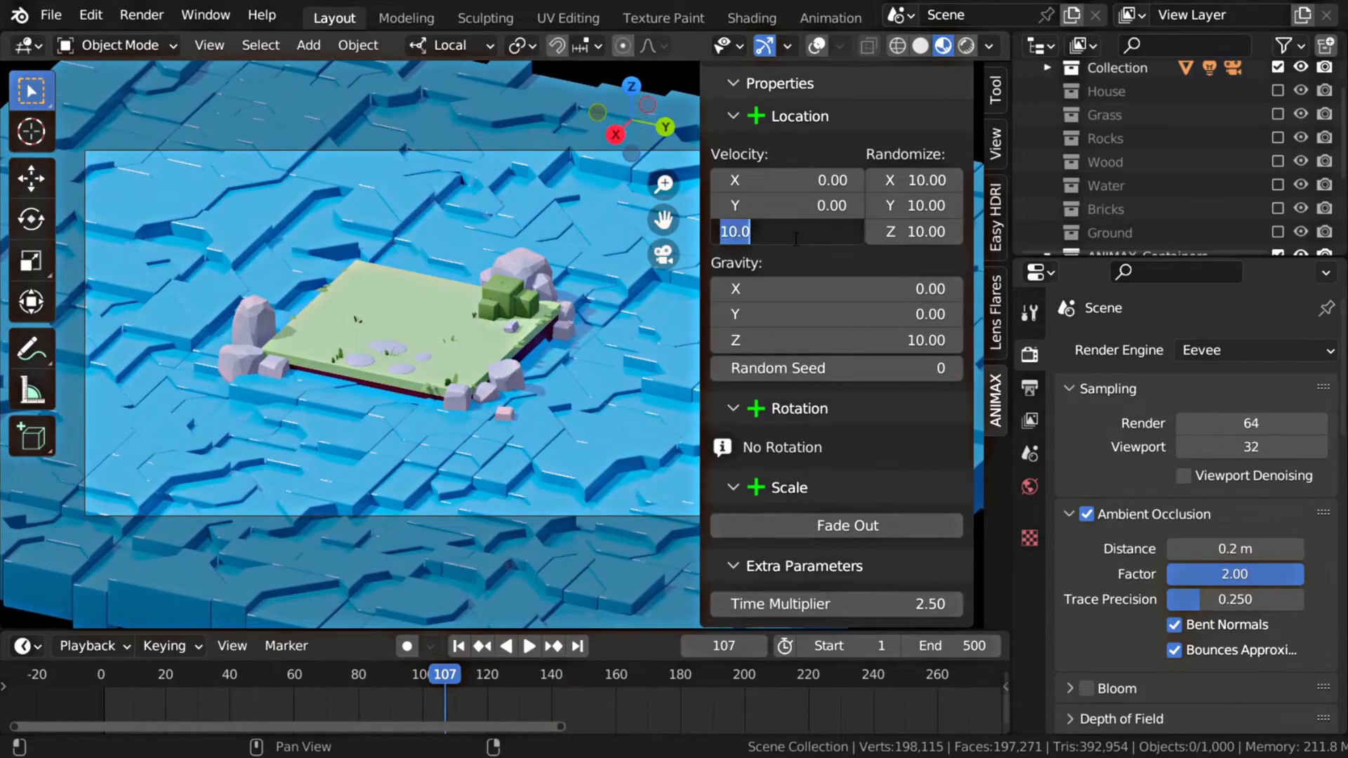
text(12)
key(Return)
key(space)
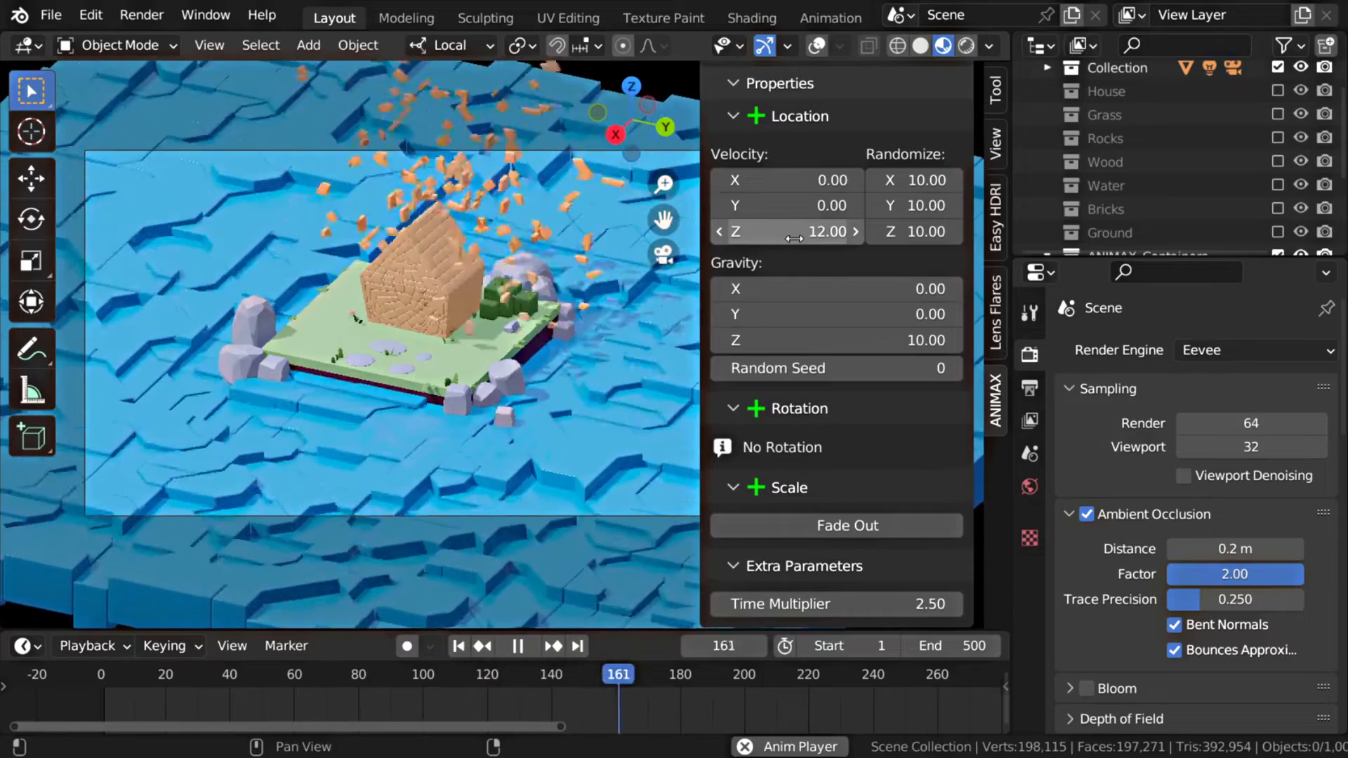
key(Escape)
Set the bricks' Z velocity to 11 and preview the animation
click(811, 232)
text(11)
key(Return)
key(space)
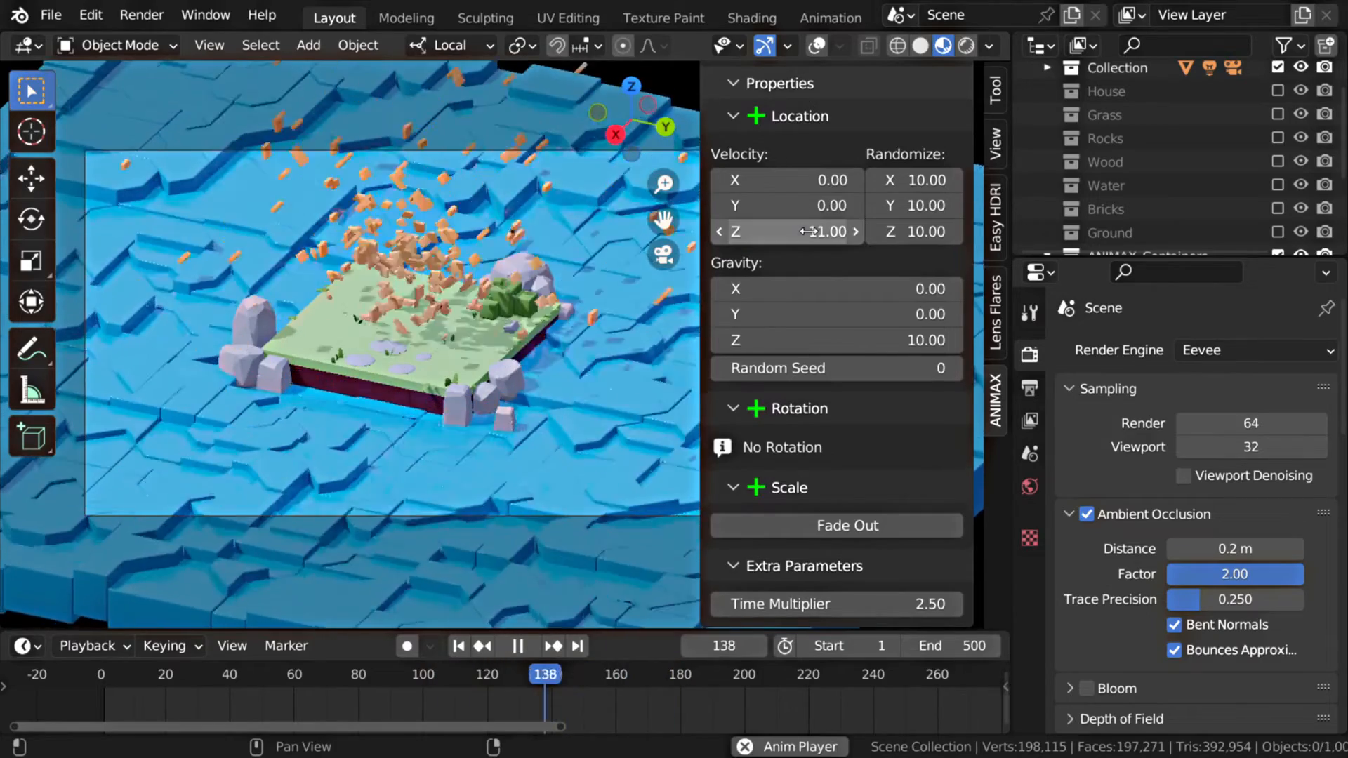
key(Escape)
Enable Fade Out for the bricks' scale with a Smooth Step of 0 and preview the animation
click(853, 526)
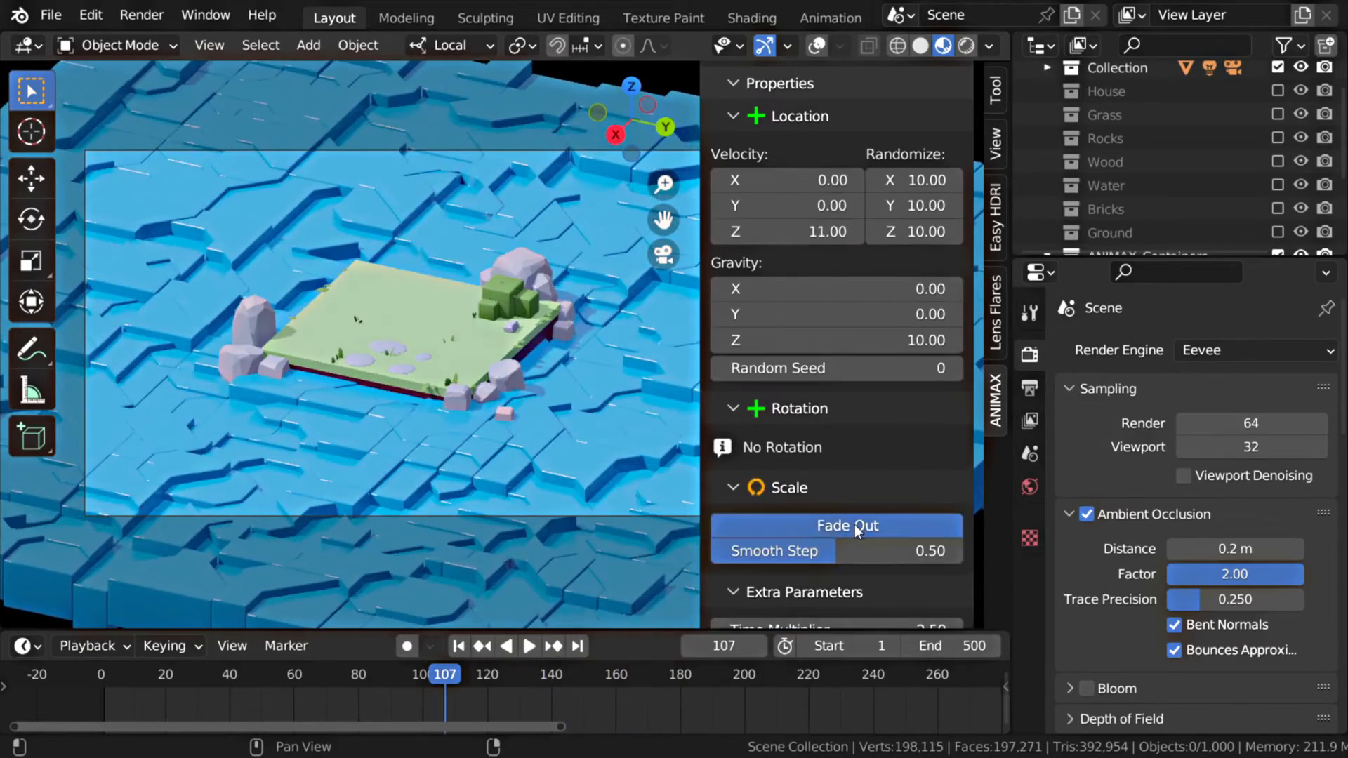
key(space)
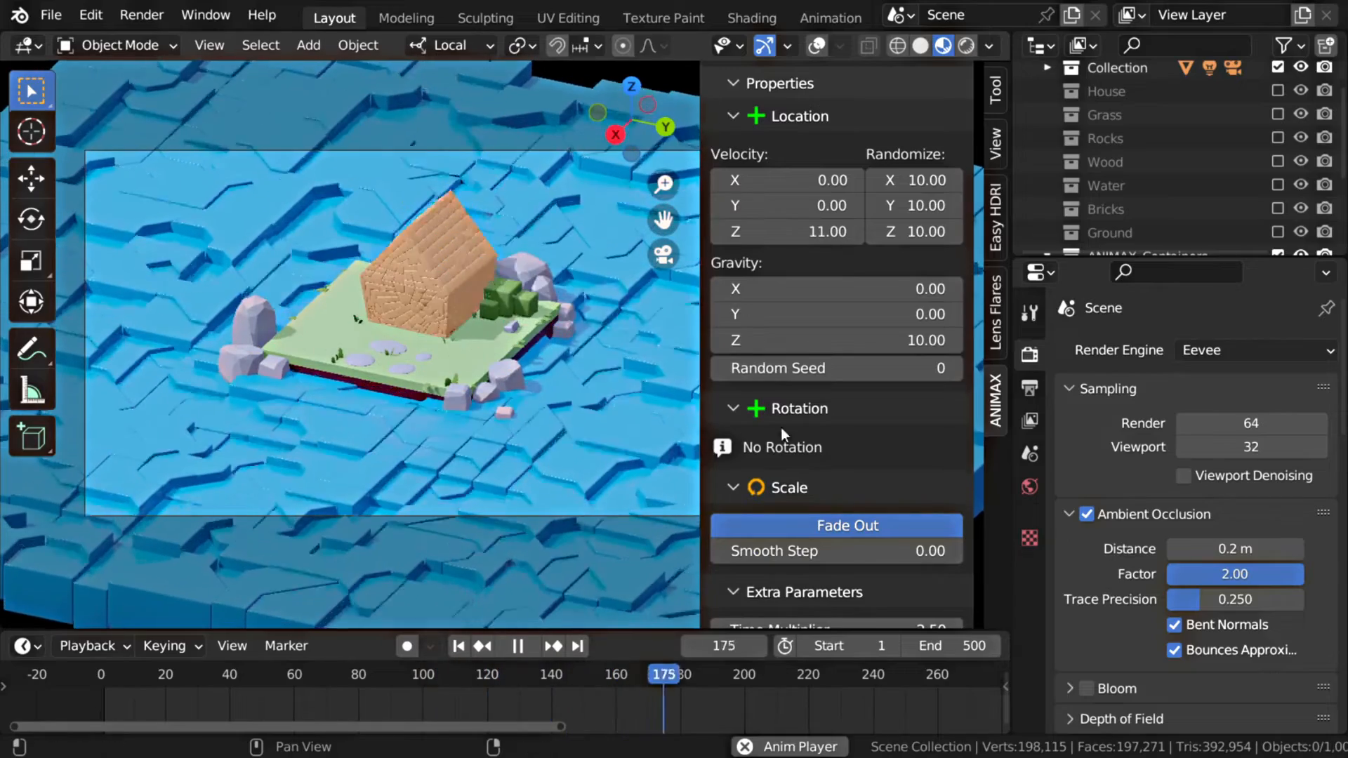
key(Escape)
Set the Explode effect's duration to 80 frames and preview the animation
scroll(781, 426, down, 10)
scroll(884, 394, up, 1)
click(889, 346)
key(space)
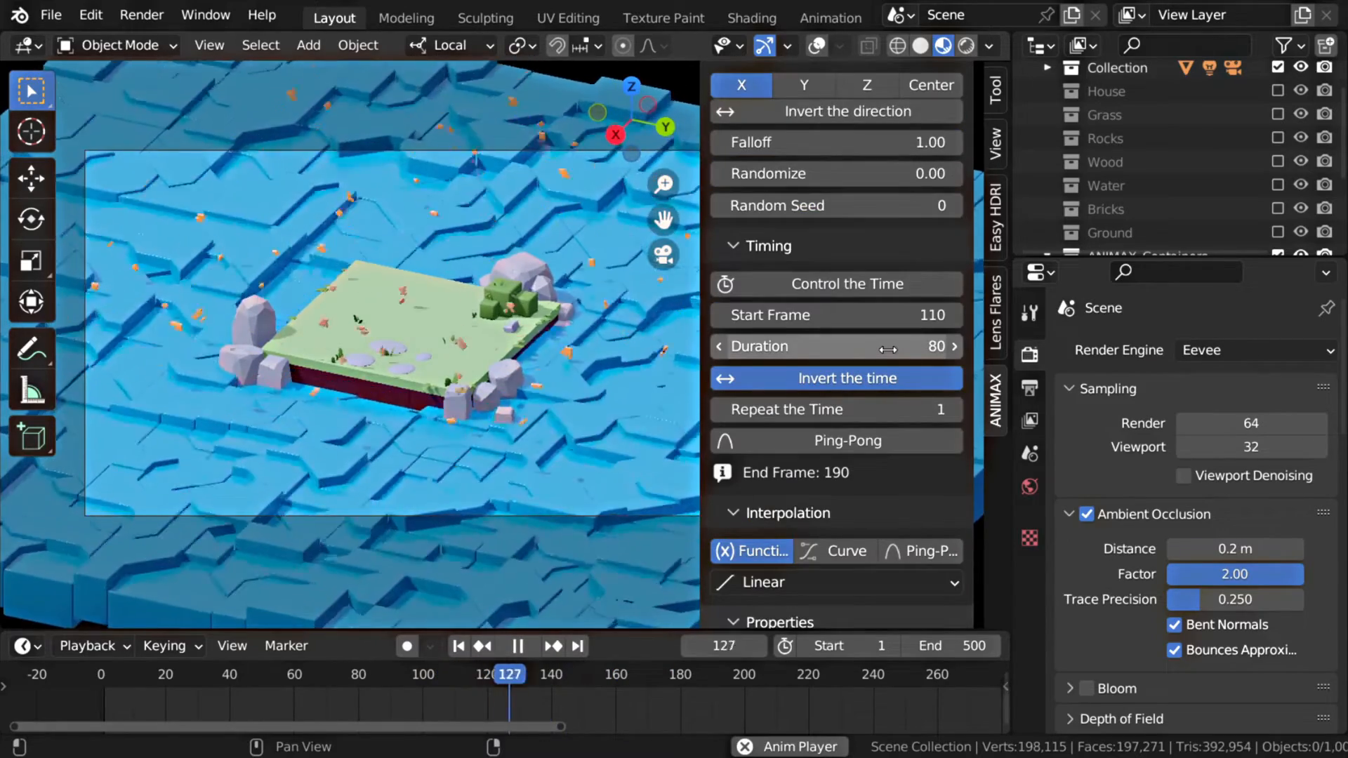
key(Escape)
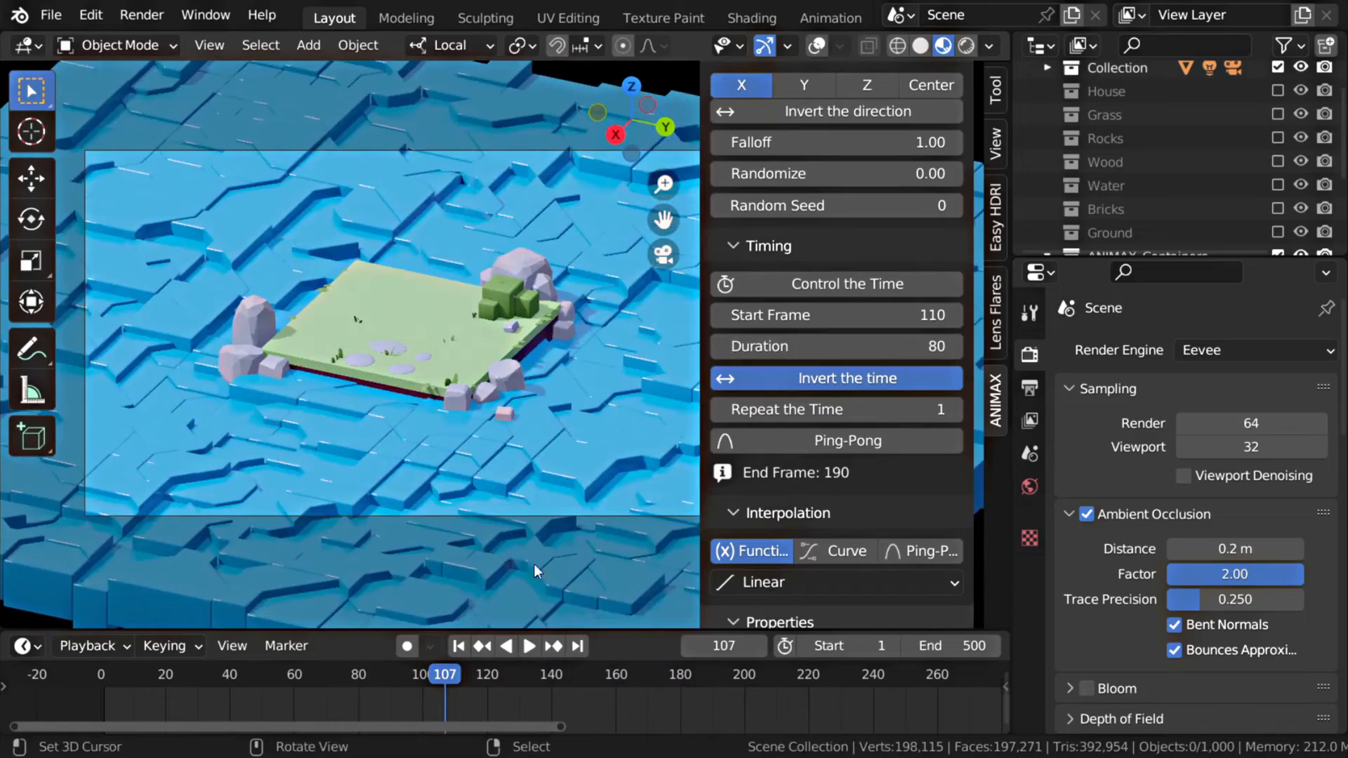
Play the animation from the start in the maximized viewport and set the Explode effect's start frame to 100
key(shift+Left)
key(space)
key(ctrl+space)
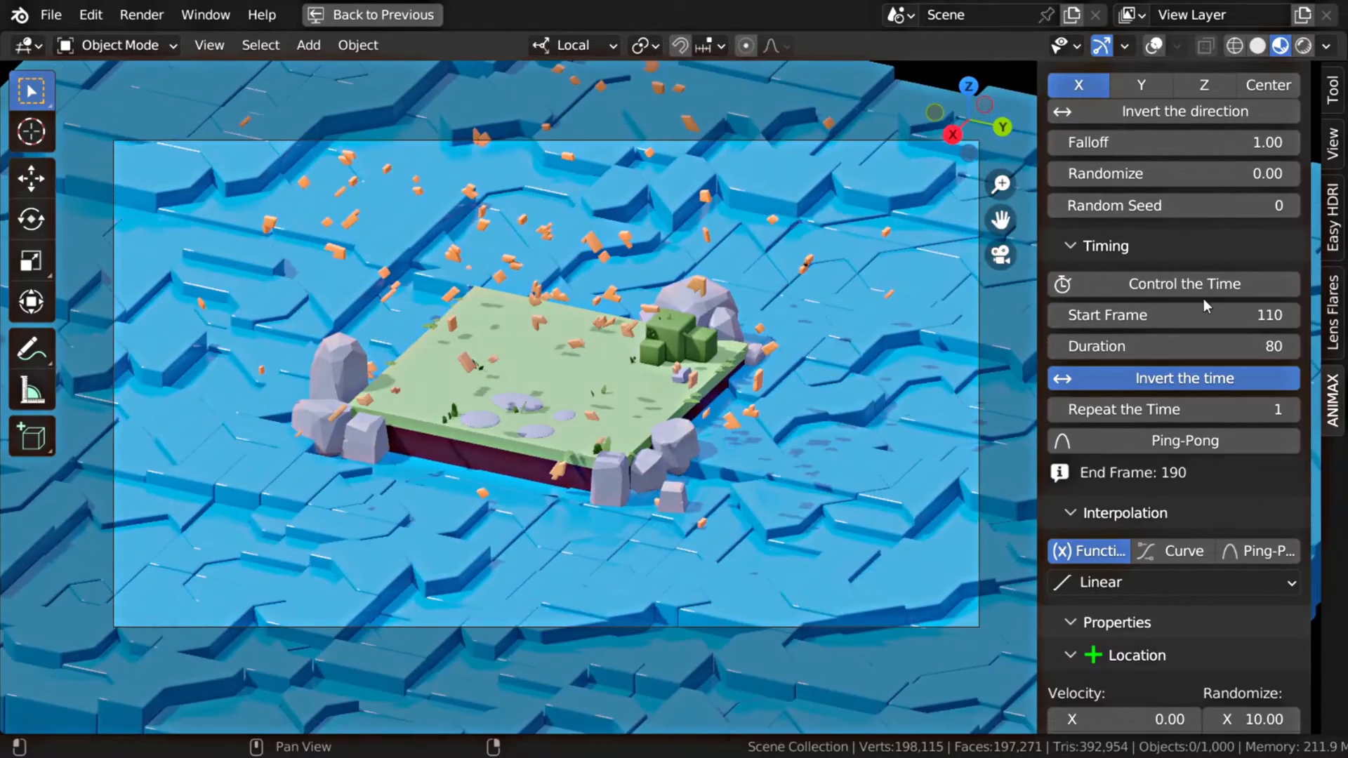
text(100)
key(Return)
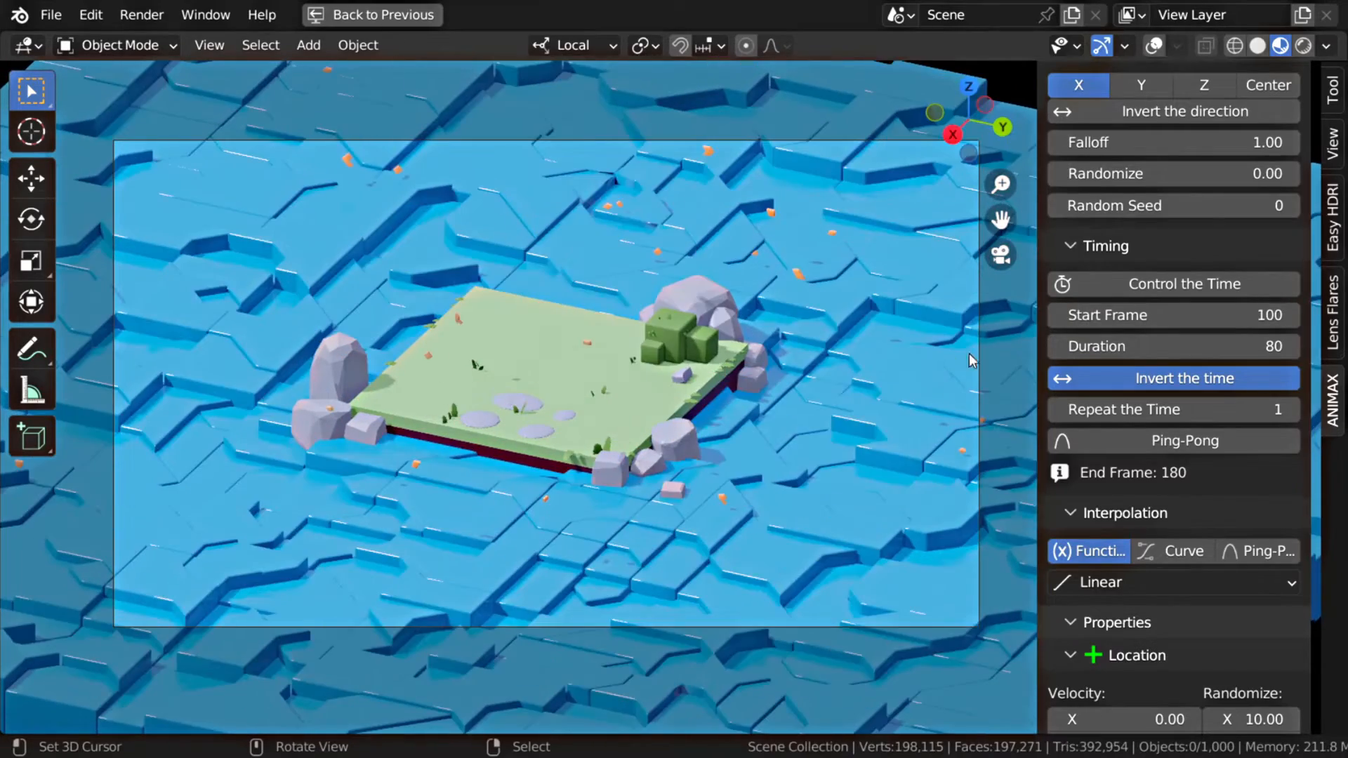
Invert the Explode offset direction, switch the offset axis to Z, and preview the bricks' animation
scroll(1179, 246, up, 5)
click(1185, 246)
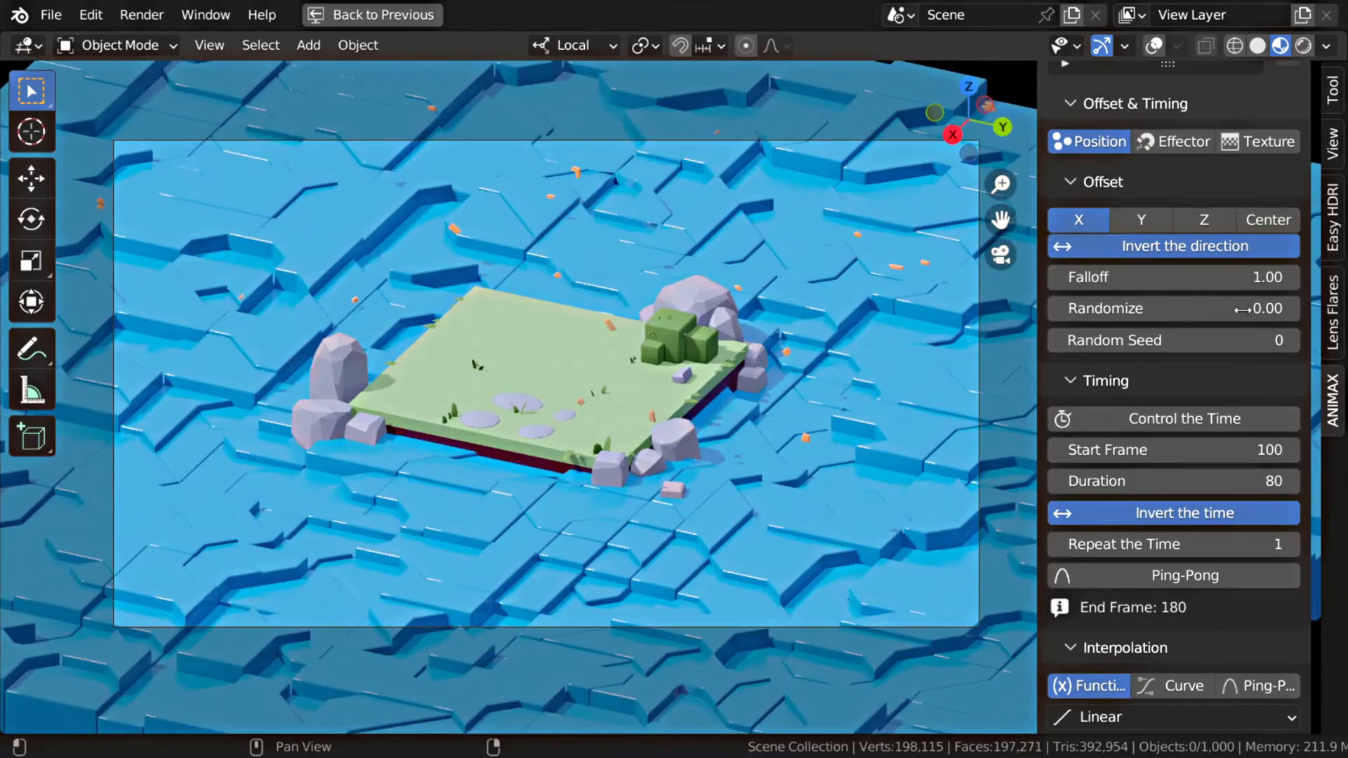
click(1203, 219)
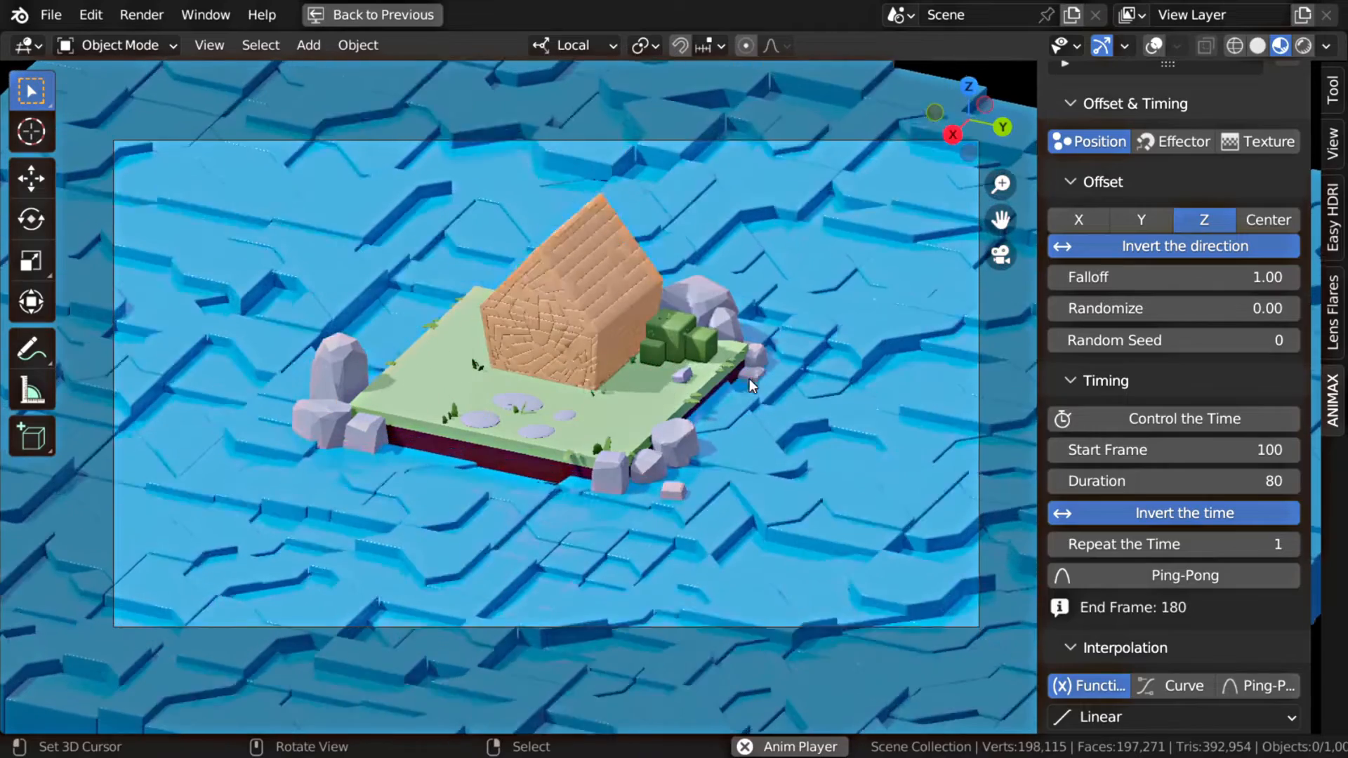
Add a Transform effect to the Bricks item and make it reuse the timing of the Explode effect FX
scroll(1174, 395, up, 10)
click(1295, 242)
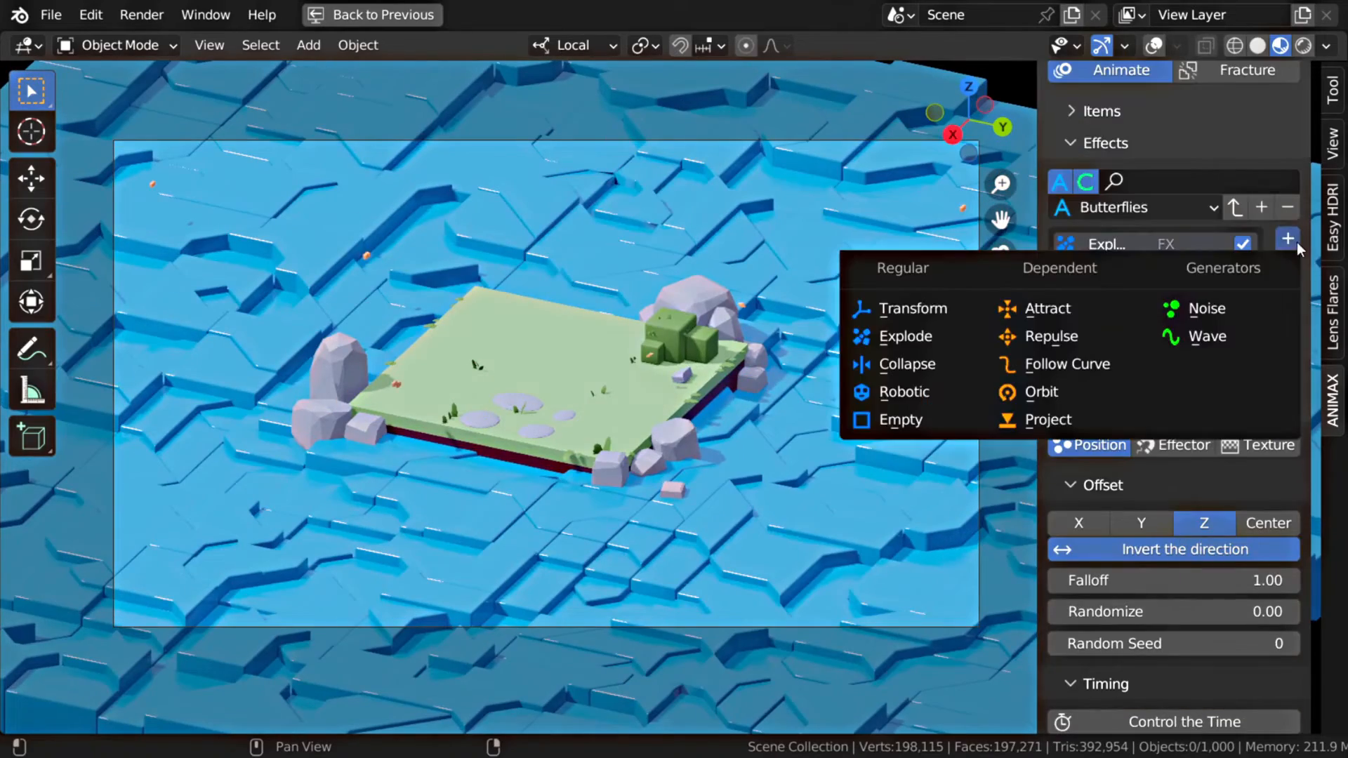
click(915, 314)
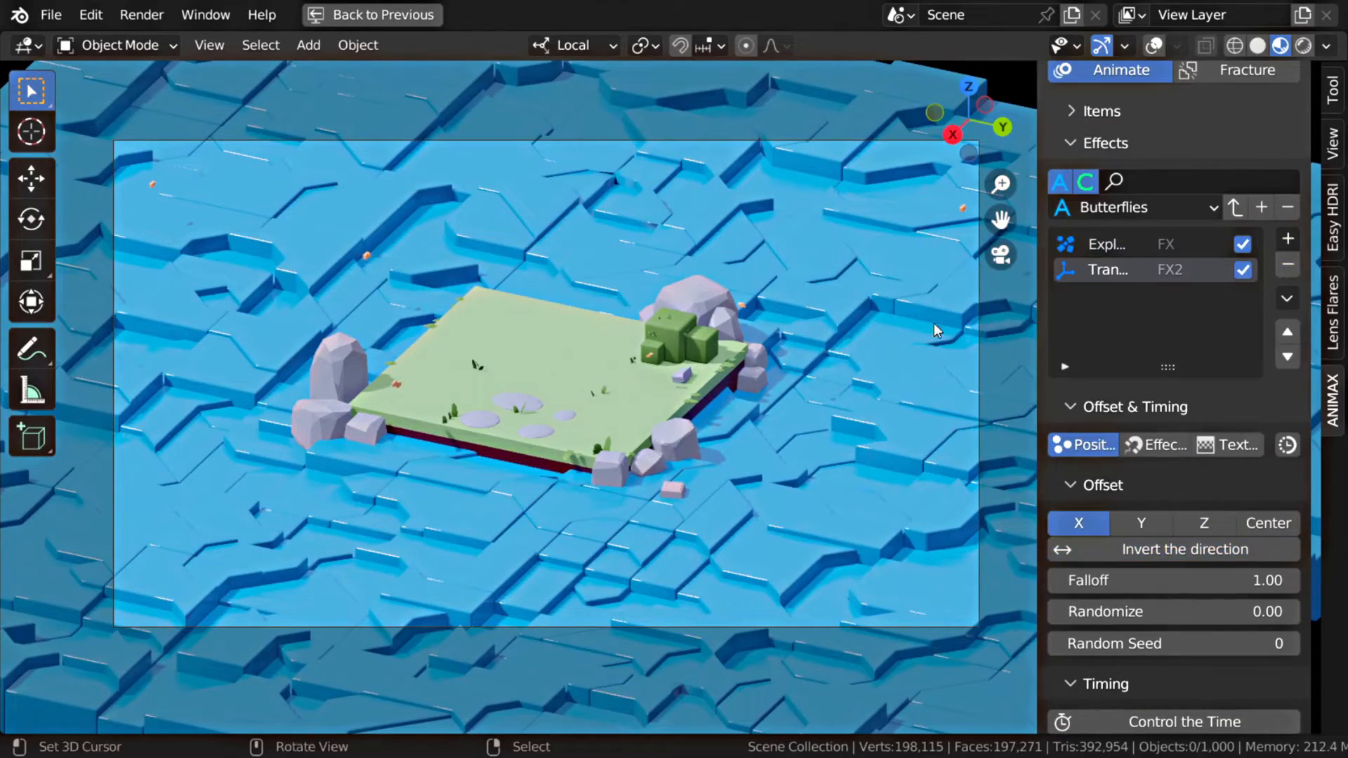
click(1287, 444)
click(1201, 445)
click(1137, 475)
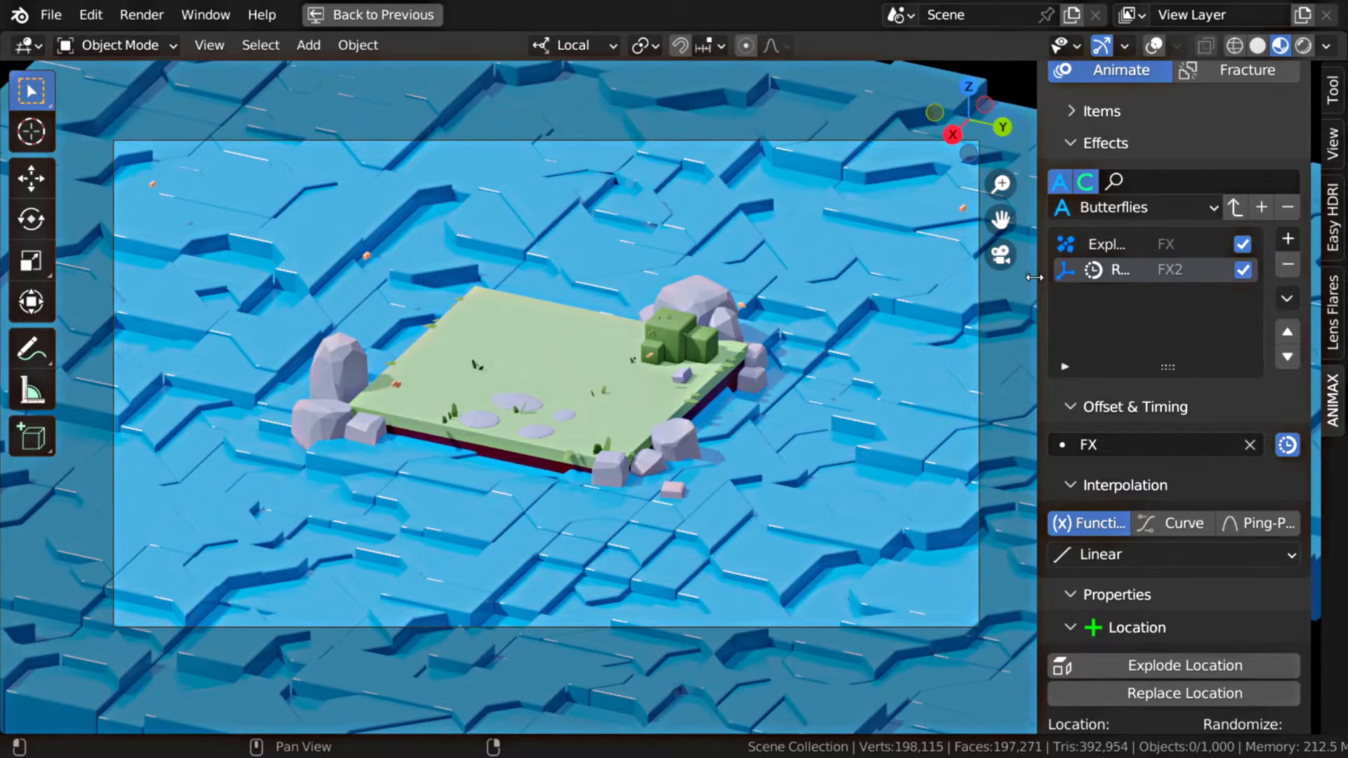
Widen the sidebar and randomize the Bricks' Rotation effect by 720° on the X, Y and Z axes
drag(1034, 277, 997, 277)
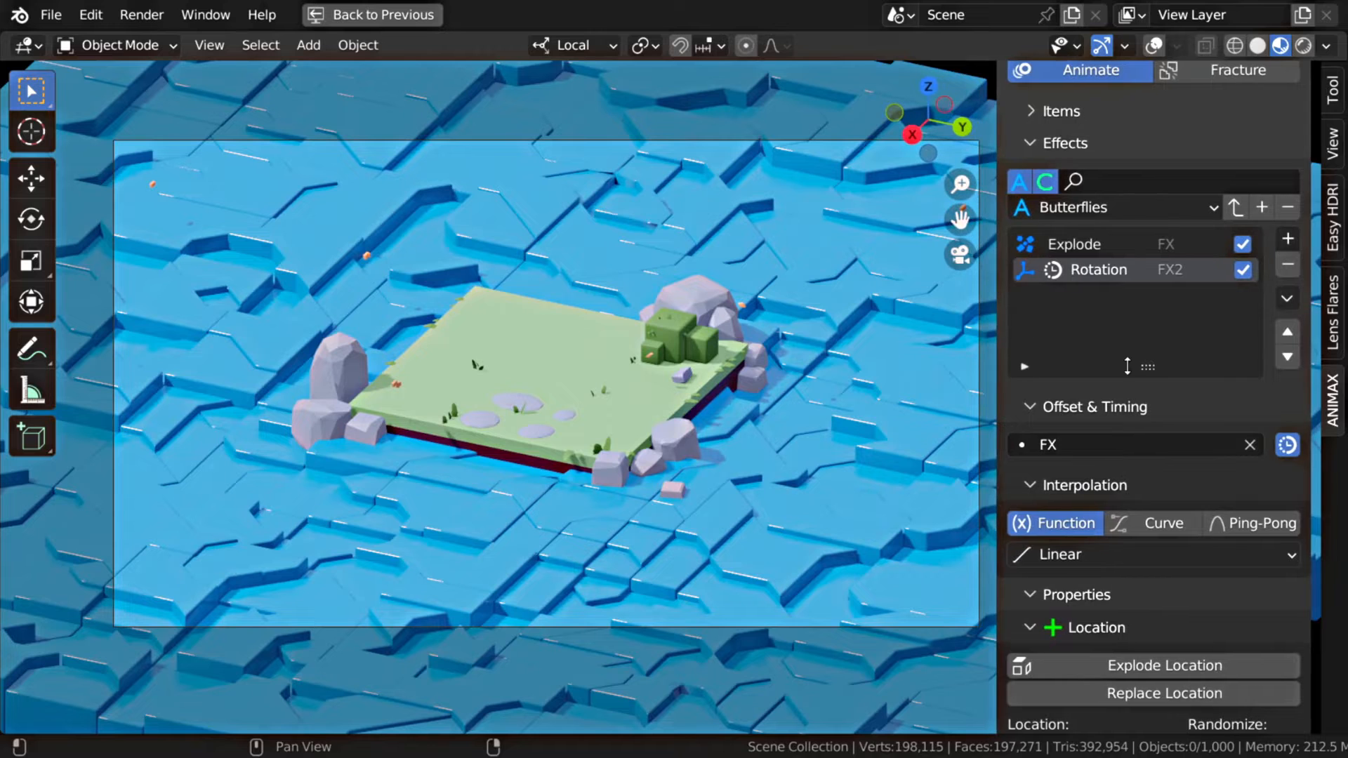
scroll(1143, 399, down, 15)
drag(1265, 464, 1265, 515)
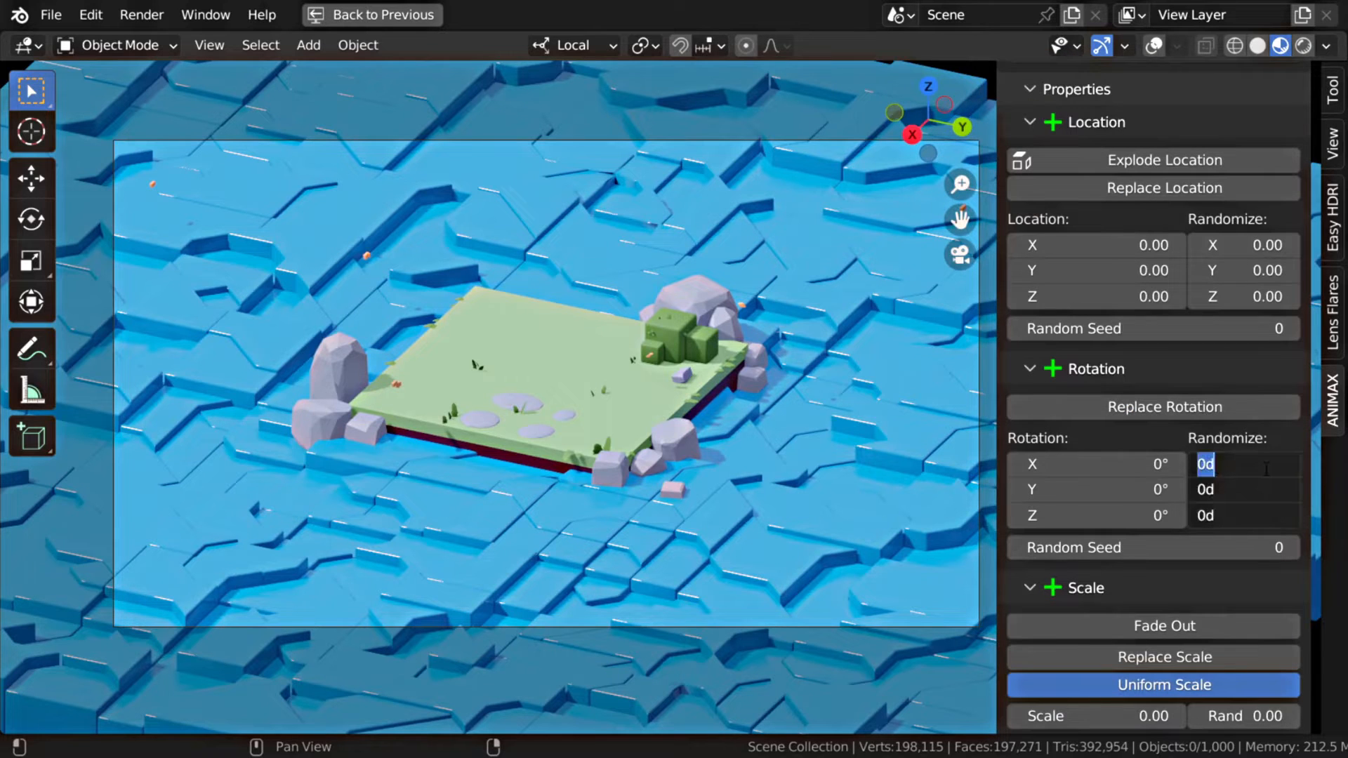
text(360)
key(Return)
scroll(1253, 611, up, 4)
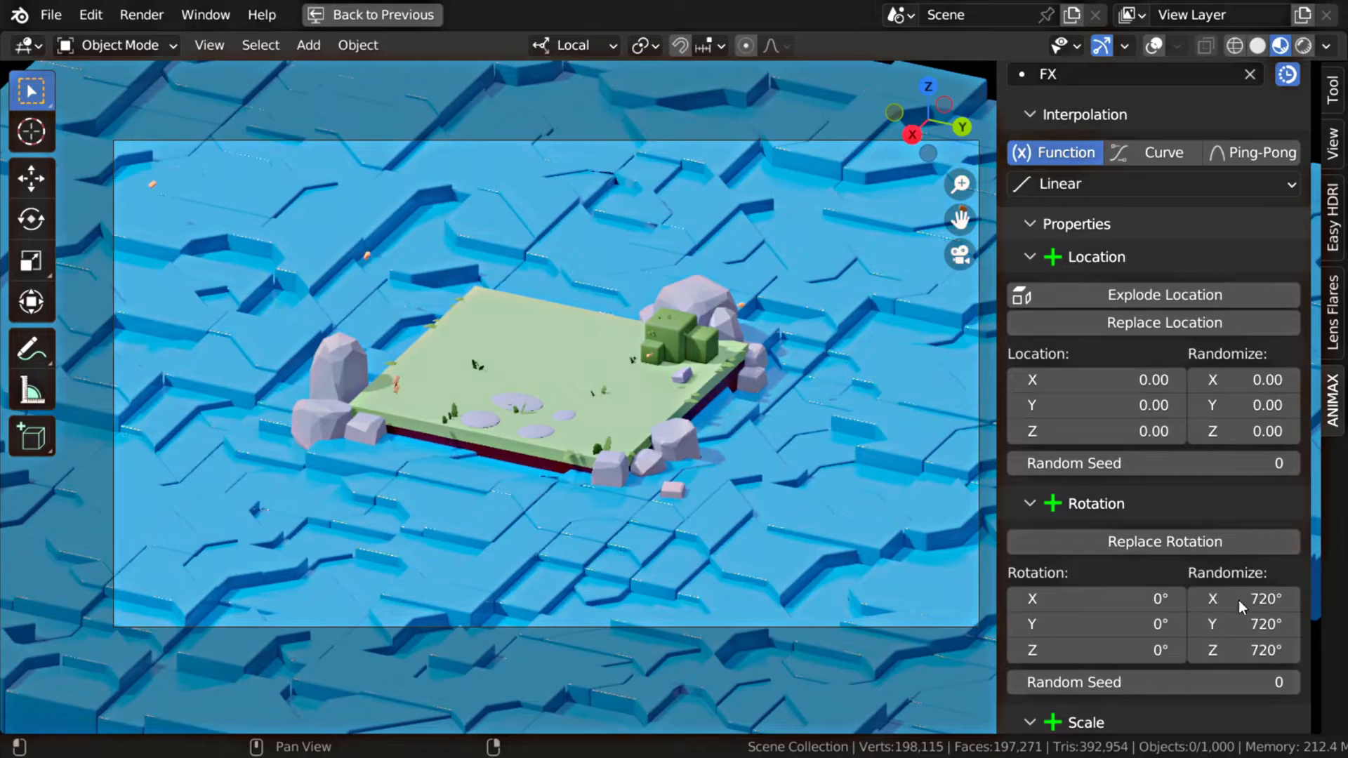
Change the Rotation effect's interpolation to Ease In Out and preview the bricks' animation
scroll(1138, 320, up, 3)
click(1133, 284)
click(1135, 397)
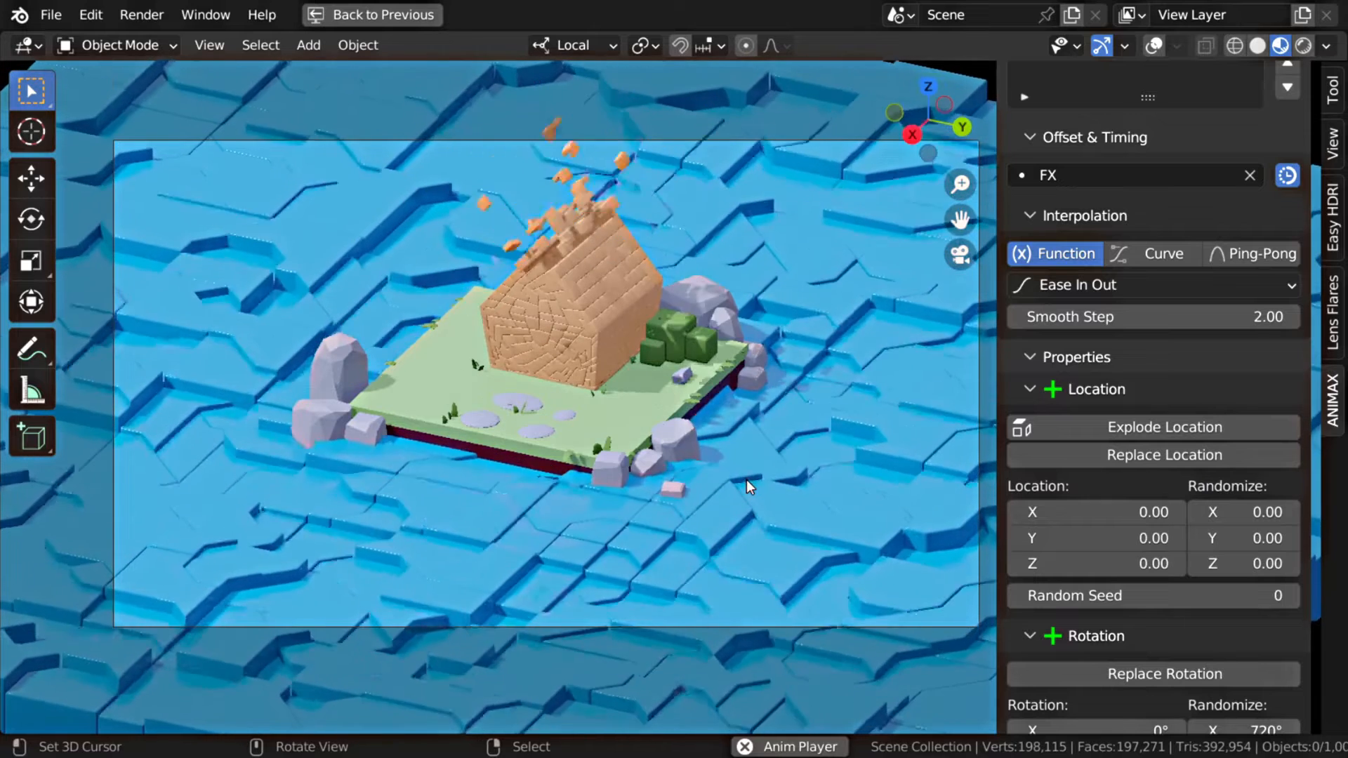
Add a collection item to the animated items and assign the House collection to it
scroll(1123, 470, up, 5)
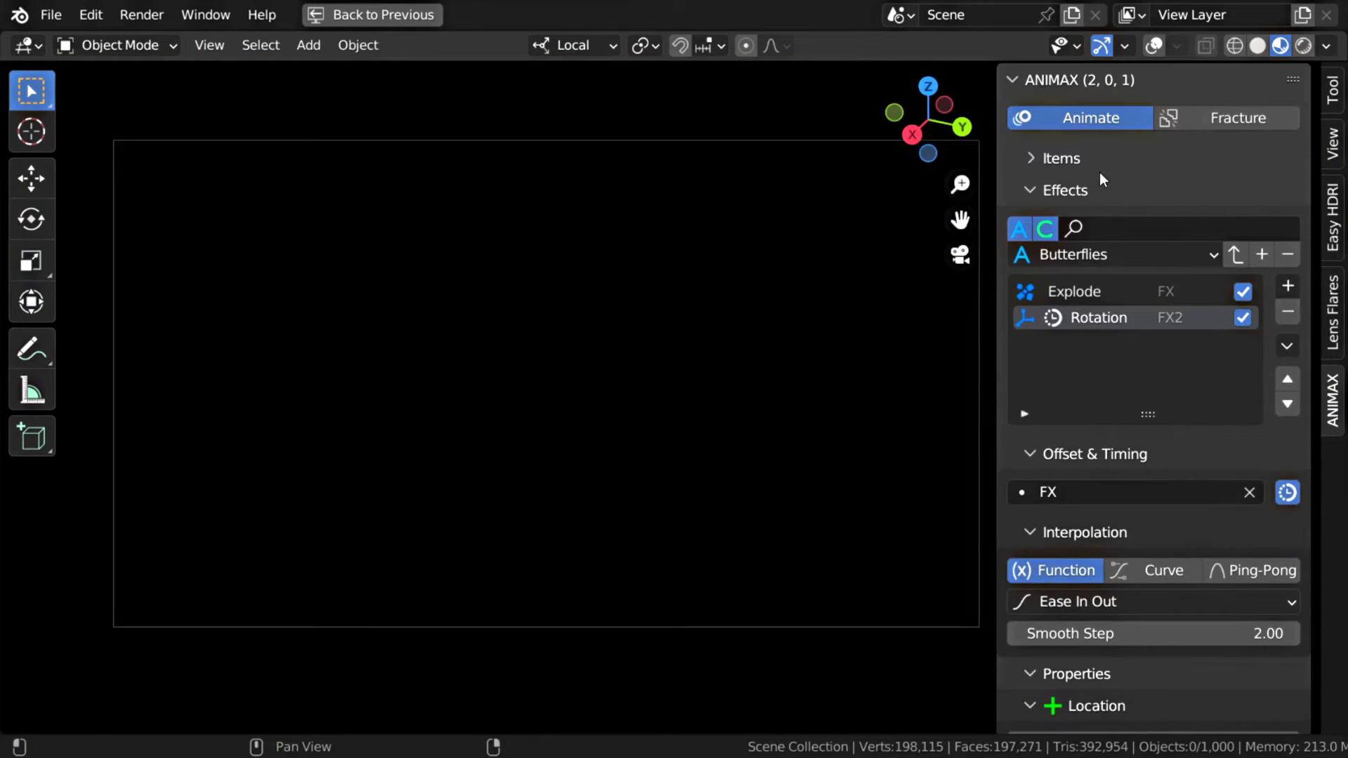
click(1061, 158)
click(1287, 196)
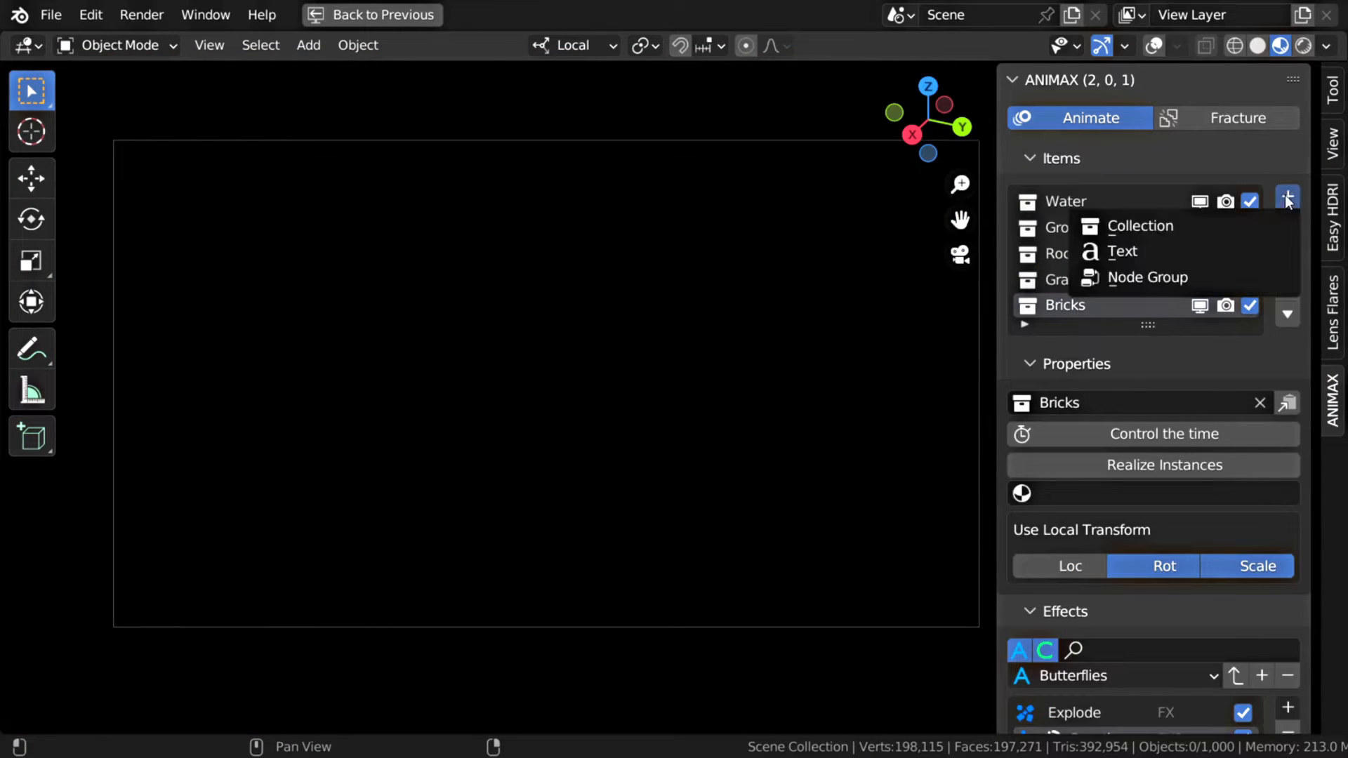
click(1218, 232)
click(1158, 402)
click(1127, 541)
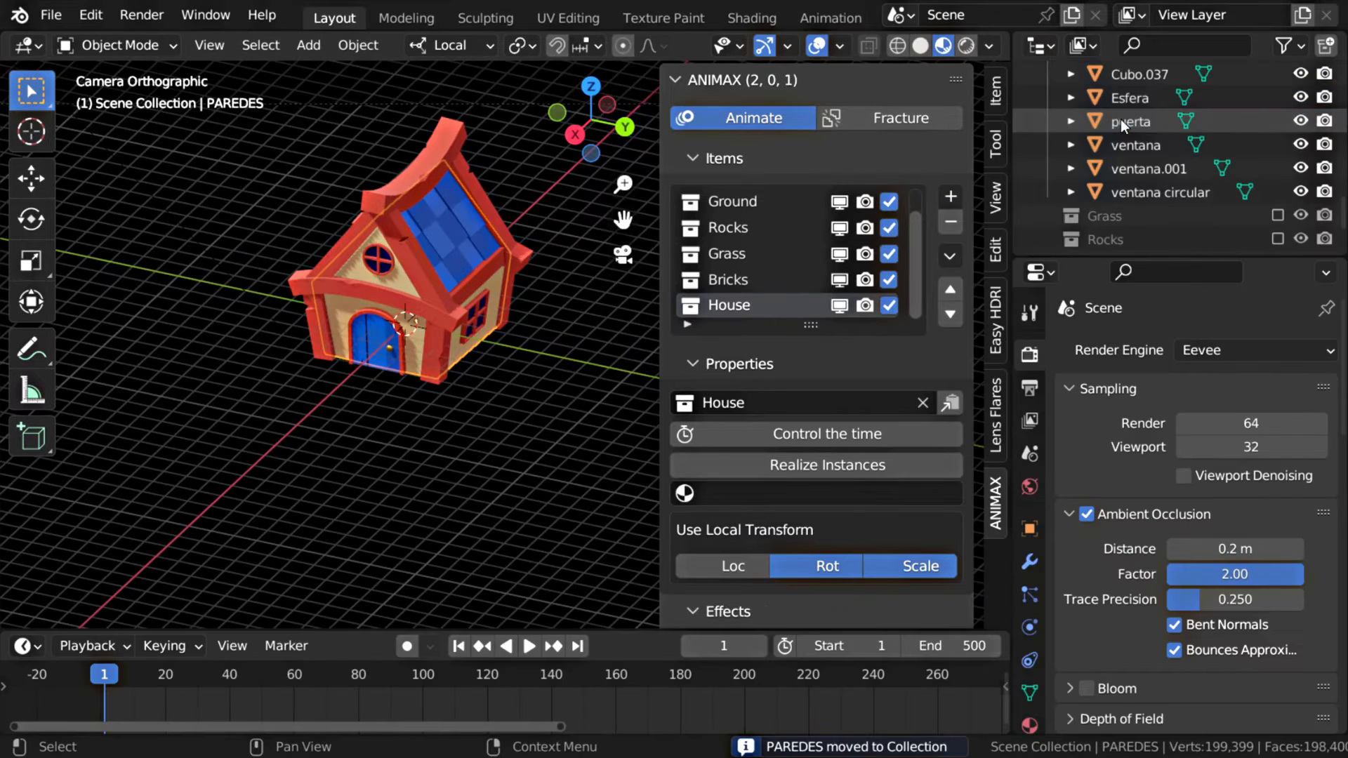
Hide the PAREDES object, leave the original House collection excluded from the view layer, and maximize the viewport
scroll(1120, 119, up, 15)
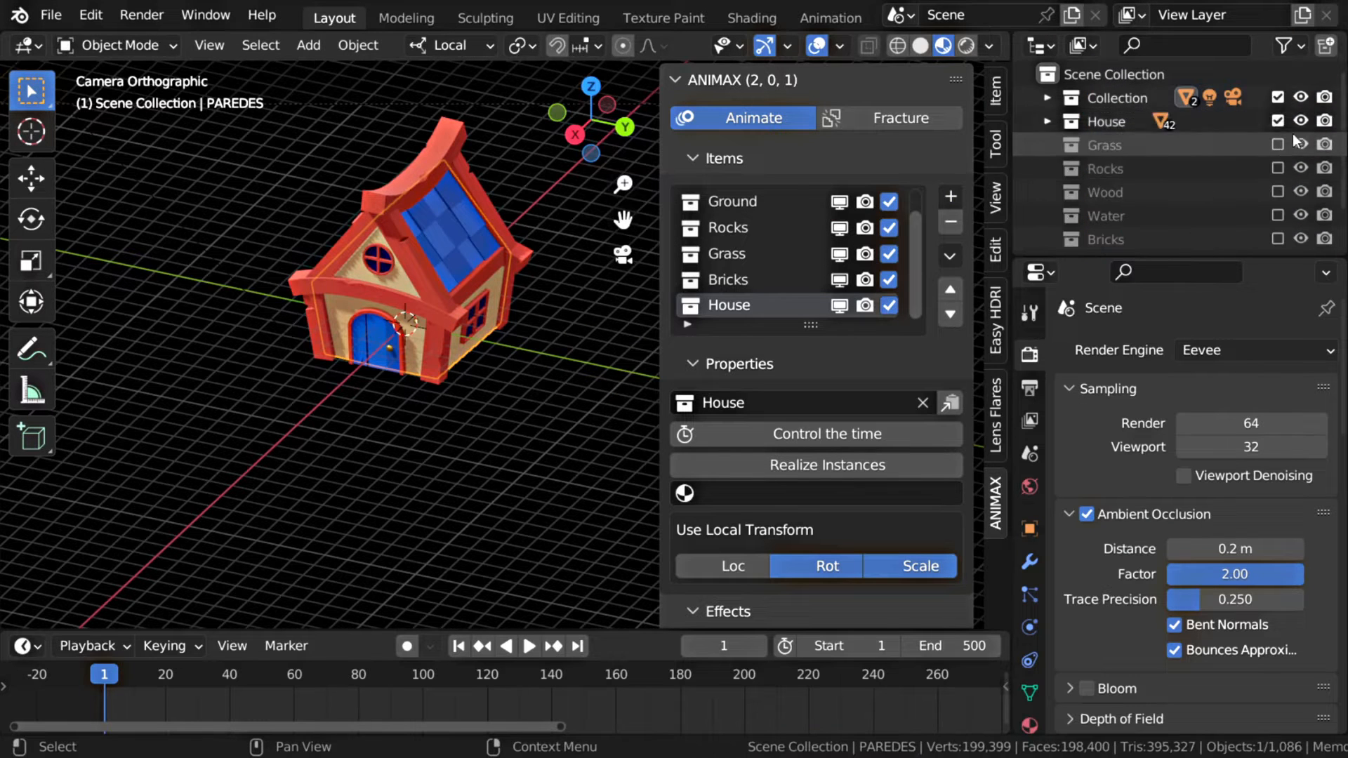
click(1047, 98)
key(Delete)
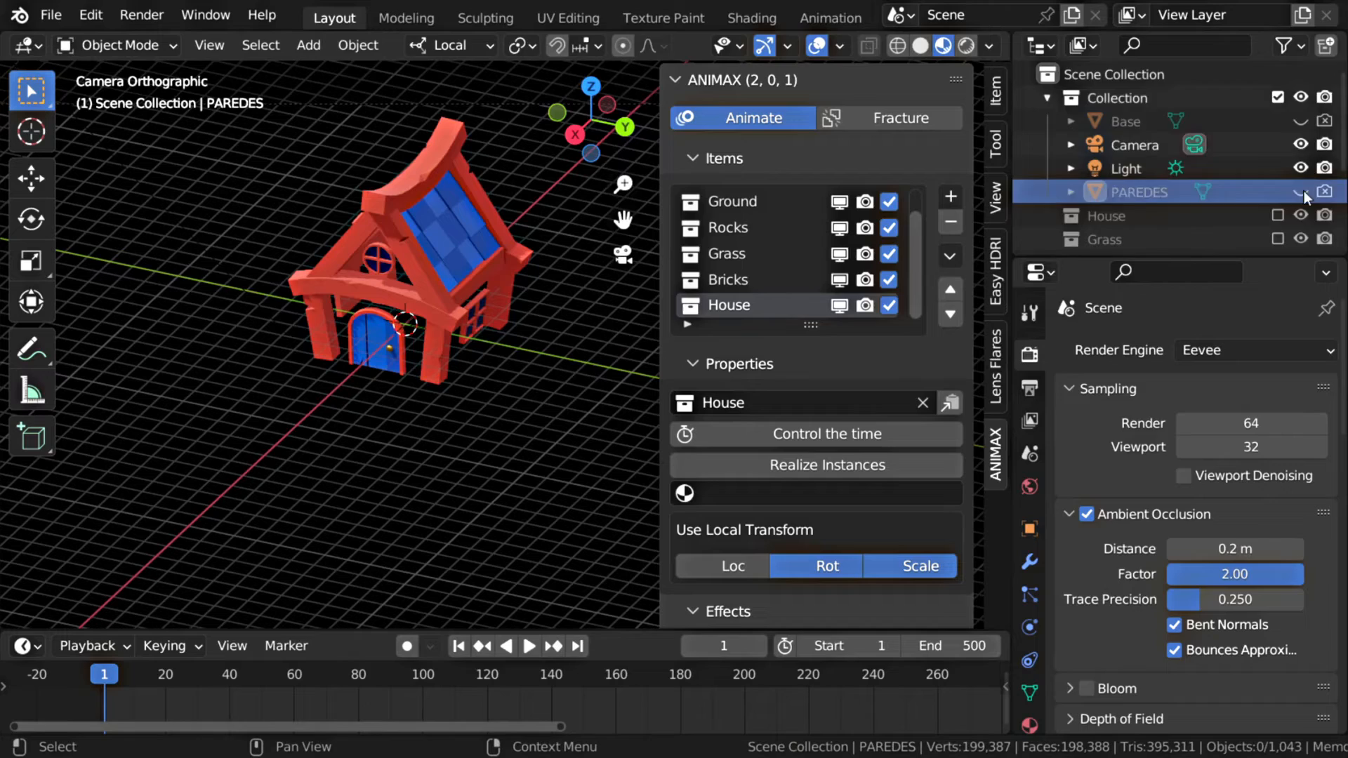
click(1047, 98)
key(ctrl+space)
Add a Transform effect to the House item
scroll(729, 367, down, 3)
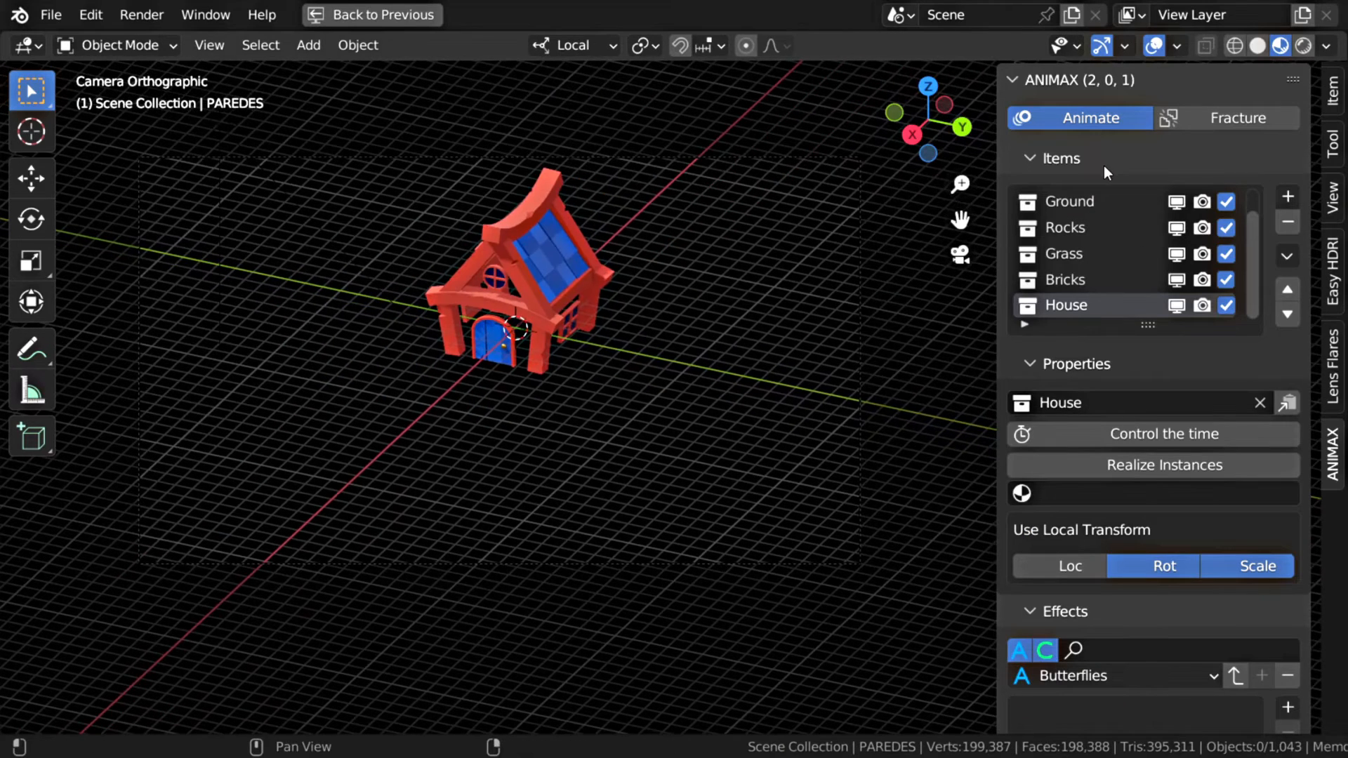
click(1099, 163)
shift+middle_drag(1254, 352, 1268, 363)
click(1287, 286)
click(925, 351)
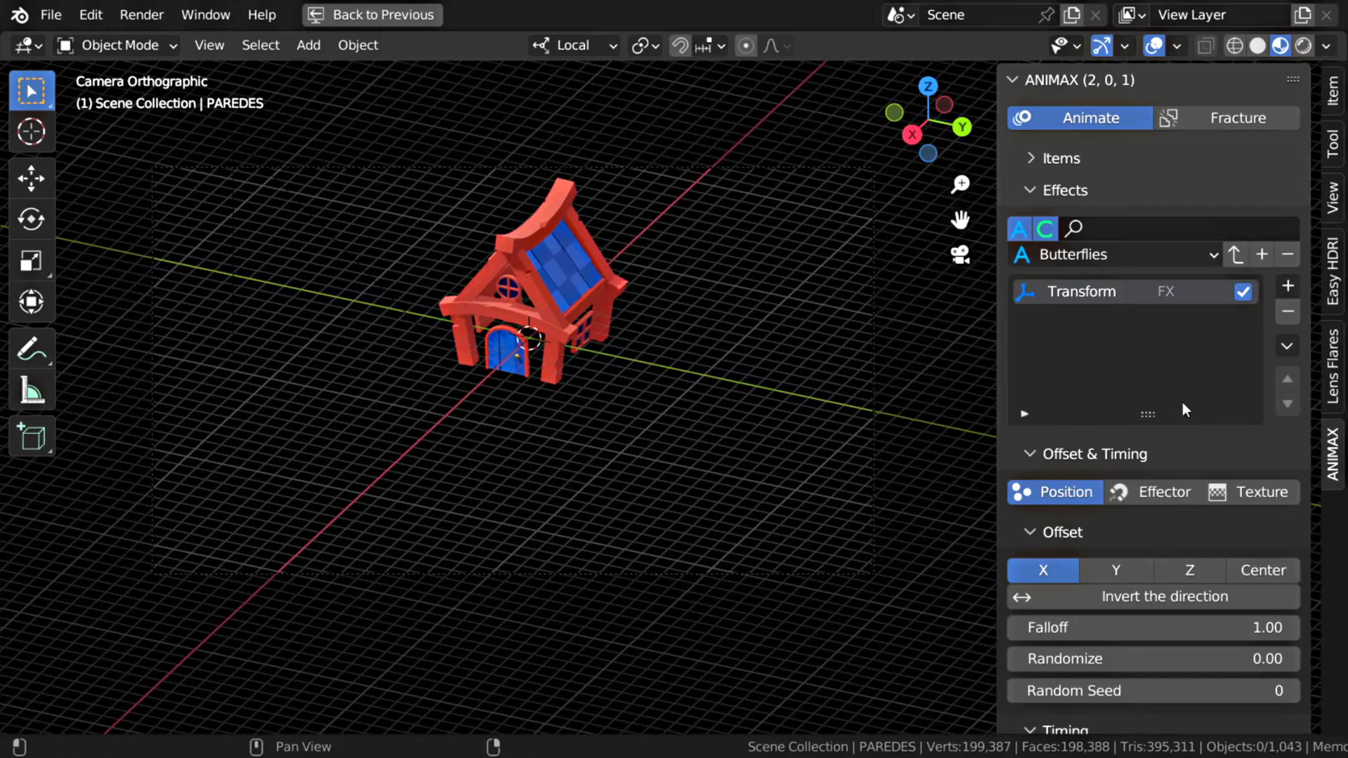
Play the animation to find when the bricks finish and set the House Transform effect's start frame to 180
scroll(1182, 402, down, 5)
key(space)
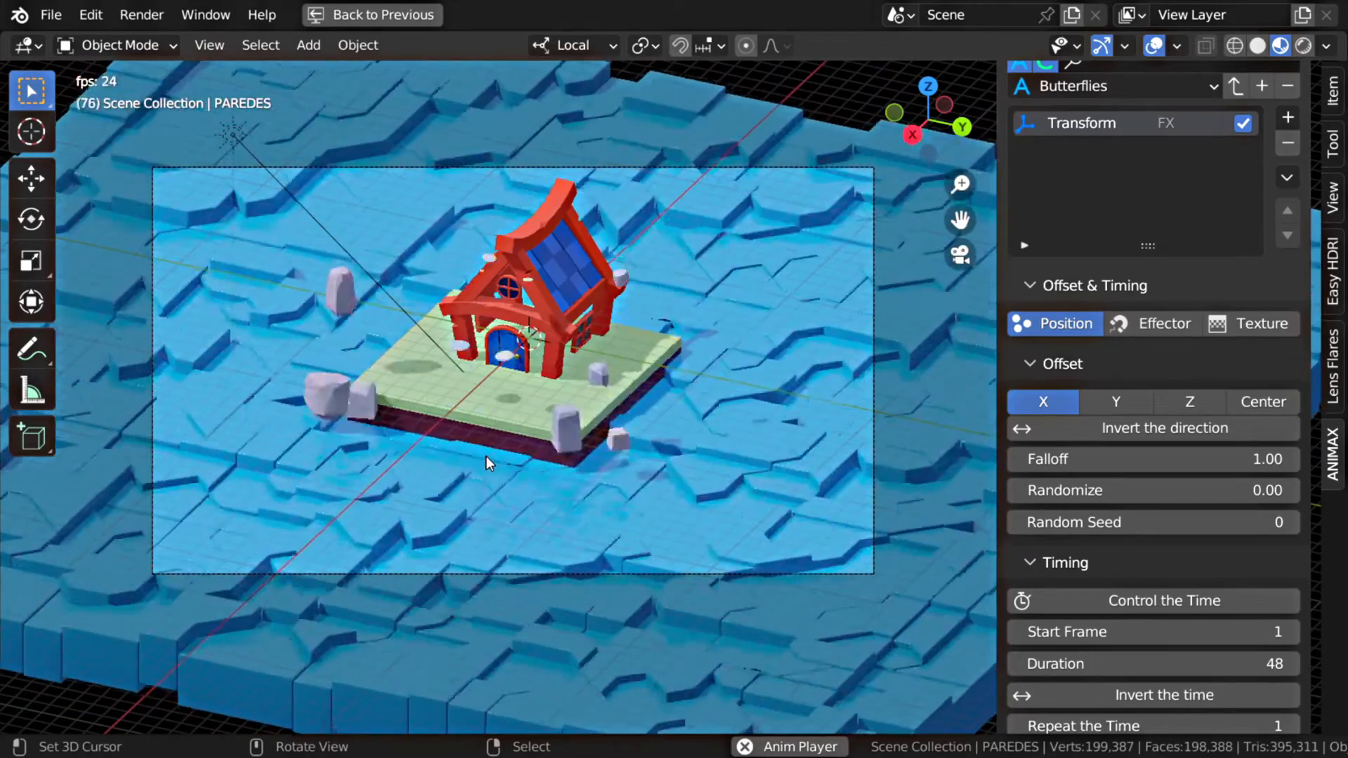
key(space)
key(ctrl+space)
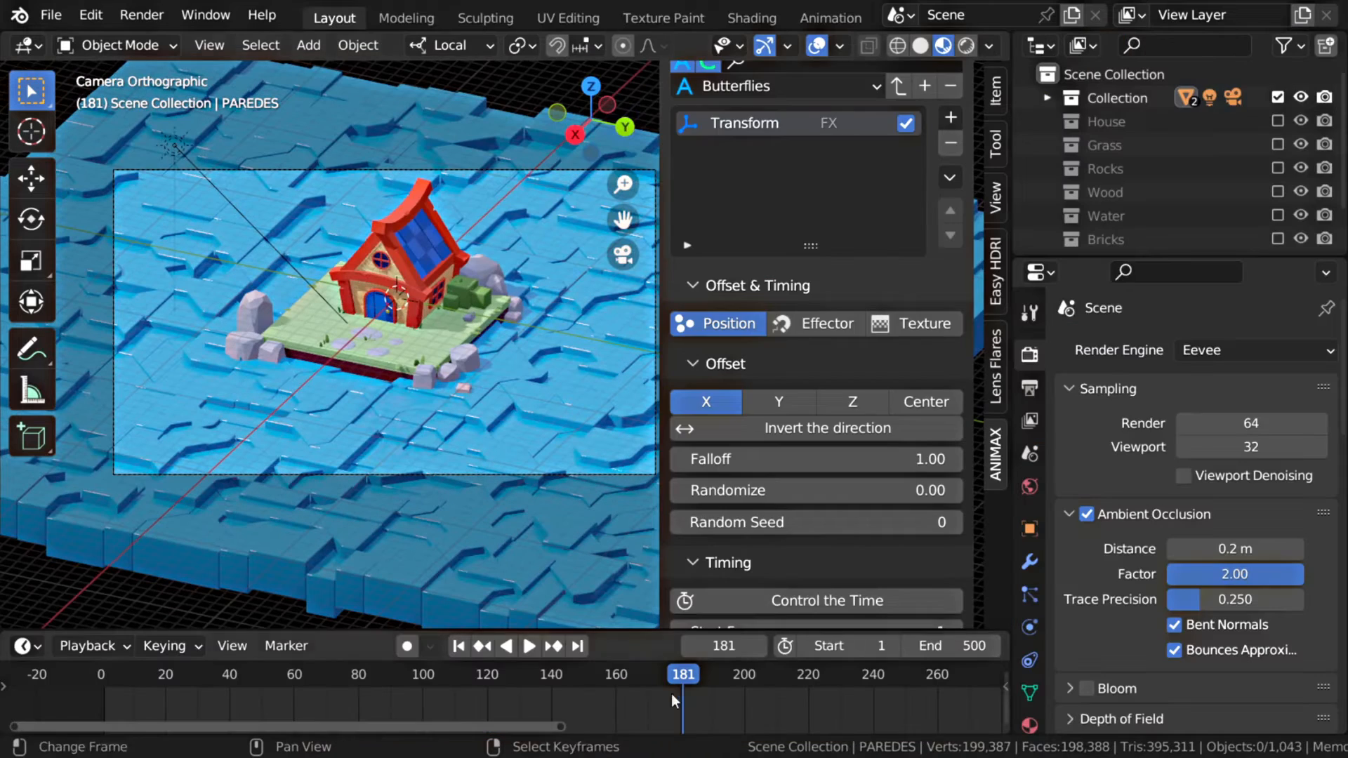
scroll(860, 536, down, 3)
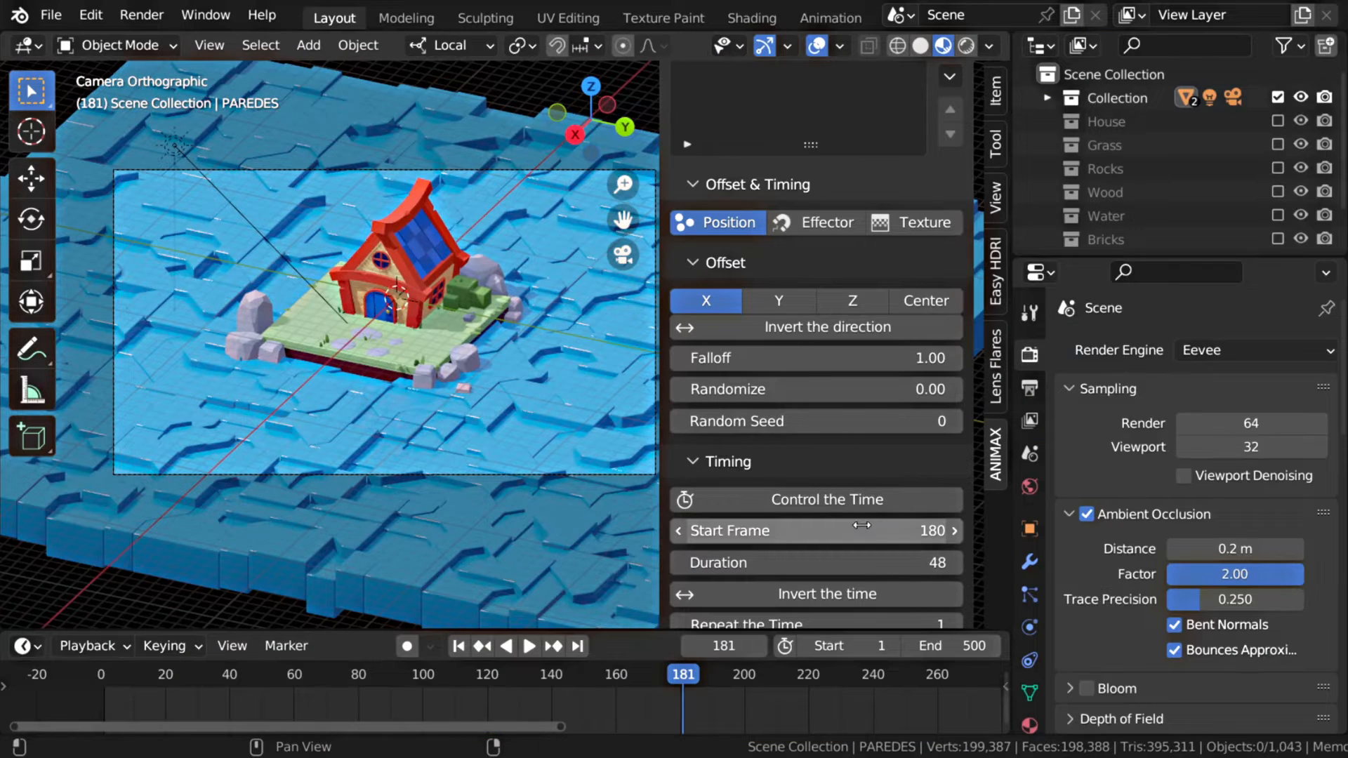
Invert the time of the House Transform effect and enable Explode Location
scroll(890, 538, down, 6)
click(865, 394)
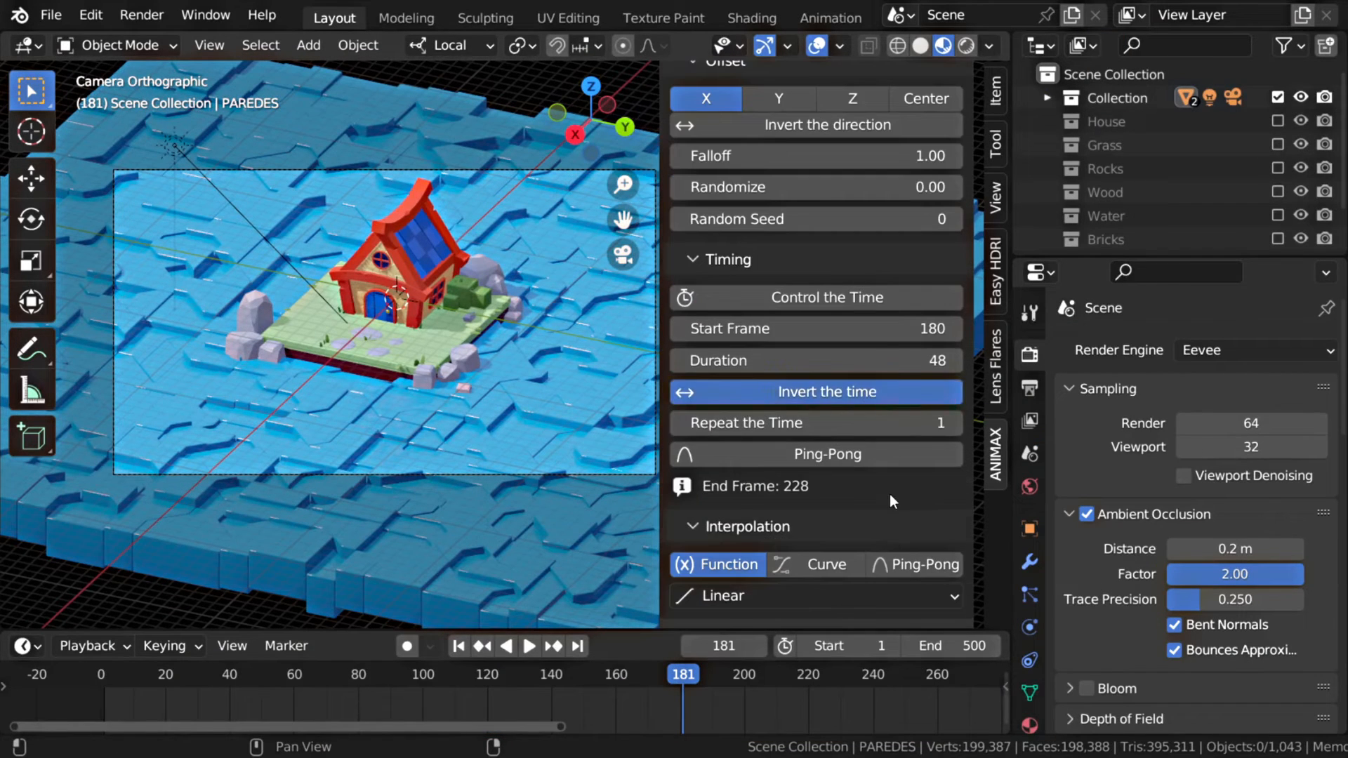
scroll(890, 494, down, 8)
scroll(890, 494, down, 4)
click(820, 300)
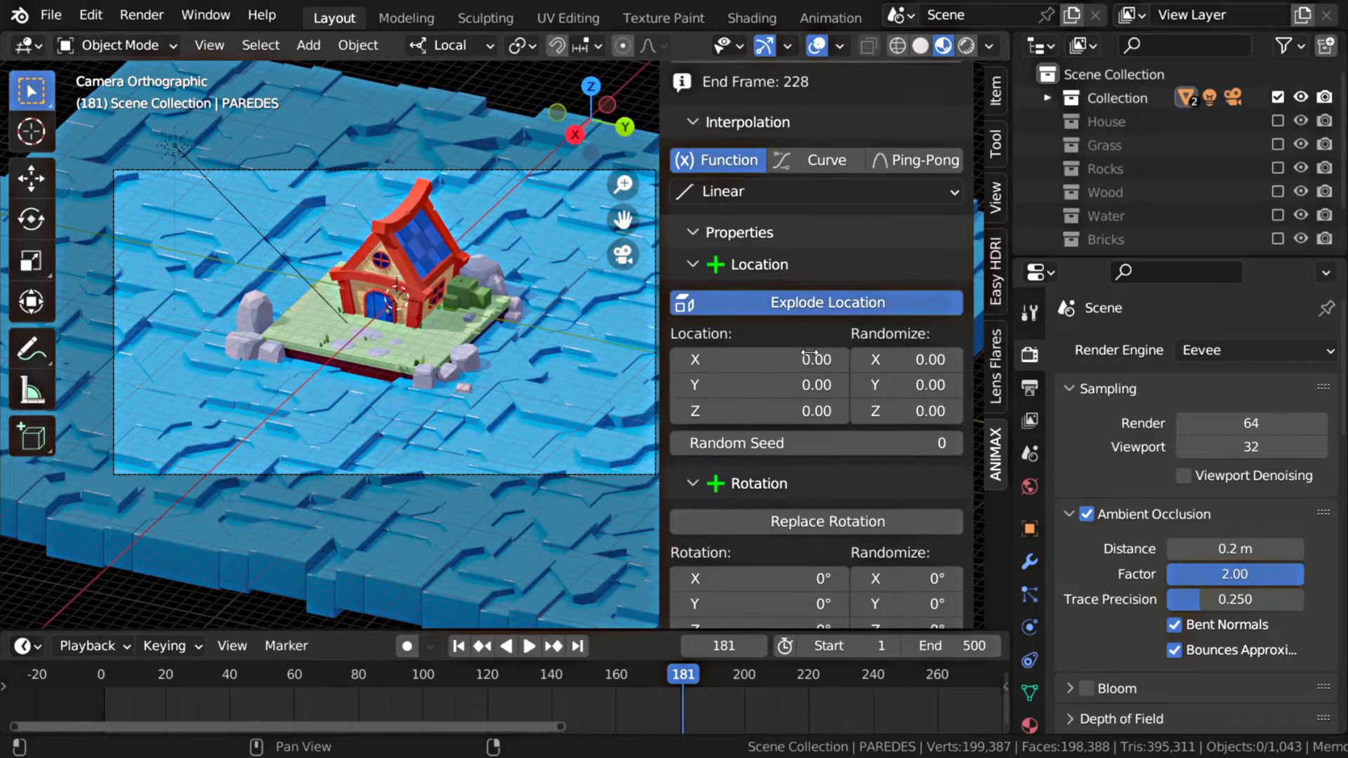
Set the exploded location to 1.5 on X, Y and Z, with a randomize value of 0.5 on each axis
drag(807, 359, 807, 411)
text(1)
key(Return)
mouse_move(436, 289)
middle_down()
mouse_move(430, 300)
mouse_move(421, 281)
middle_up()
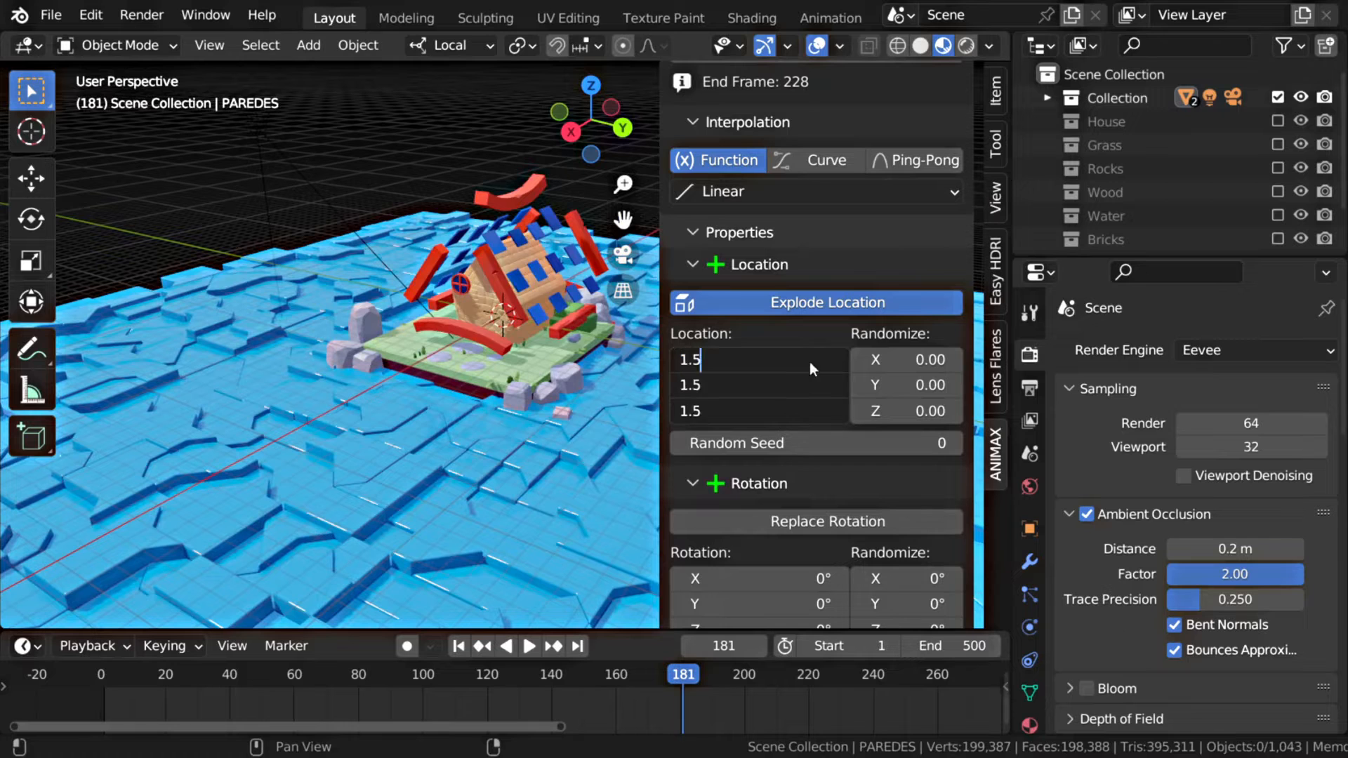
key(Return)
key(Return)
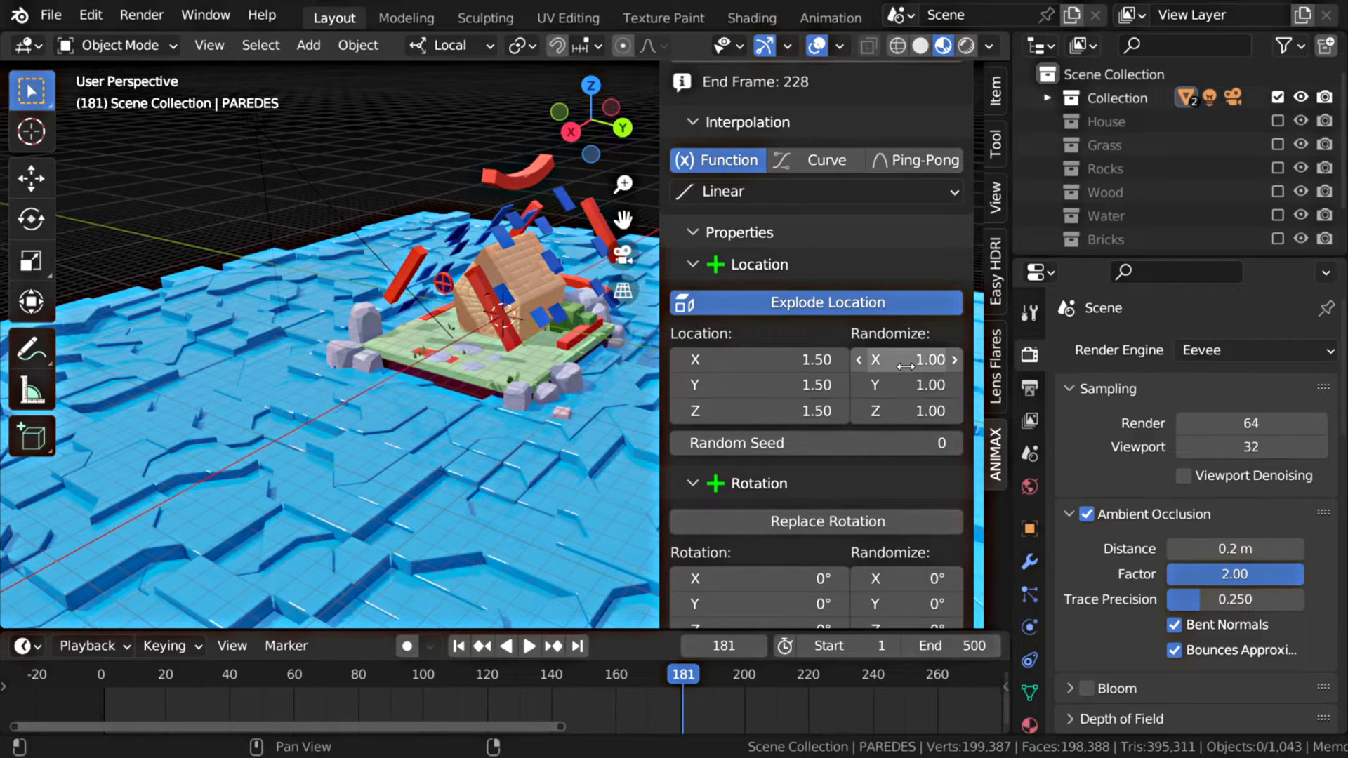
text(0.5)
key(Return)
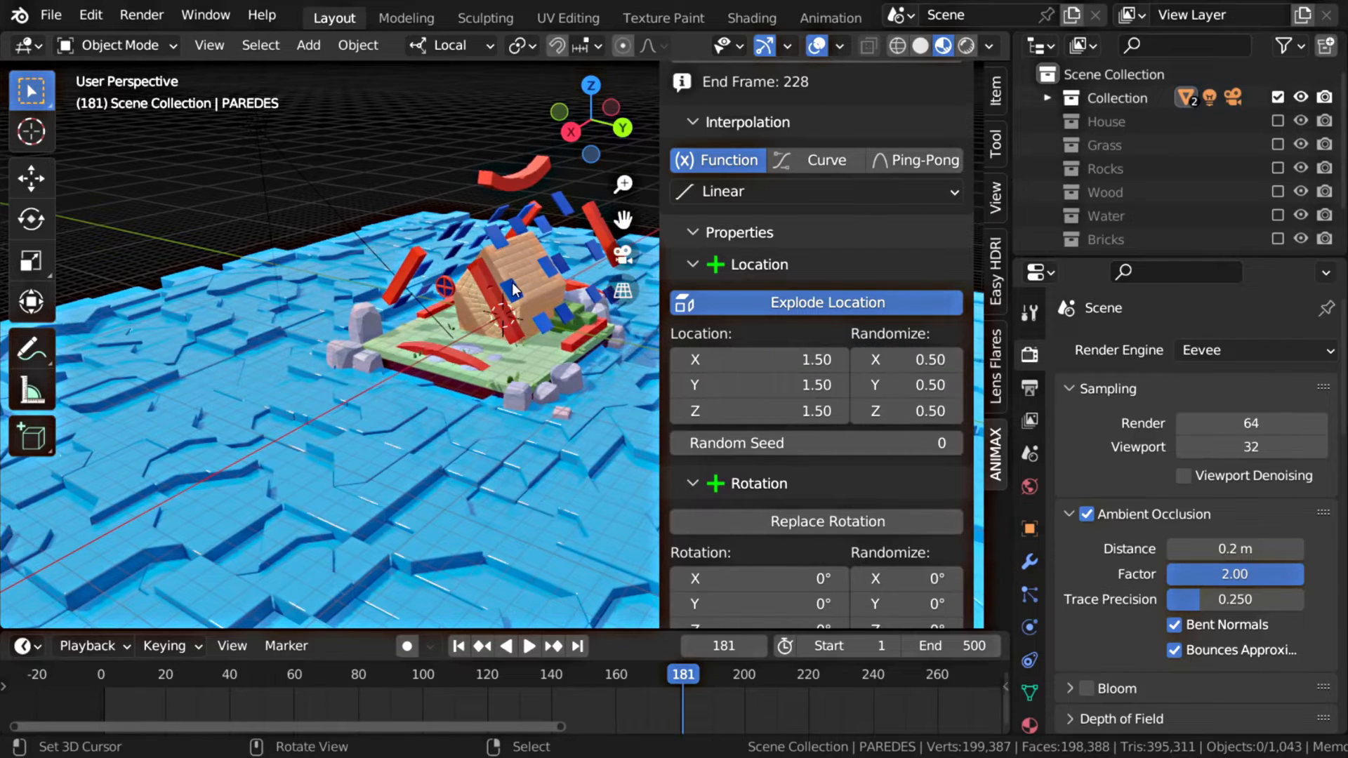
Change the first House Transform effect's interpolation to Ease In Out and preview the house assembling
shift+middle_drag(512, 283, 390, 317)
key(space)
key(Escape)
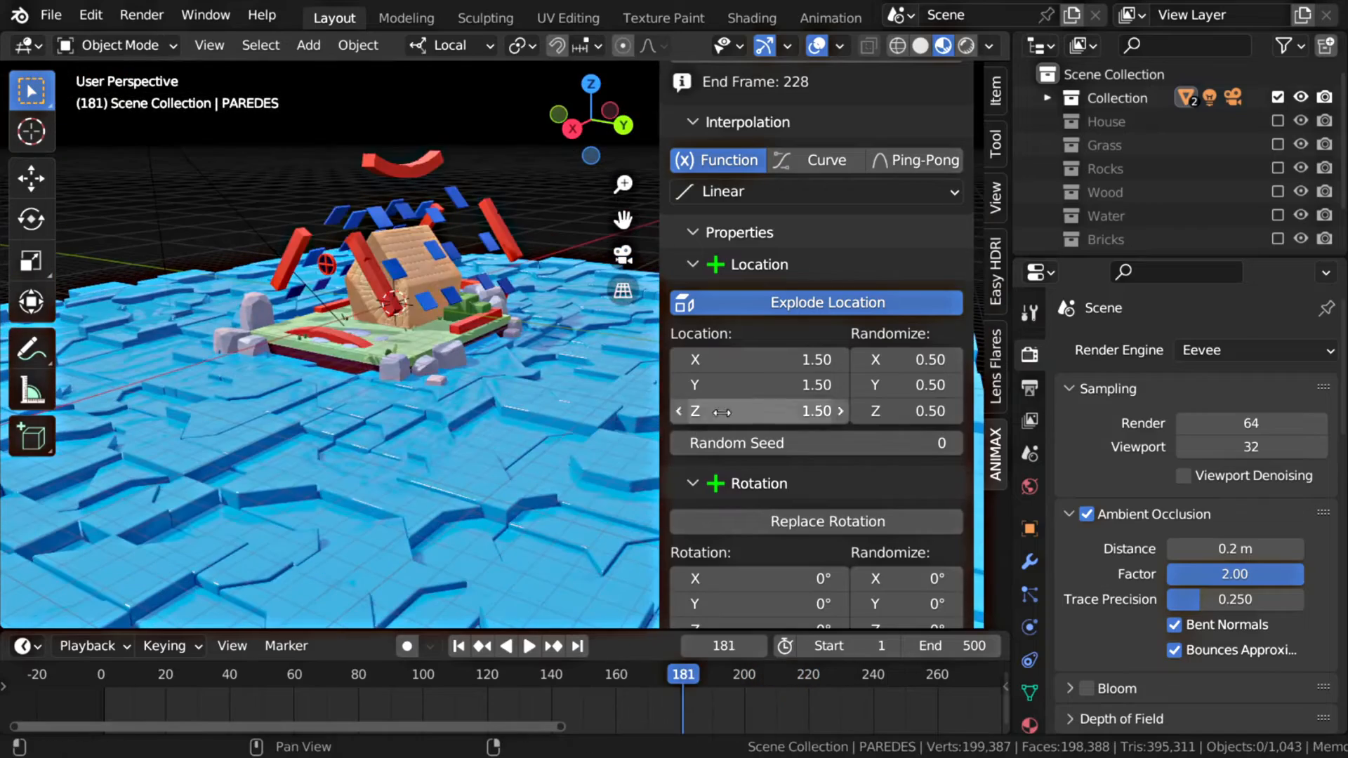
scroll(814, 294, up, 4)
click(818, 292)
click(744, 494)
key(space)
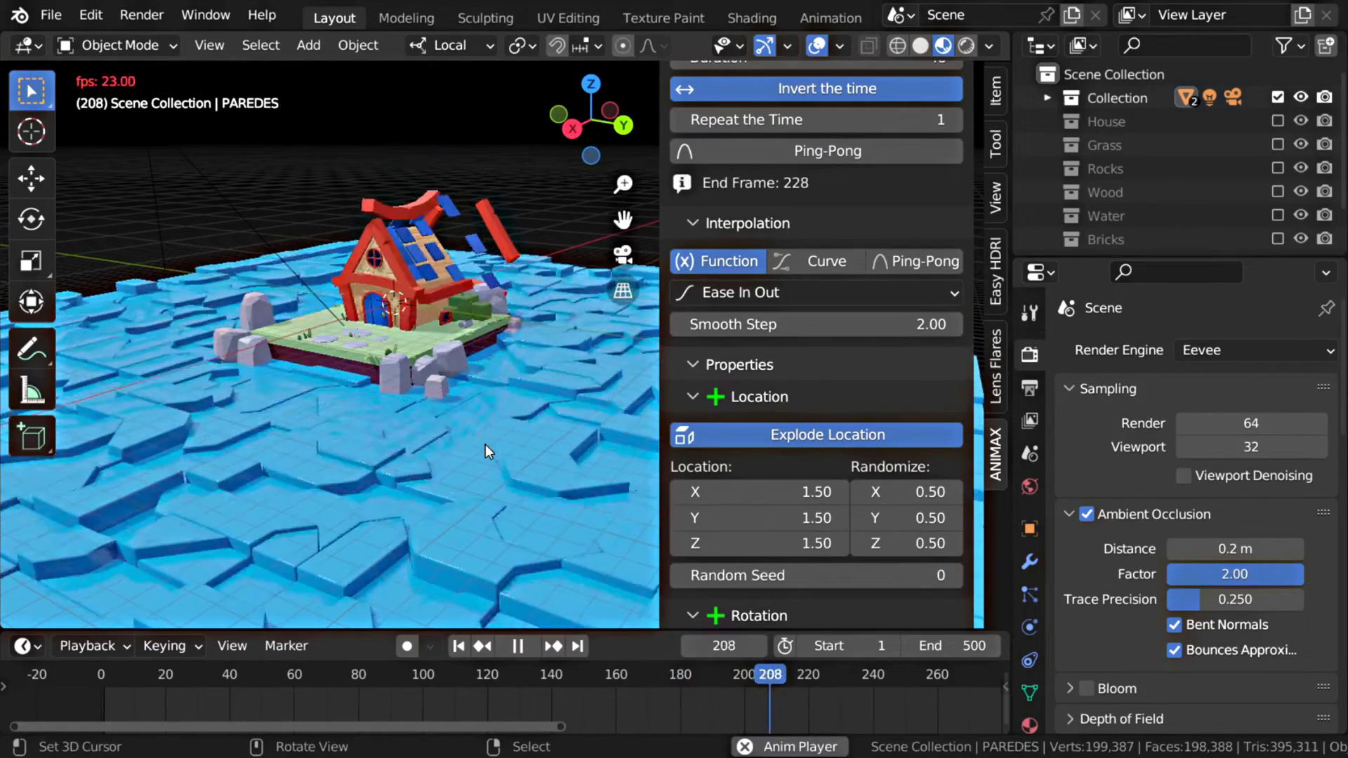
key(Escape)
Invert the offset direction of the House Transform effect and preview the animation through the camera
scroll(789, 352, up, 8)
key(space)
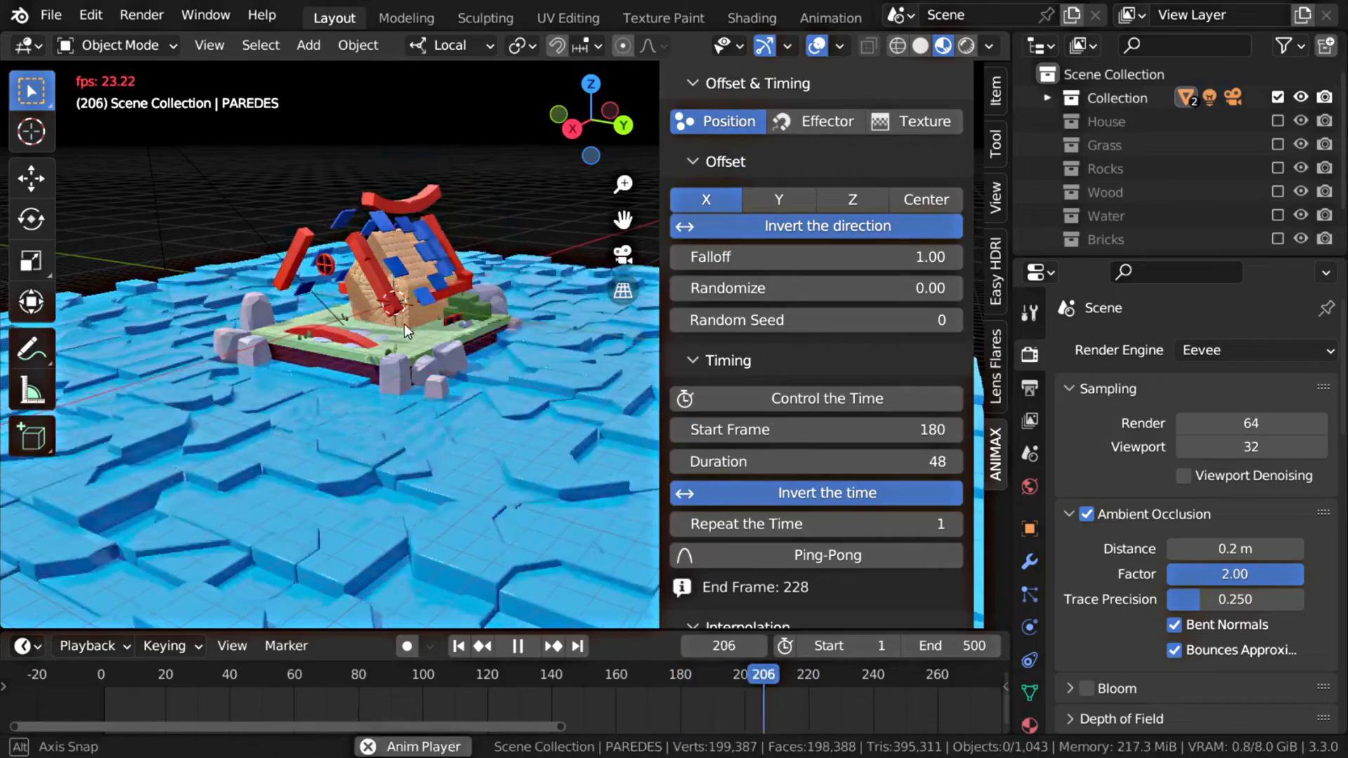
middle_drag(404, 326, 416, 334)
key(KP_0)
key(Escape)
key(space)
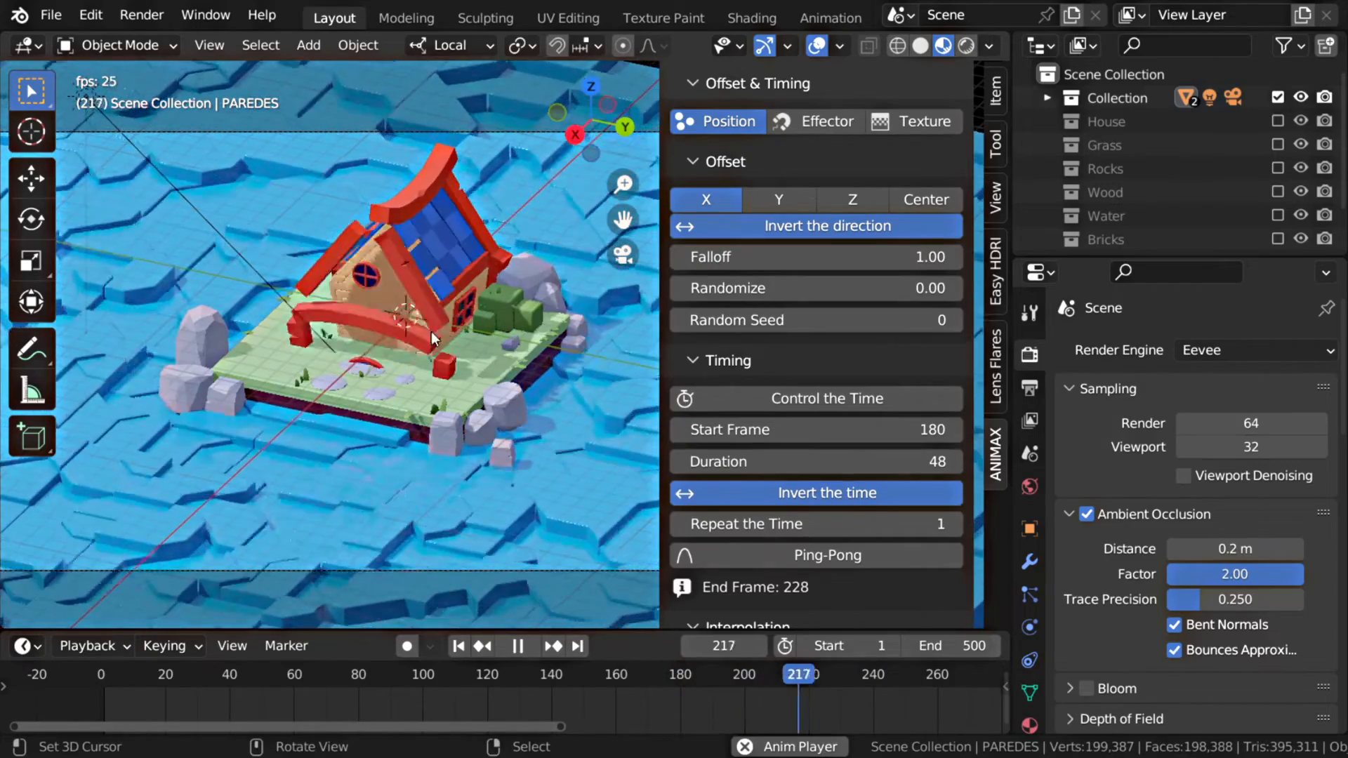
key(Escape)
Add a second Transform effect to the House item and make it reuse the timing of FX
scroll(850, 322, up, 5)
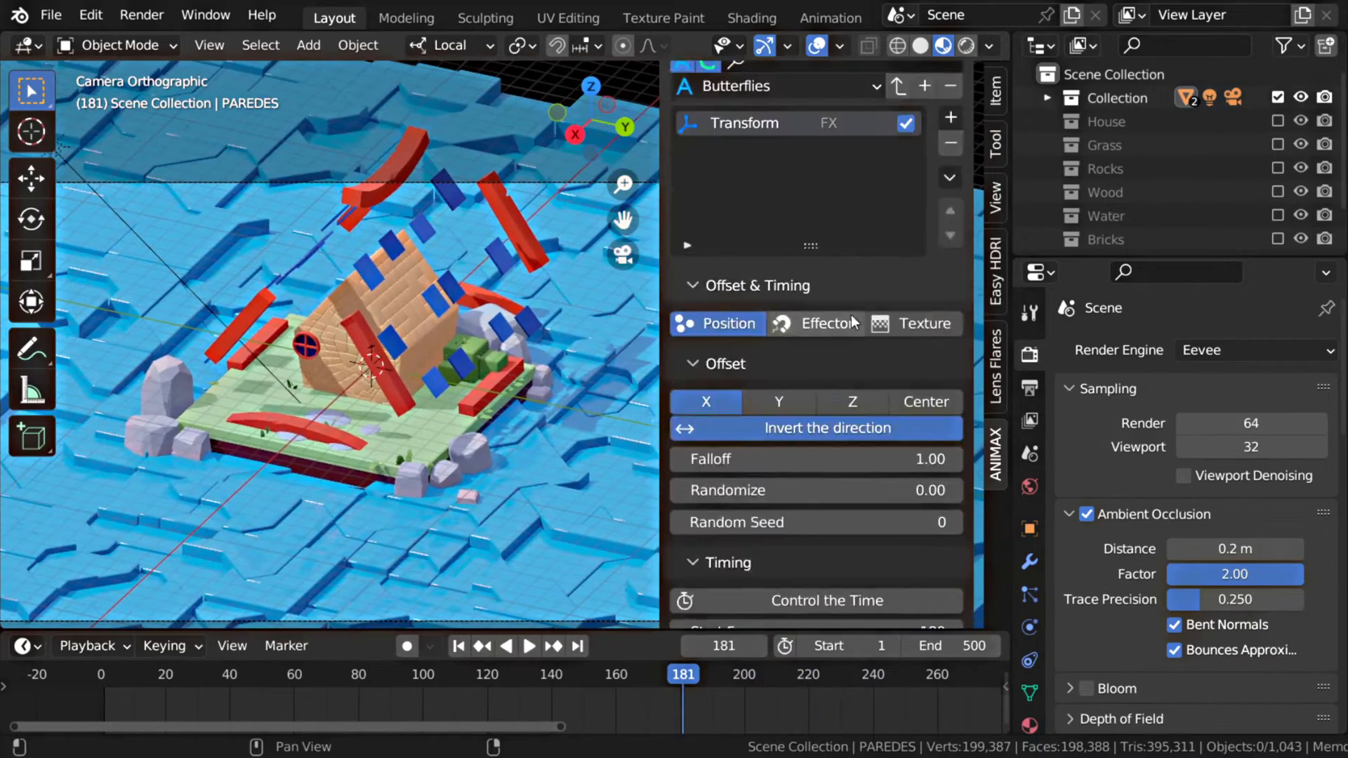
scroll(850, 321, up, 4)
click(952, 252)
click(636, 323)
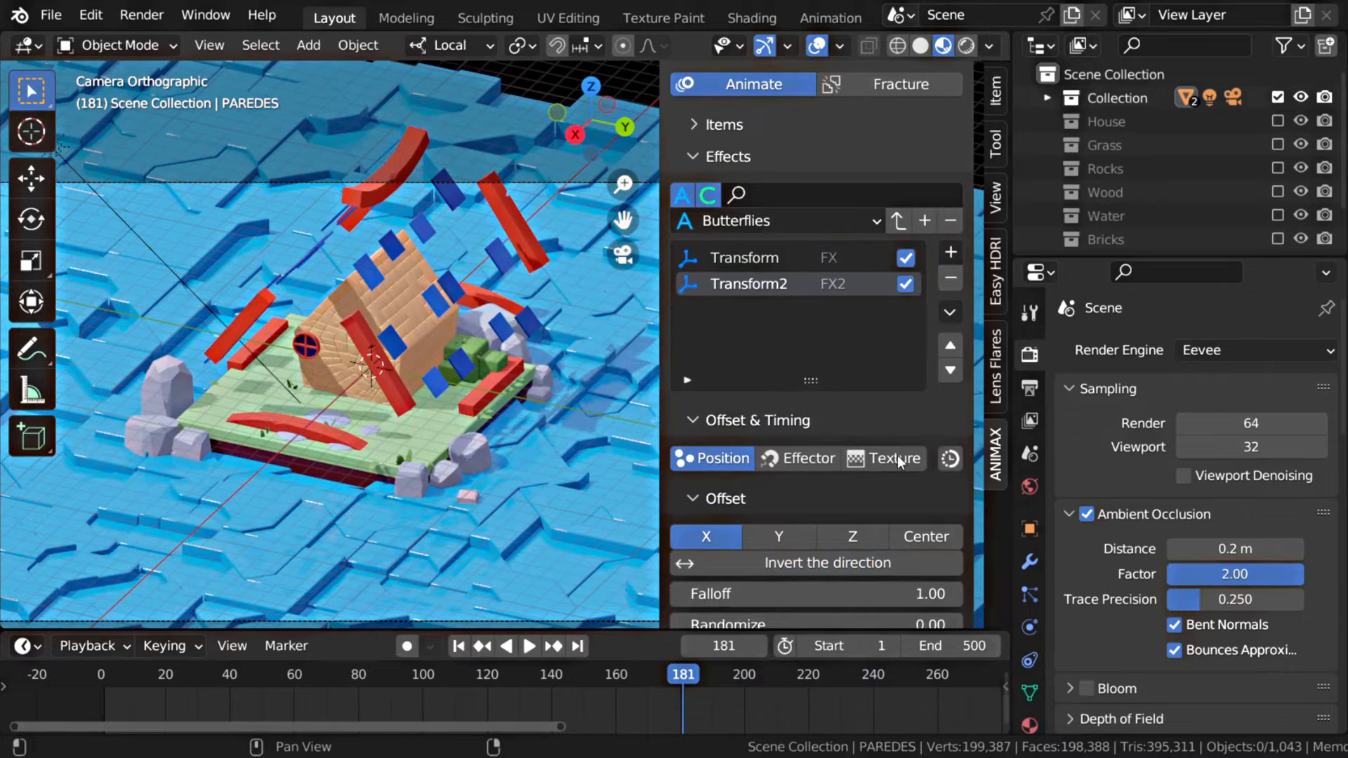
click(949, 458)
click(807, 458)
click(814, 491)
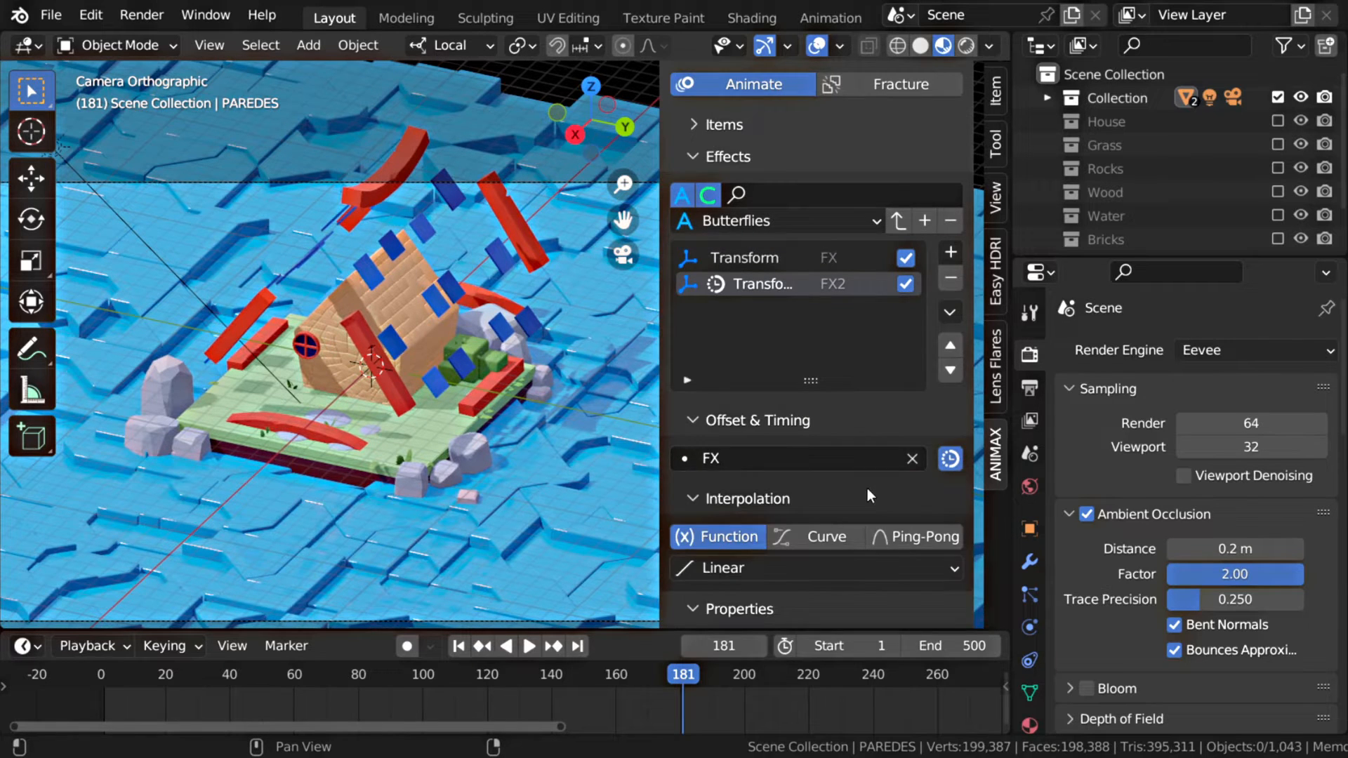
Set the second Transform effect's Z location to 6 and preview the animation
scroll(866, 487, down, 10)
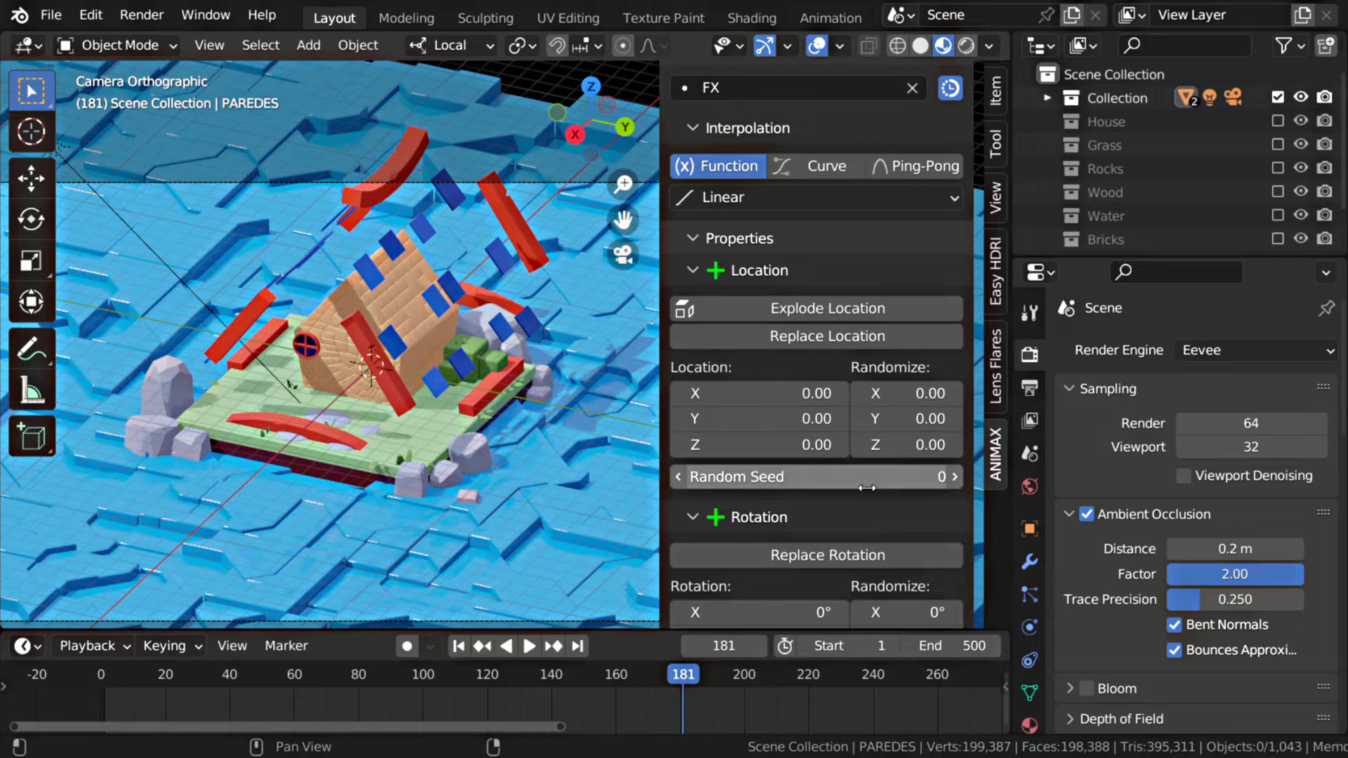
drag(772, 444, 899, 444)
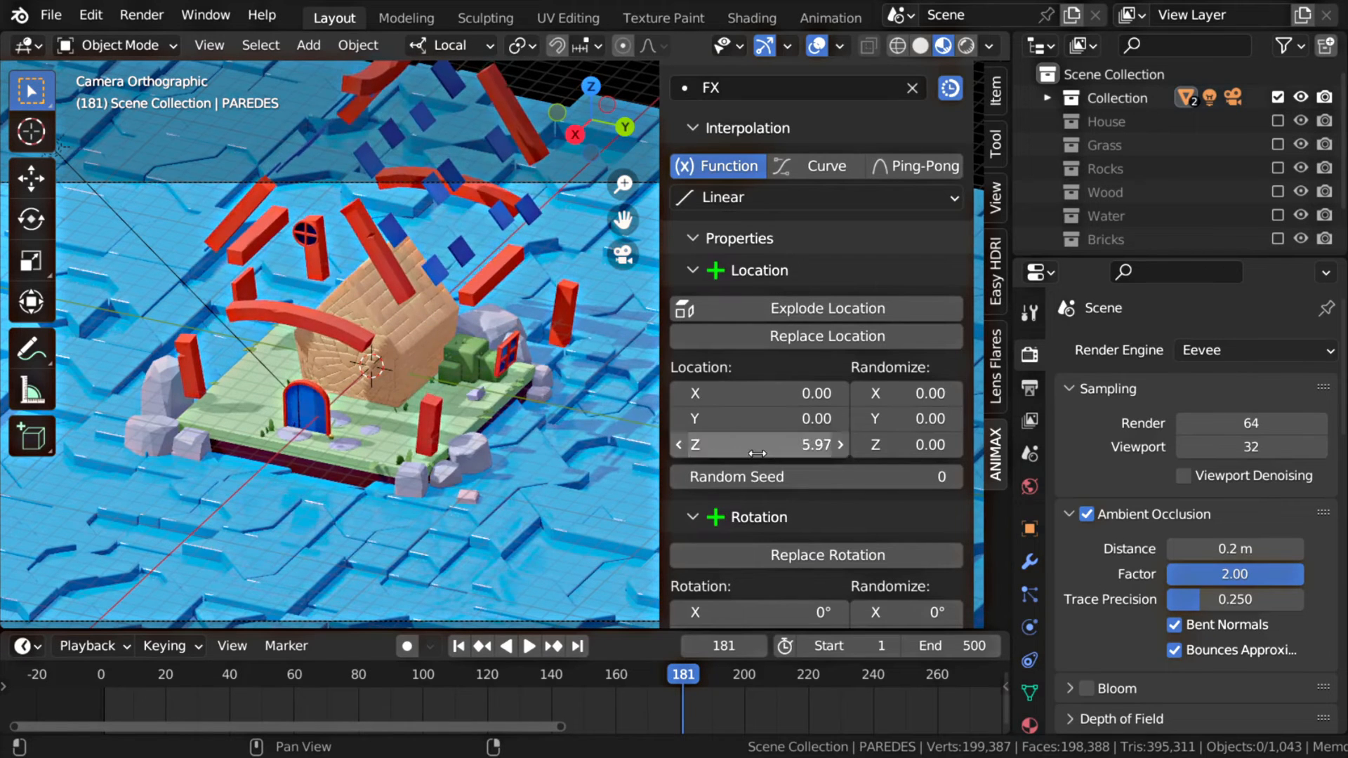
key(space)
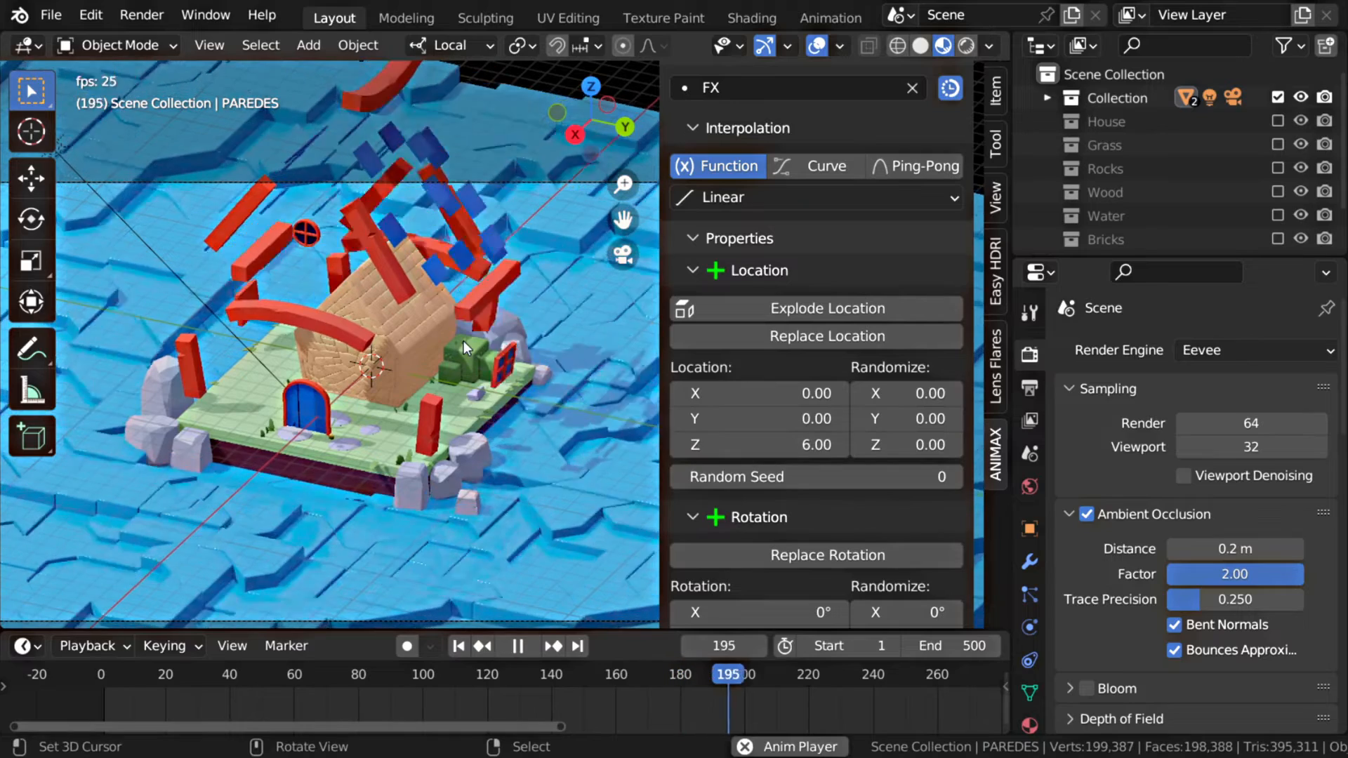
key(Escape)
Switch the second Transform effect's interpolation to Ease In Out and play the house animation
scroll(852, 239, up, 2)
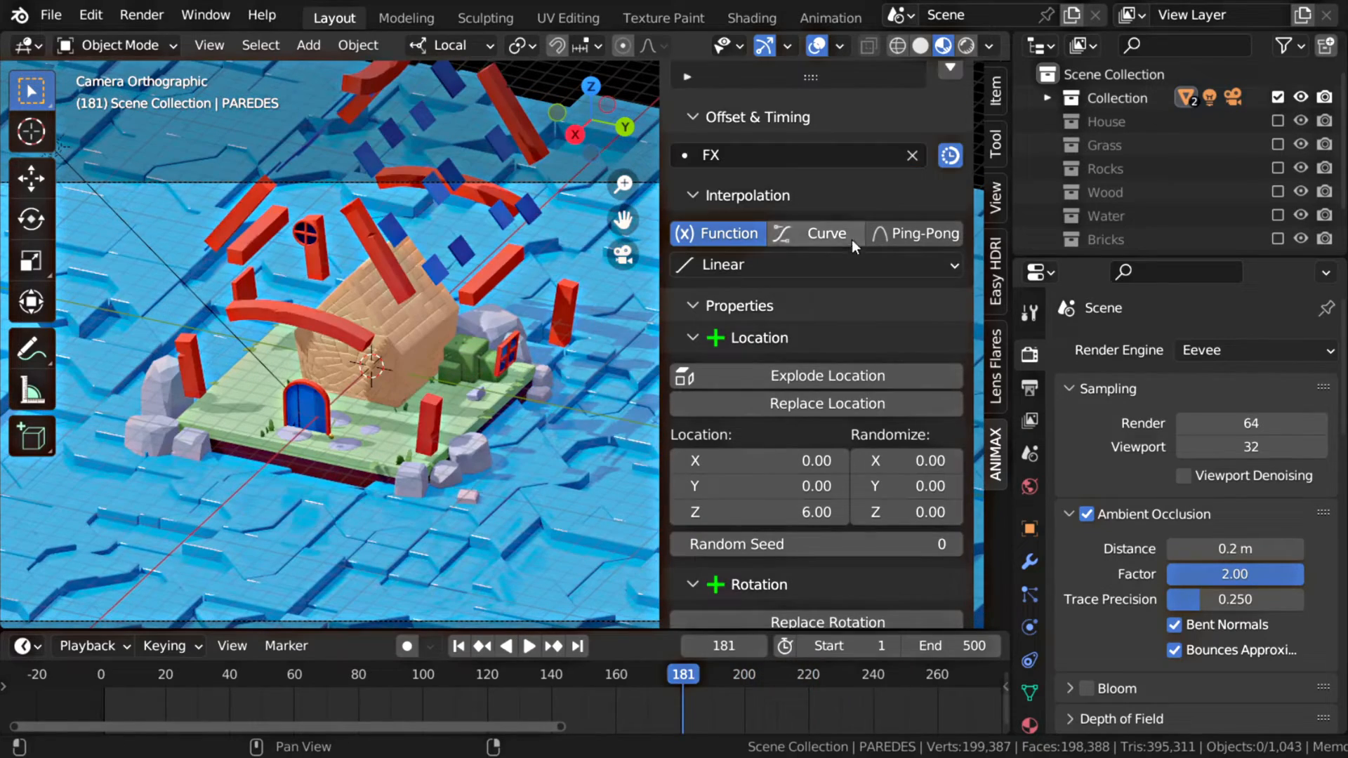
click(848, 266)
click(841, 375)
key(space)
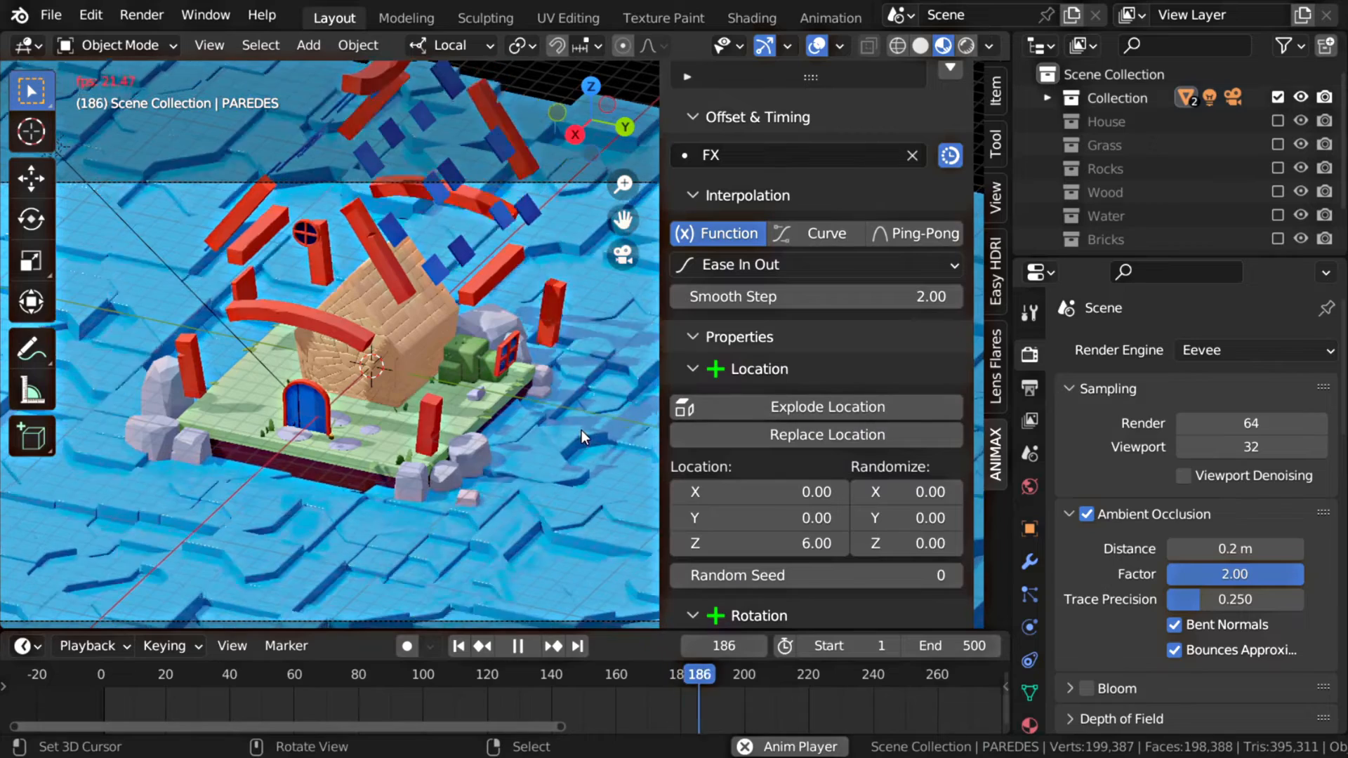
key(Escape)
Select the first Transform effect of the House item and open its X location for editing
scroll(857, 365, up, 8)
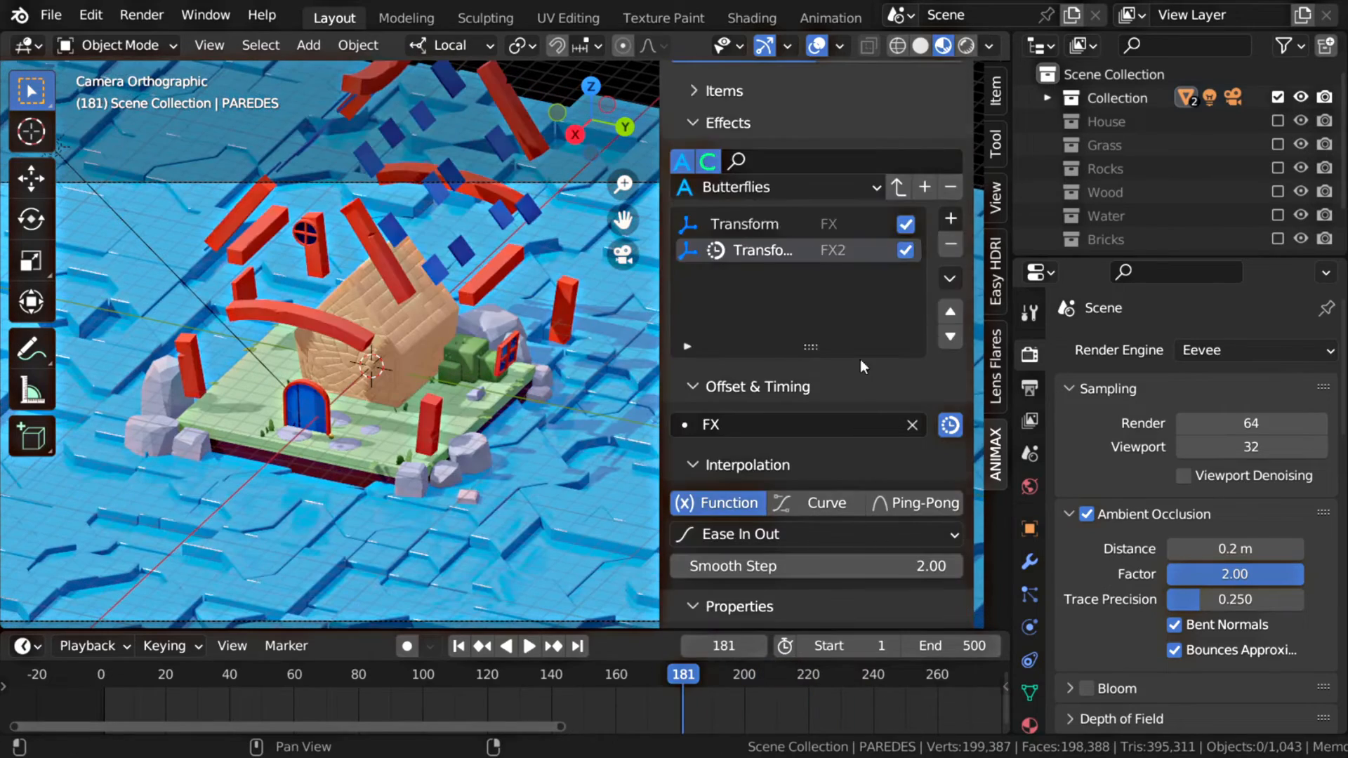
click(830, 226)
scroll(862, 481, down, 20)
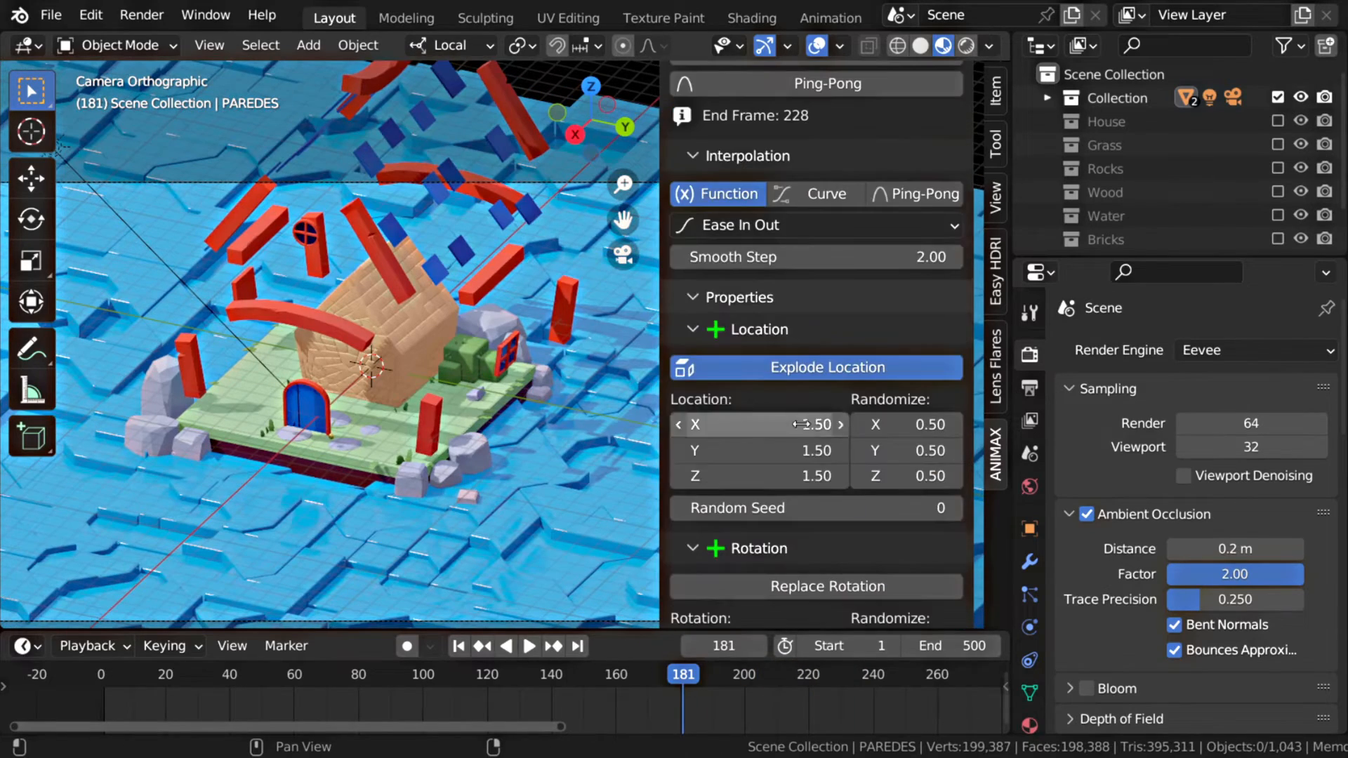
click(802, 424)
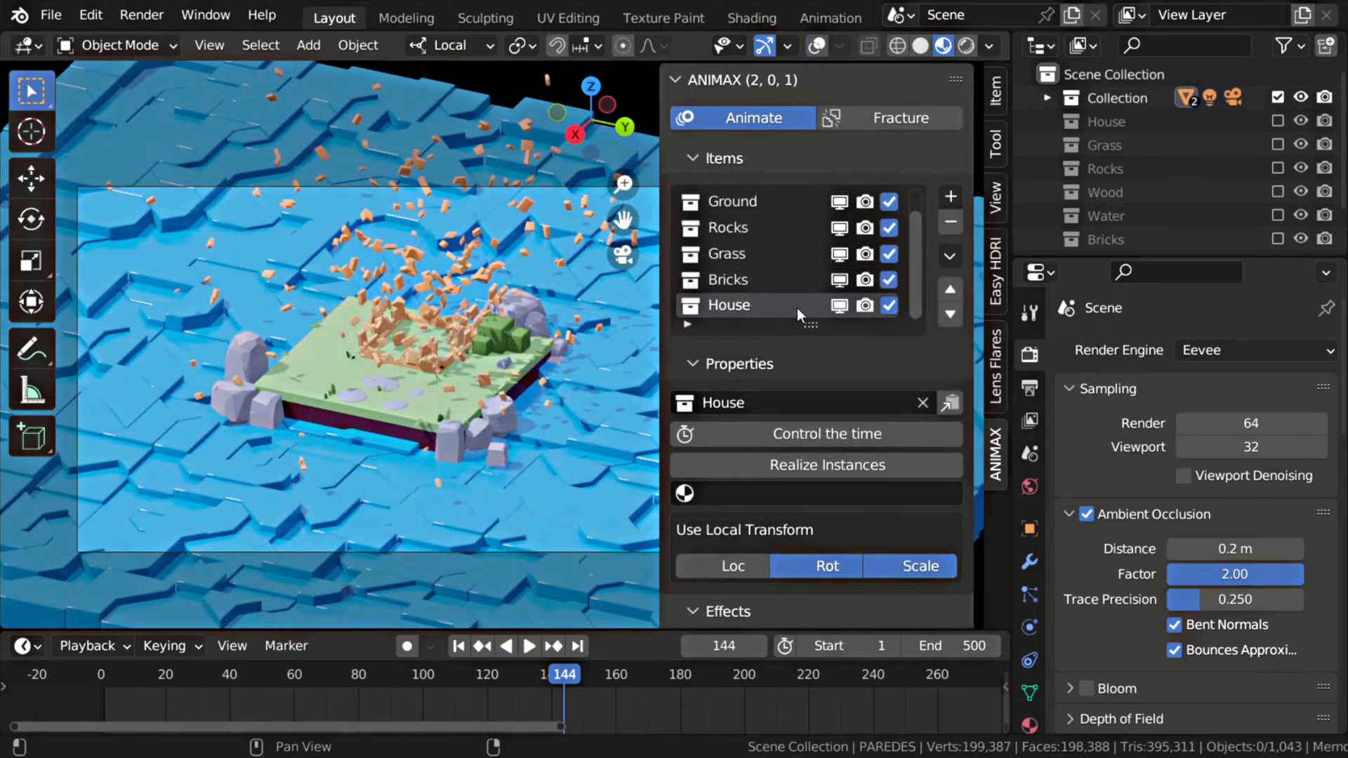
Add a new collection item to the ANIMAX items and assign the Wood collection to it
scroll(798, 308, up, 2)
click(951, 196)
click(996, 225)
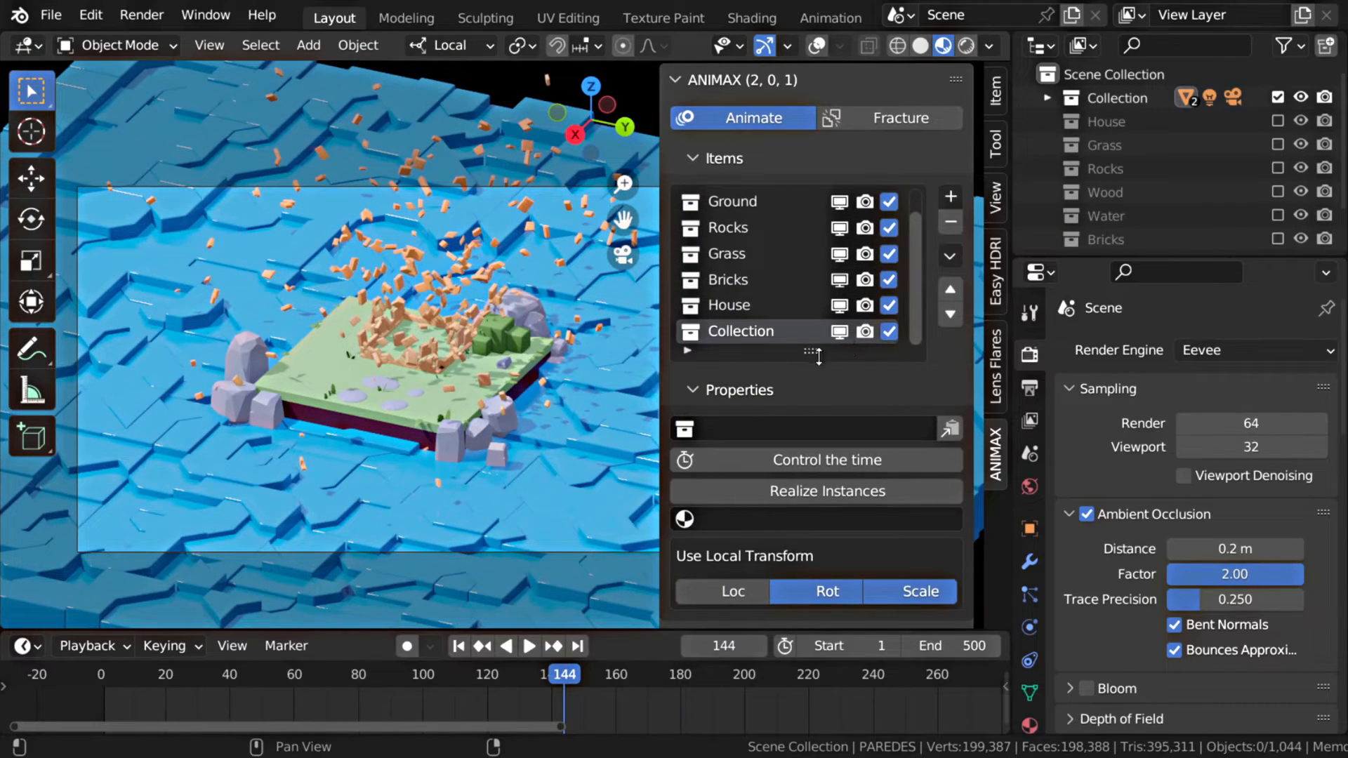
click(830, 426)
click(790, 643)
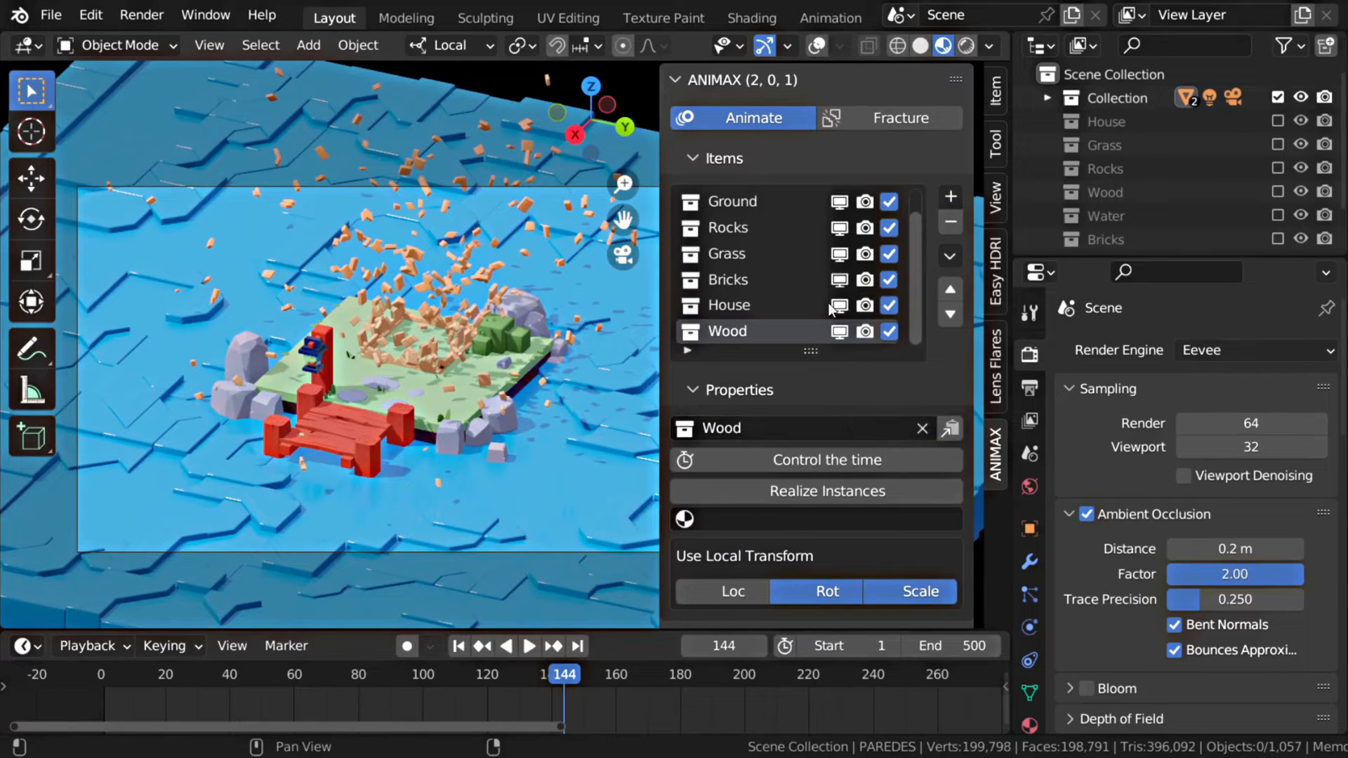
Add a Transform effect to the Wood item and set its Z location to 20
click(771, 159)
click(948, 288)
click(600, 364)
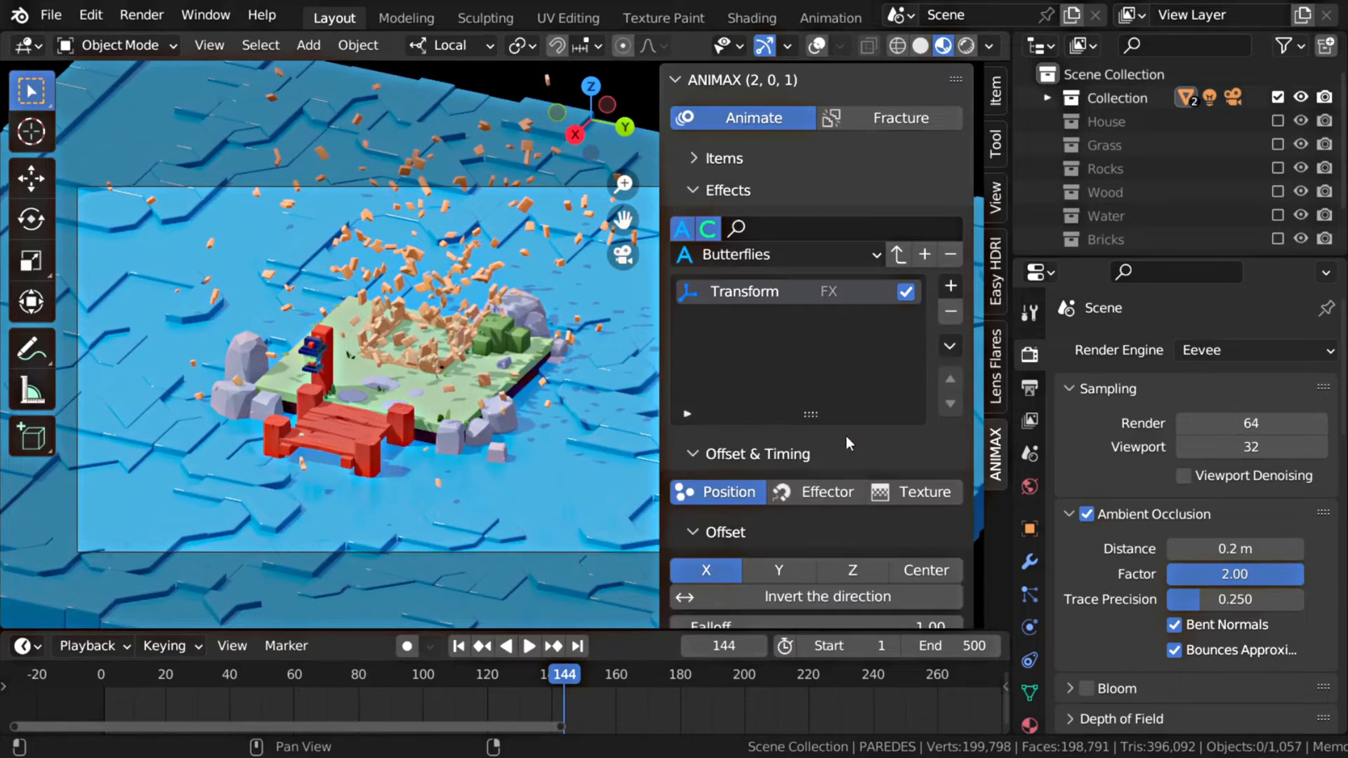
scroll(845, 436, down, 20)
click(796, 443)
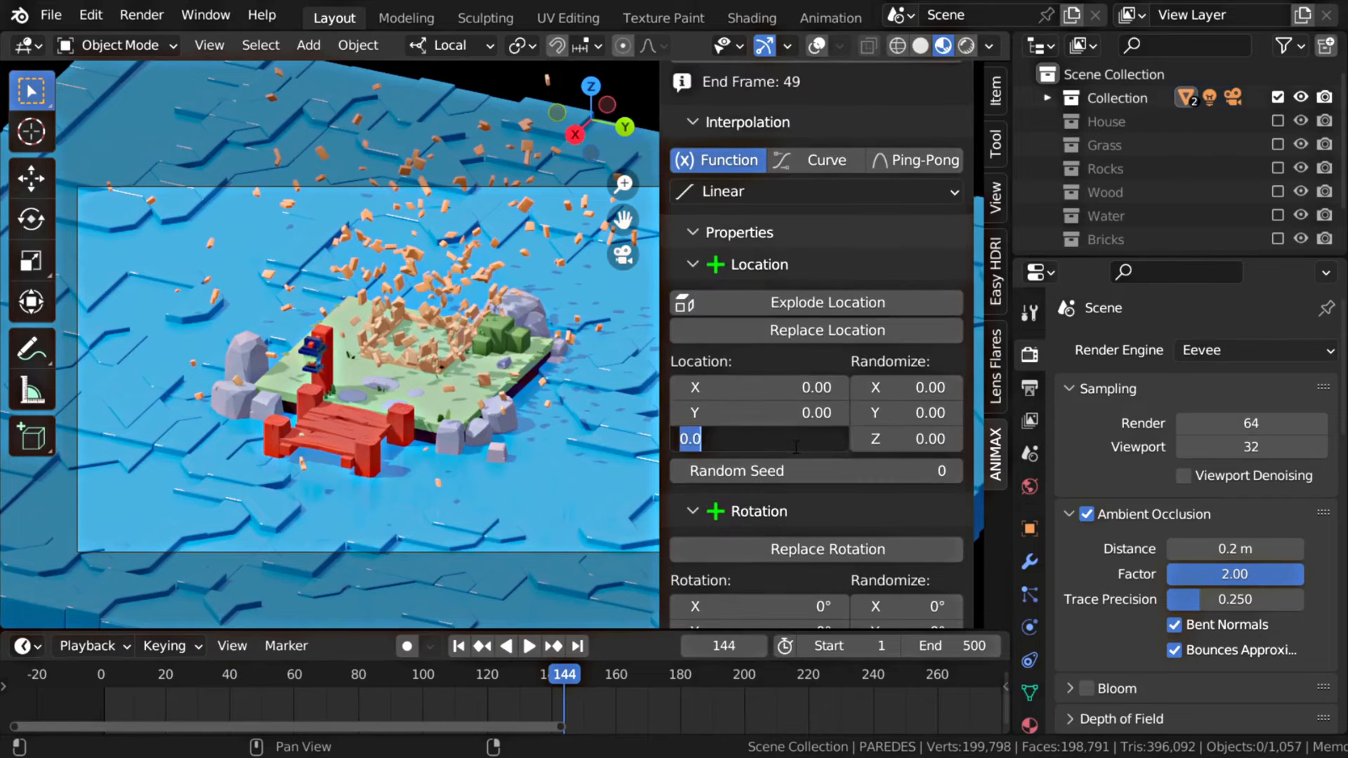
text(20)
key(Return)
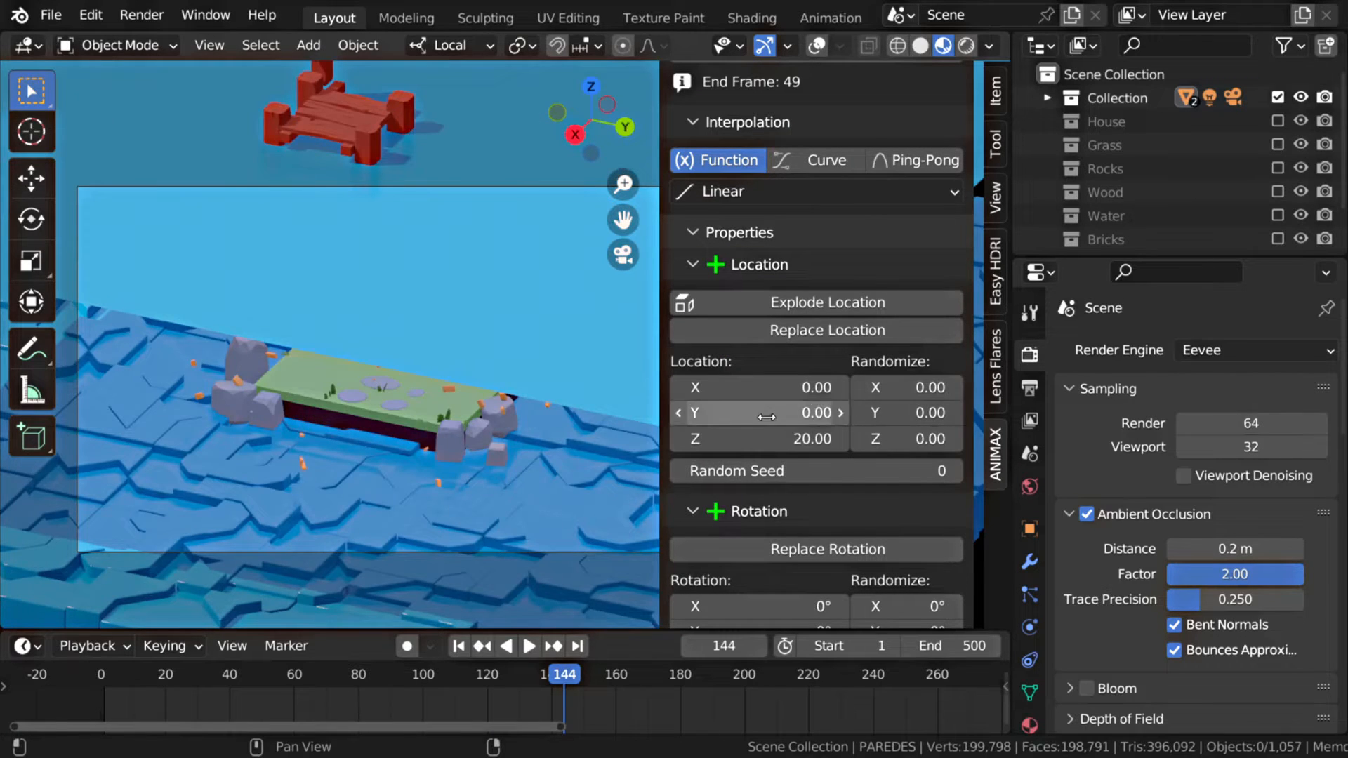
Enable the Wood collection, move its Plane object to the Scene Collection and hide it
scroll(466, 318, down, 5)
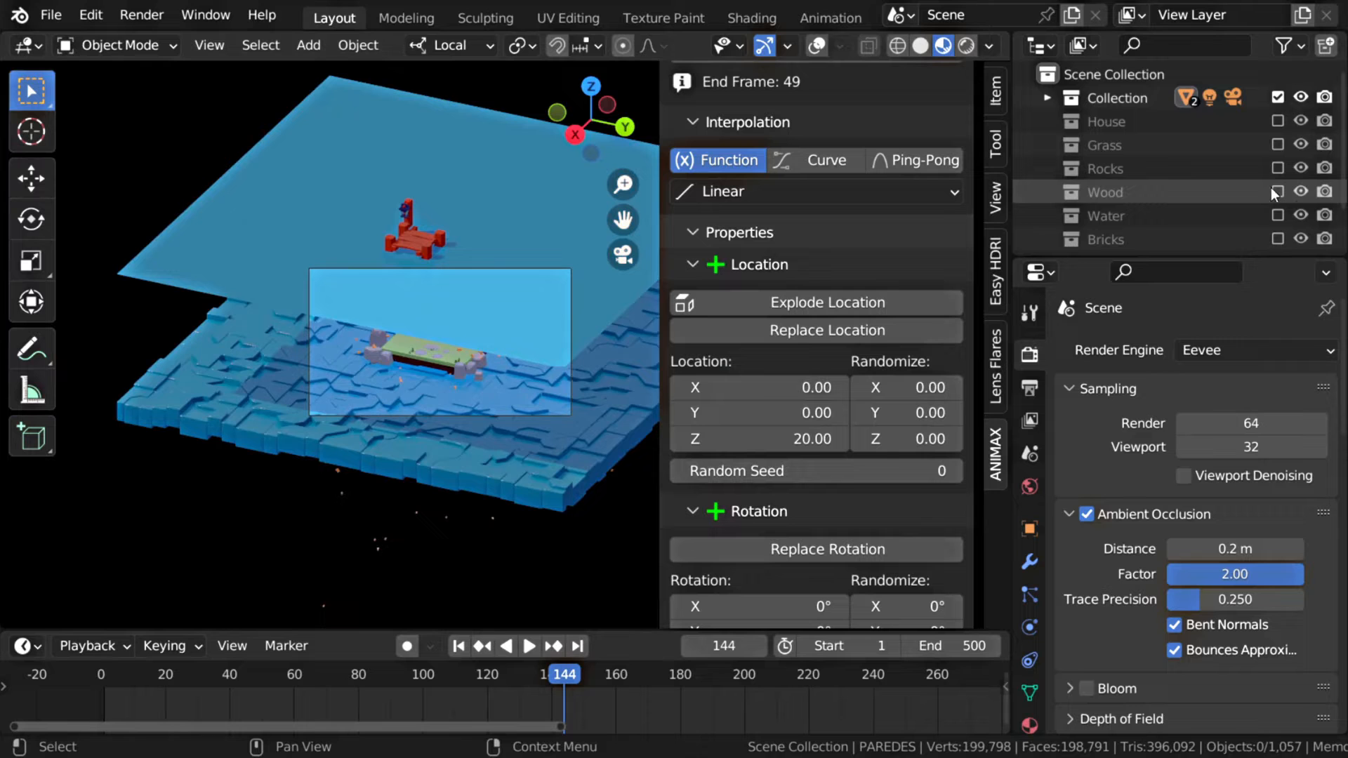
click(1272, 189)
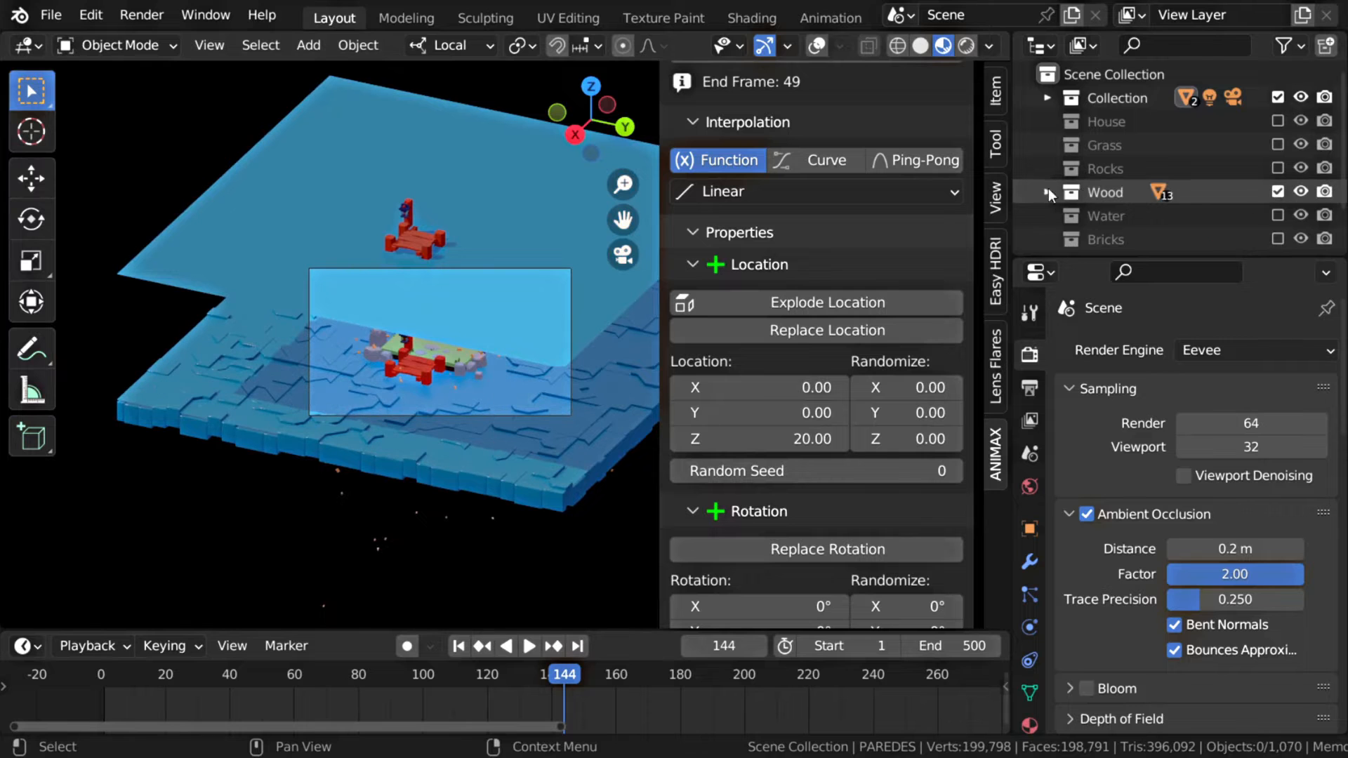
click(1048, 190)
scroll(1114, 183, down, 10)
click(1136, 197)
key(m)
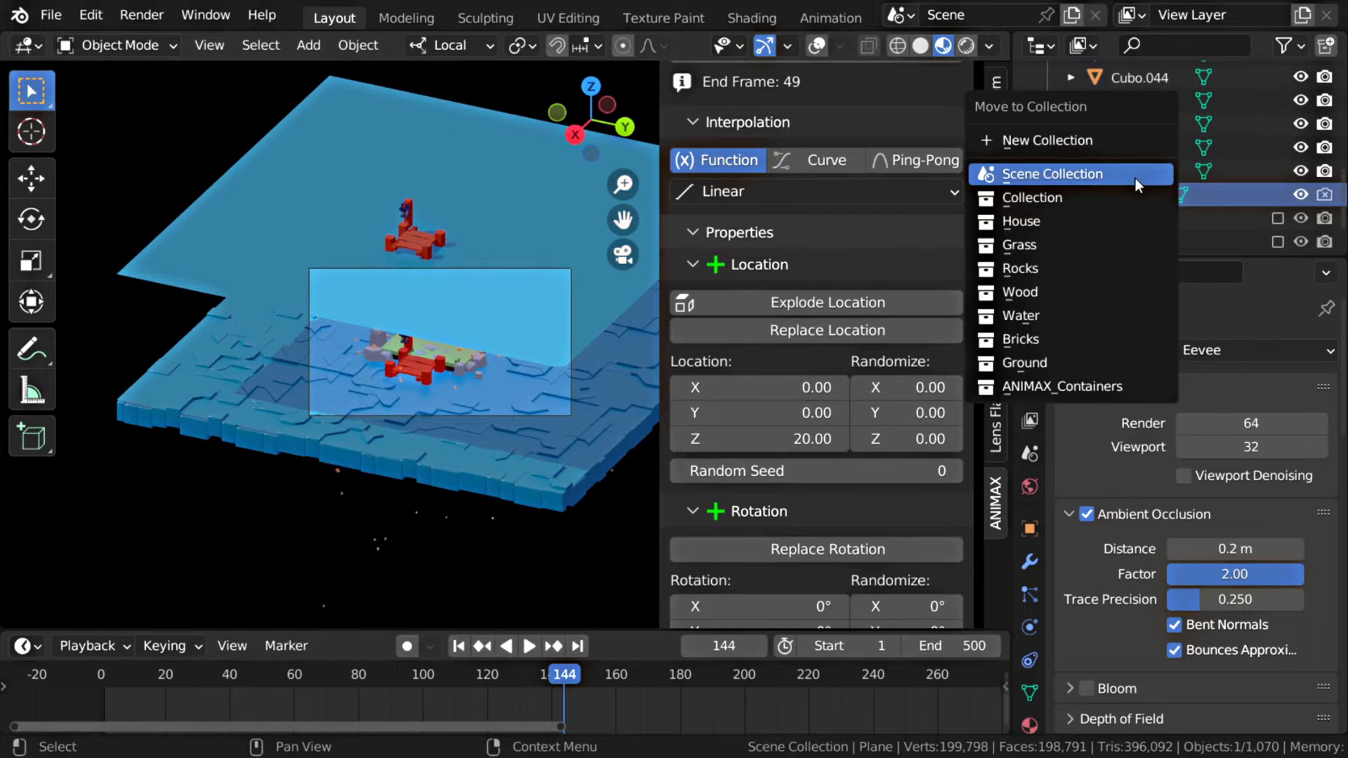
click(1127, 176)
Invert the time of the Wood item's Transform effect and move the playhead to a frame where the house is assembled
key(ctrl+space)
scroll(630, 289, up, 3)
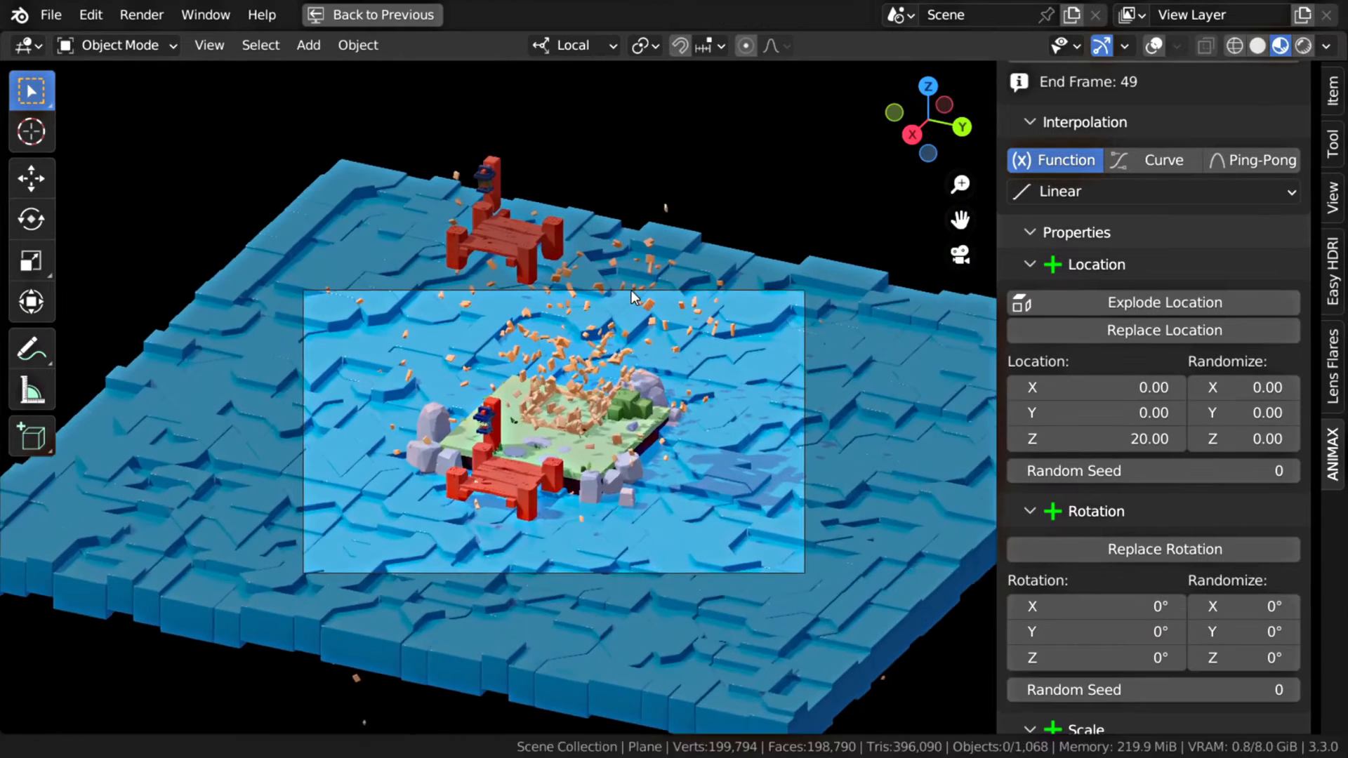
scroll(1203, 400, up, 8)
click(1224, 256)
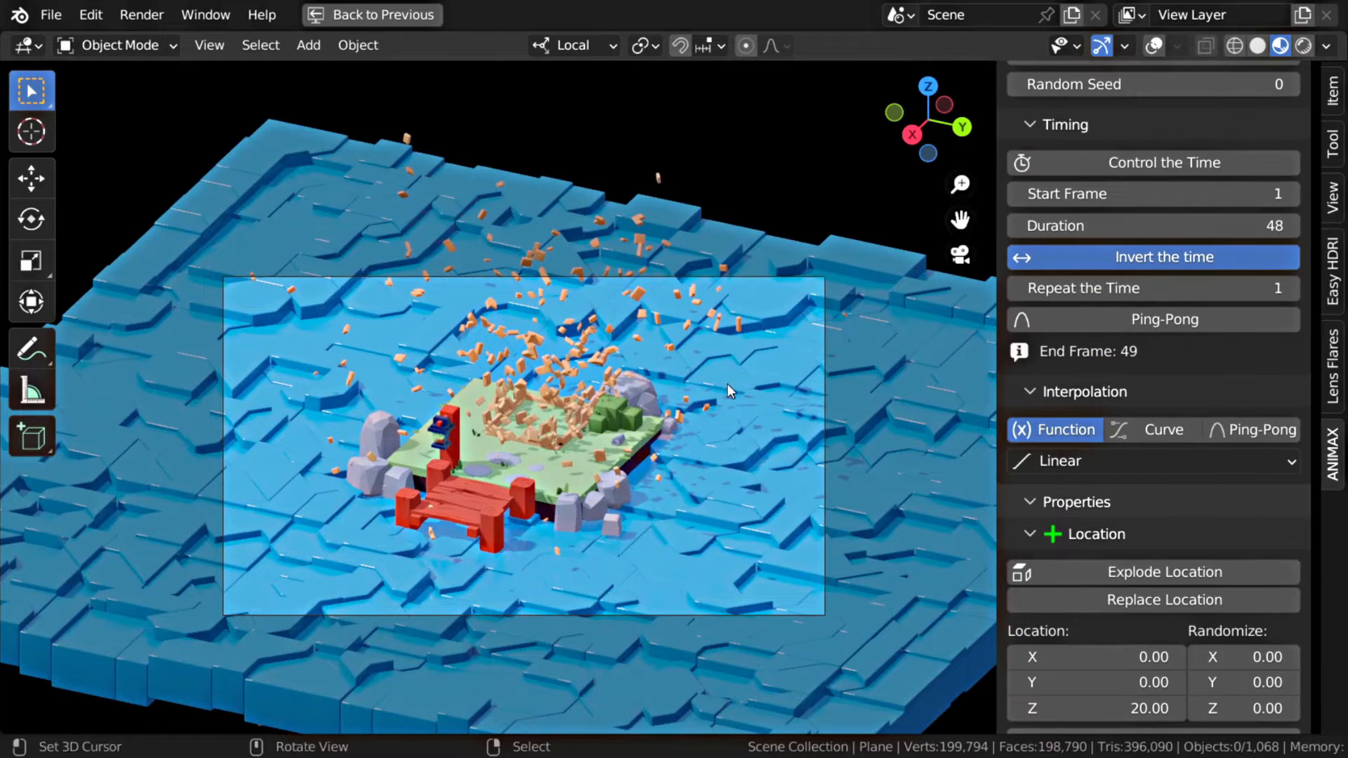
key(ctrl+space)
key(ctrl+space)
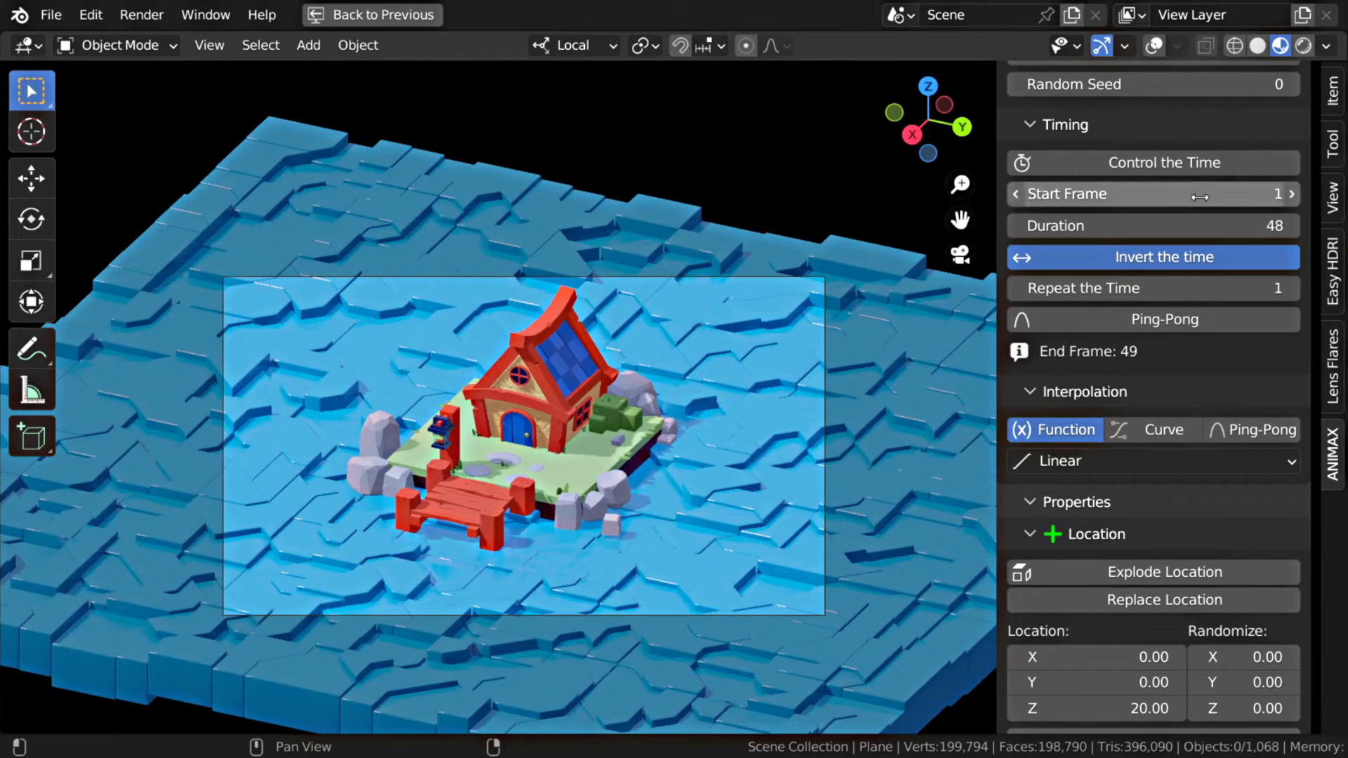
Set the Wood effect's start frame to 200 and its interpolation to Bounce In
click(1201, 192)
text(200)
key(Return)
click(1160, 462)
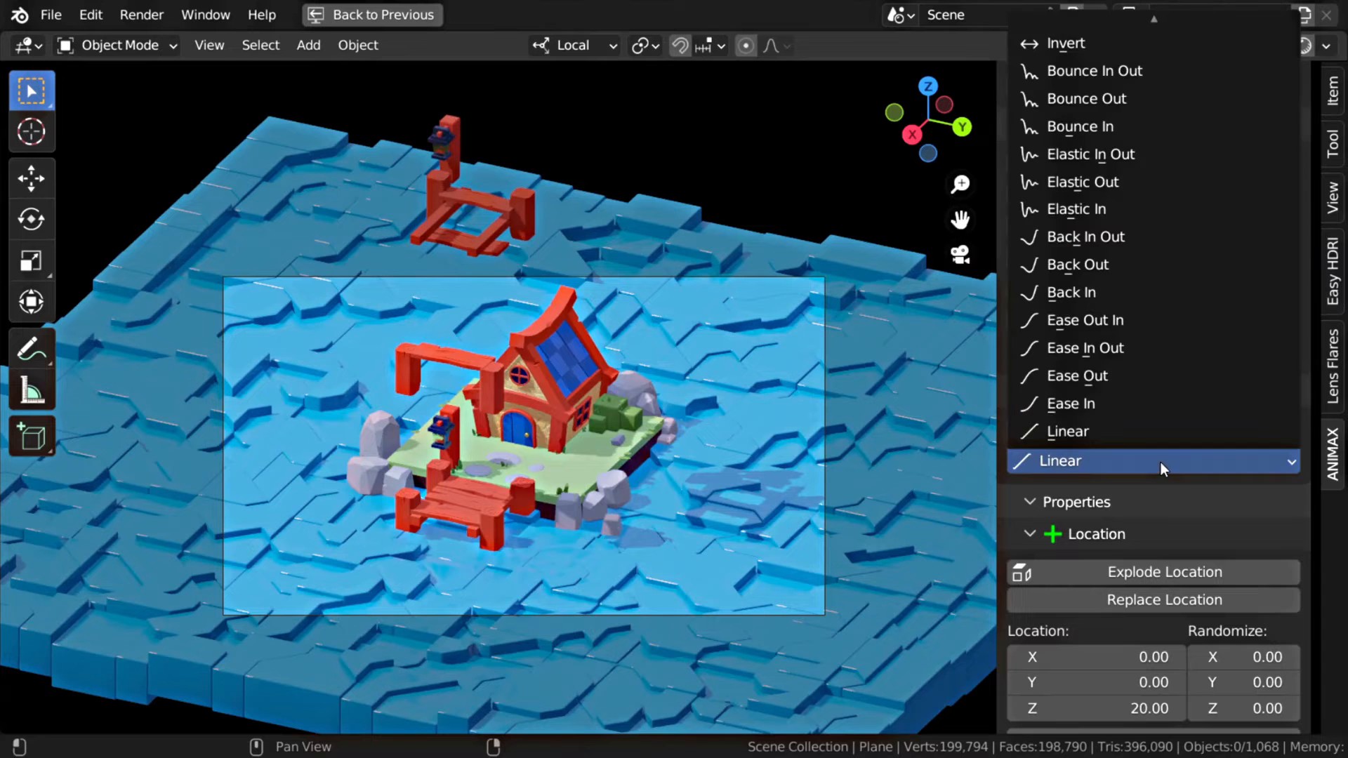
click(1123, 126)
Return to the first frame and exclude the original Wood collection from the view layer
key(ctrl+space)
key(shift+Left)
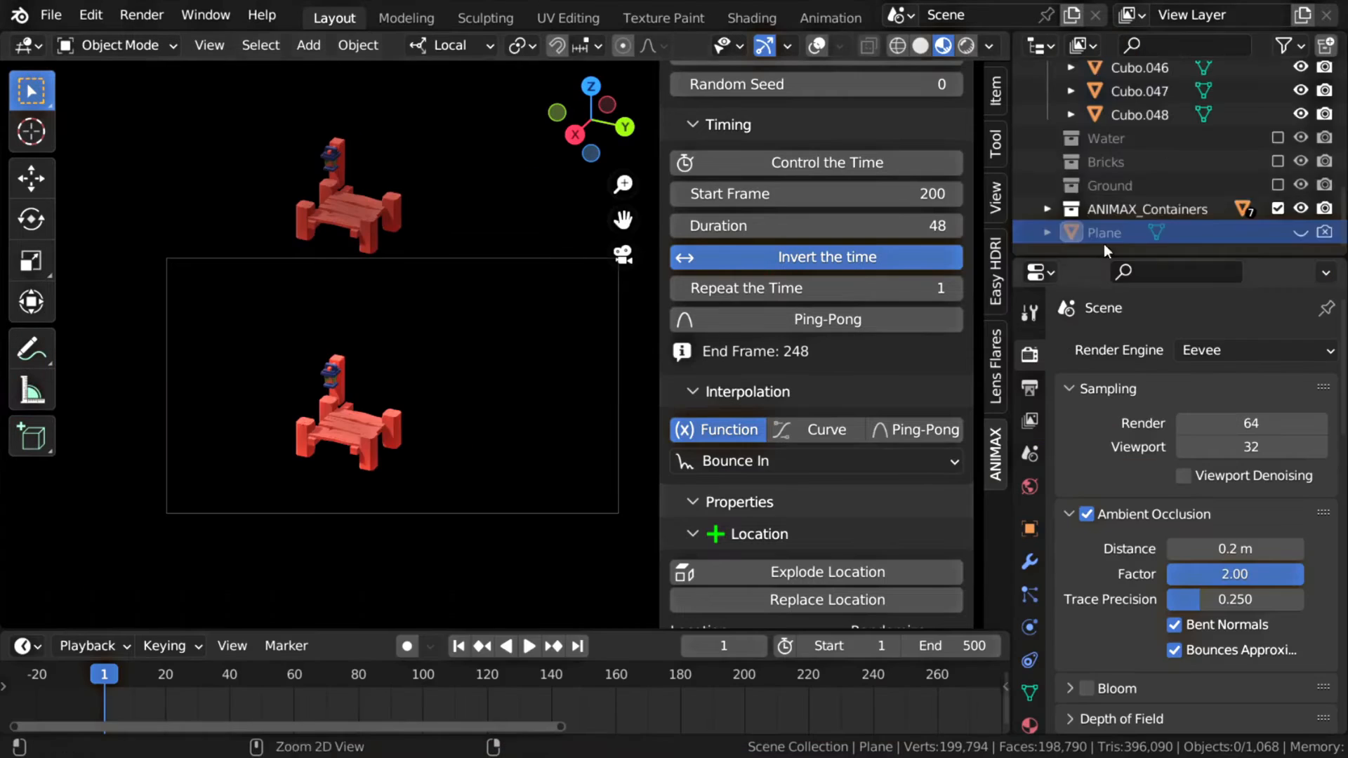
click(1277, 191)
key(ctrl+space)
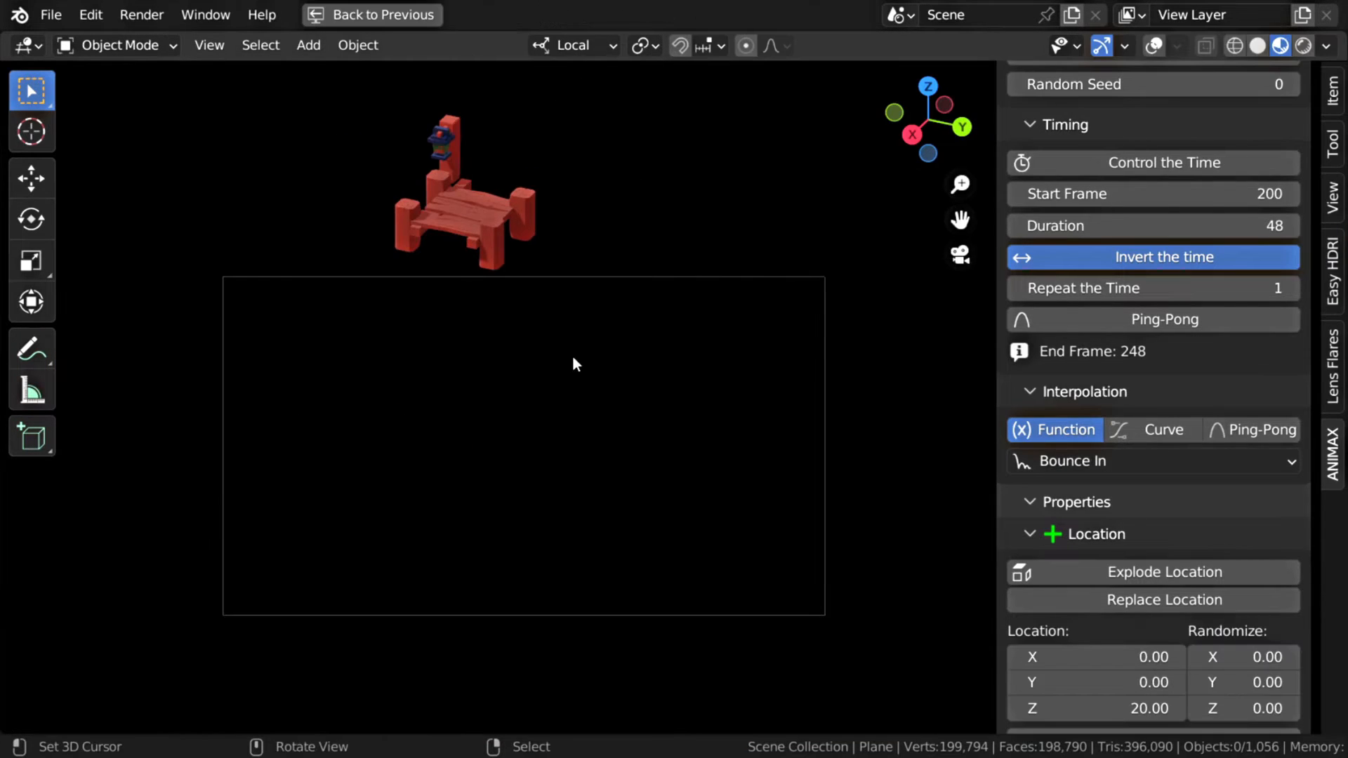
Enable Fade Out for the Wood effect's scale with a Smooth Step of 0 and play the animation
scroll(1145, 537, down, 12)
click(1189, 513)
drag(1187, 534, 1032, 534)
key(space)
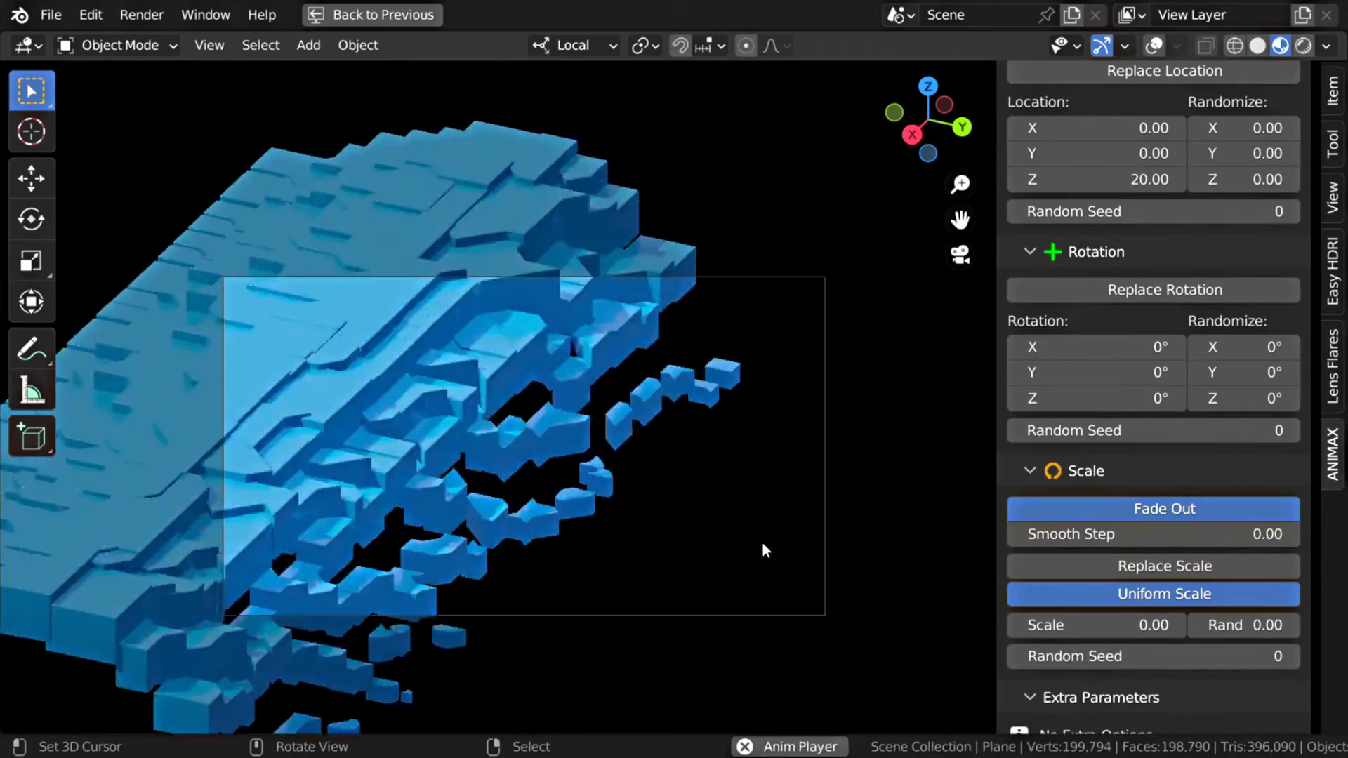
scroll(734, 504, up, 1)
shift+middle_drag(734, 503, 770, 503)
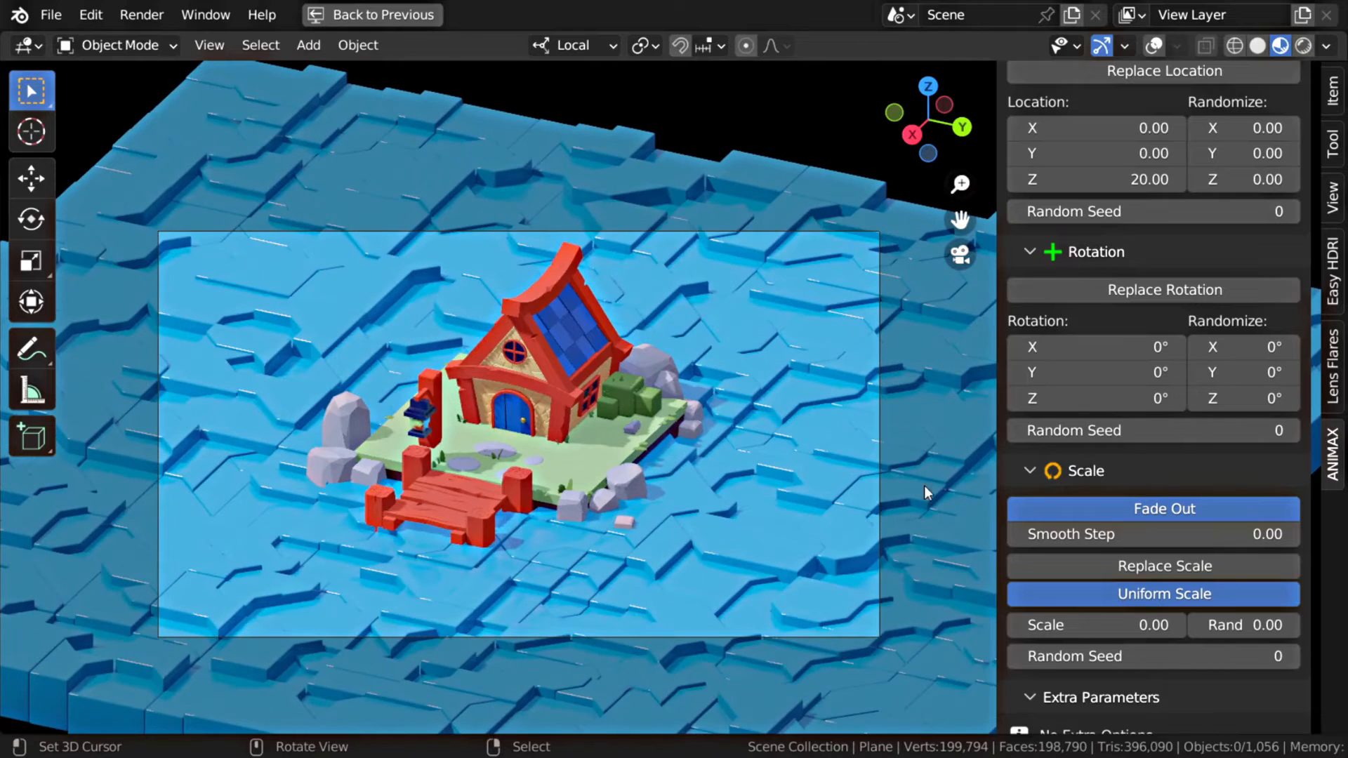
Set the Wood effect's falloff to 2 and preview the dock's assembly
scroll(1168, 311, up, 20)
click(1168, 311)
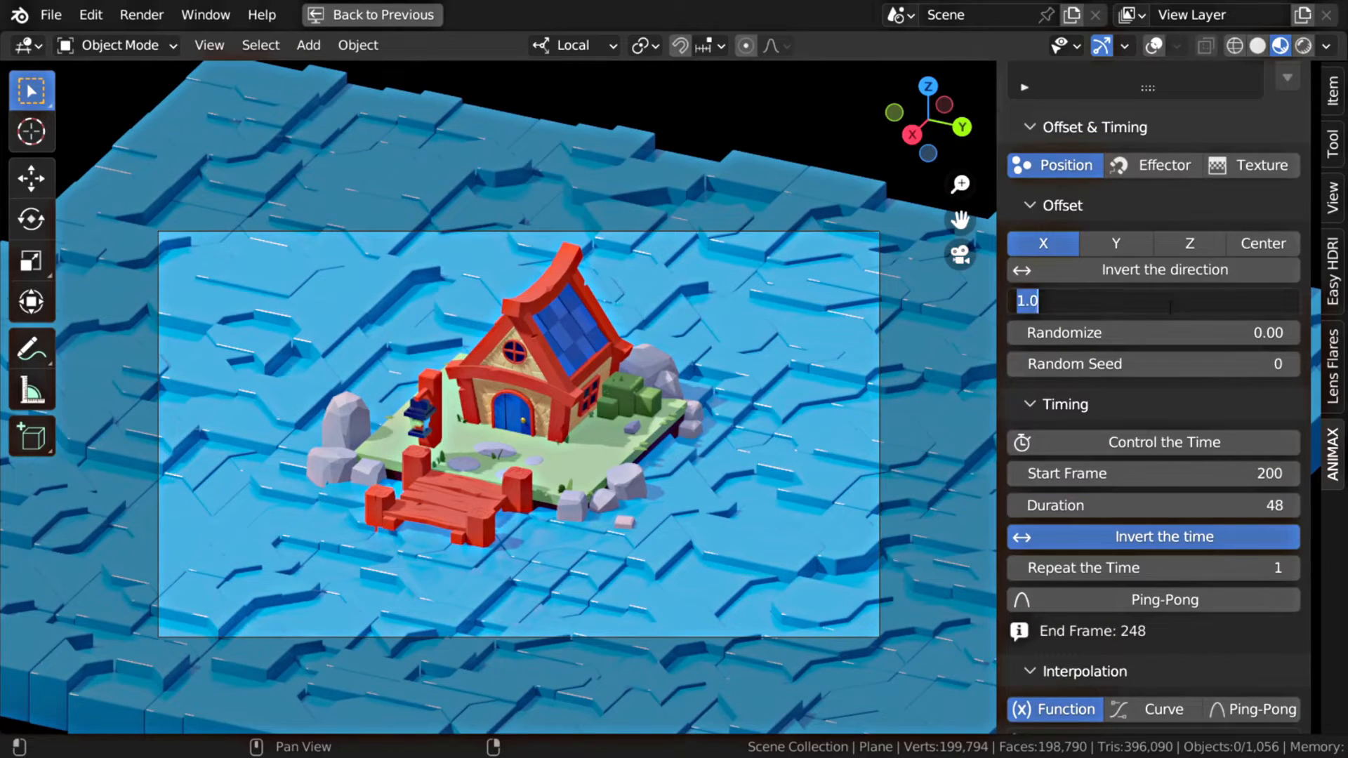
text(2)
key(Return)
key(ctrl+space)
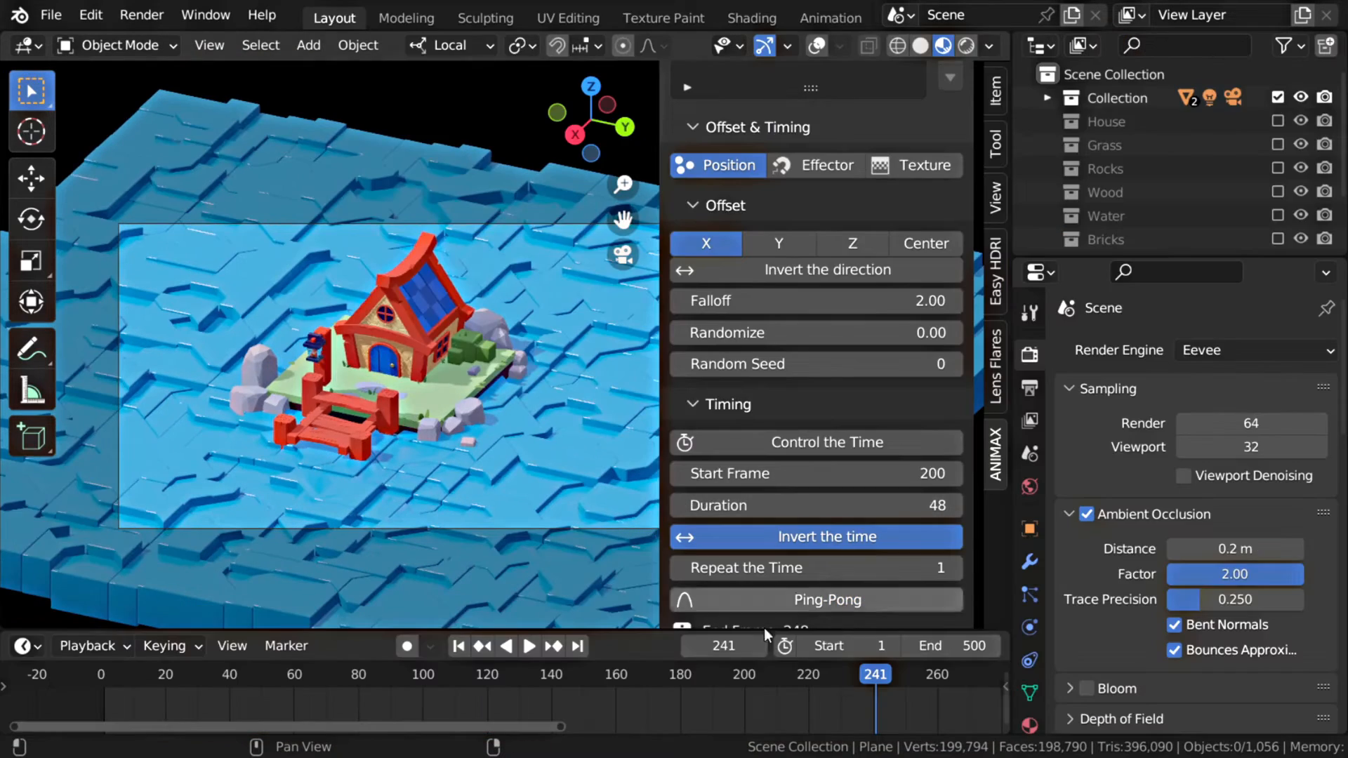
drag(817, 683, 789, 685)
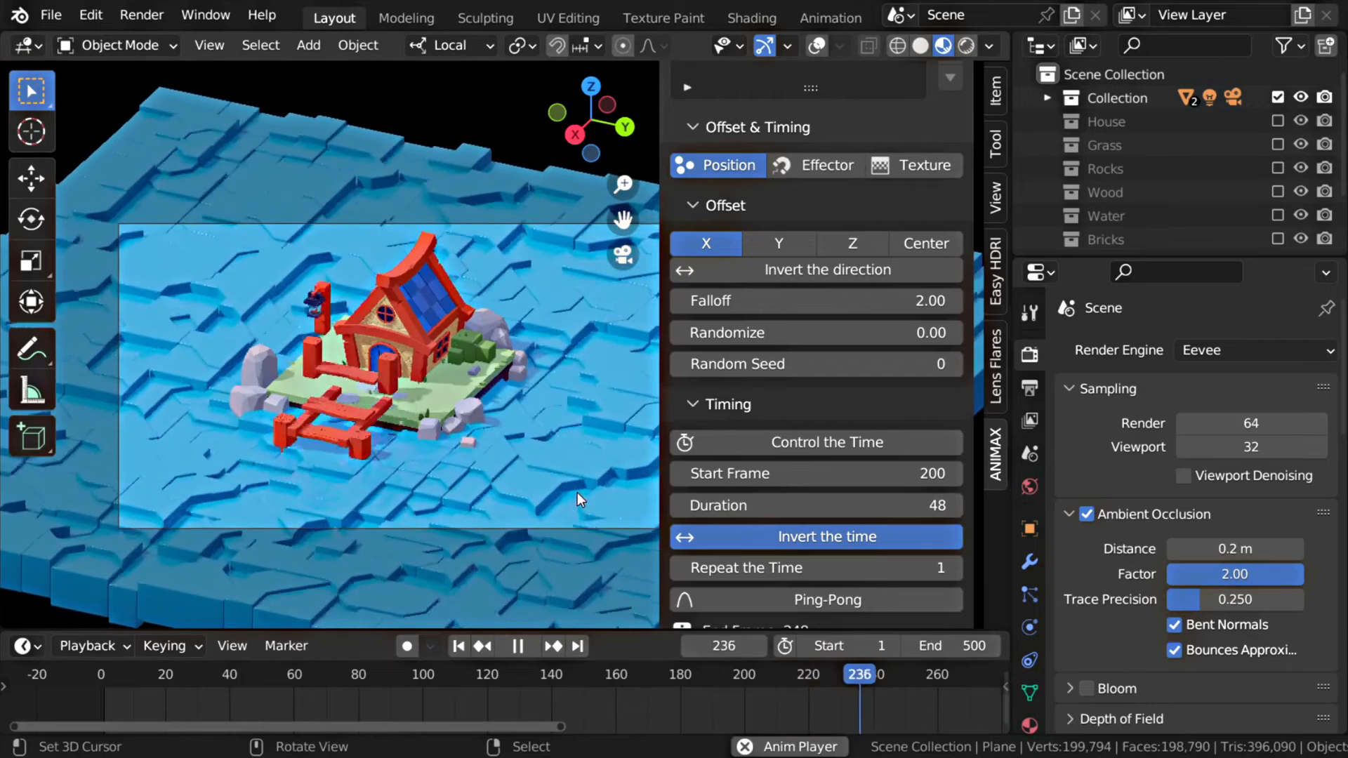
key(Escape)
Set the Wood effect's start frame to 190 and its falloff to 3, and play the animation
click(927, 476)
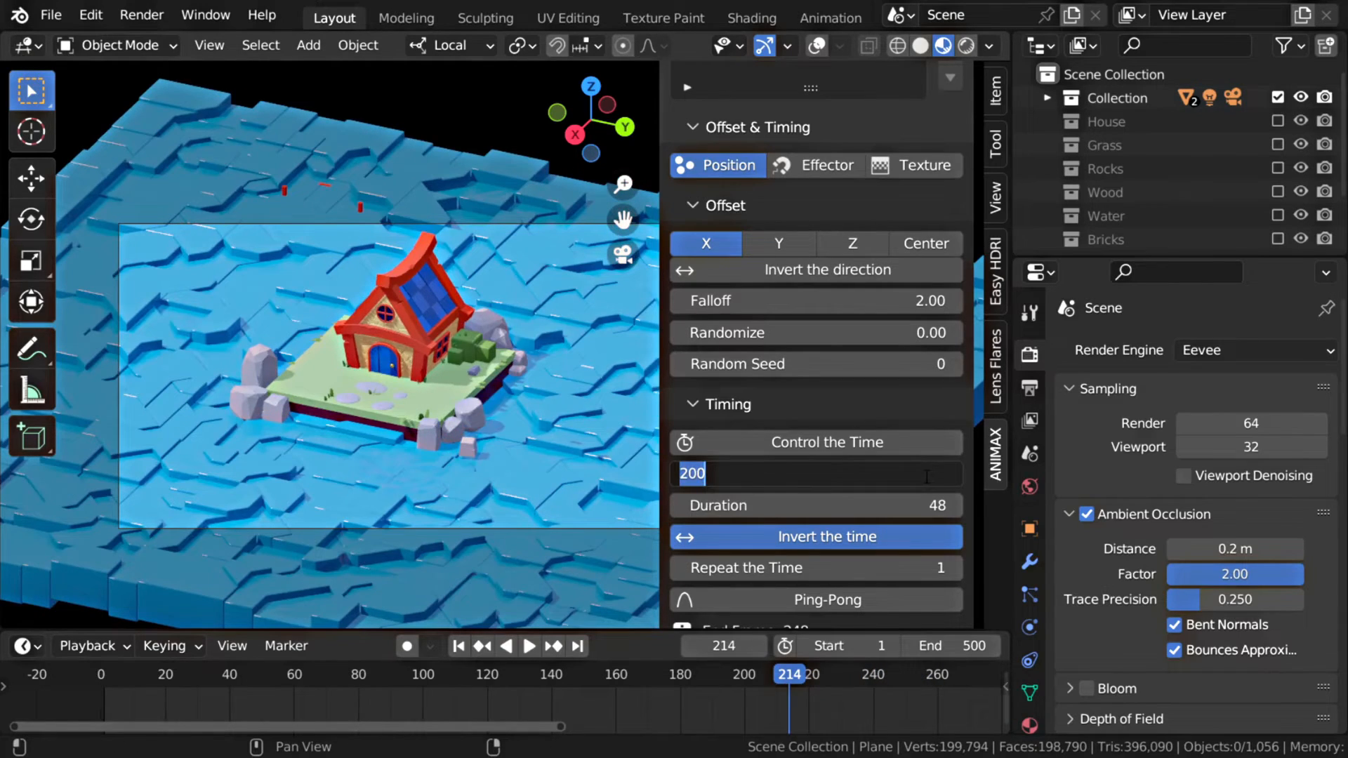
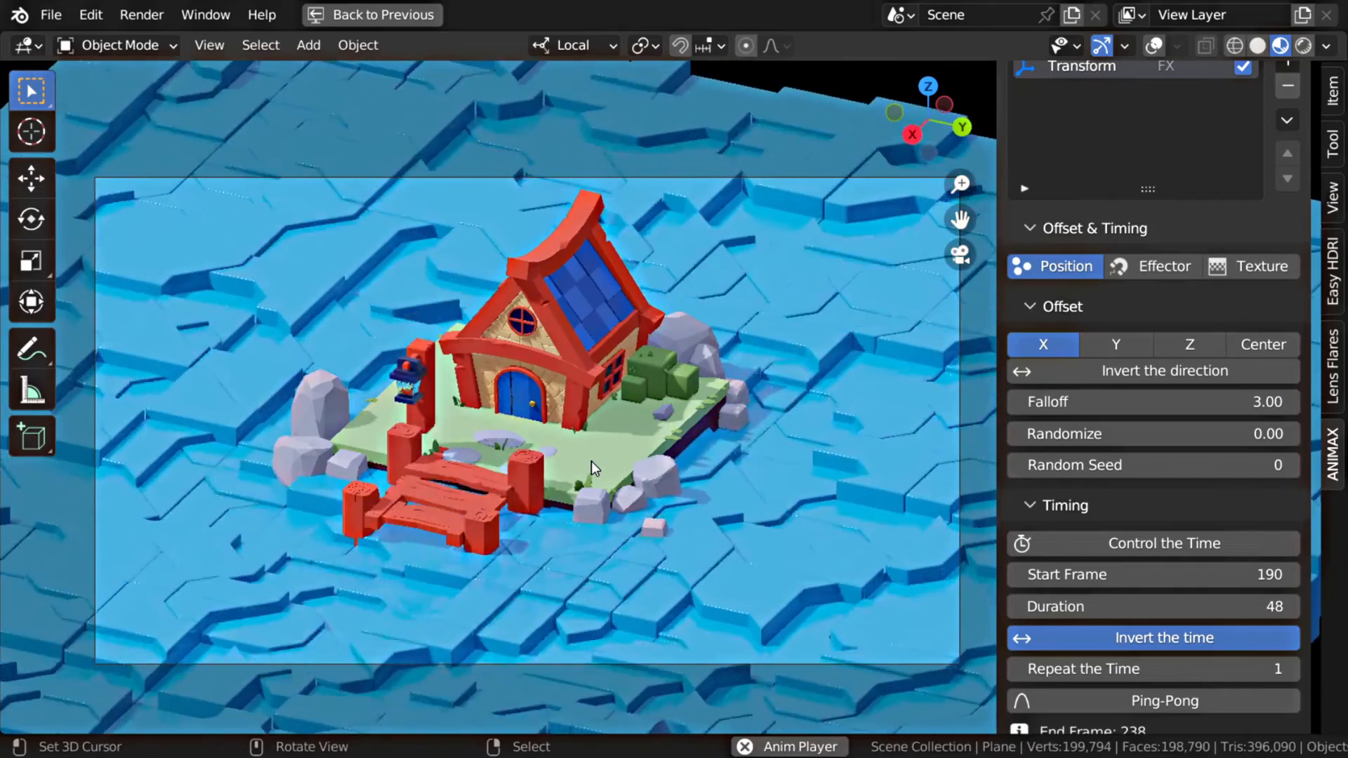
key(Escape)
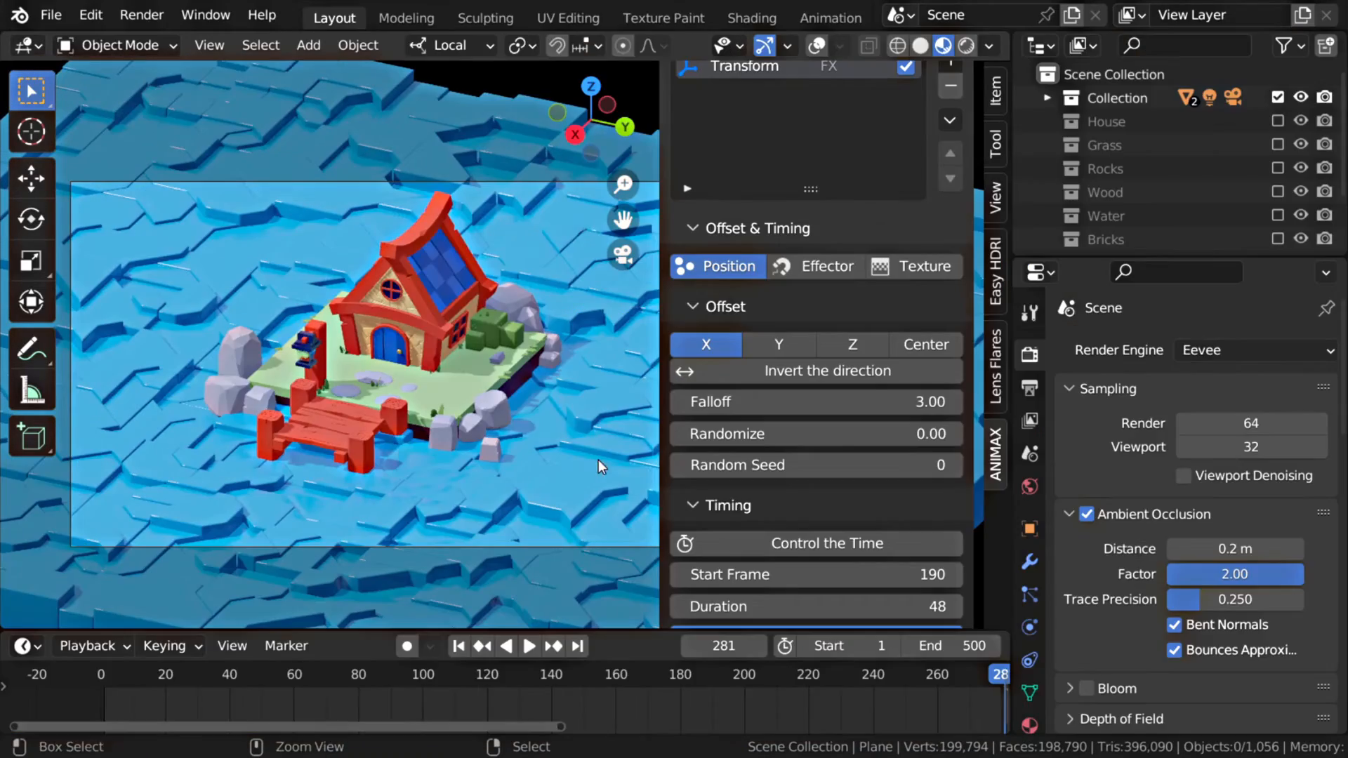
Select the Water item and add the Disintegration_3 preset to its effects
middle_drag(717, 703, 595, 684)
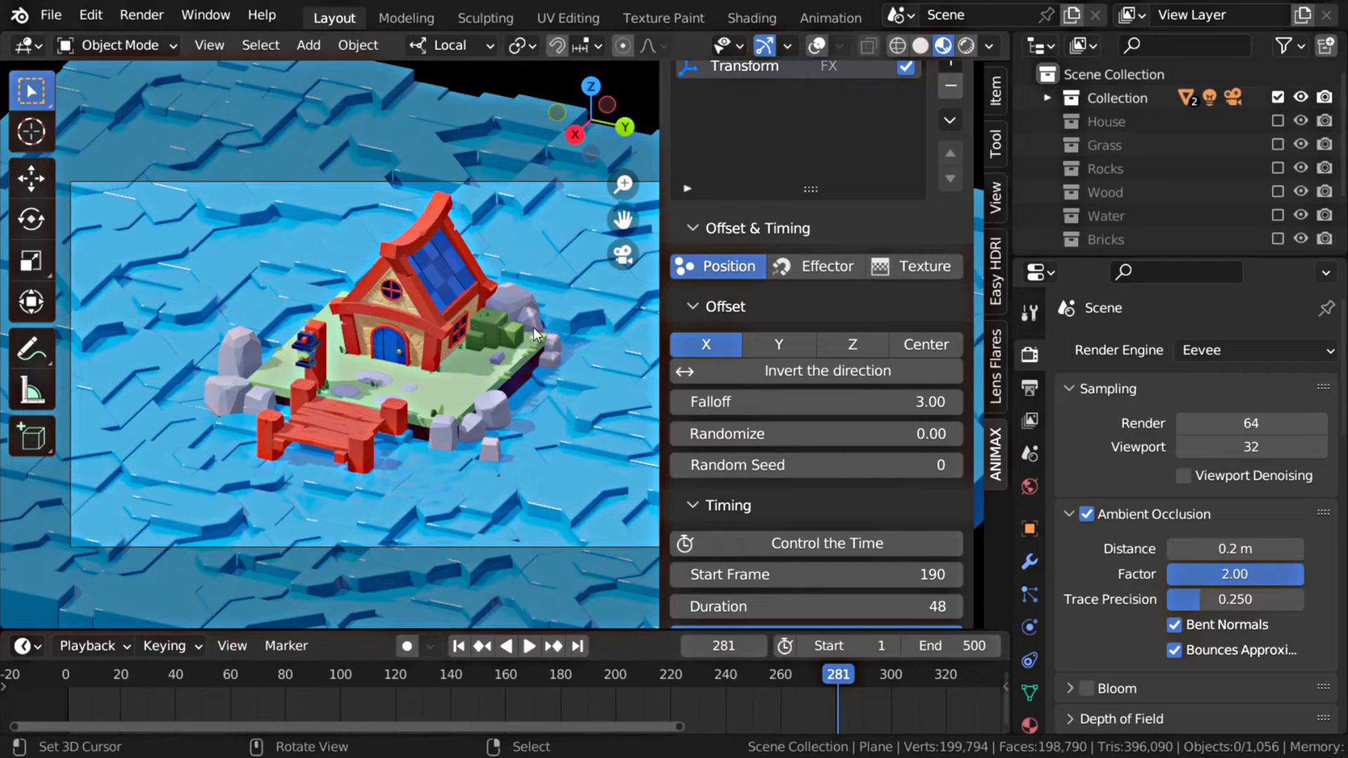
scroll(862, 446, up, 6)
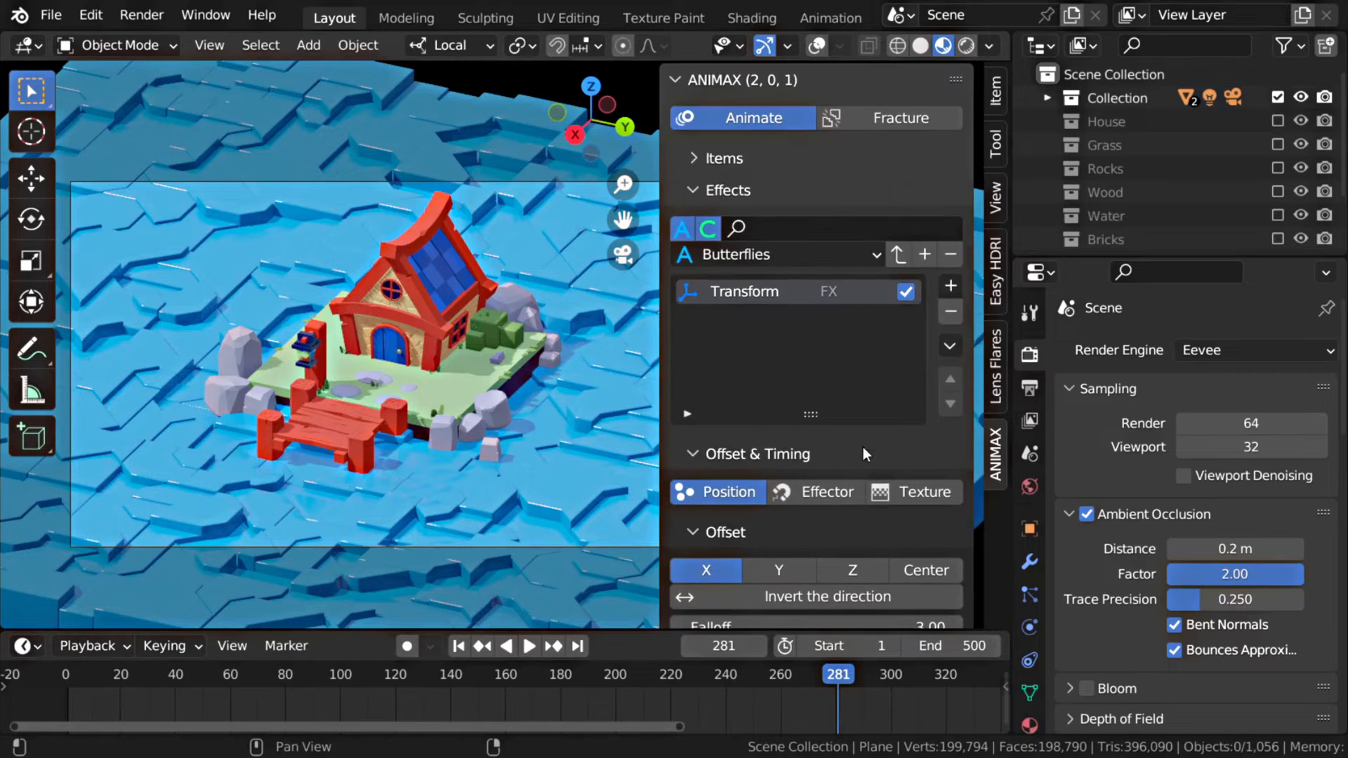
click(772, 159)
click(738, 203)
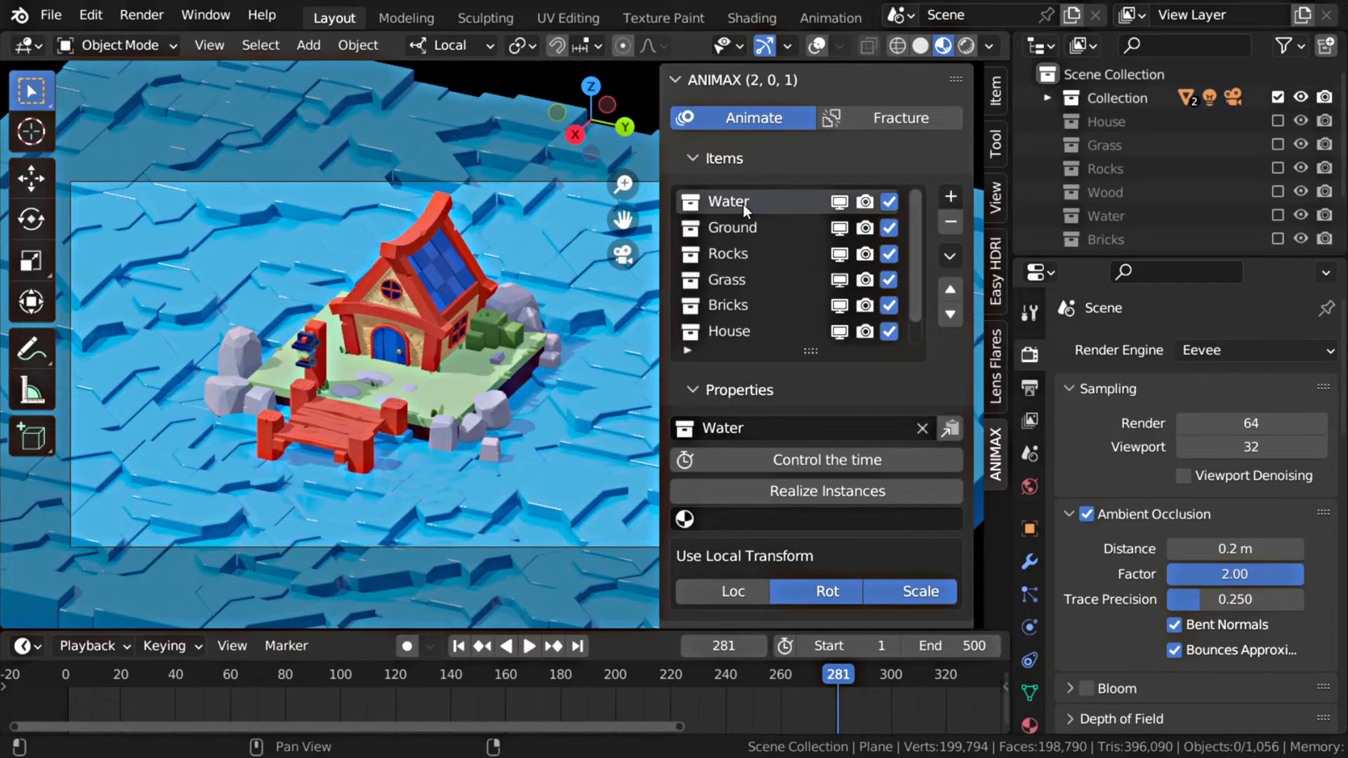
click(761, 158)
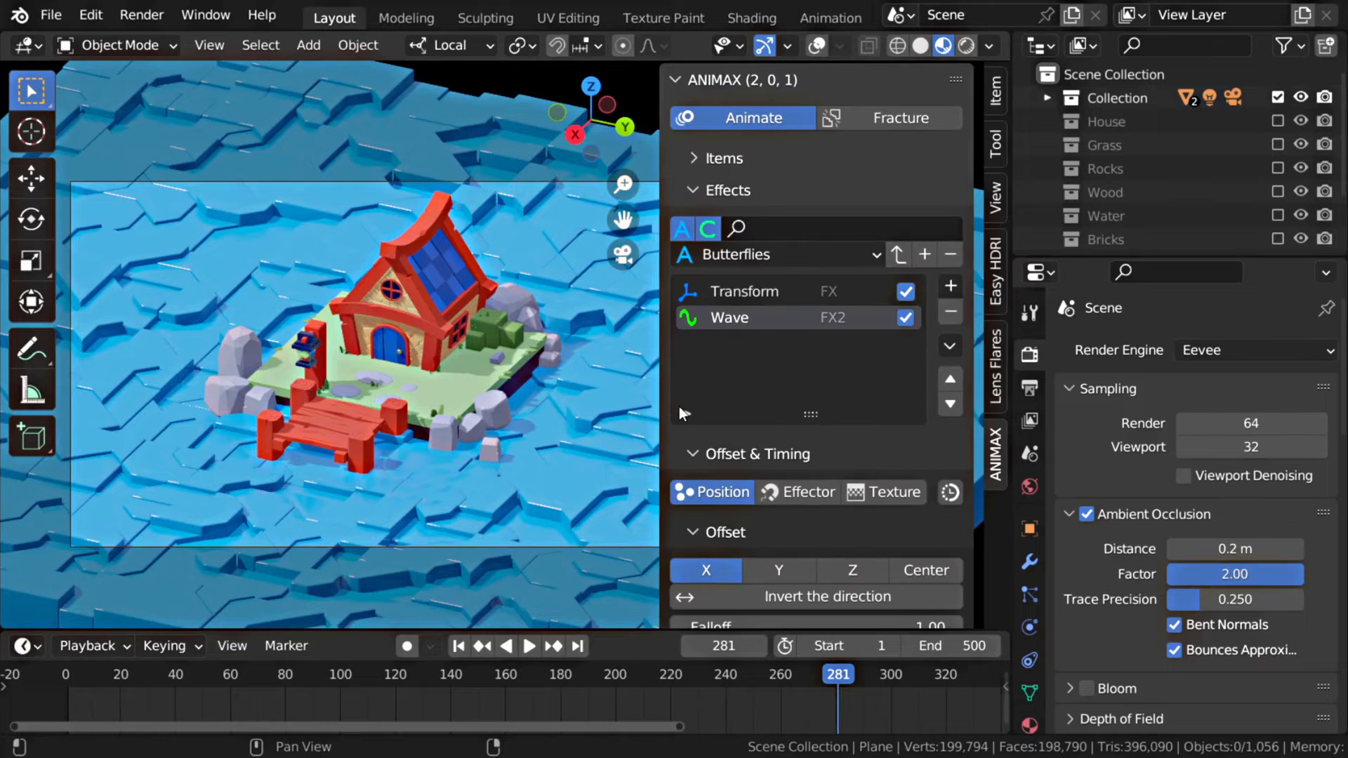
click(815, 255)
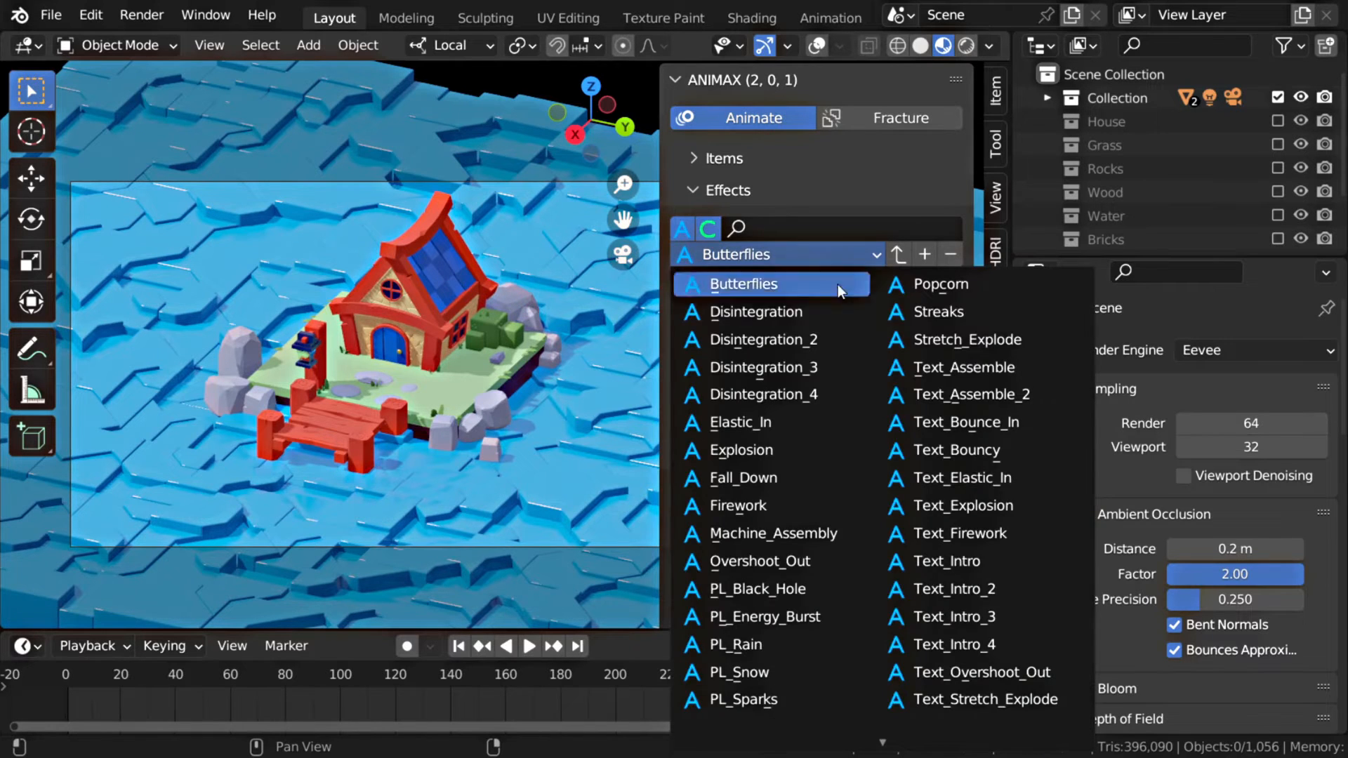
click(927, 286)
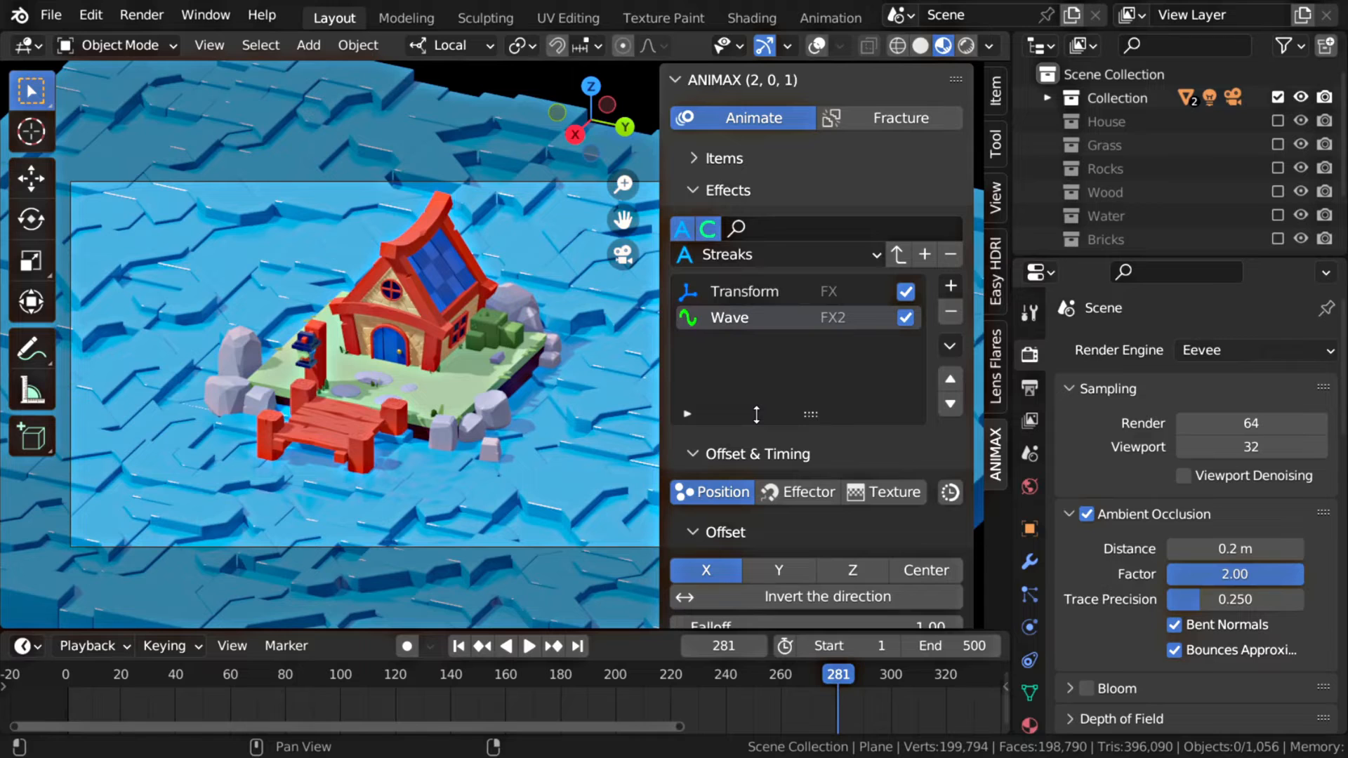
click(765, 256)
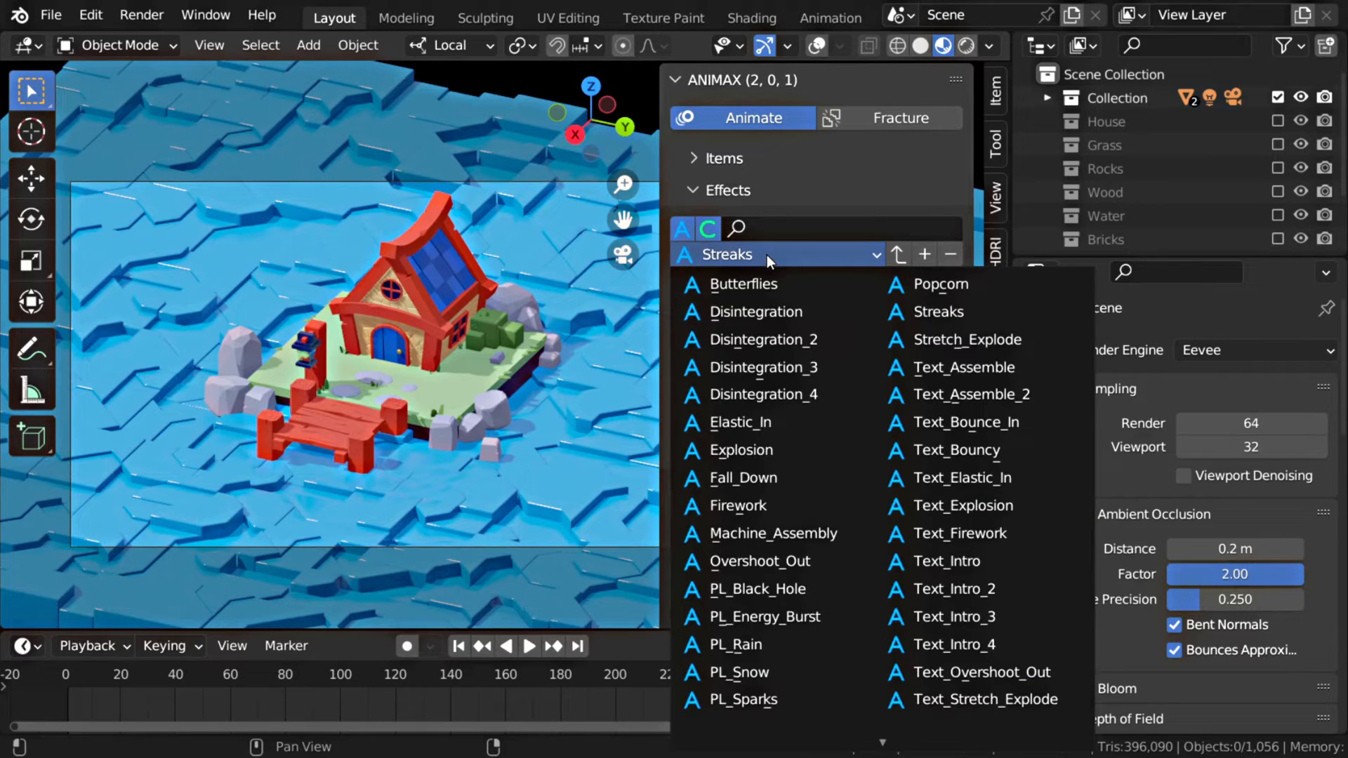
click(767, 362)
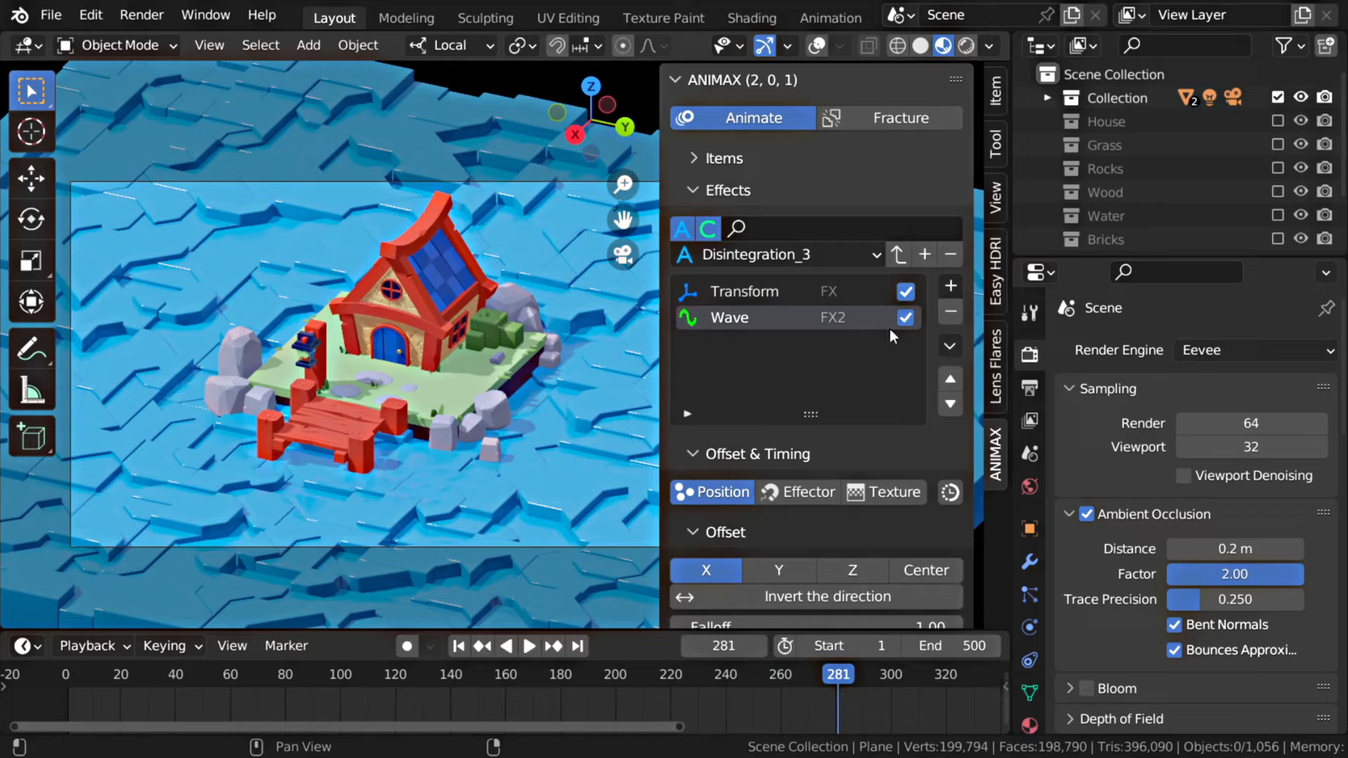
click(899, 256)
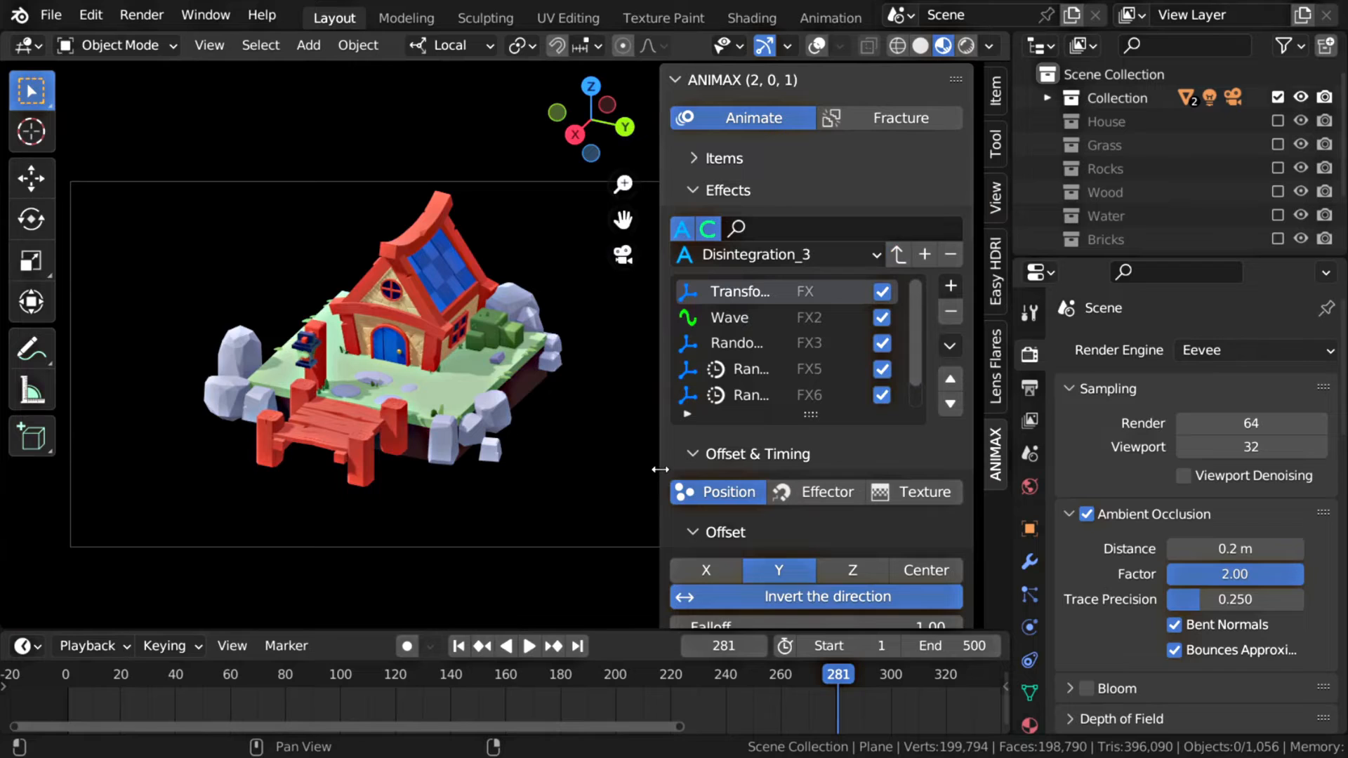
Set the start frame of the water's Random Location effect (FX3) to 280
drag(818, 414, 818, 471)
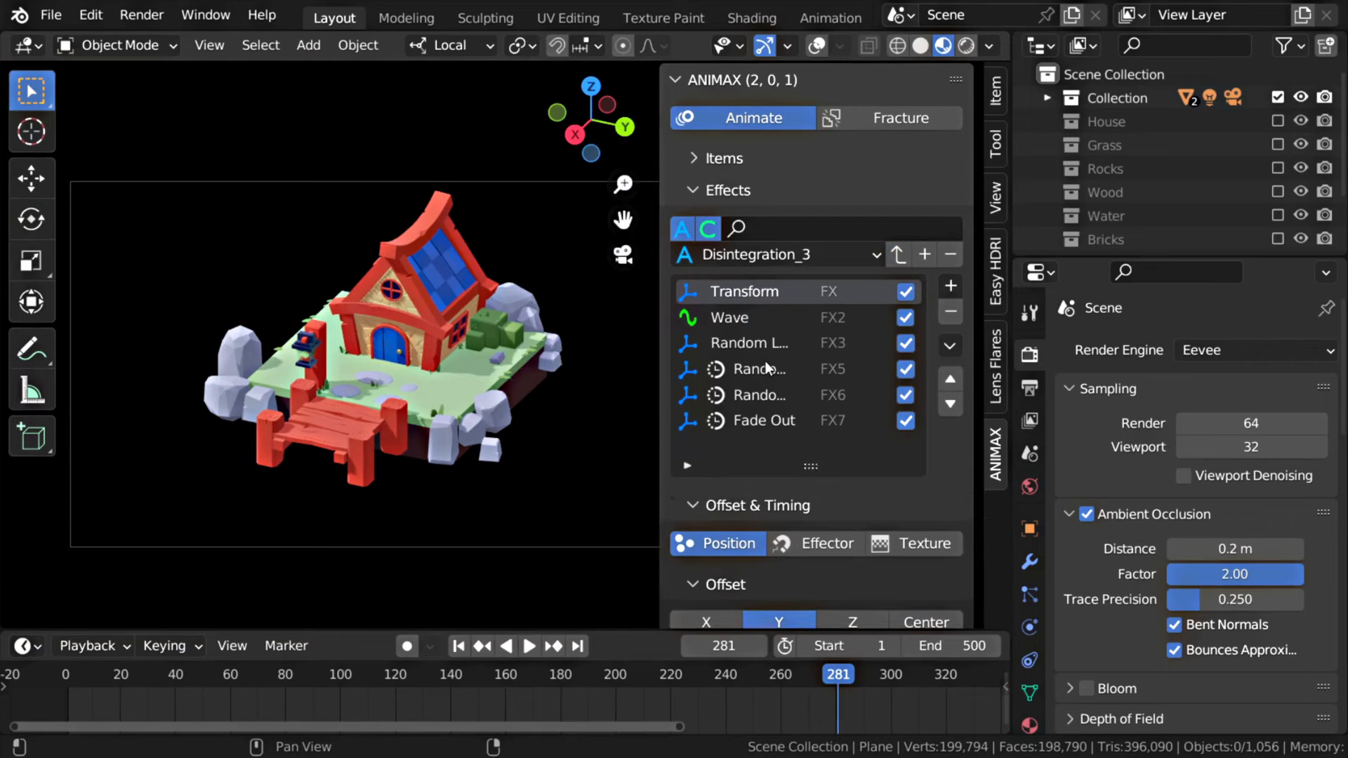
click(749, 345)
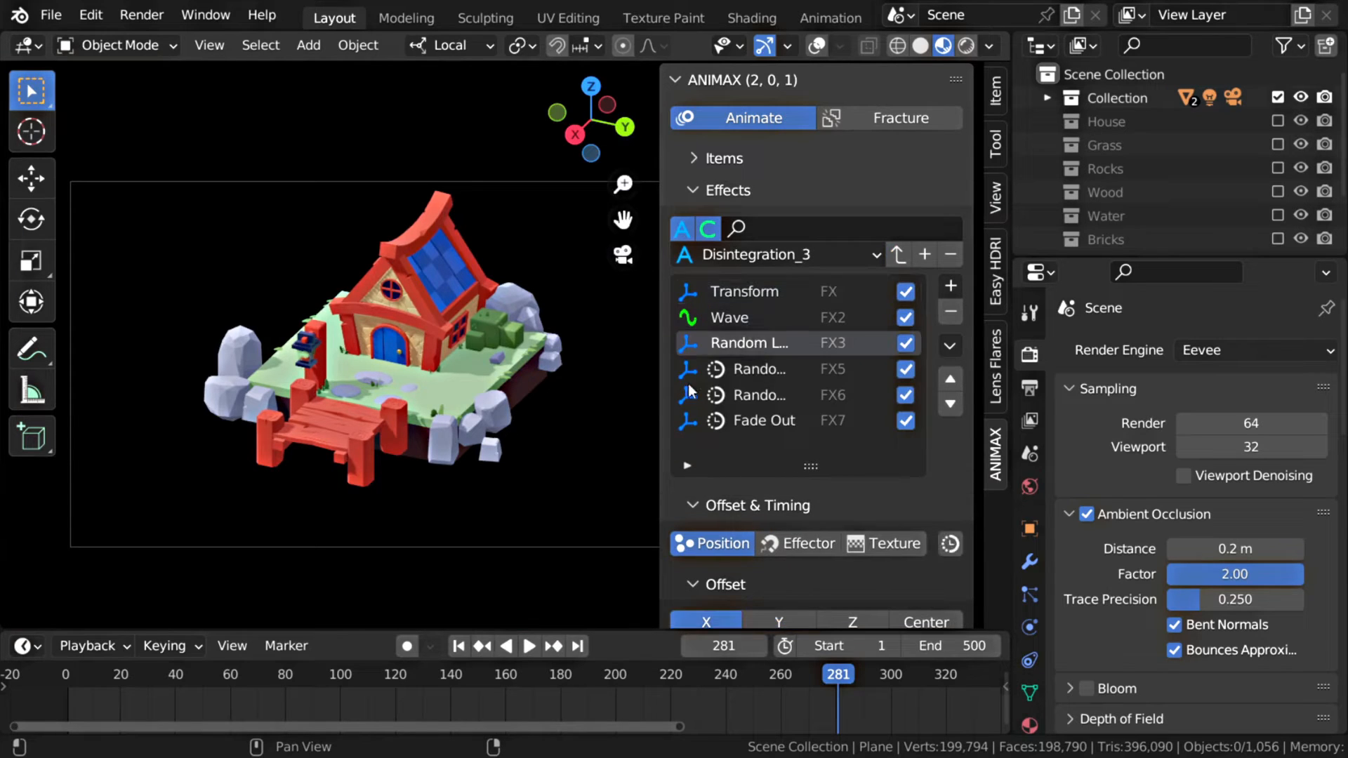
scroll(818, 516, down, 5)
scroll(824, 517, down, 5)
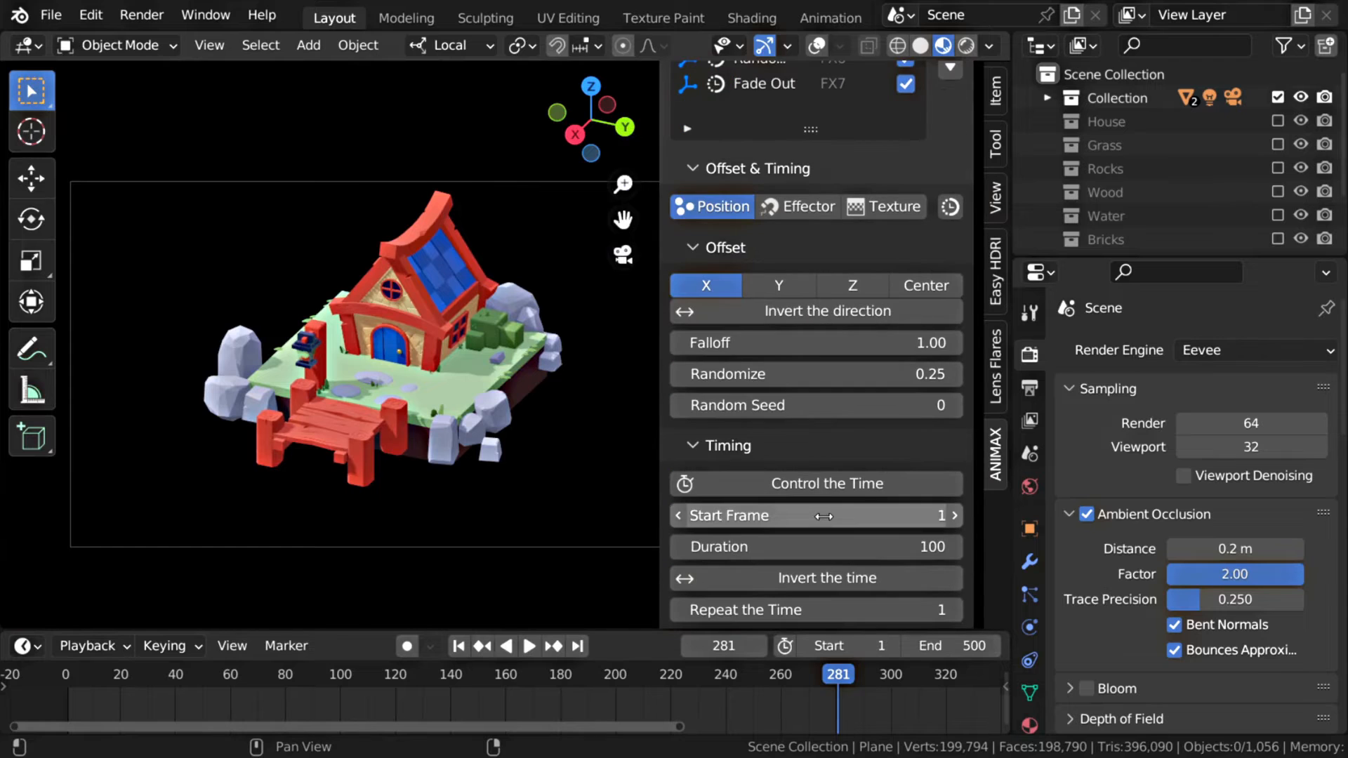
click(892, 518)
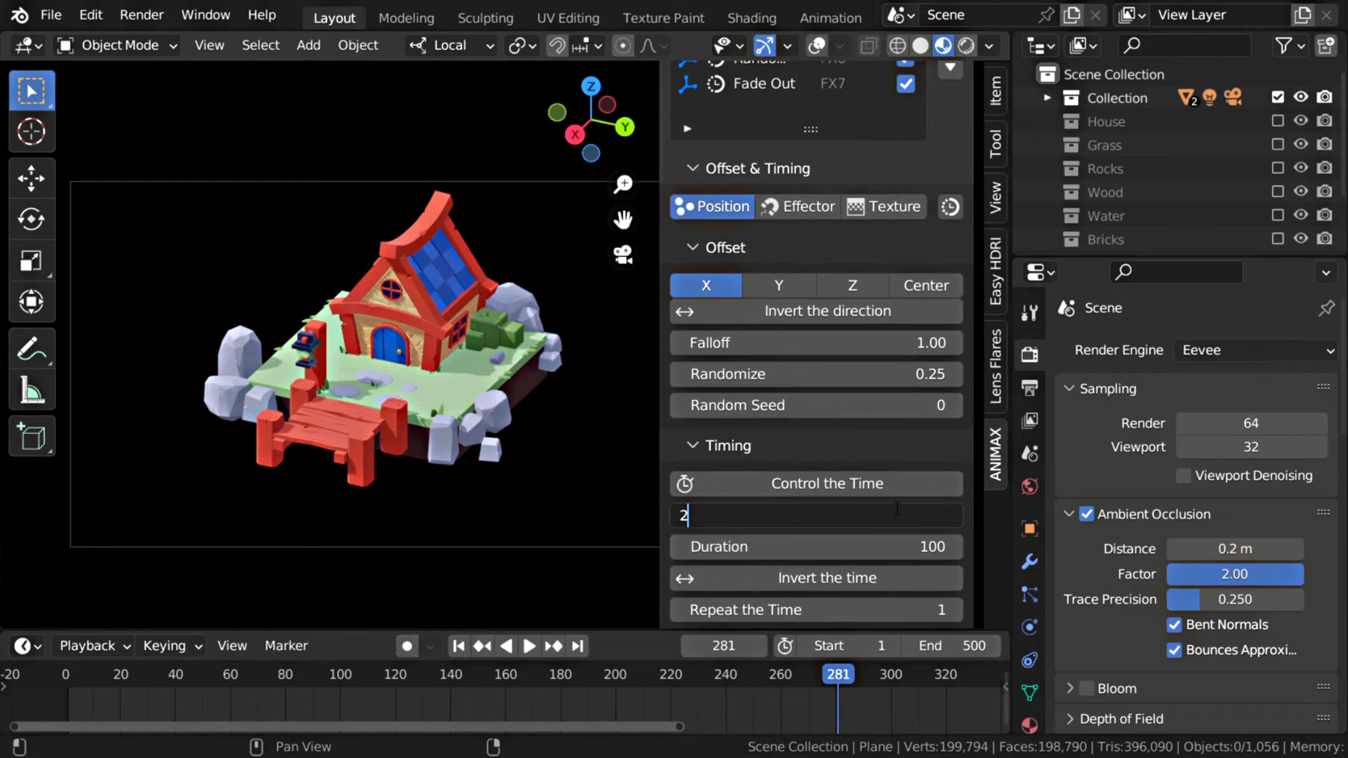
key(Return)
key(space)
Maximize the 3D viewport, switch to solid shading, and view the whole water surface from outside the camera
scroll(469, 448, down, 3)
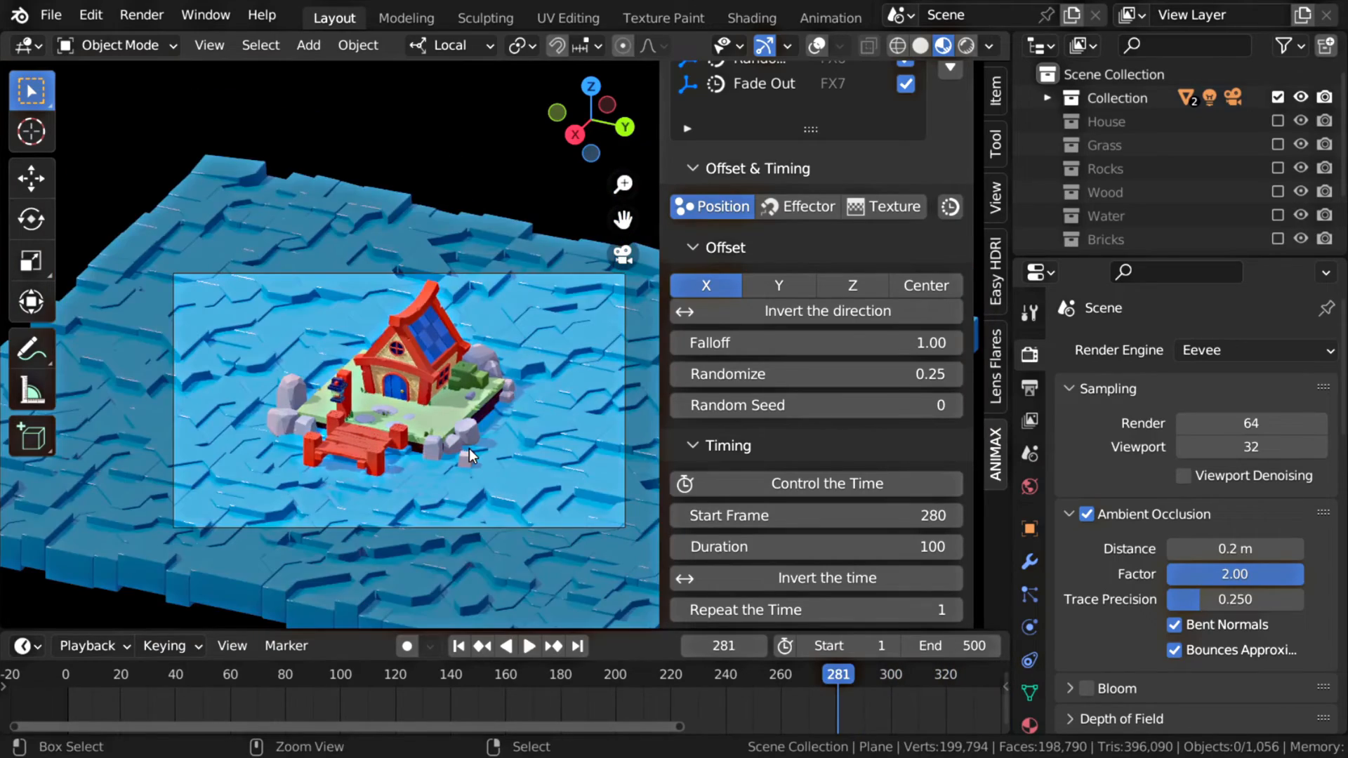
key(ctrl+space)
click(1255, 47)
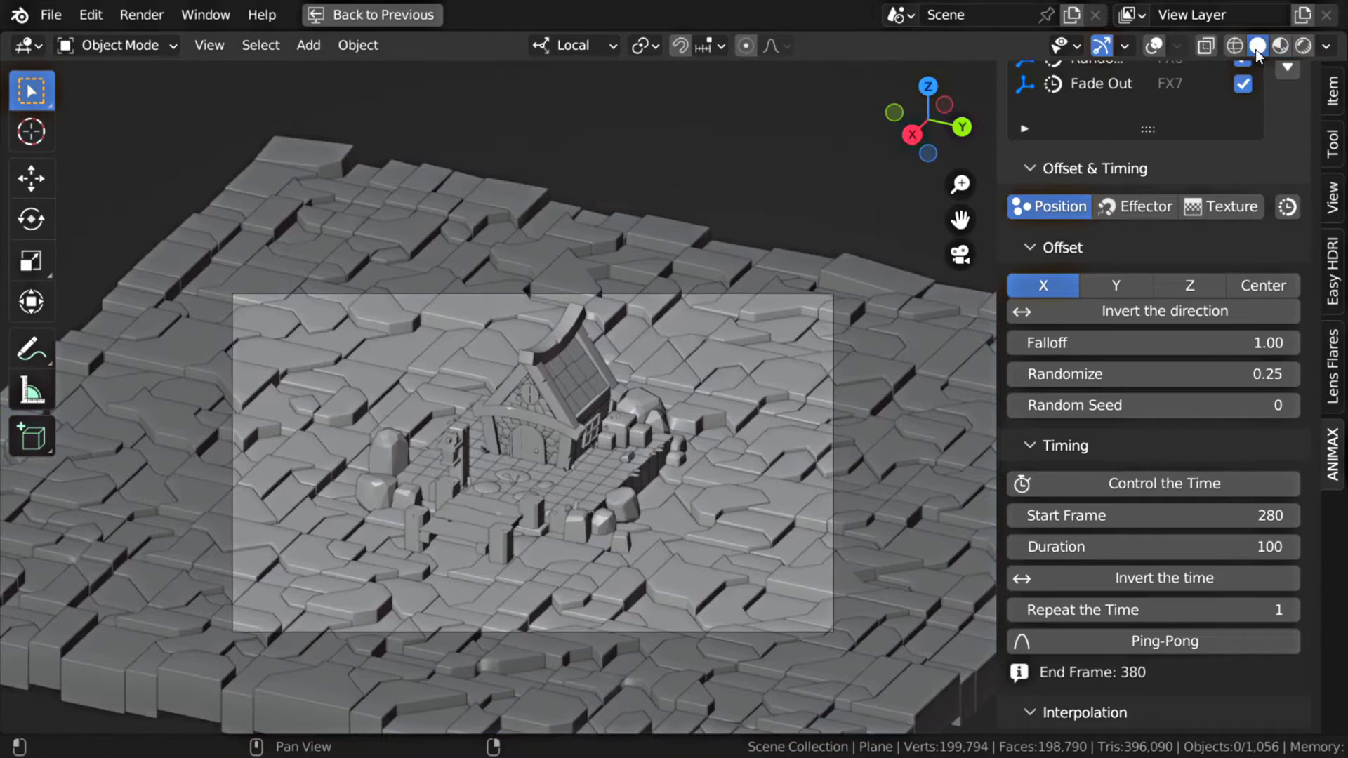
scroll(691, 369, down, 5)
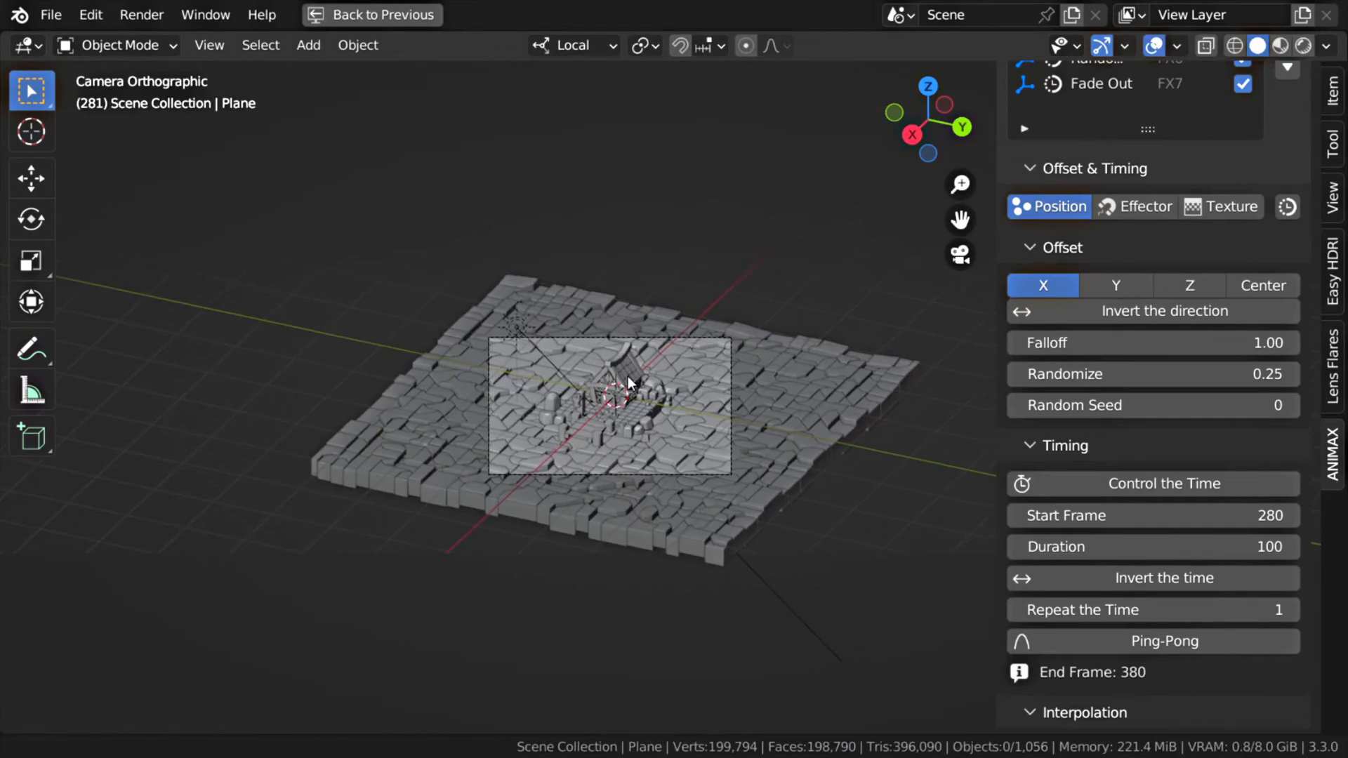
middle_drag(628, 376, 472, 365)
scroll(477, 361, down, 5)
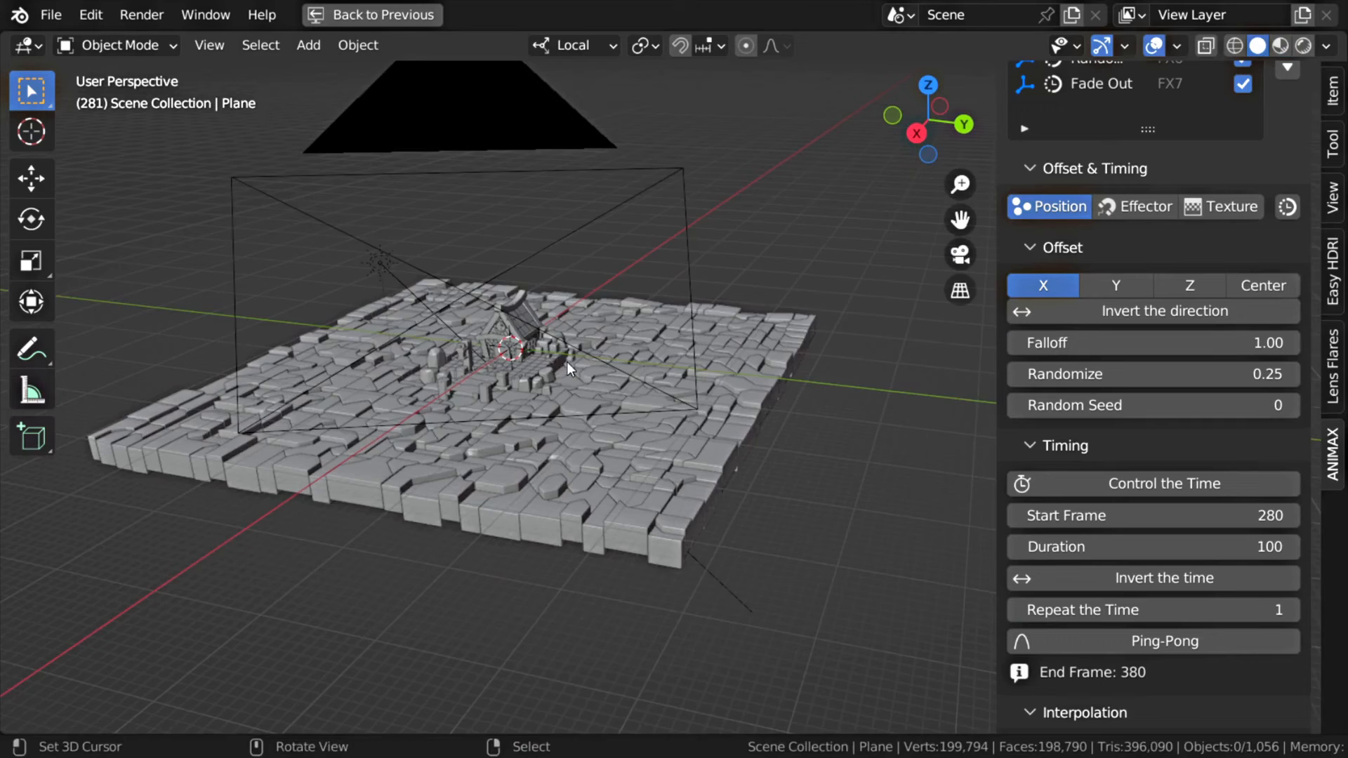
mouse_move(567, 361)
middle_down()
mouse_move(554, 384)
mouse_move(579, 370)
middle_up()
Add an Arrows empty, place it beyond the water's edge on the positive Y side, and scale it up
key(shift+a)
mouse_move(592, 366)
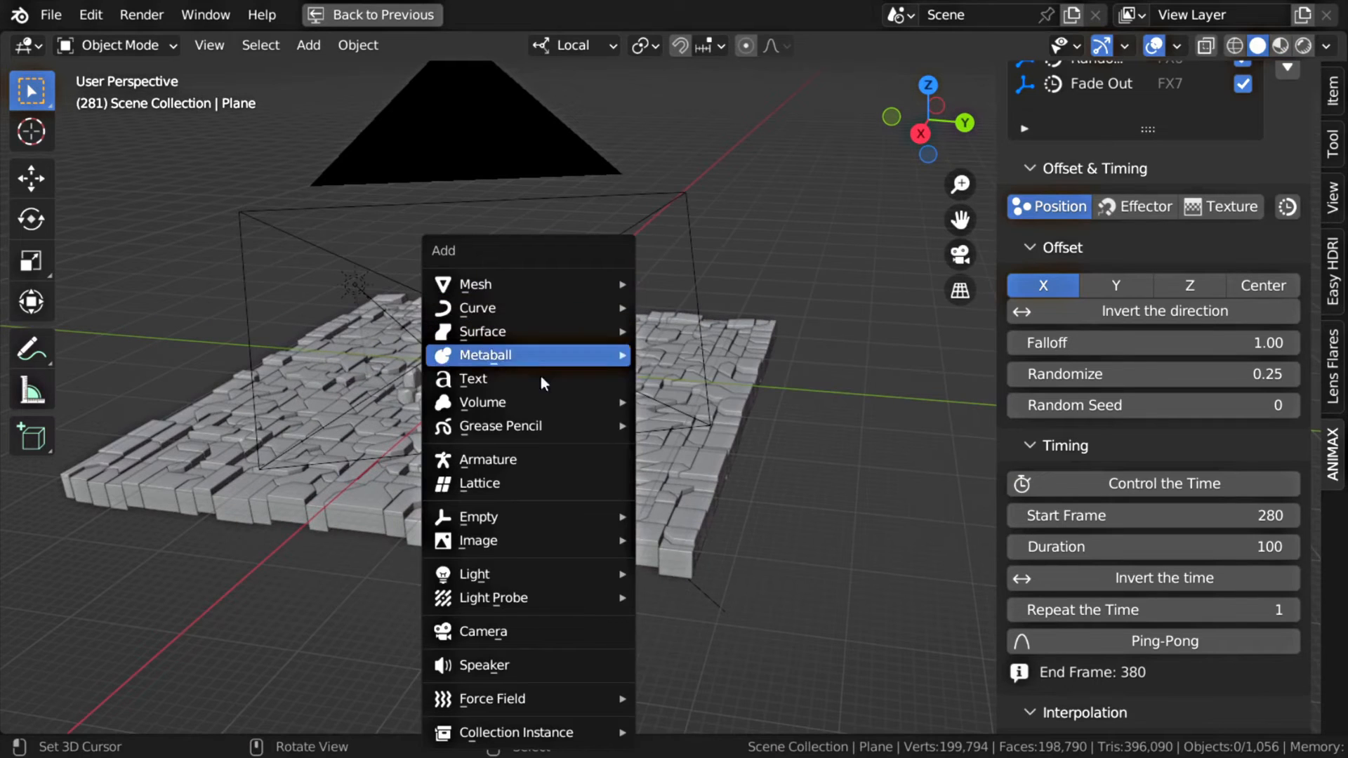
mouse_move(541, 508)
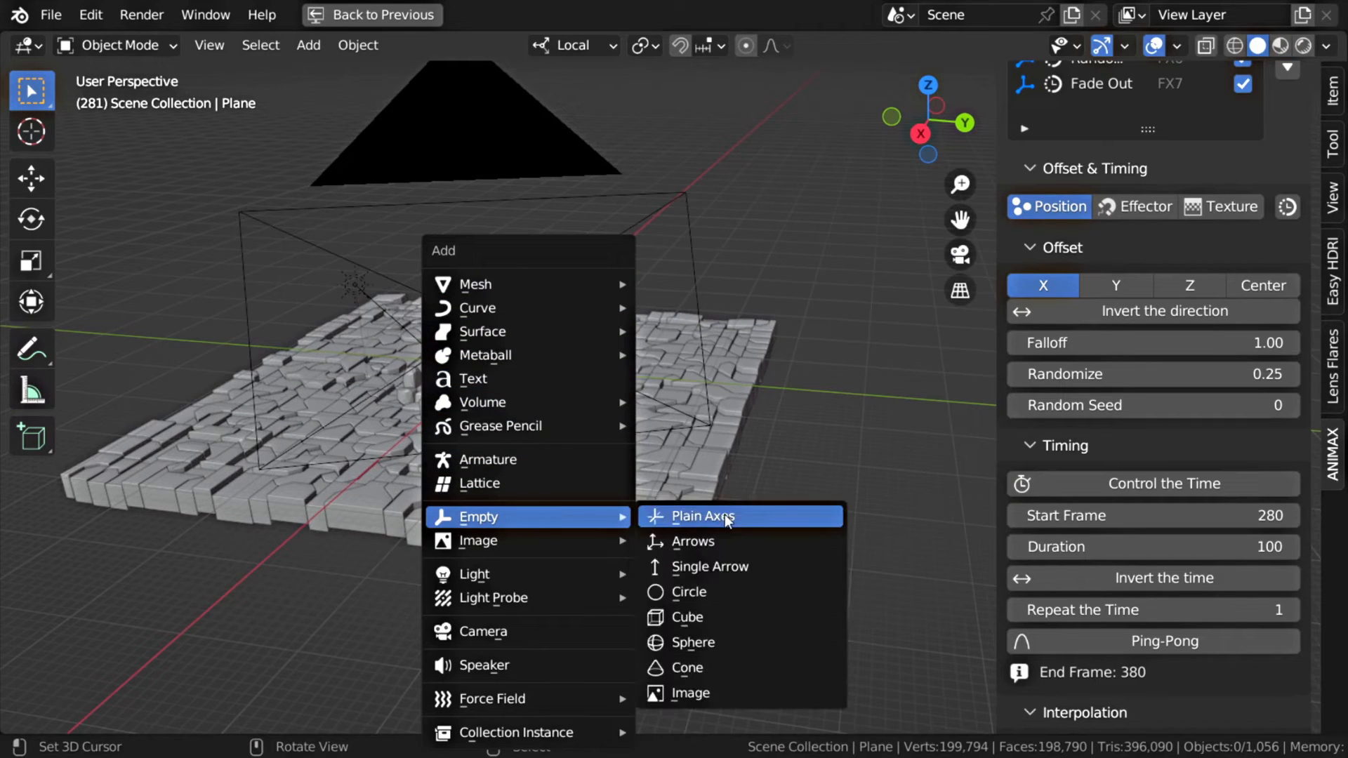
click(727, 539)
middle_drag(729, 537, 625, 428)
key(g)
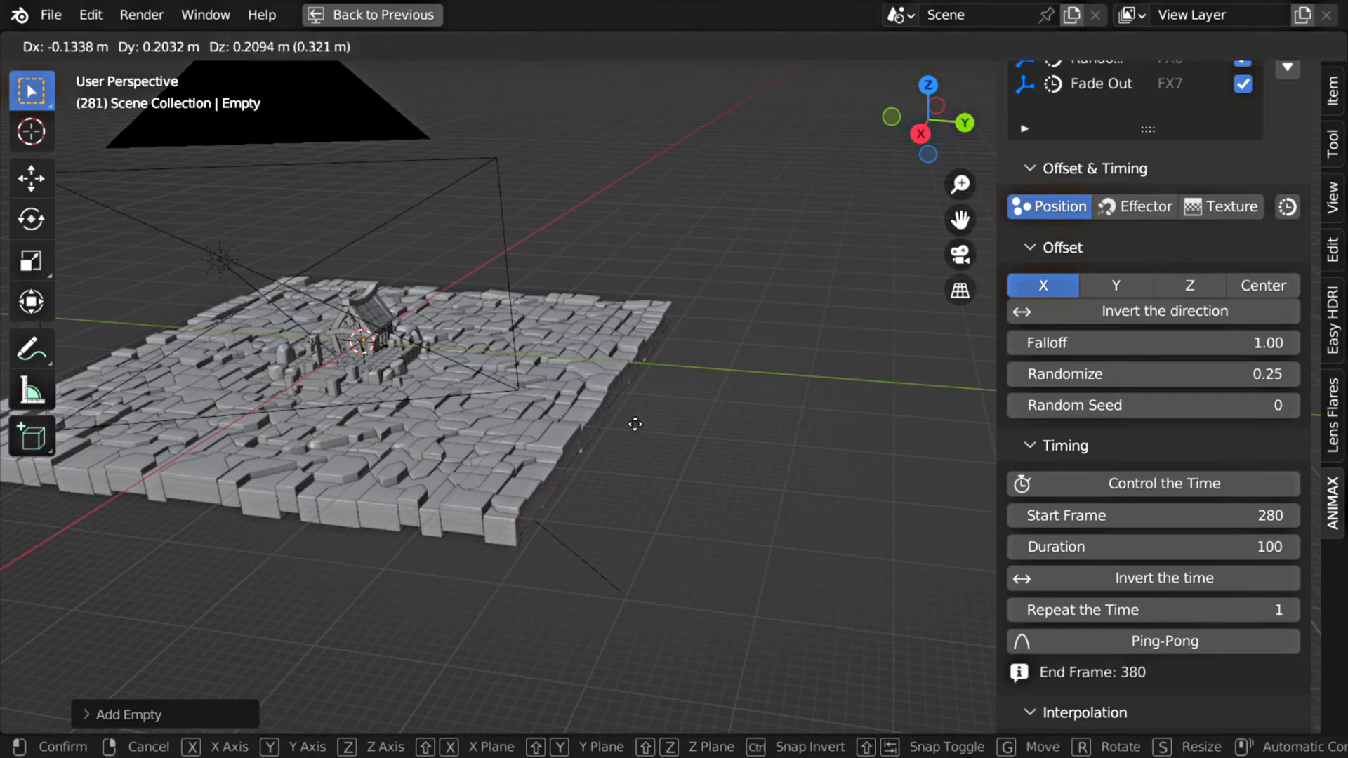
click(904, 480)
key(s)
click(1011, 309)
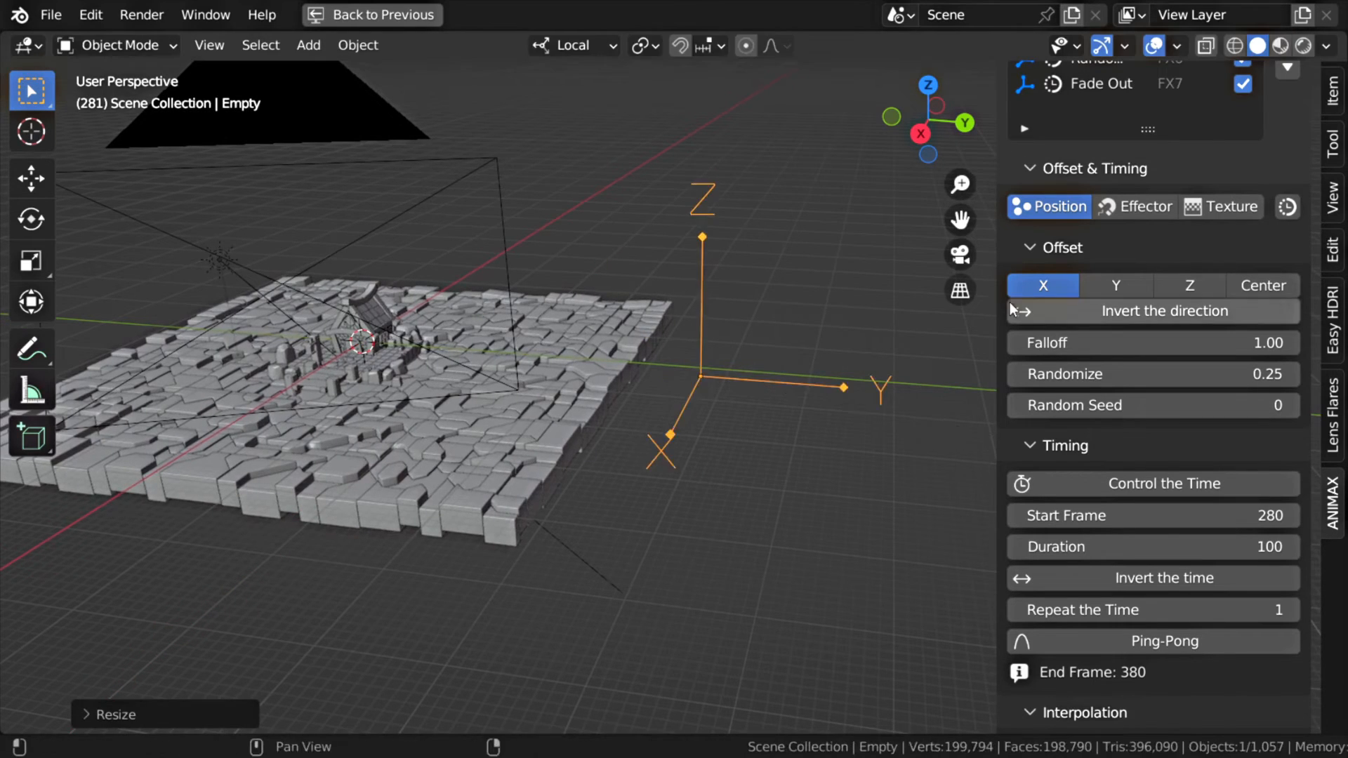
middle_drag(815, 317, 687, 365)
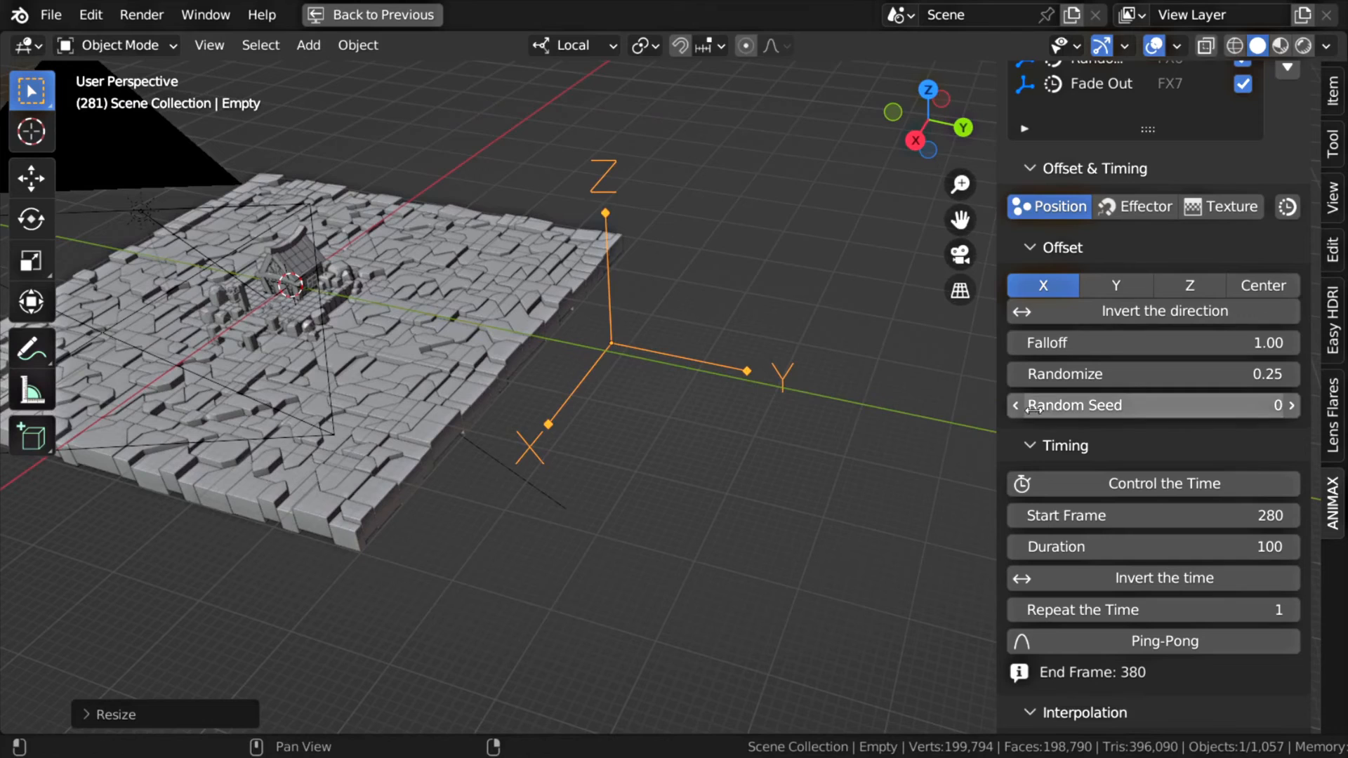
Switch the Random Location effect's offset to Effector and assign the Arrows empty as the effector object
scroll(1151, 281, up, 5)
click(1141, 383)
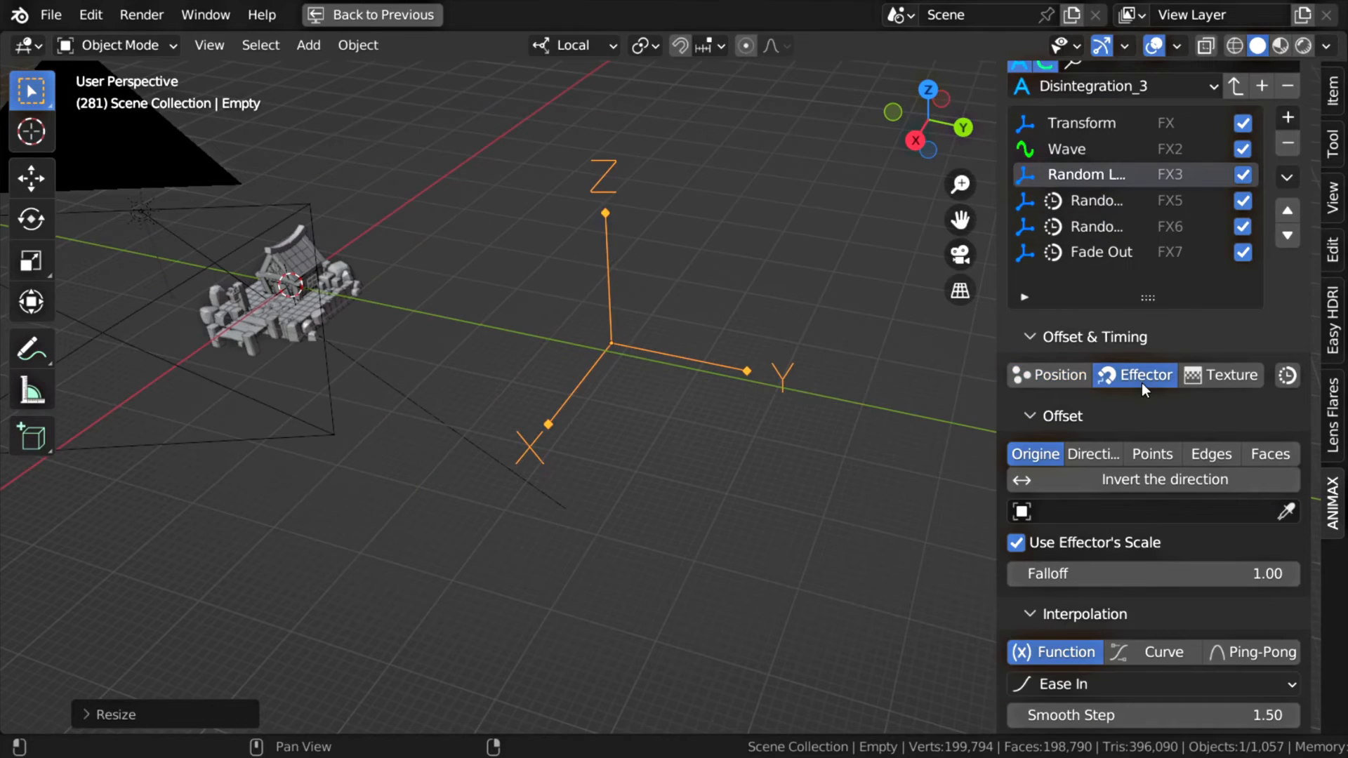
click(1285, 515)
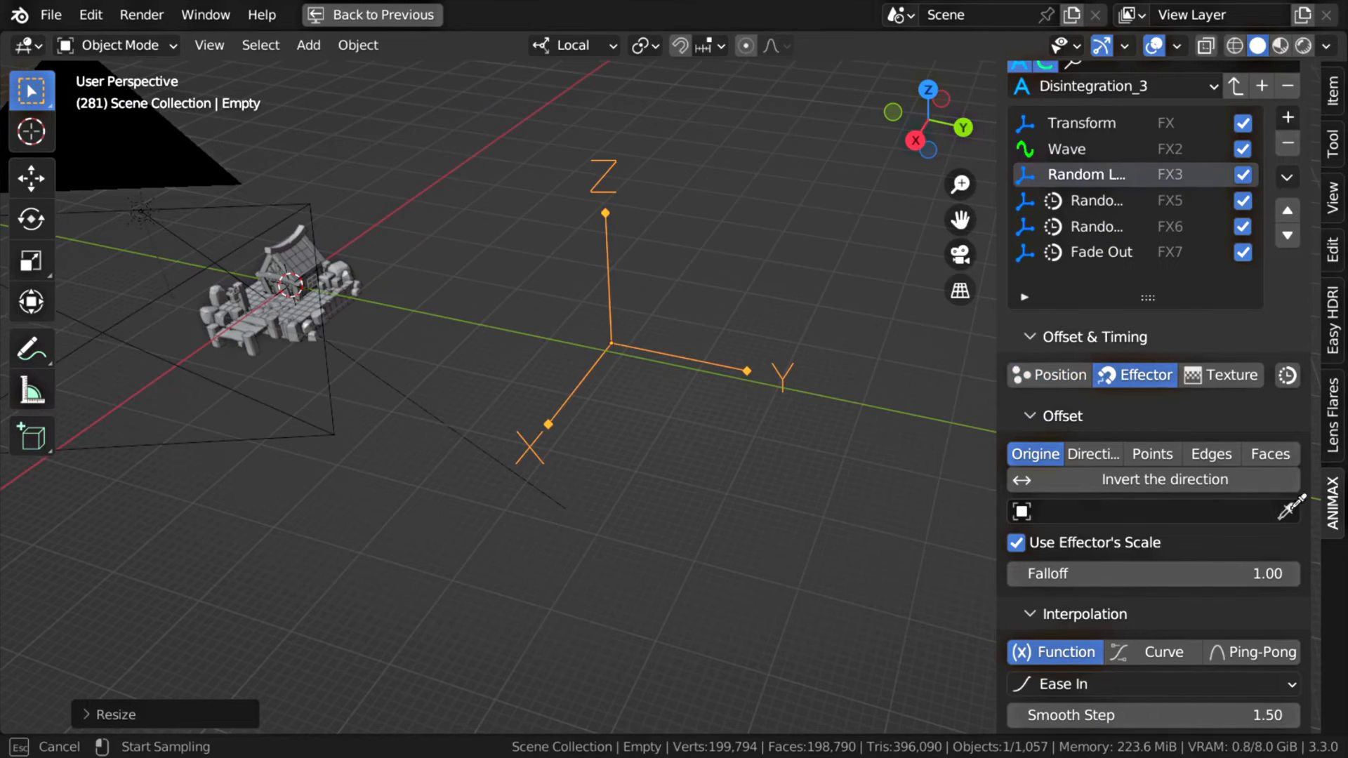
click(716, 367)
middle_drag(701, 442, 662, 418)
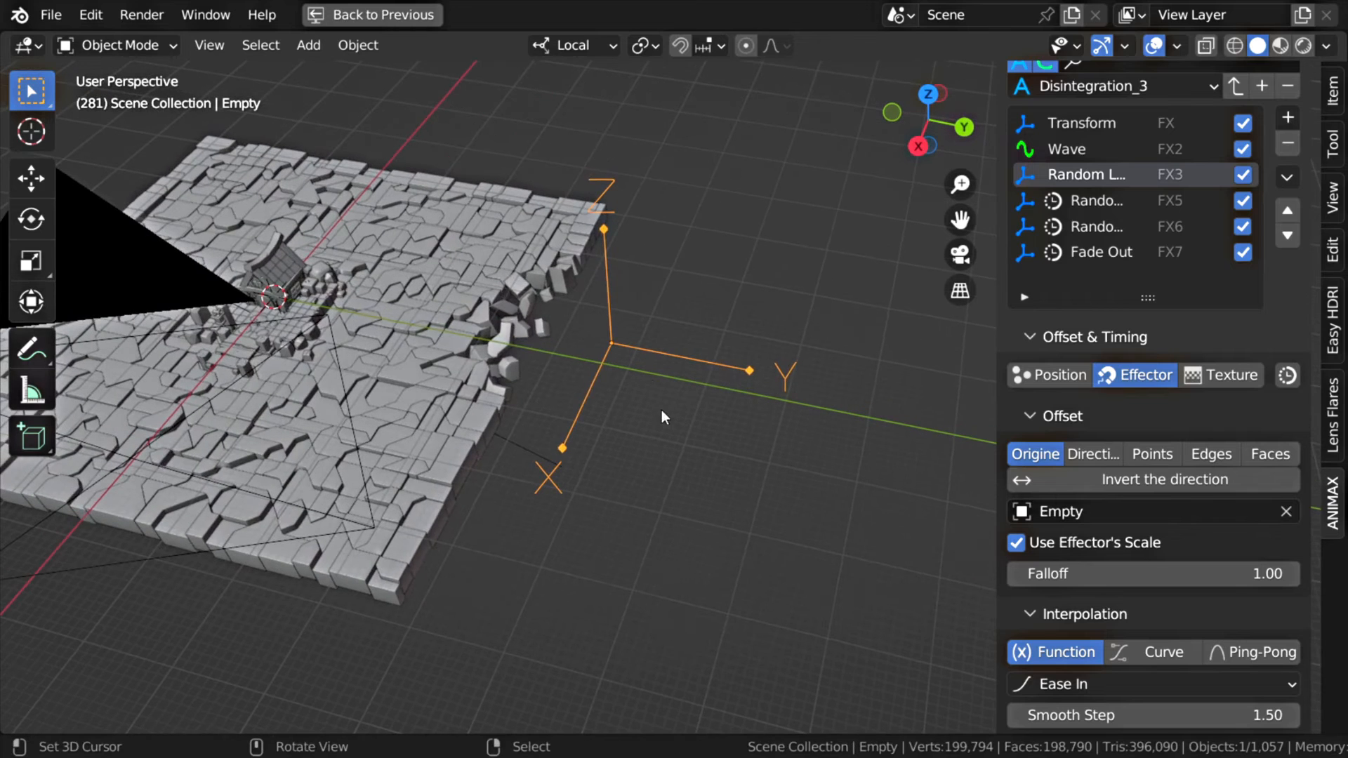
Set the effector mode to Direction and test how moving the empty affects the water pieces
key(g)
right_click(594, 477)
click(1099, 455)
middle_drag(807, 435, 618, 349)
key(g)
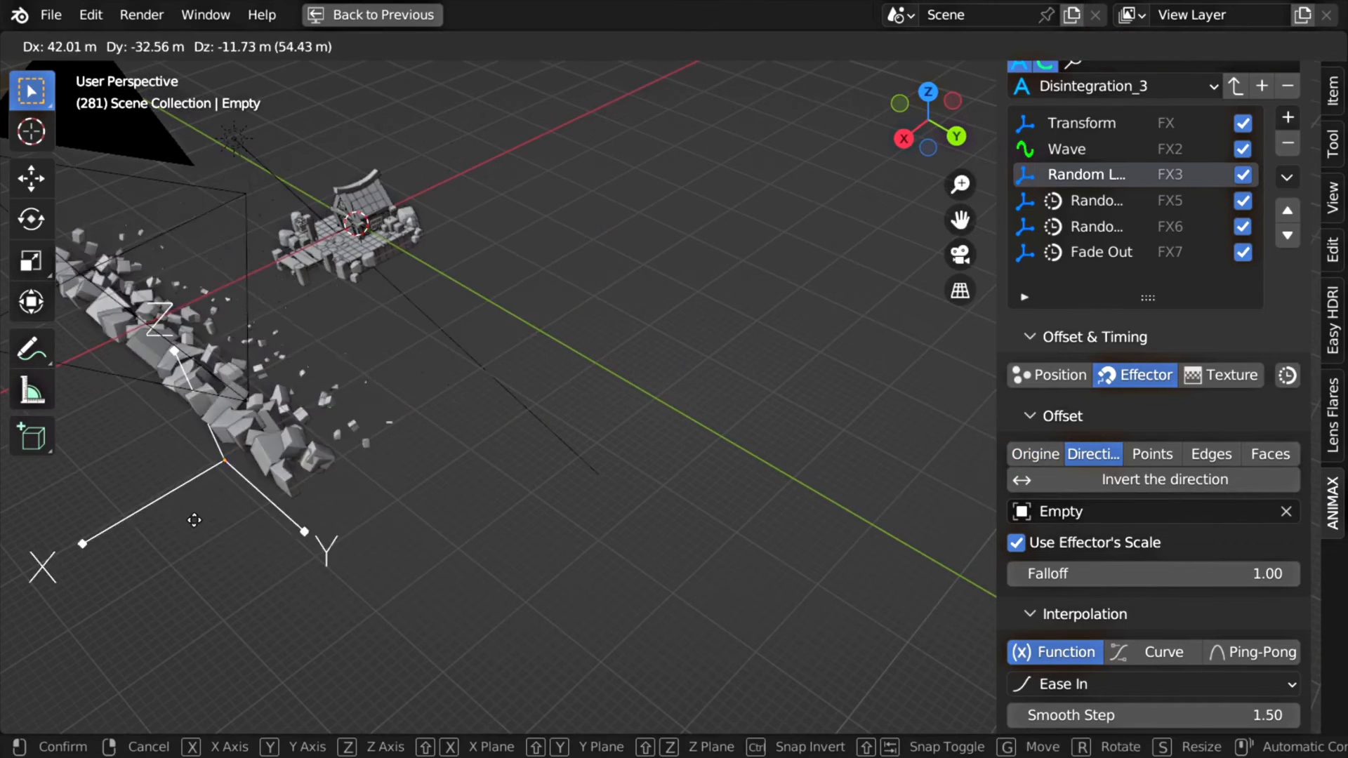
right_click(649, 394)
middle_drag(649, 394, 668, 393)
Rotate the empty about 90° around its local Z axis so that its X axis points toward the water
key(r)
key(z)
key(z)
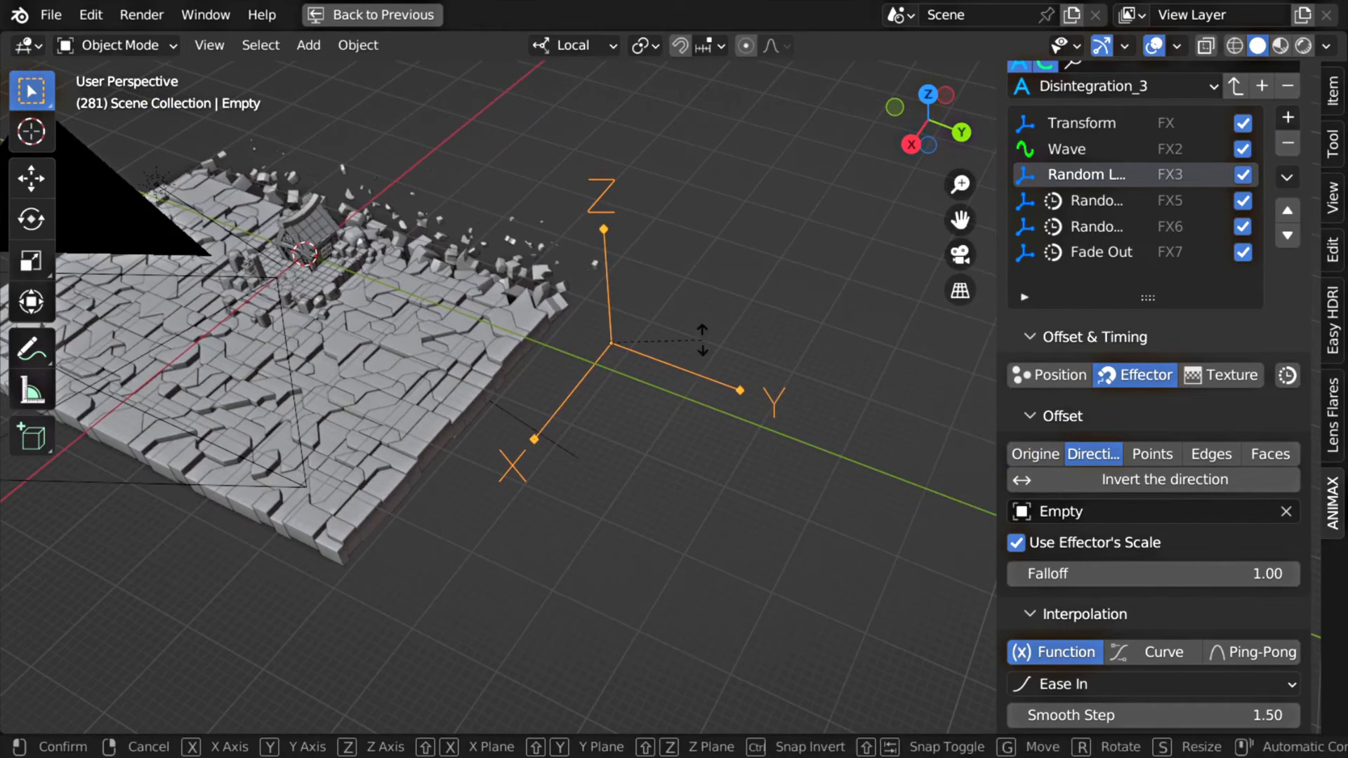
click(621, 477)
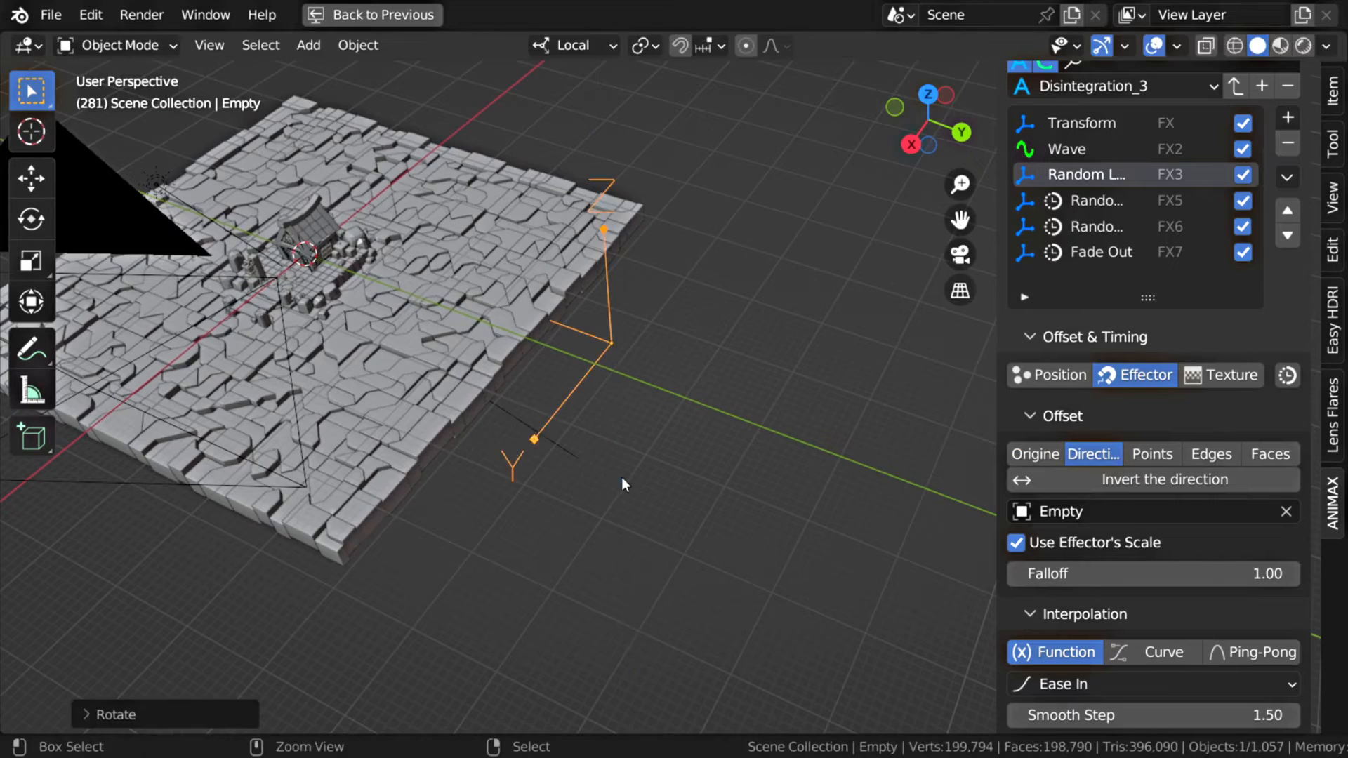
middle_drag(621, 477, 730, 288)
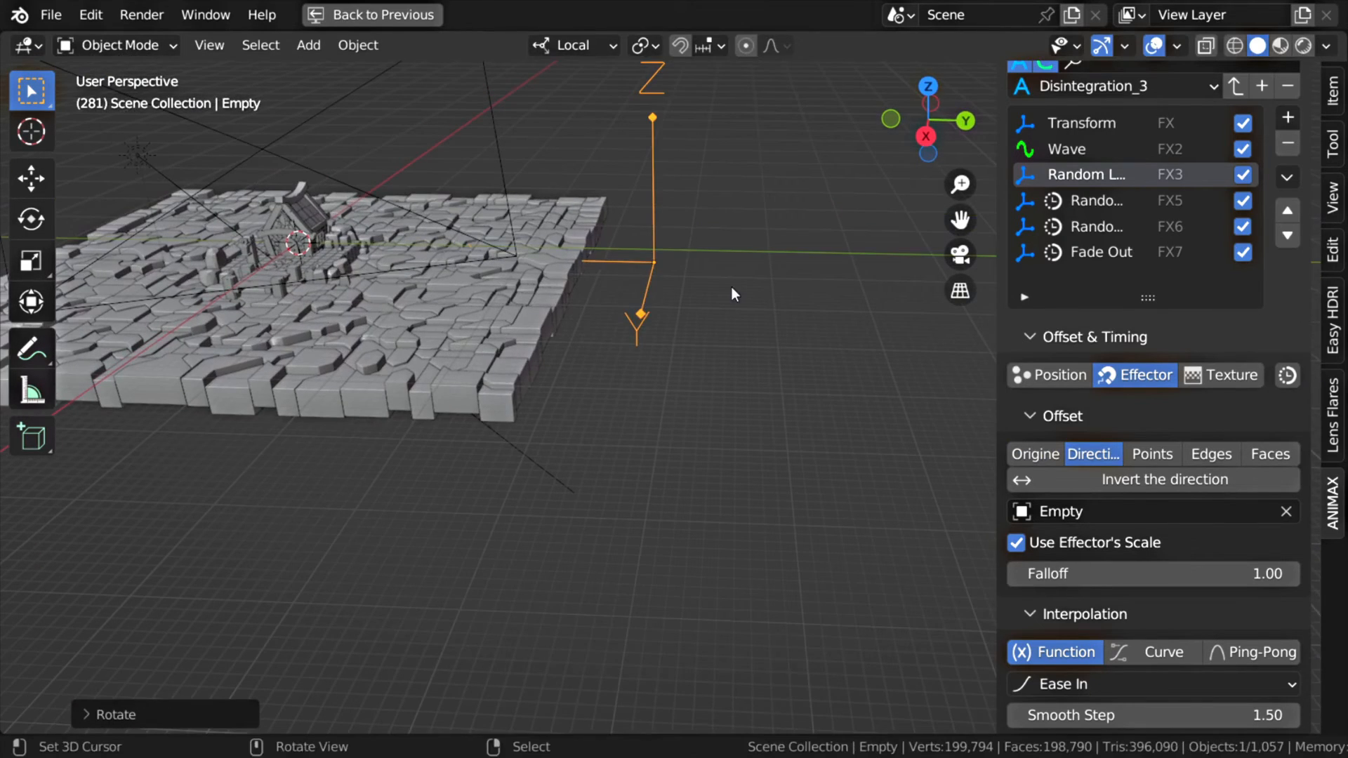
key(g)
key(z)
key(z)
key(z)
key(x)
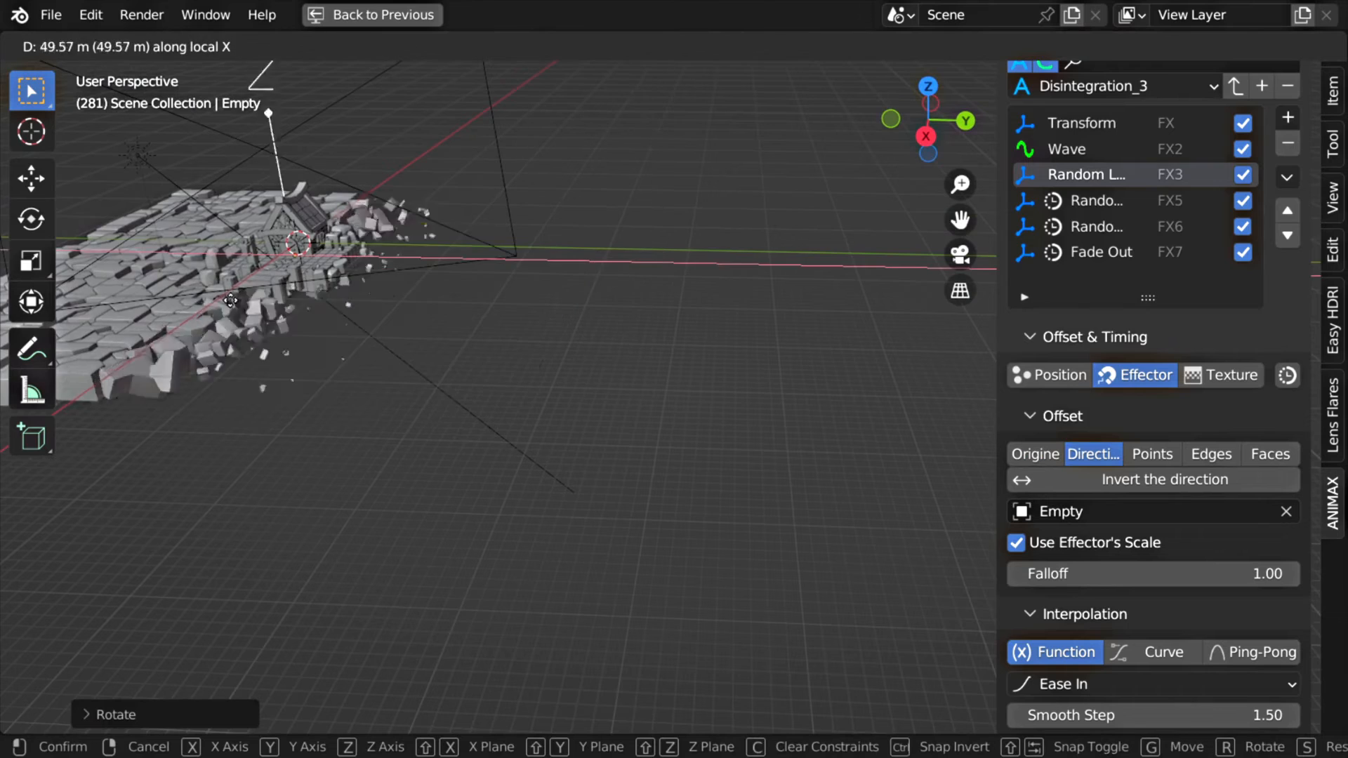
key(Escape)
In camera view, move the empty along its local X axis to the water beside the house and scale it up
key(KP_0)
scroll(620, 389, up, 3)
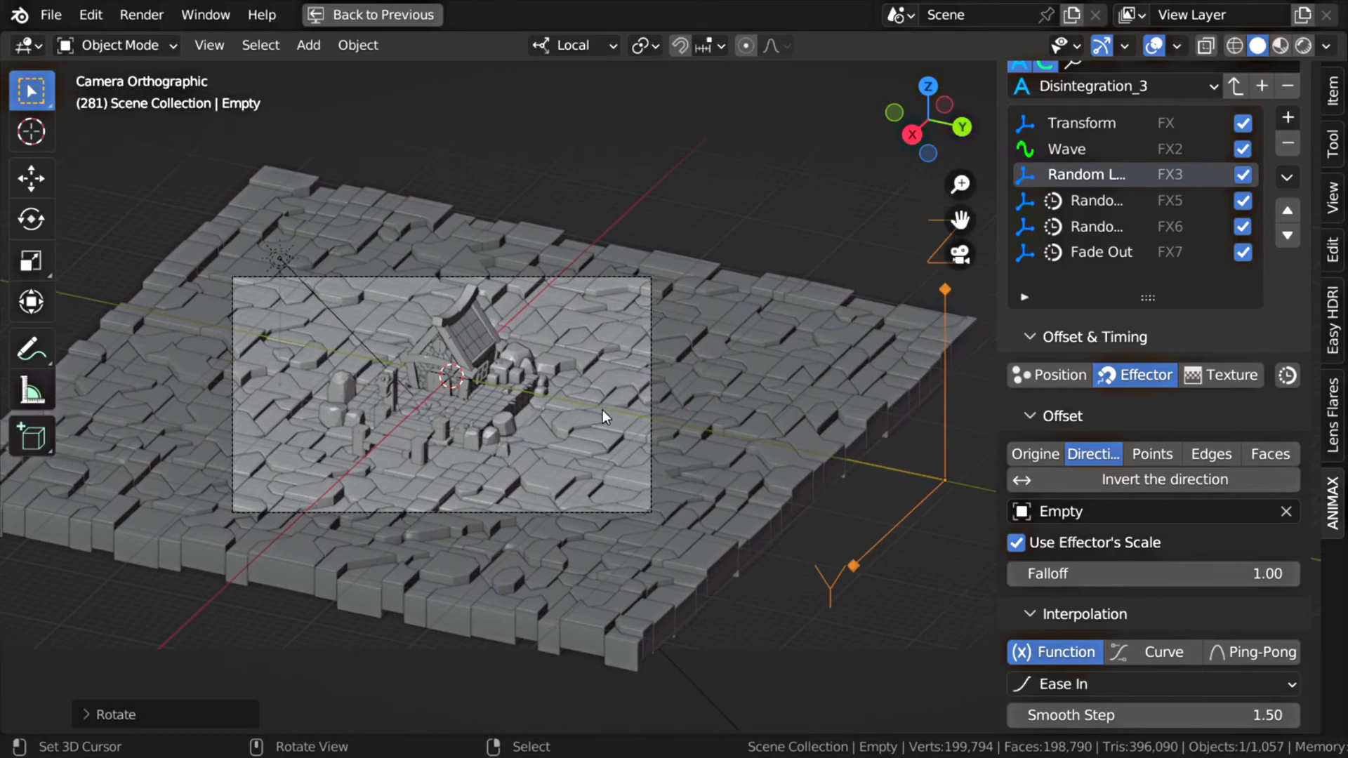
shift+middle_drag(603, 409, 734, 446)
key(g)
key(x)
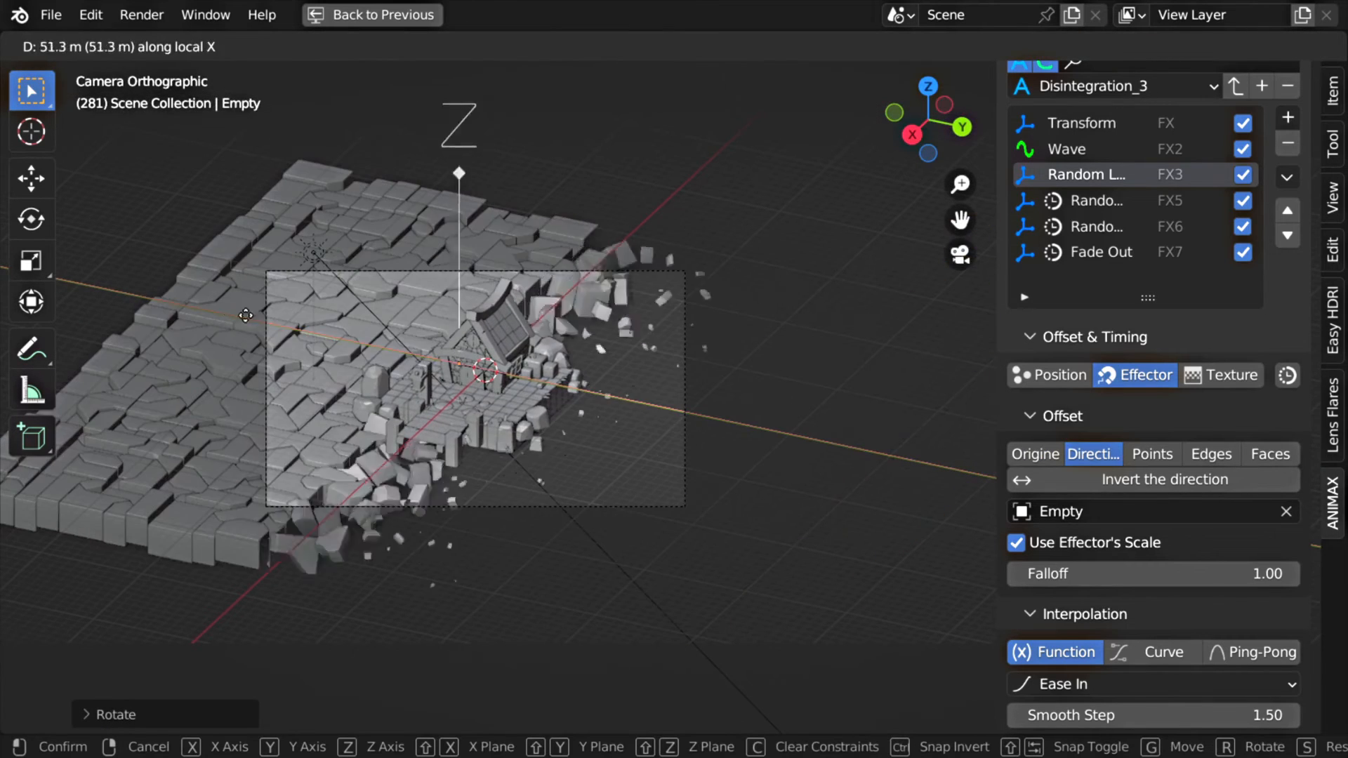
click(646, 492)
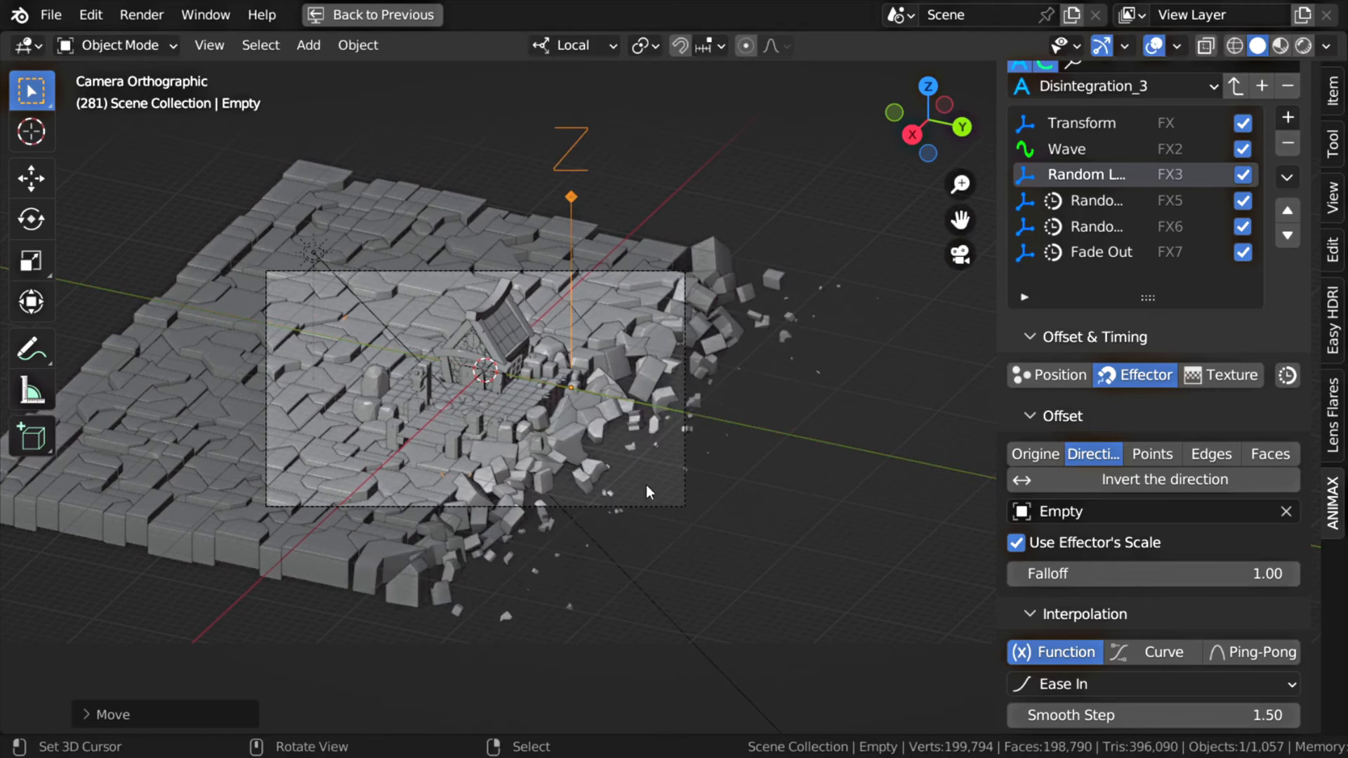
key(s)
click(826, 497)
Move the empty back along its local X axis until it sits beyond the water's edge
key(g)
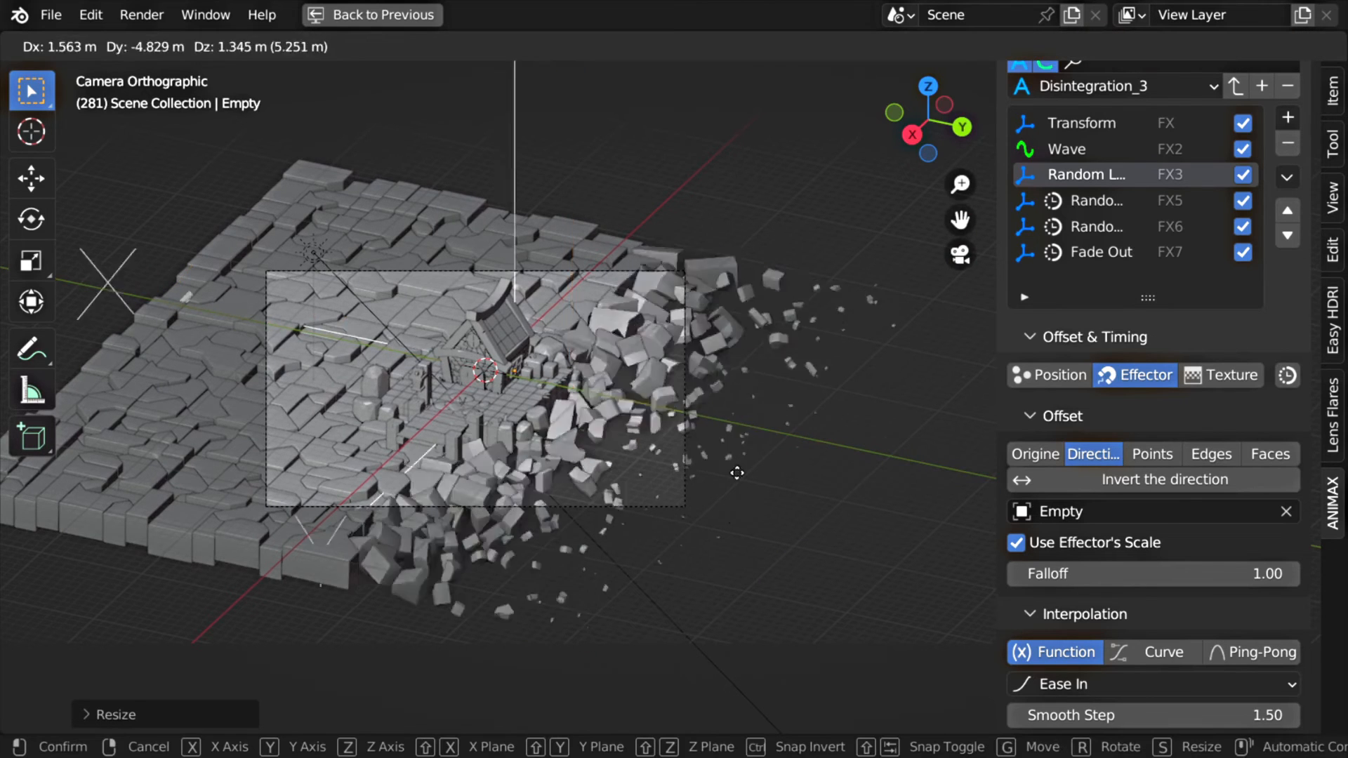
key(x)
key(x)
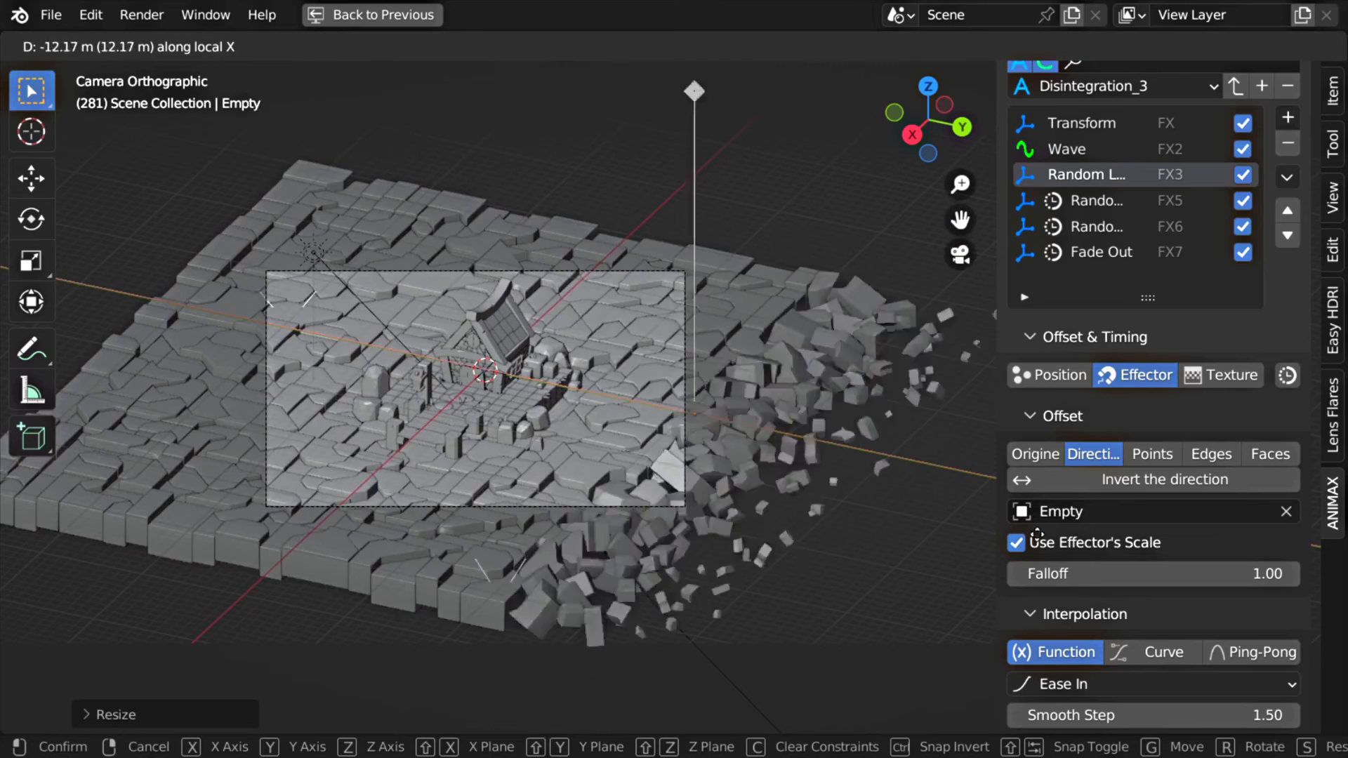
click(450, 404)
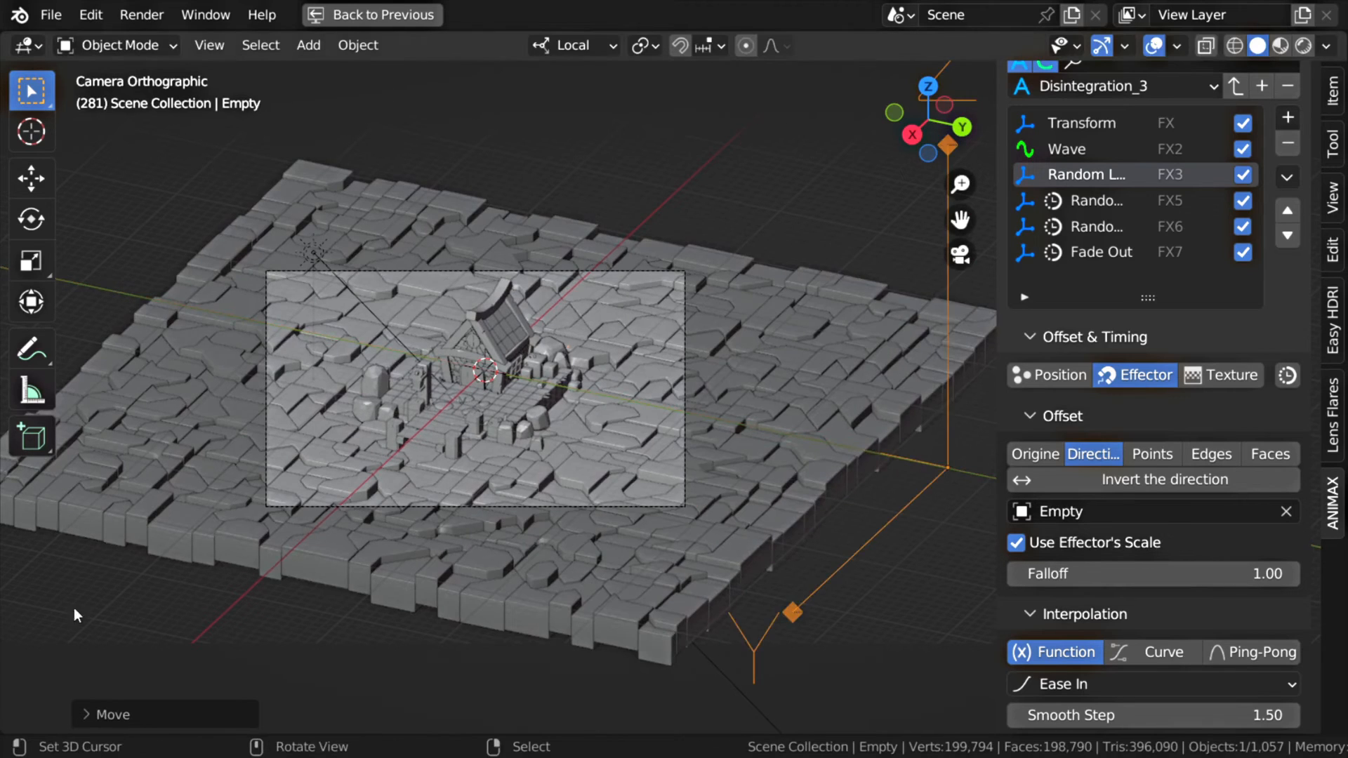
scroll(448, 403, down, 3)
scroll(469, 417, up, 2)
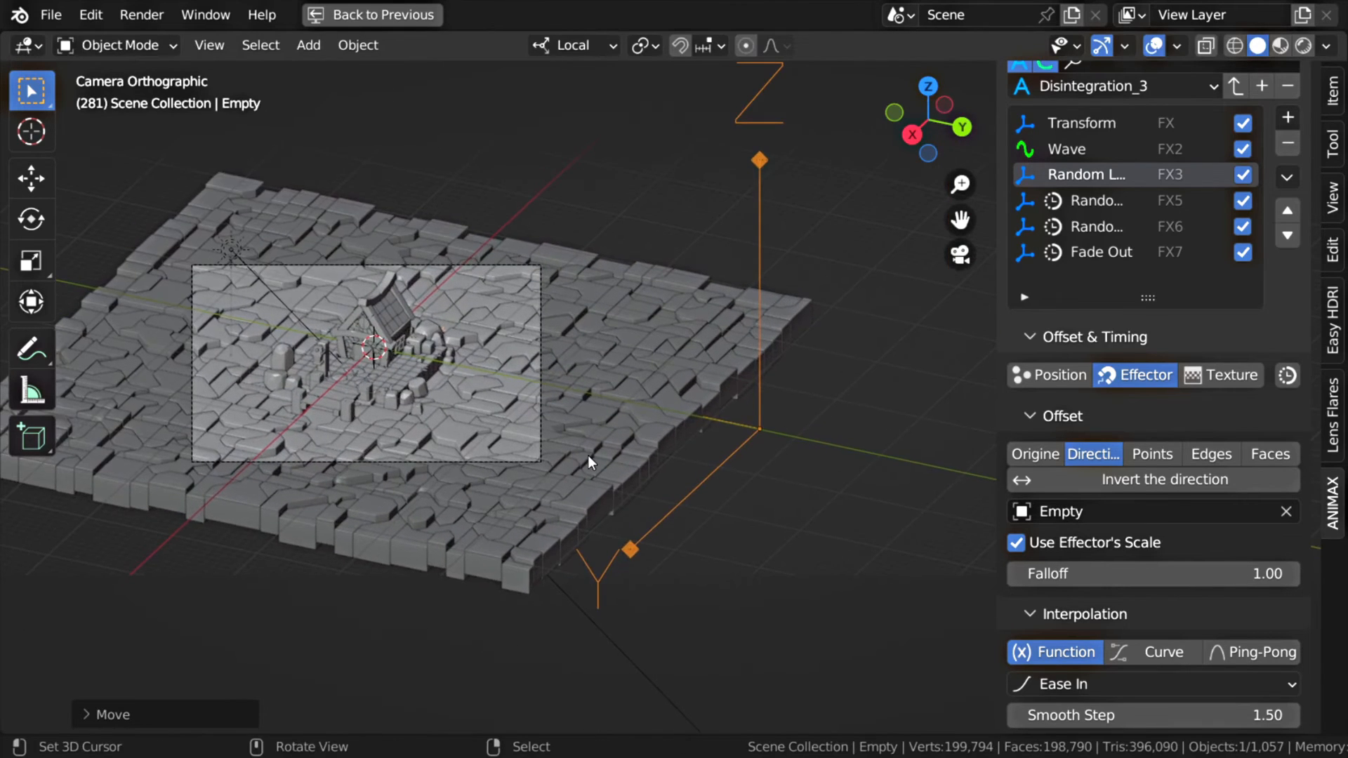
Restore the full layout and insert a location keyframe for the empty at frame 280
key(ctrl+alt+space)
click(835, 675)
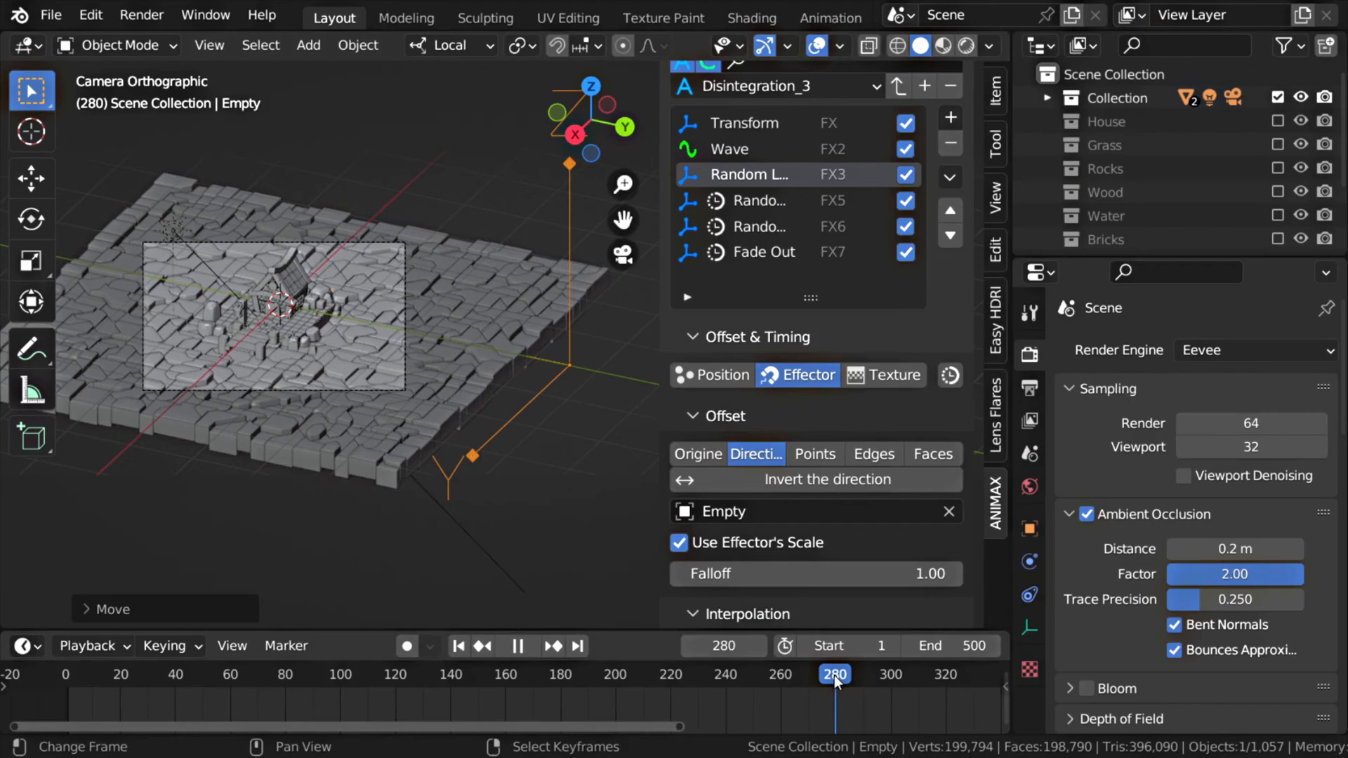
key(space)
key(i)
click(528, 284)
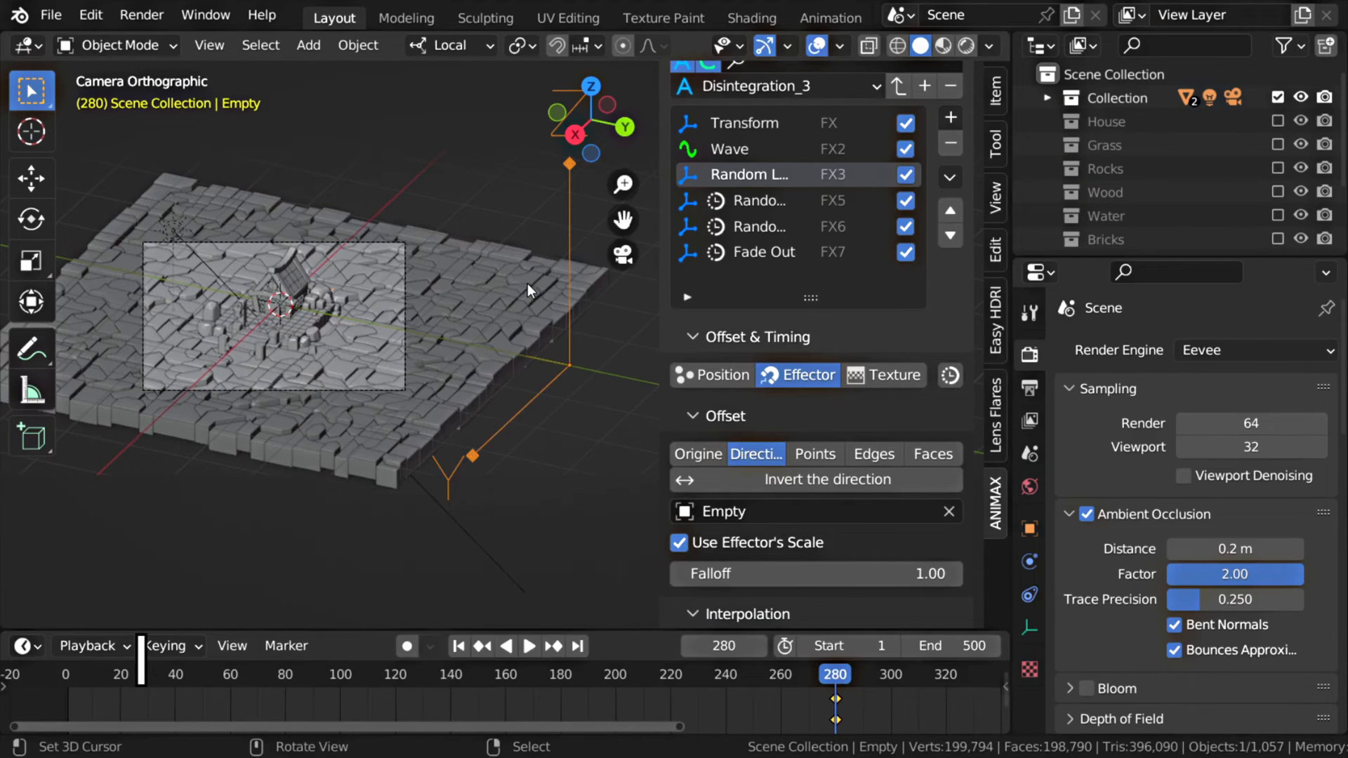
At frame 380, move the empty about 95 m along its local X axis past the water's far edge and insert a location keyframe
middle_drag(869, 687, 540, 688)
drag(724, 646, 758, 683)
click(765, 681)
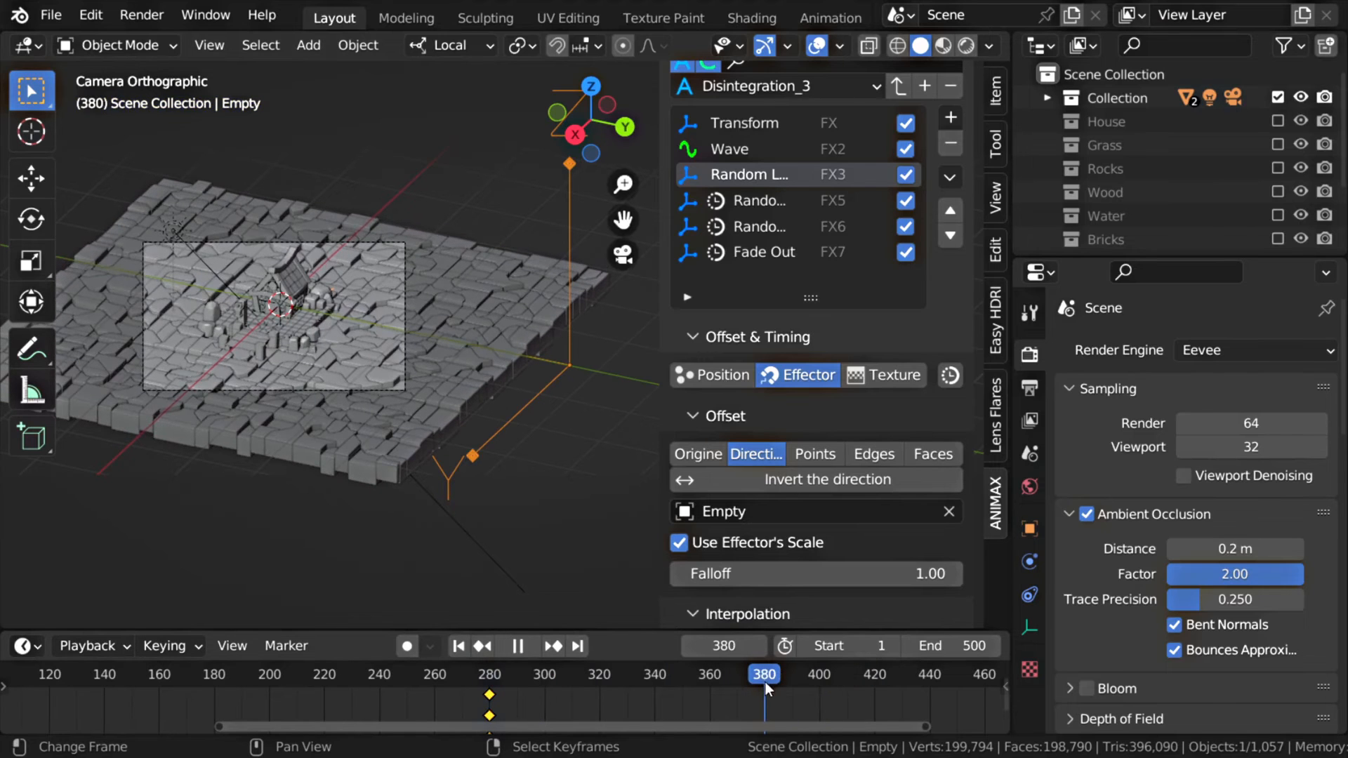
key(g)
key(x)
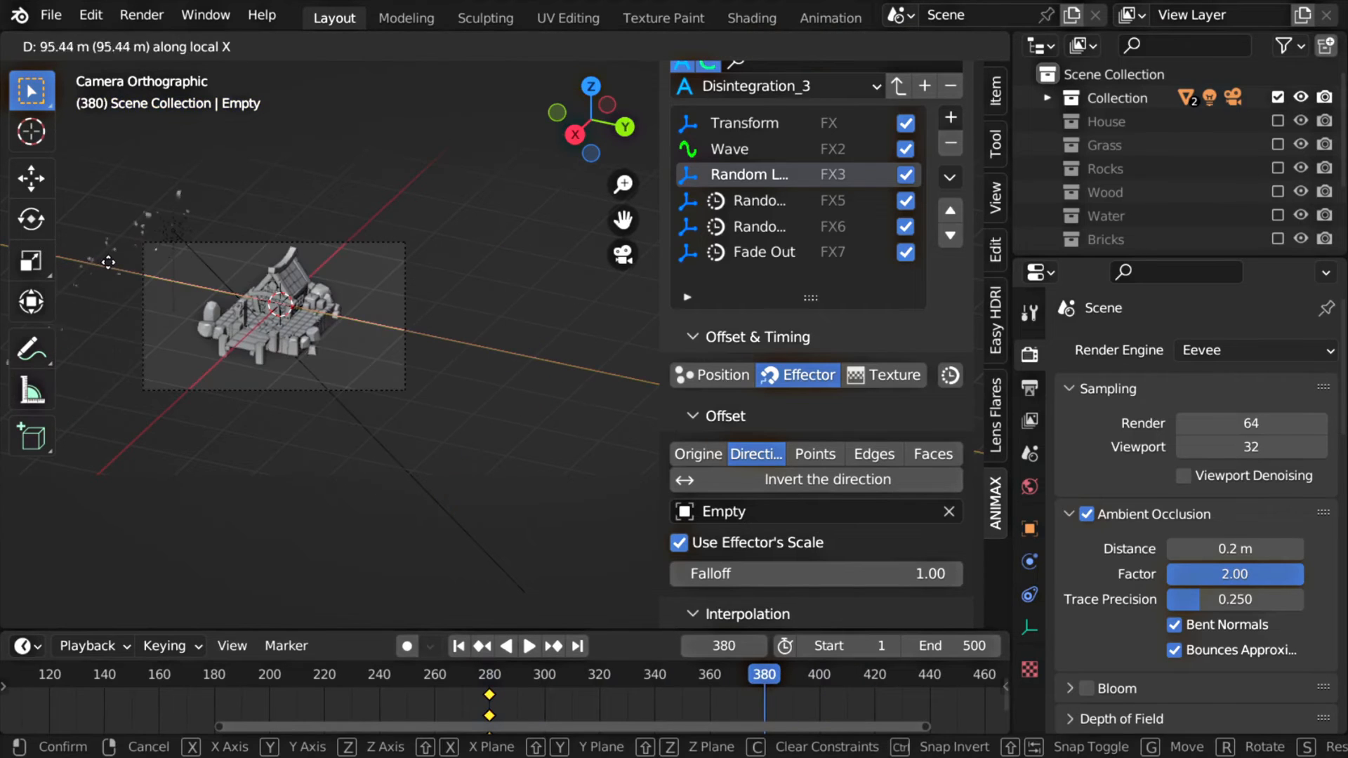
click(87, 261)
shift+middle_drag(211, 286, 409, 301)
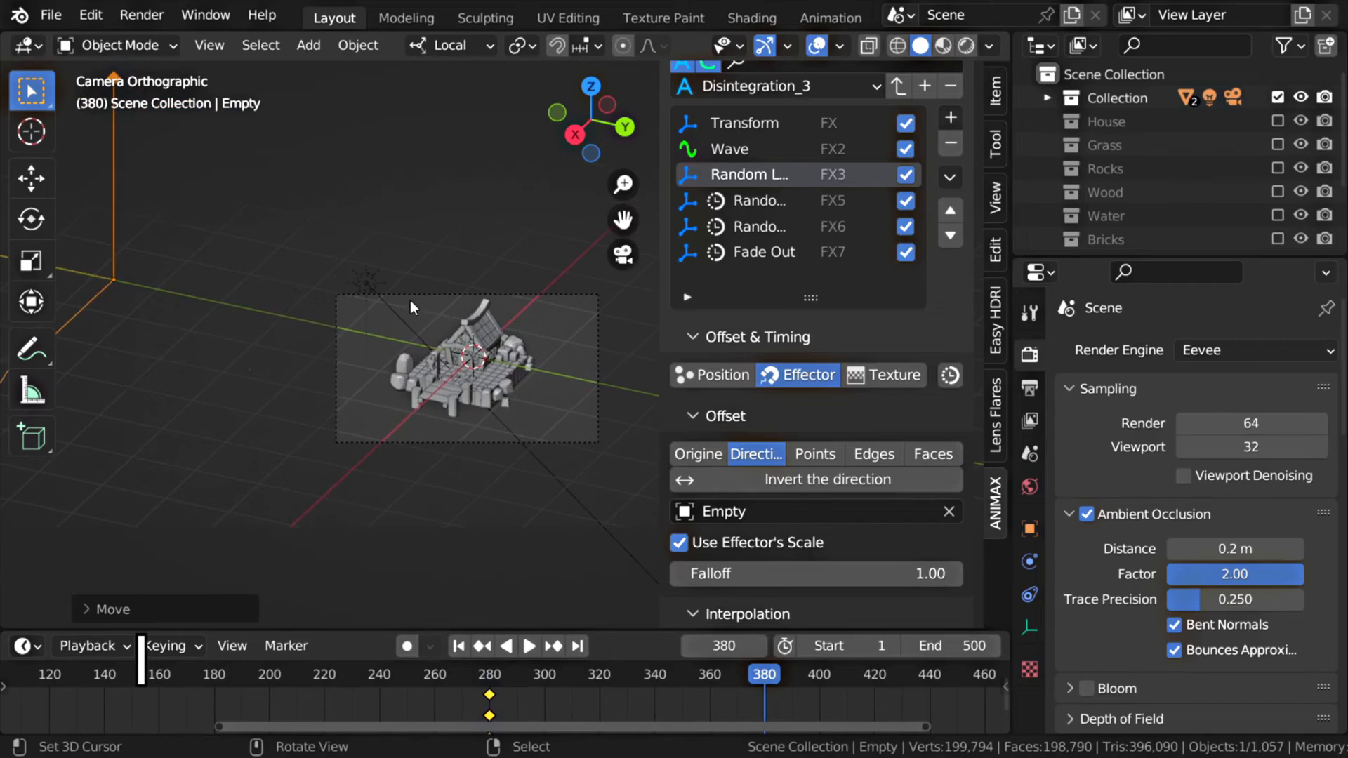
key(i)
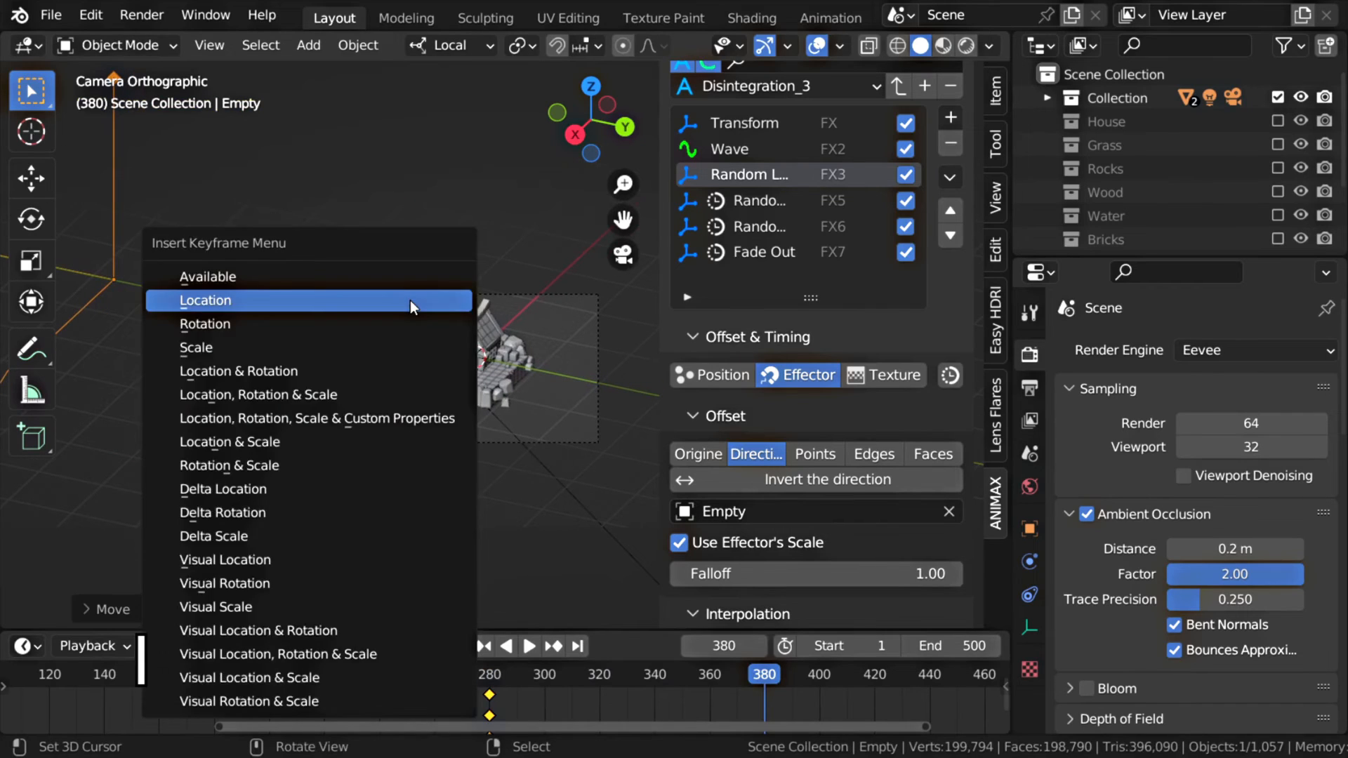
click(410, 301)
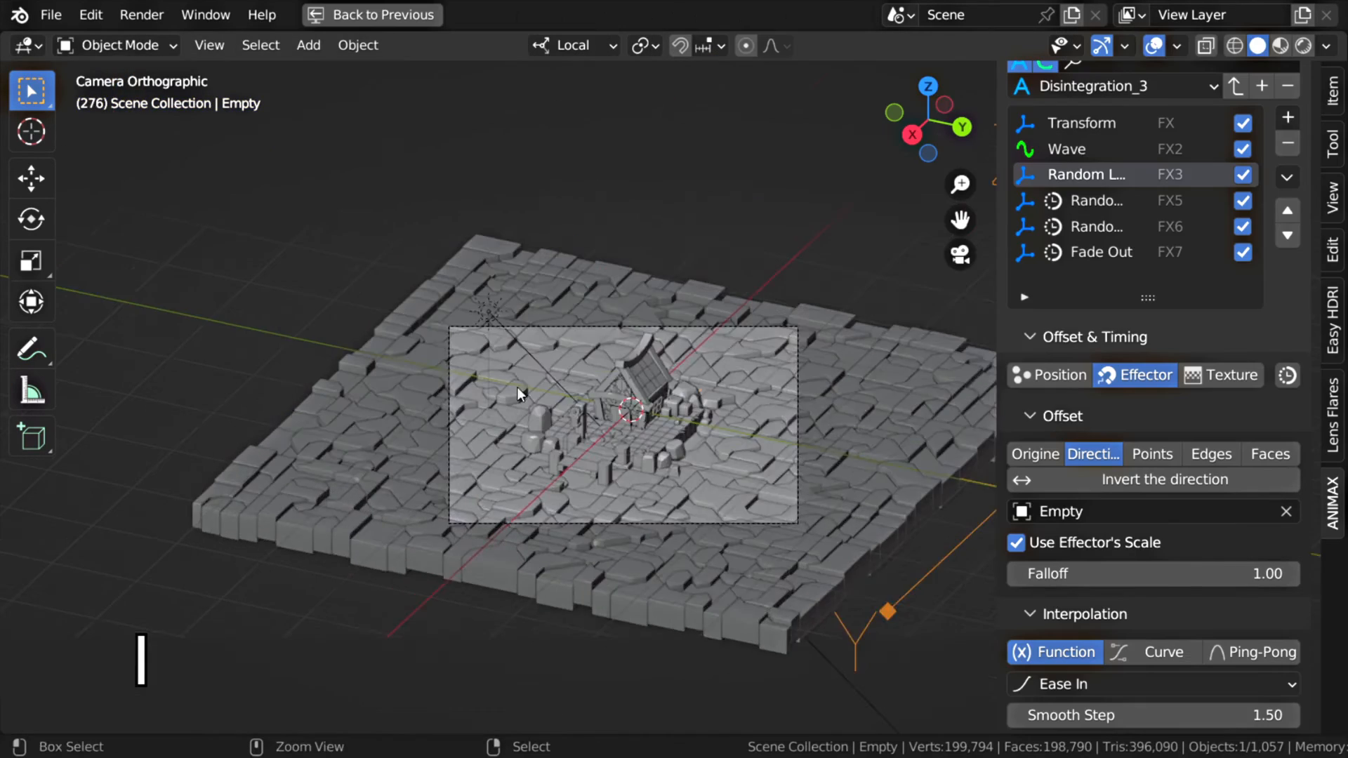
Play back the water's disintegration, stop it, and move the empty's end location keyframe to frame 420
key(space)
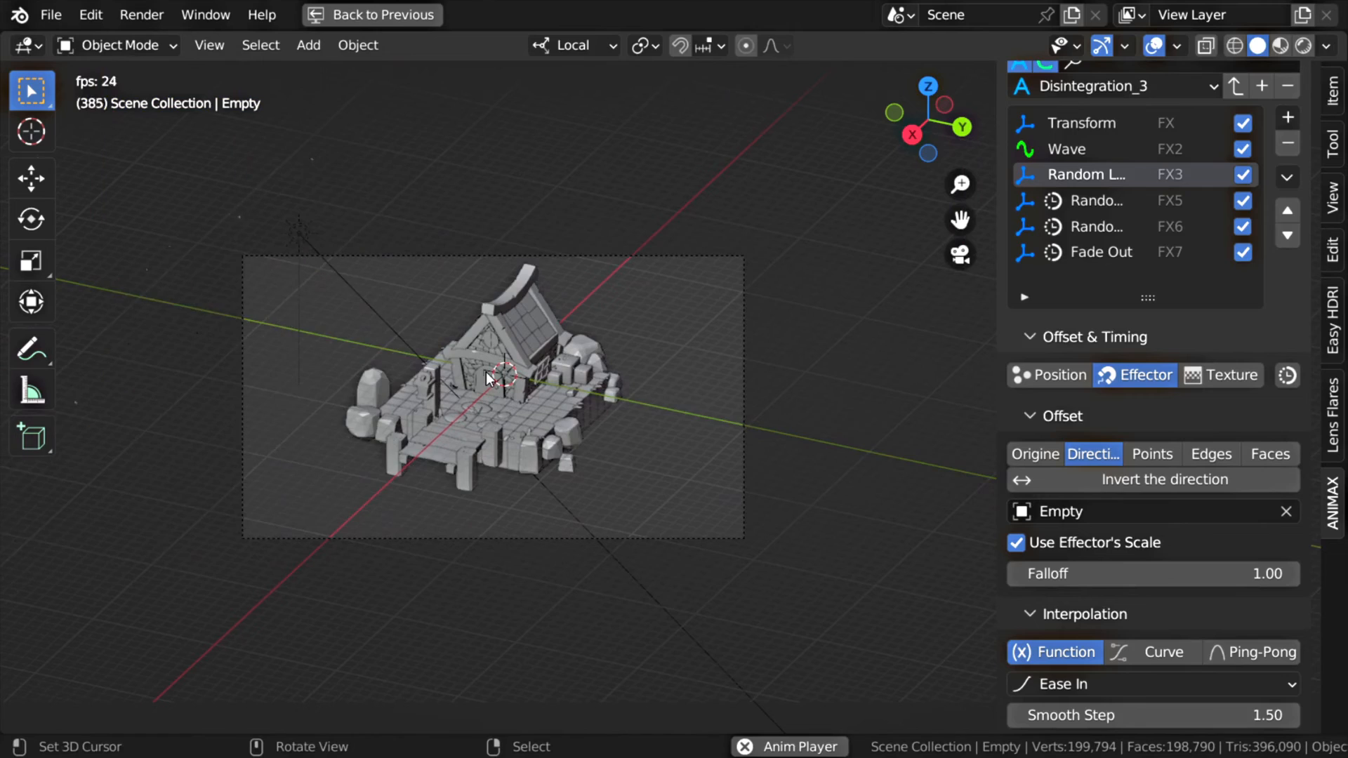
key(Escape)
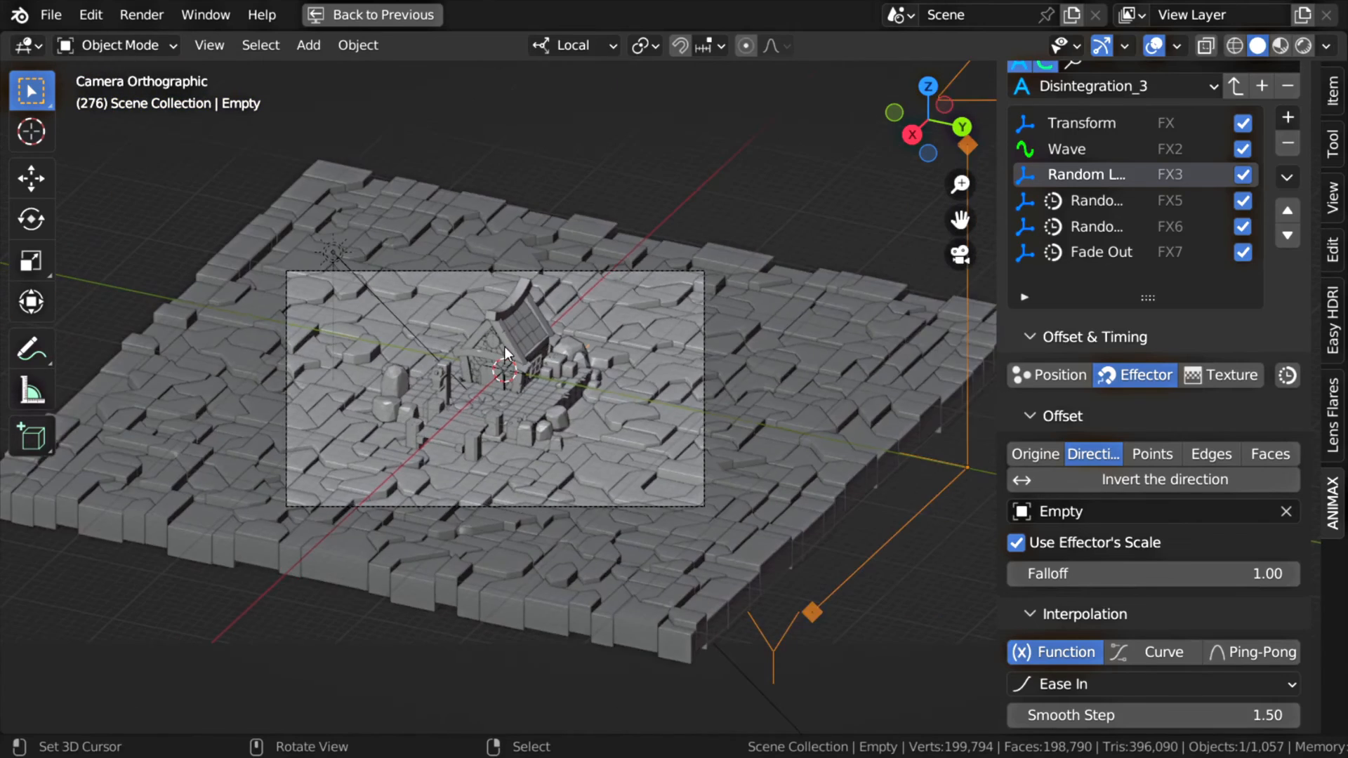
key(ctrl+space)
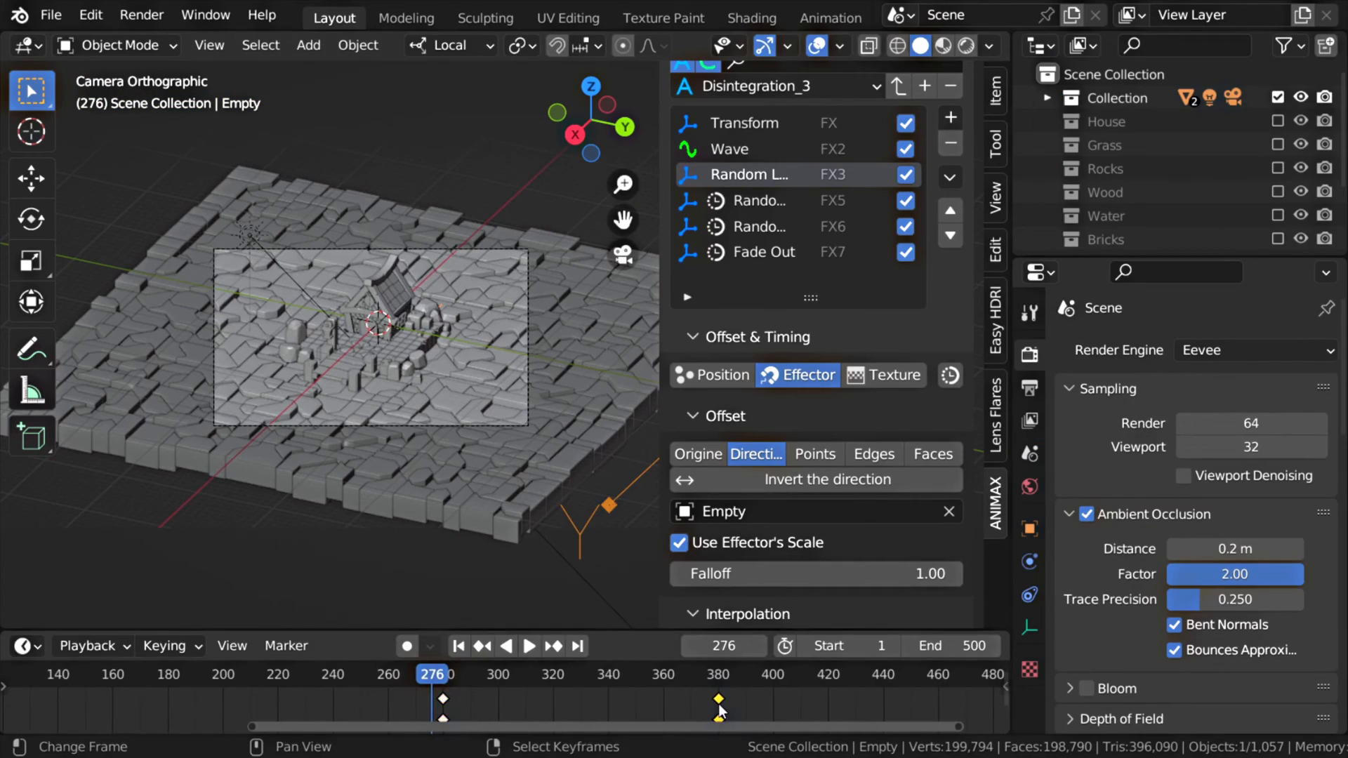
drag(719, 711, 829, 697)
Preview the retimed disintegration in the maximized viewport and stop the playback
key(ctrl+space)
key(space)
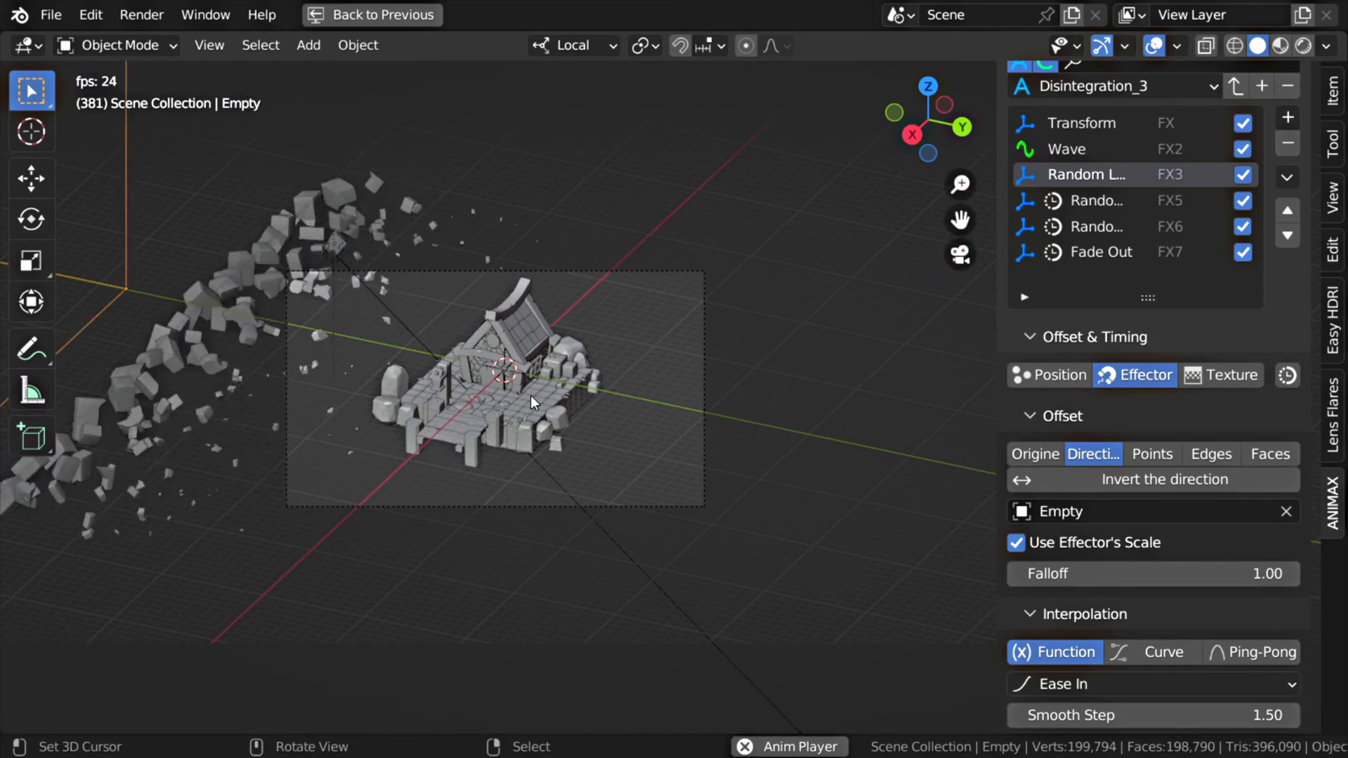
key(Escape)
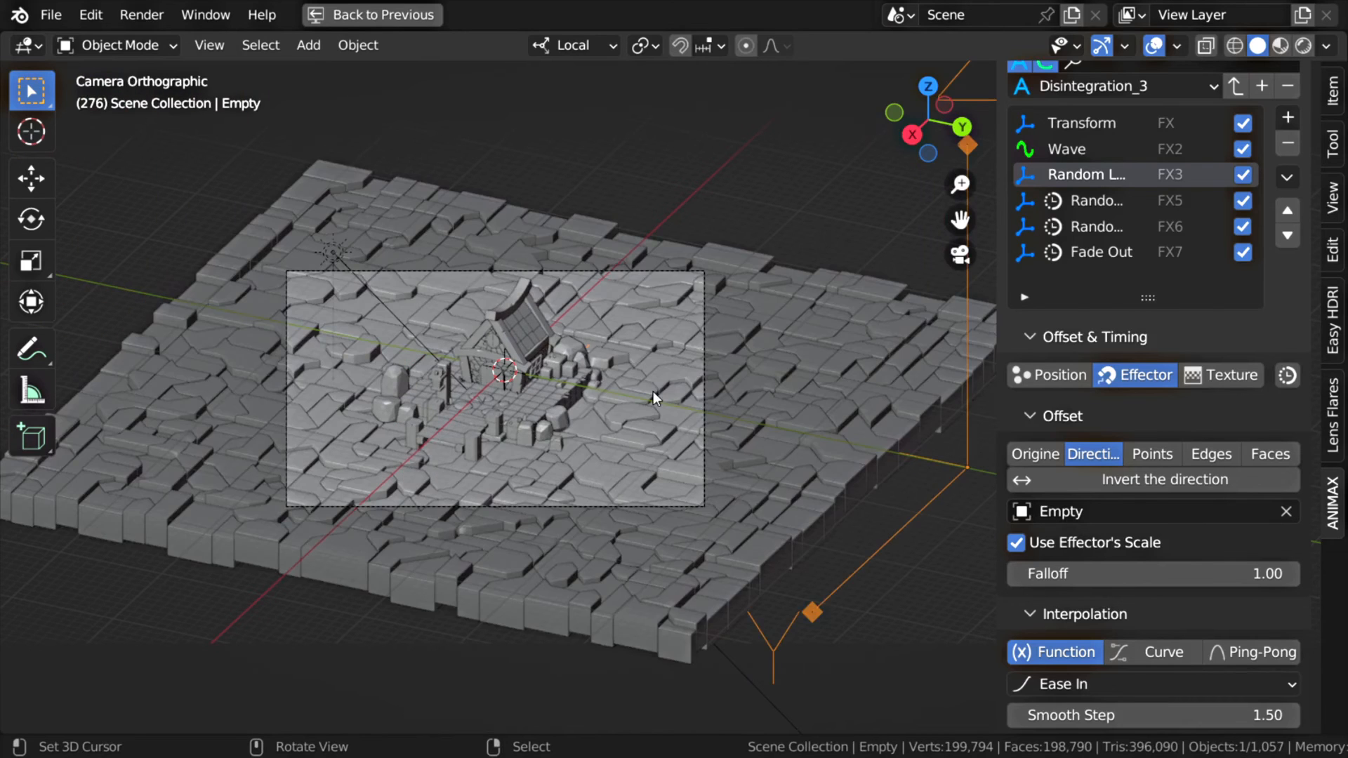
Widen the ANIMAX sidebar and disable the water's Transform and Wave effects
scroll(650, 390, up, 2)
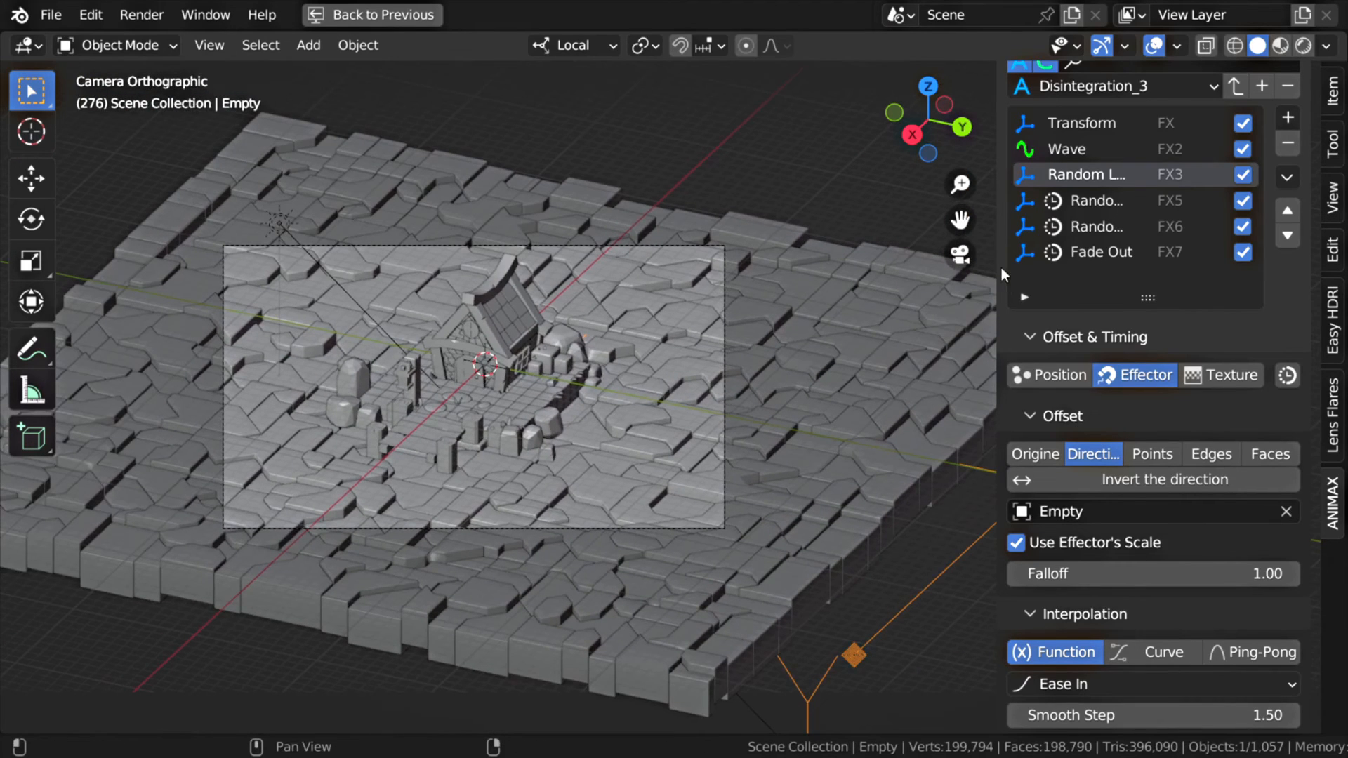
drag(1001, 267, 938, 267)
scroll(1170, 303, up, 3)
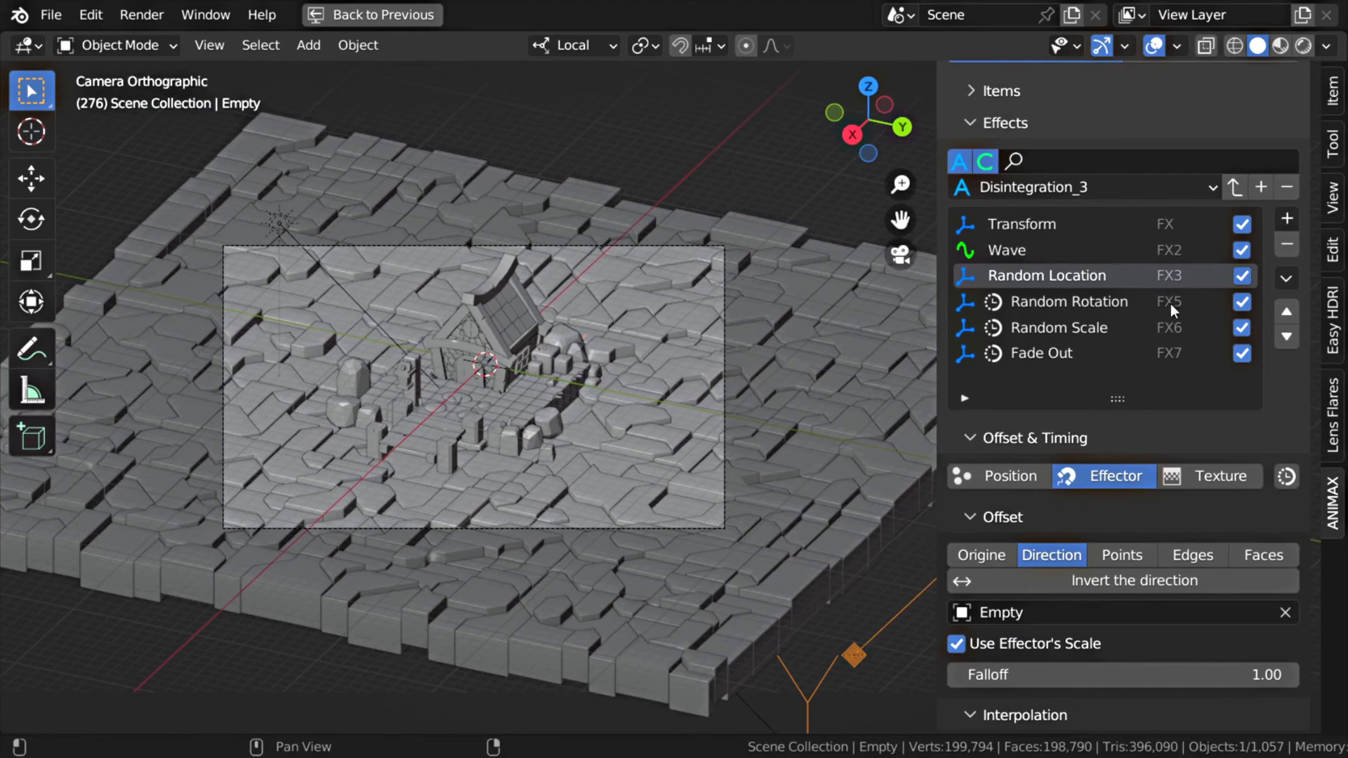
click(1241, 251)
Copy the water's effects with The Enabled Effects option, and re-enable its Wave and Transform effects
click(1285, 280)
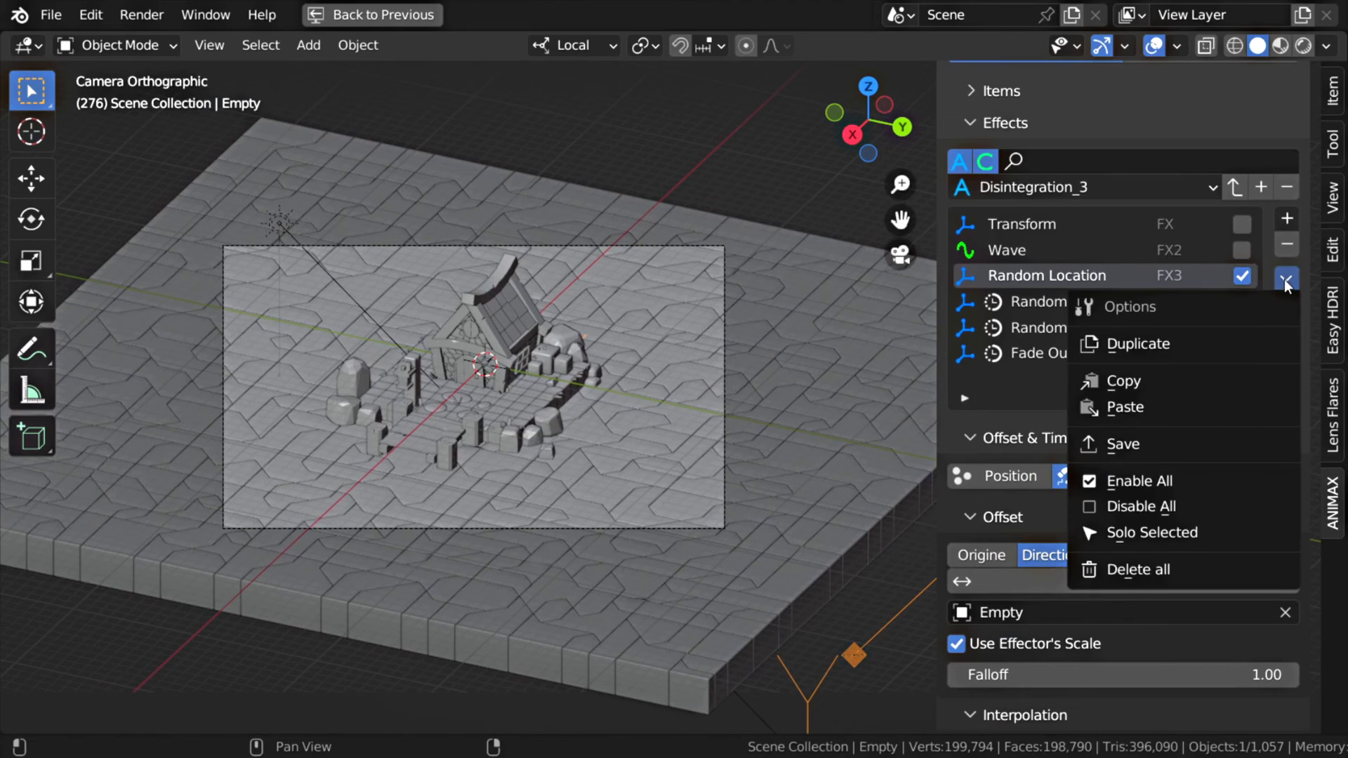
click(1180, 387)
click(1182, 440)
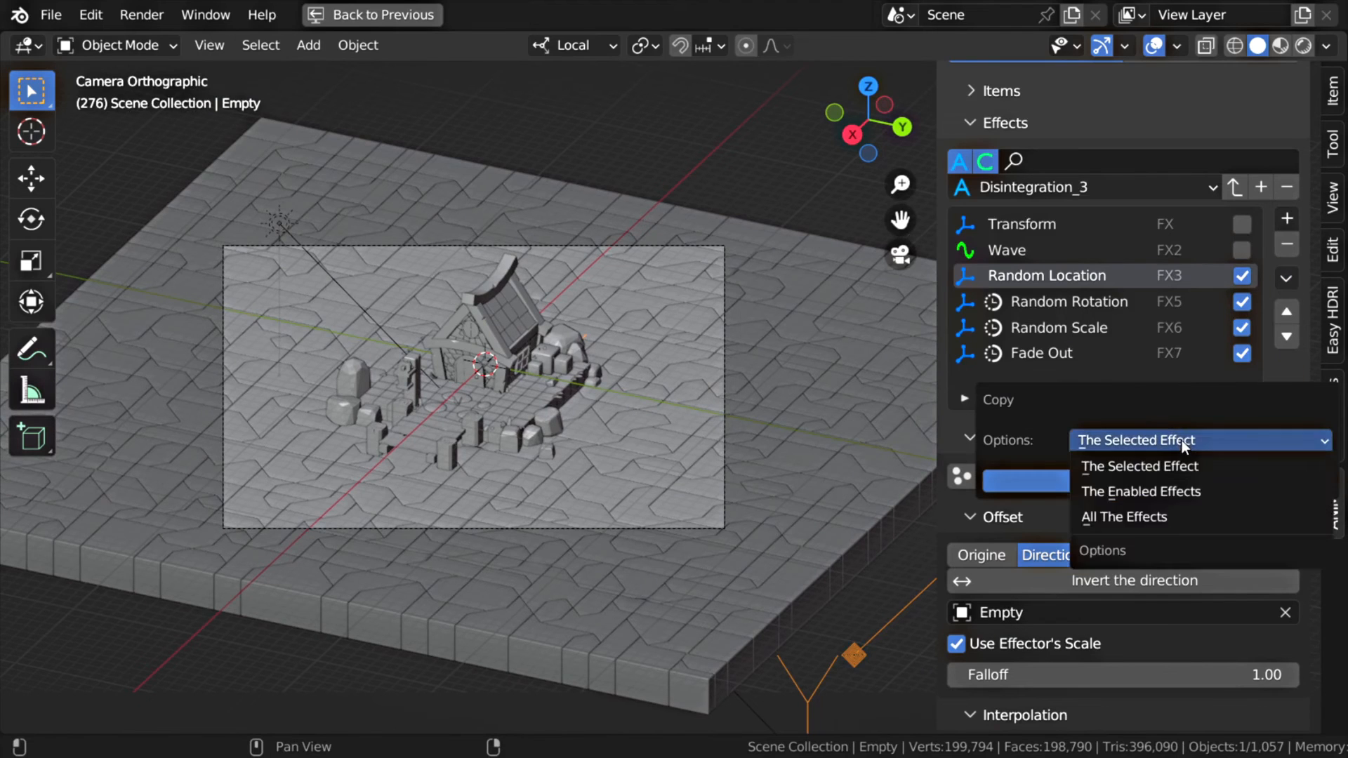
click(1128, 494)
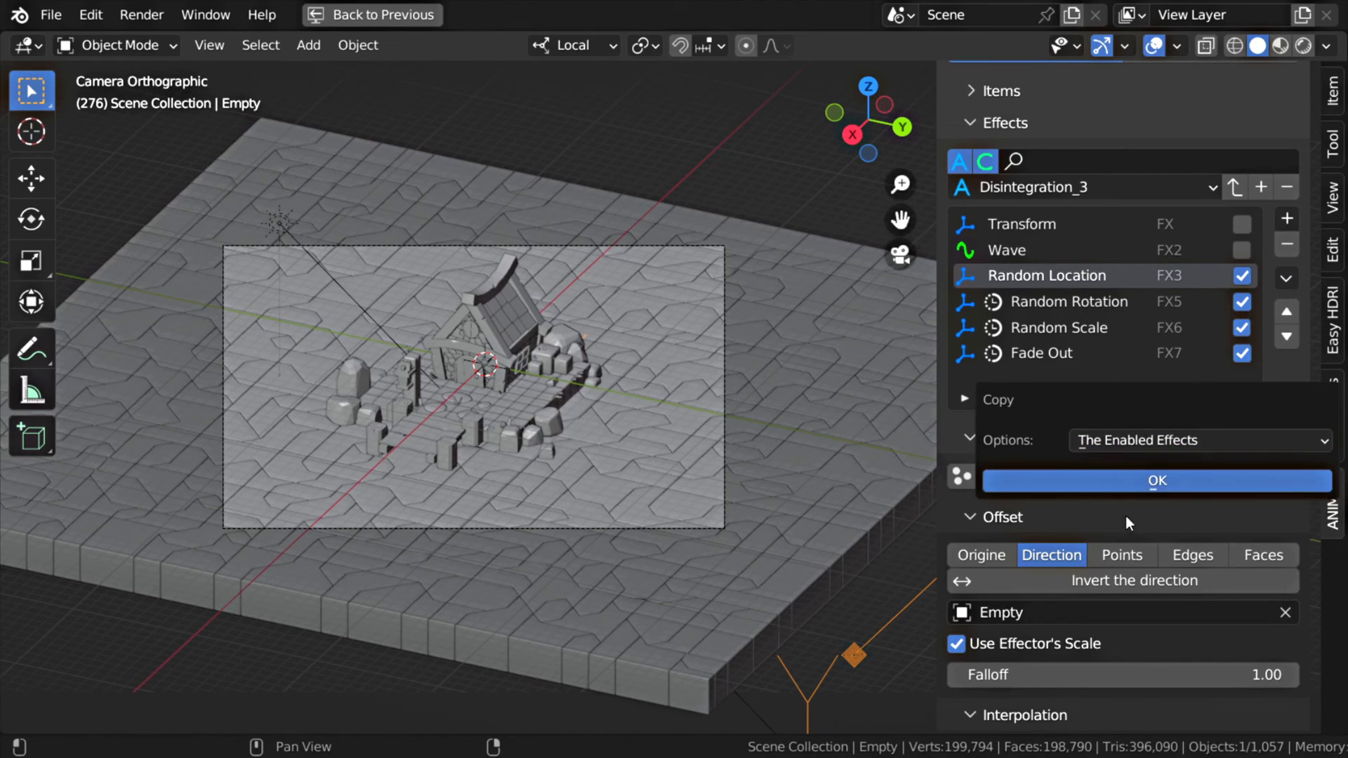
click(1129, 484)
click(1241, 251)
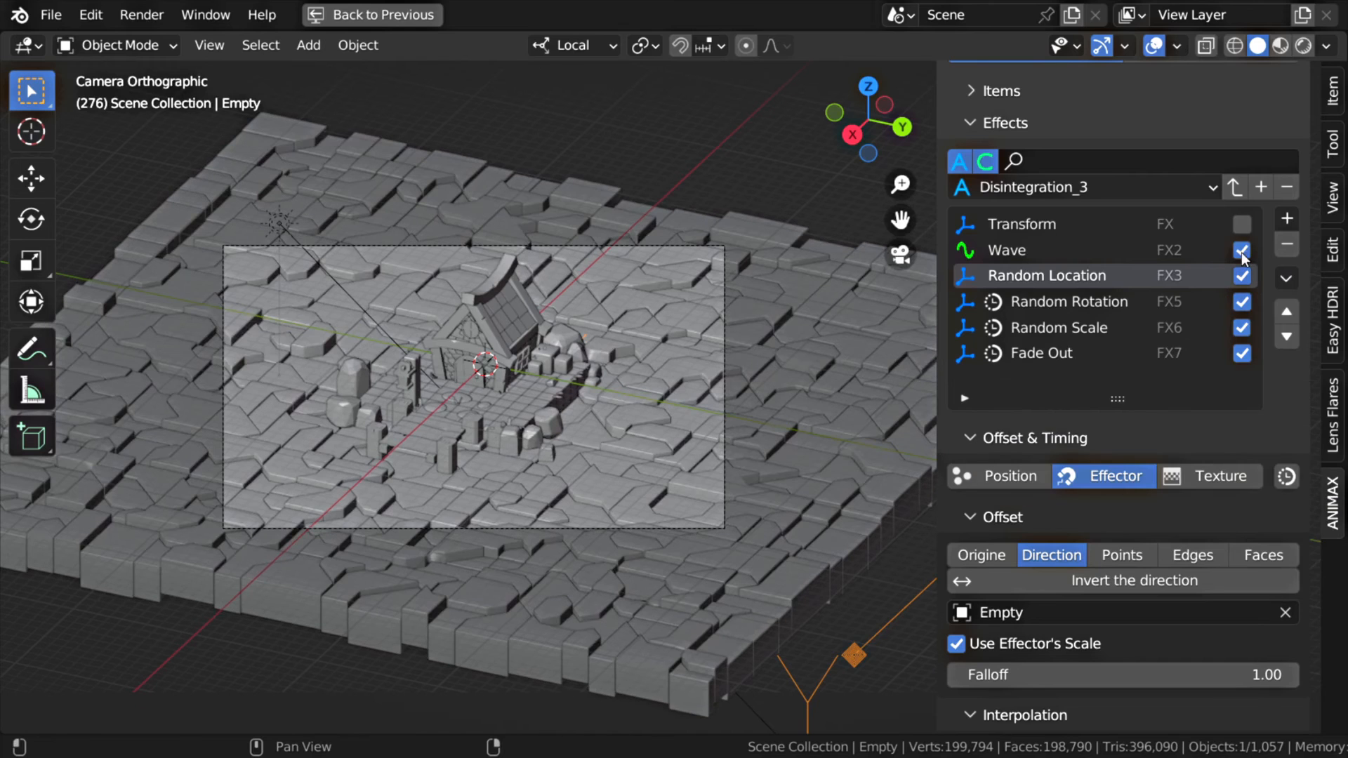
Expand the item list and paste the copied effects onto the Ground collection
scroll(1068, 309, up, 3)
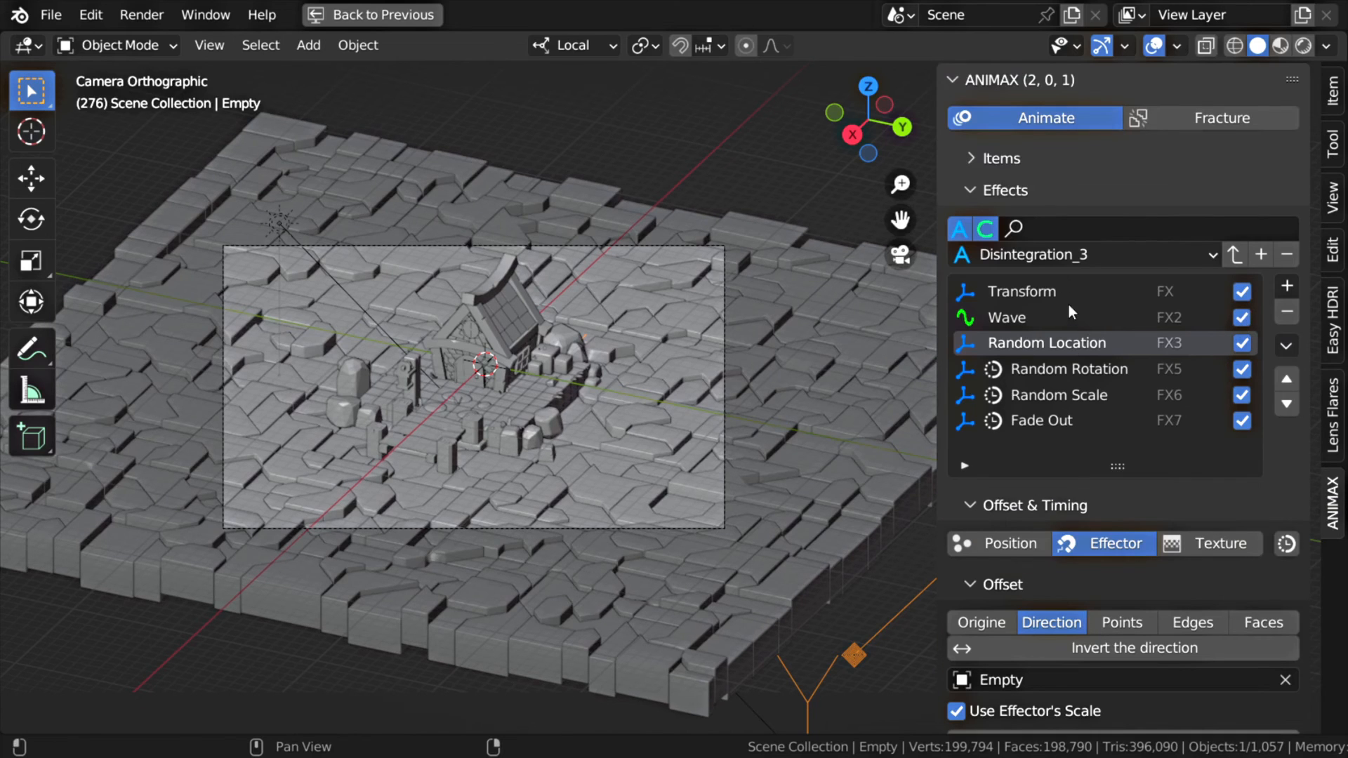
click(974, 156)
click(1037, 229)
scroll(1140, 302, down, 1)
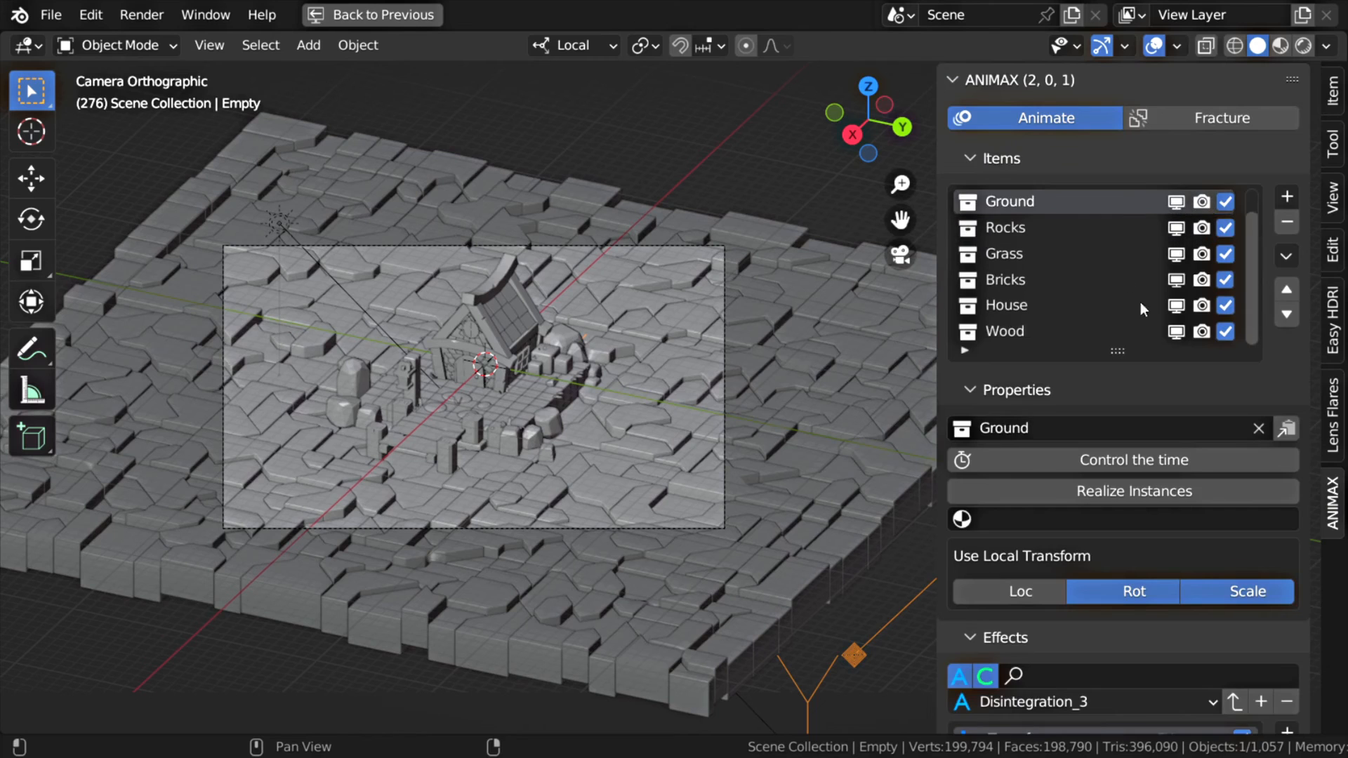
scroll(1240, 312, down, 5)
click(1284, 487)
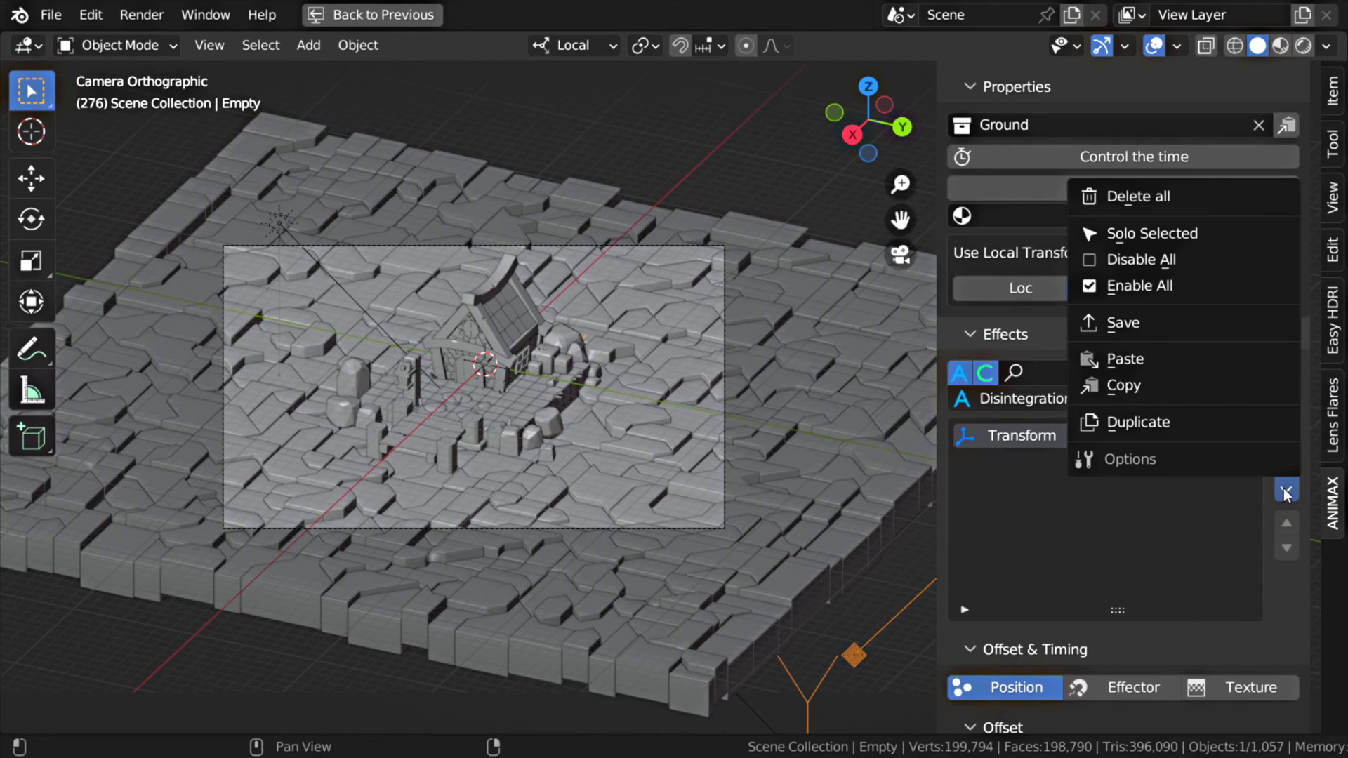
click(1170, 360)
Paste the copied effects onto the Rocks collection
scroll(1249, 320, up, 4)
click(1145, 220)
scroll(1272, 485, down, 5)
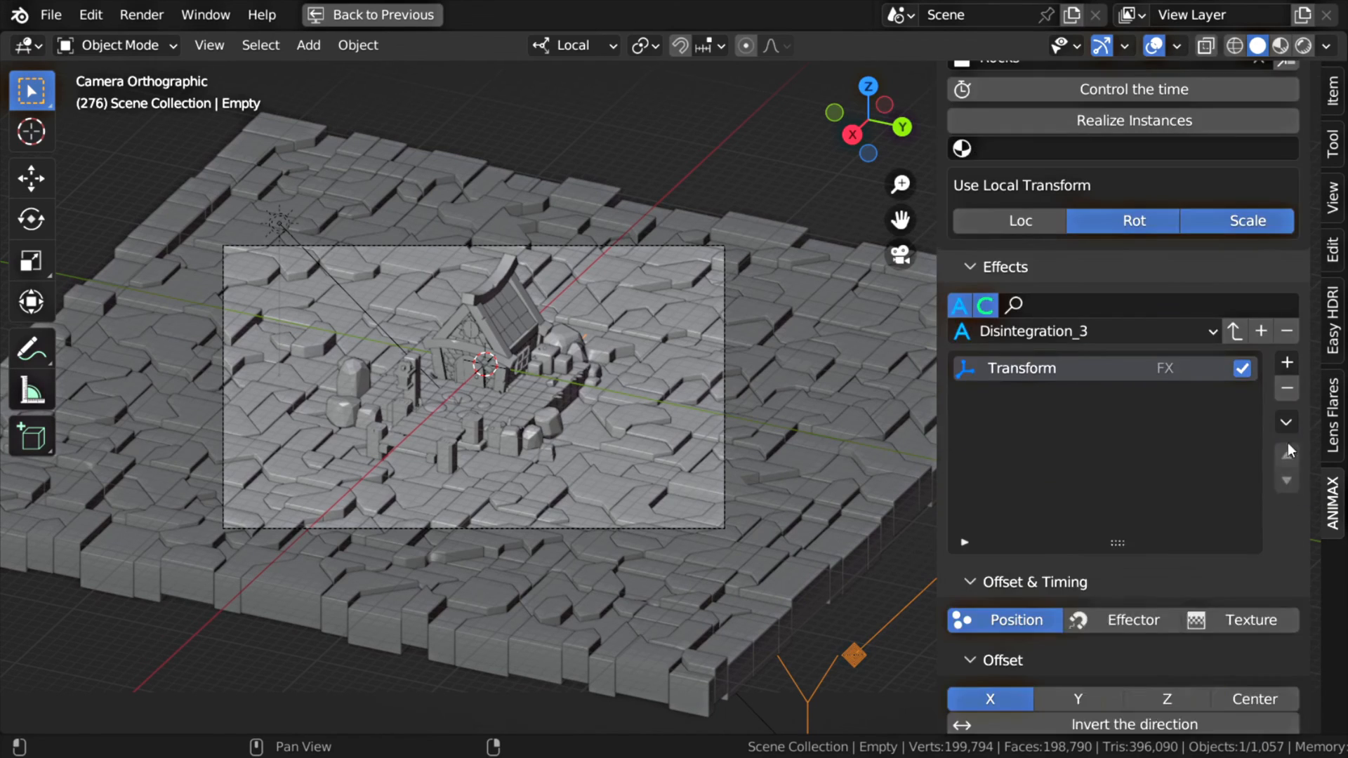
click(1285, 424)
click(1222, 551)
Paste the copied effects onto the Grass collection
scroll(1304, 350, up, 7)
click(1033, 147)
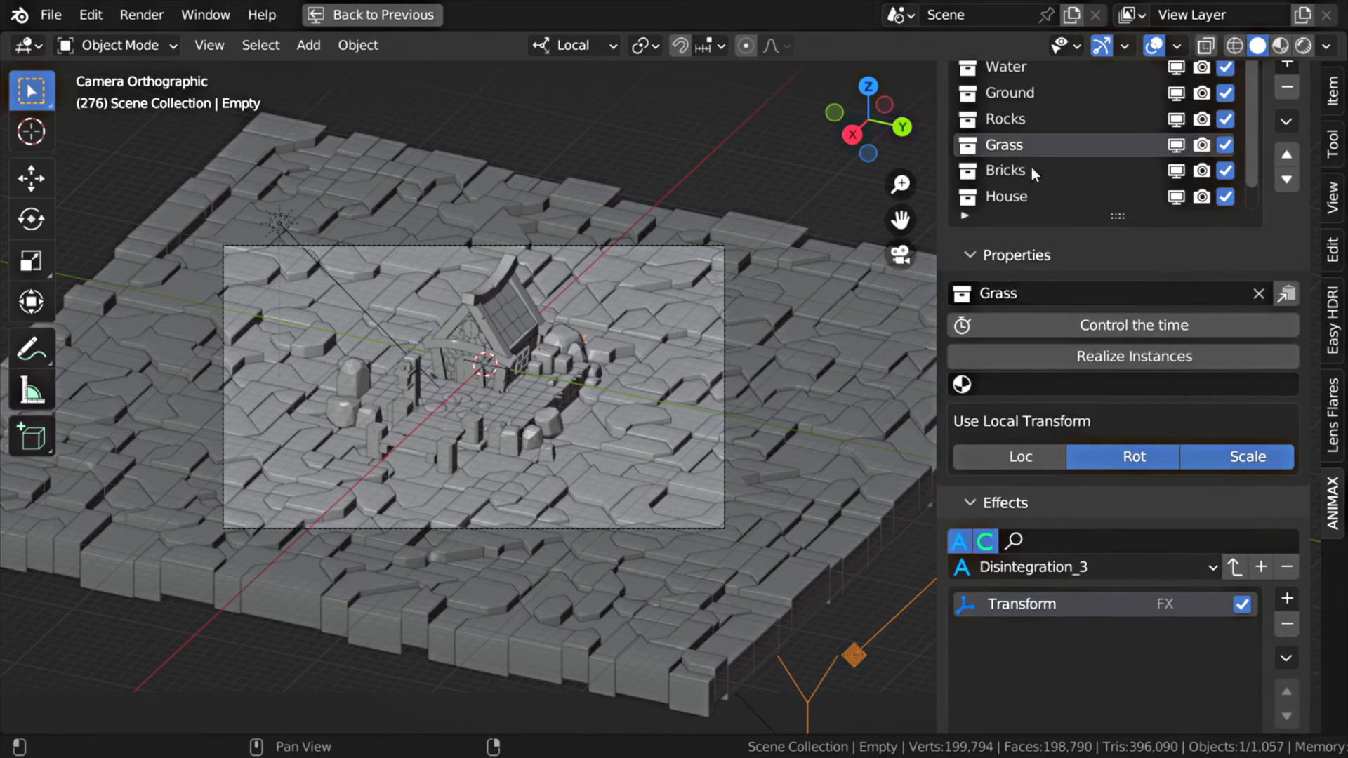
scroll(1303, 421, down, 7)
click(1288, 422)
click(1193, 550)
scroll(1250, 421, up, 2)
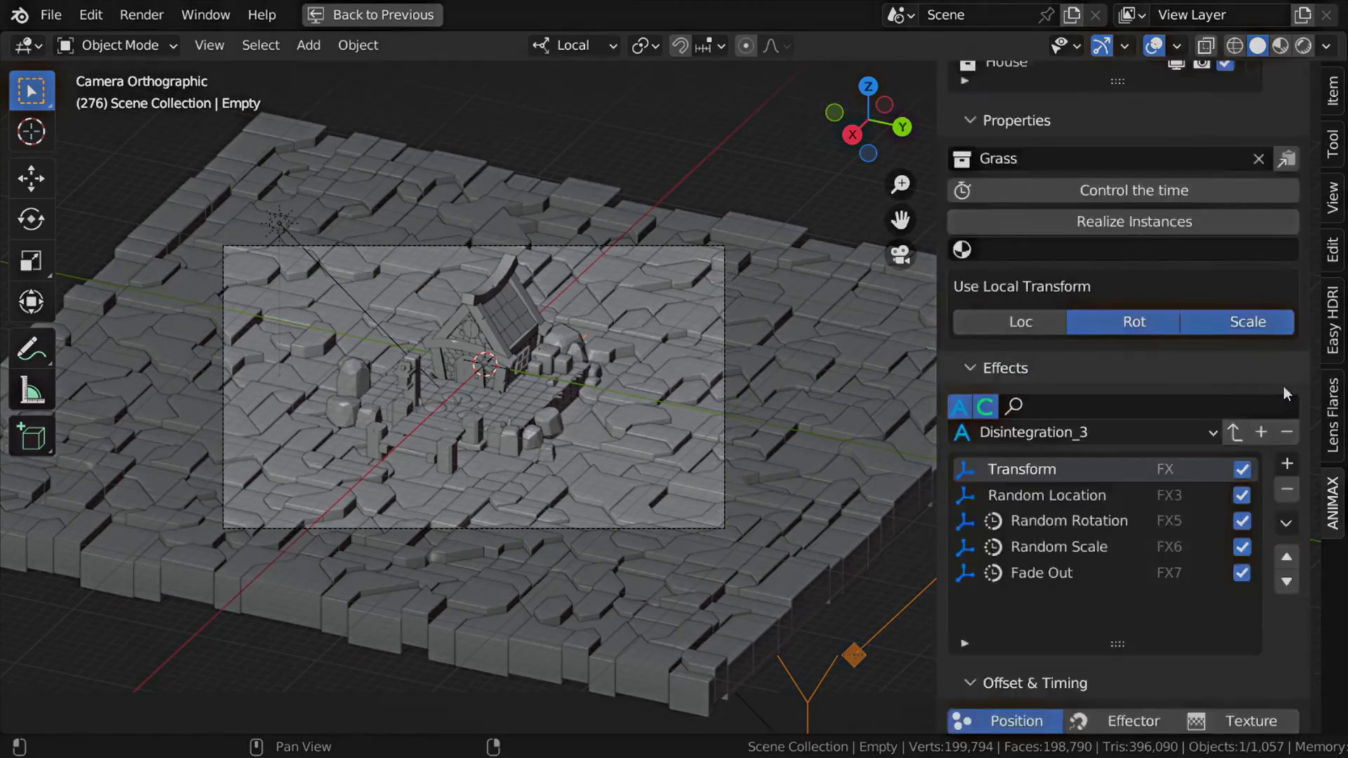